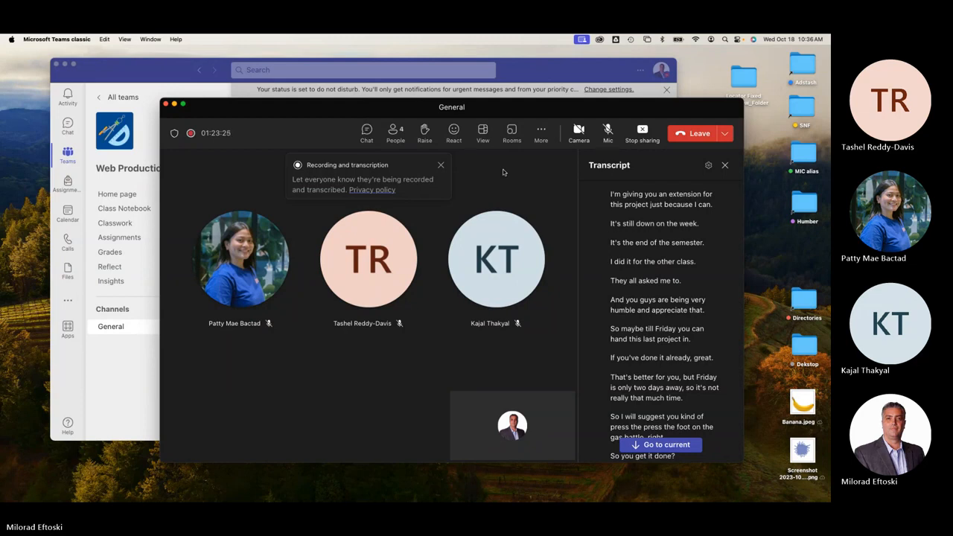
# Reposition the Teams meeting window and dismiss the recording and transcription notice.
pyautogui.moveTo(373, 111)
pyautogui.mouseDown()
pyautogui.moveTo(389, 108)
pyautogui.moveTo(374, 106)
pyautogui.mouseUp()
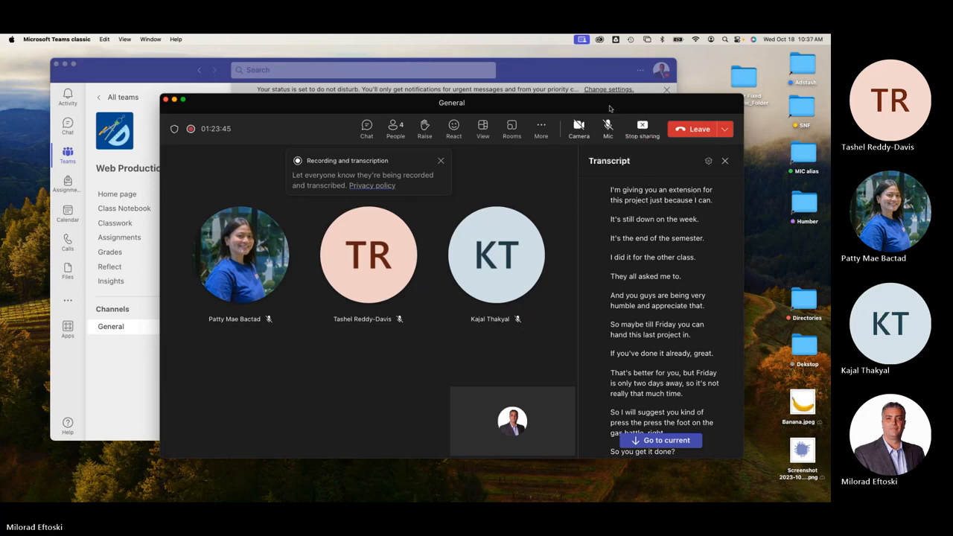
pyautogui.moveTo(611, 109); pyautogui.dragTo(605, 115)
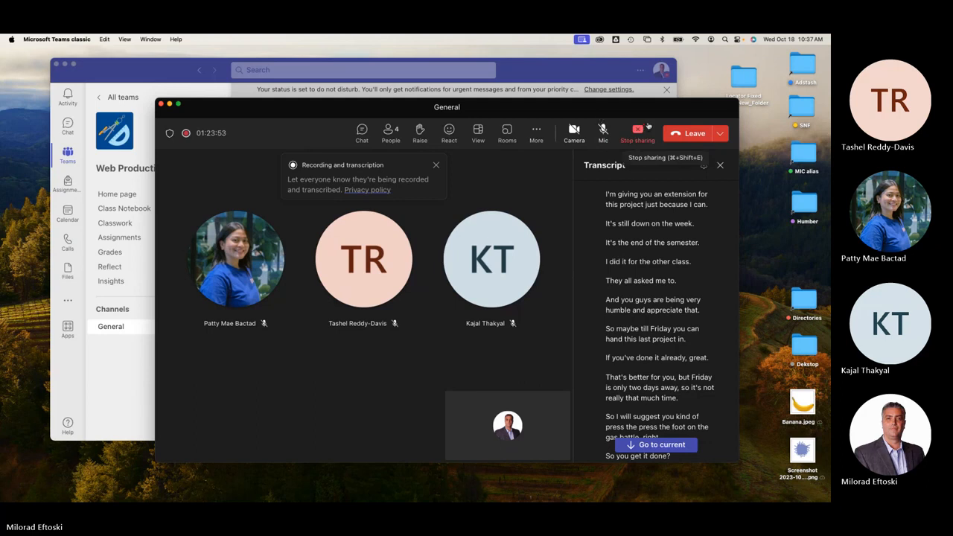
pyautogui.moveTo(592, 106)
pyautogui.mouseDown()
pyautogui.moveTo(554, 154)
pyautogui.moveTo(599, 109)
pyautogui.mouseUp()
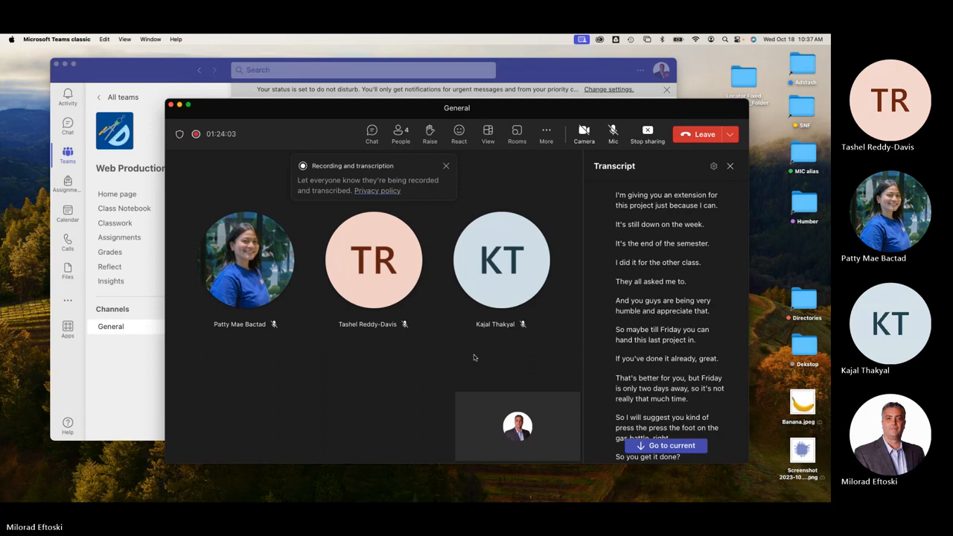
pyautogui.click(446, 166)
pyautogui.moveTo(379, 110)
pyautogui.mouseDown()
pyautogui.moveTo(348, 108)
pyautogui.moveTo(383, 116)
pyautogui.mouseUp()
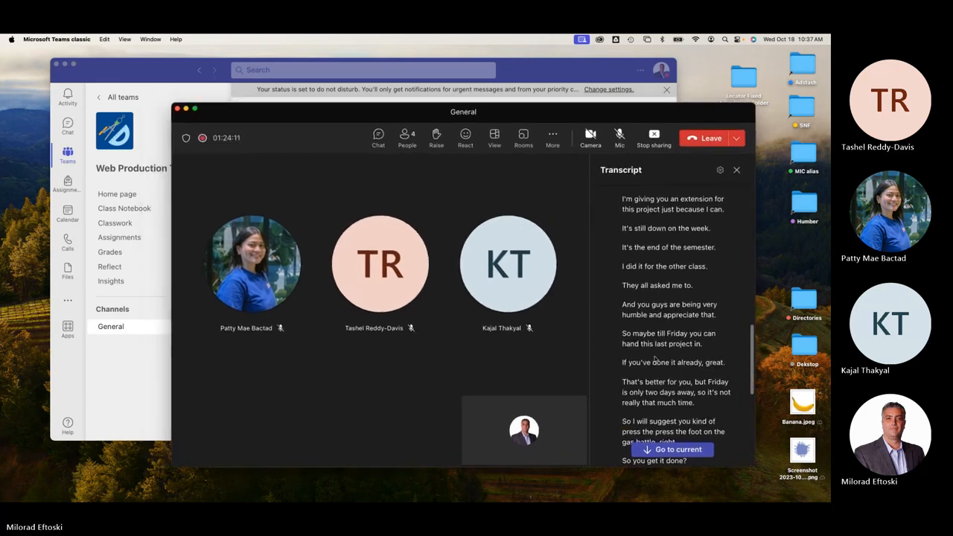
# Jump the transcript to its latest entries, move the meeting aside and minimise the Teams window.
pyautogui.click(674, 451)
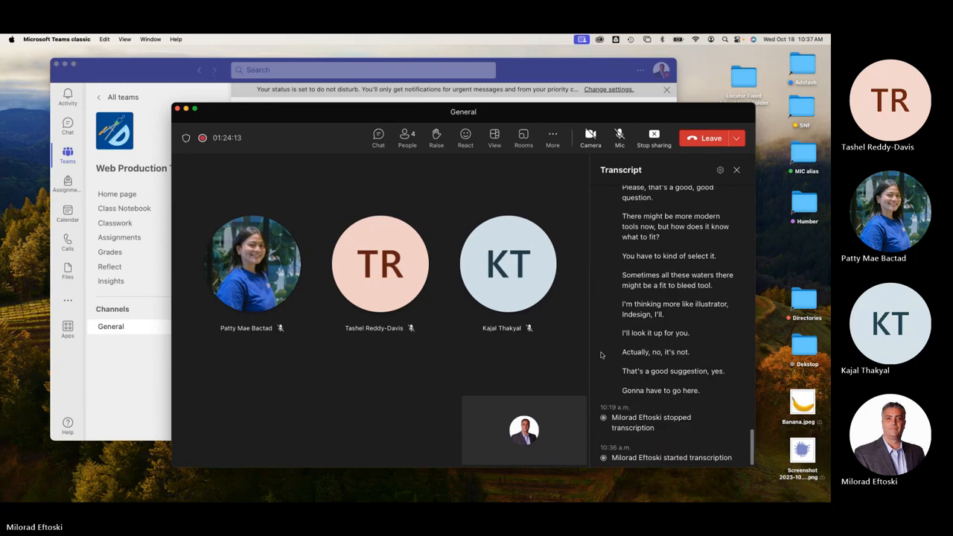
pyautogui.click(655, 137)
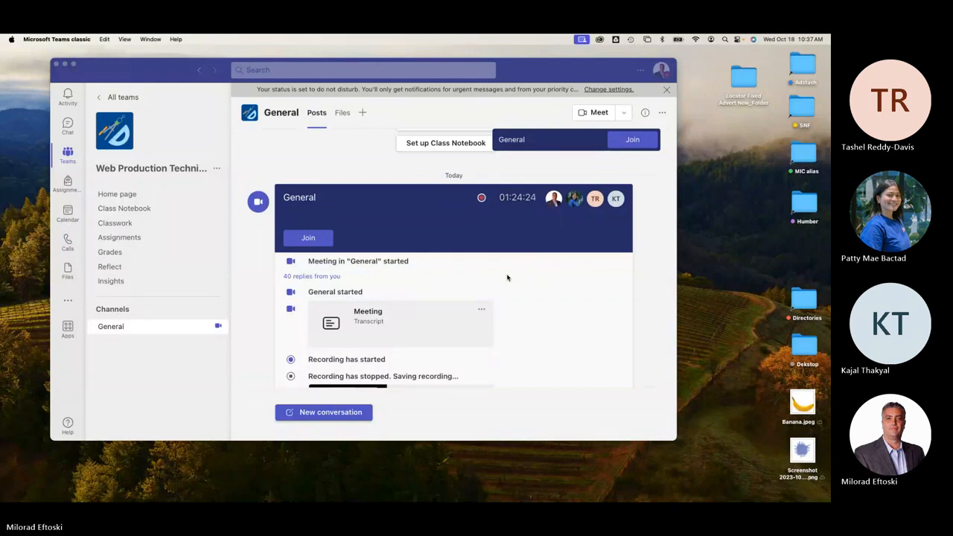
pyautogui.click(209, 113)
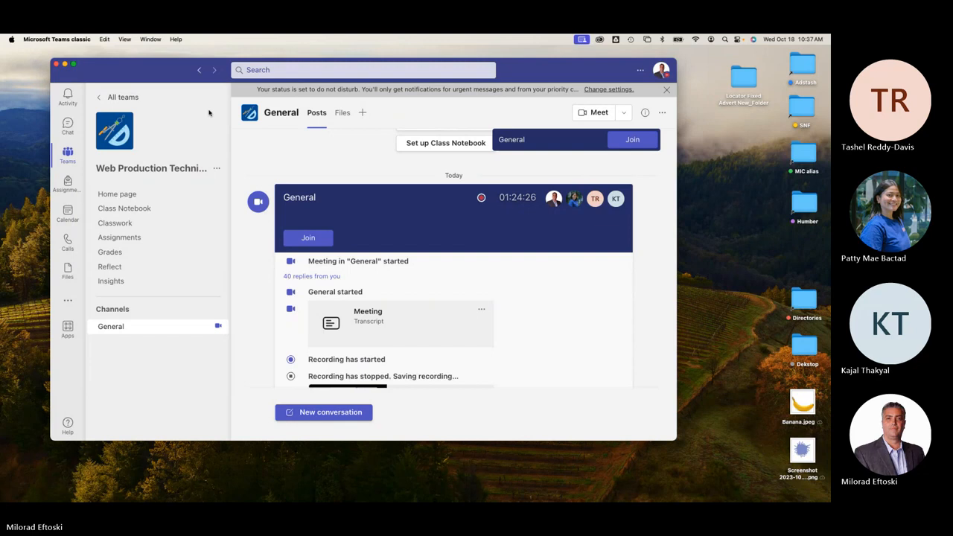
pyautogui.click(65, 64)
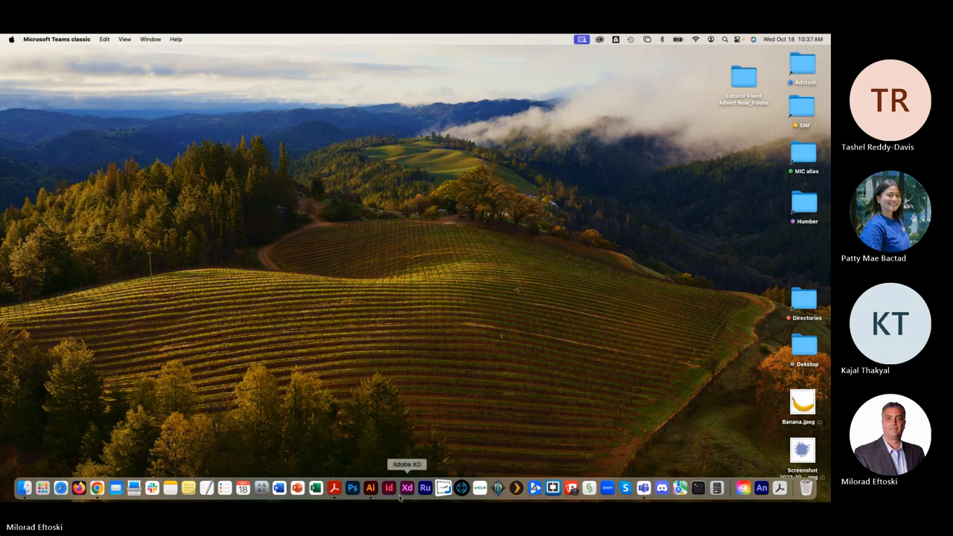
# Switch to Illustrator and create a new 700 × 500 px document in pixels, Untitled-1.
pyautogui.click(370, 492)
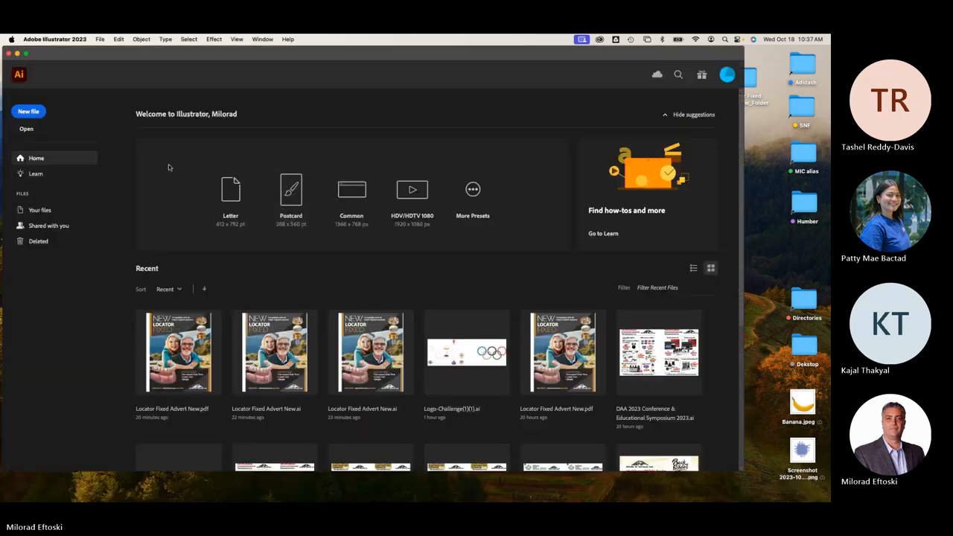
pyautogui.click(30, 112)
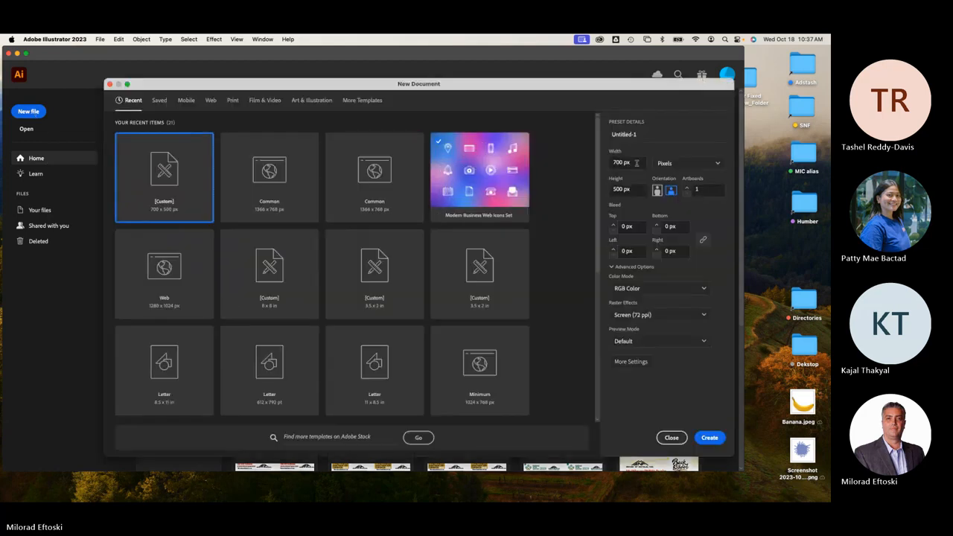
pyautogui.click(635, 163)
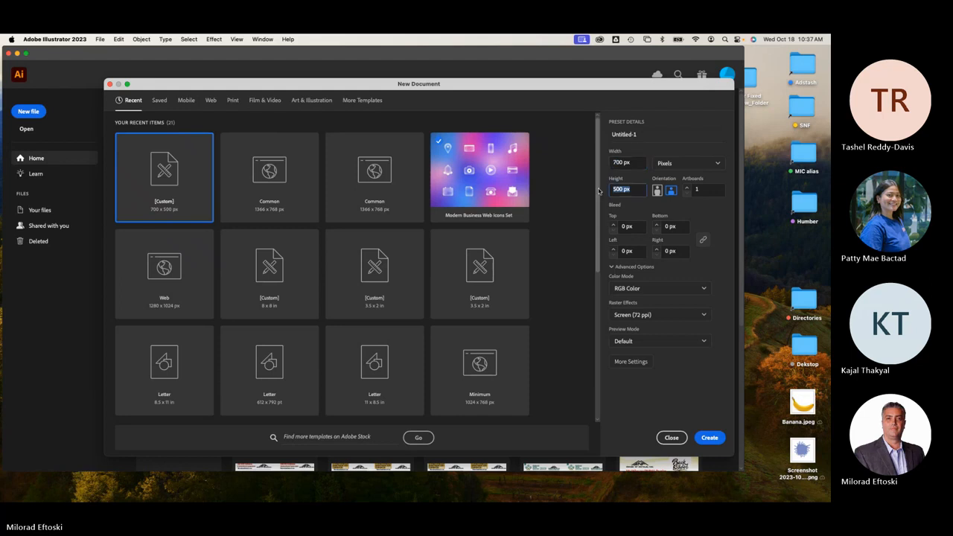
pyautogui.click(638, 193)
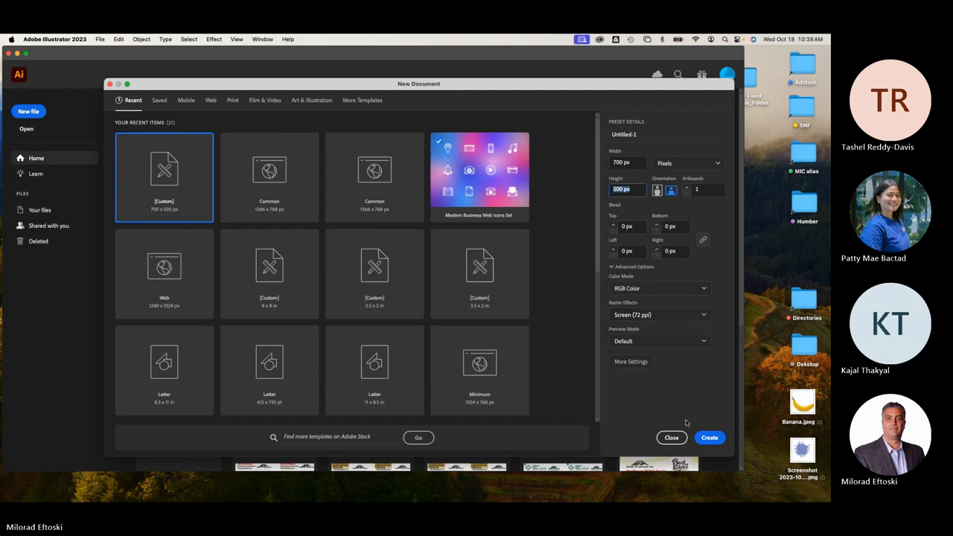
pyautogui.click(710, 438)
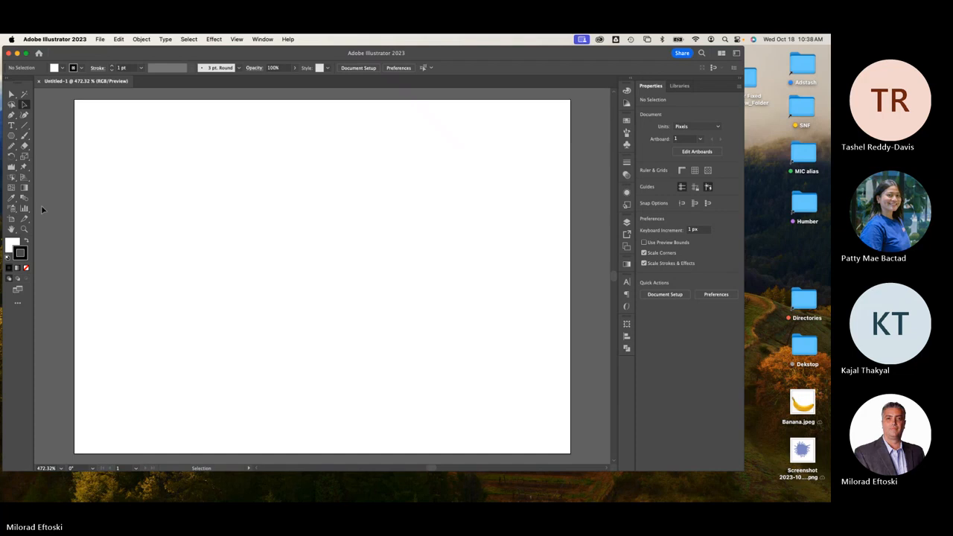
# Draw a tall thin rectangle near the artboard's top-left, solid black with no stroke.
pyautogui.click(12, 137)
pyautogui.moveTo(11, 137); pyautogui.dragTo(57, 134)
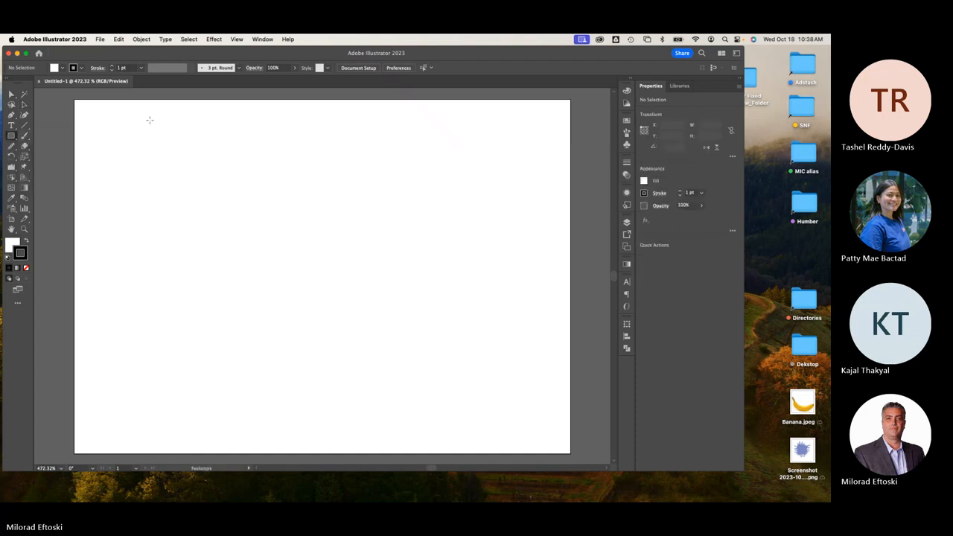
pyautogui.moveTo(147, 122); pyautogui.dragTo(150, 191)
pyautogui.click(12, 95)
pyautogui.click(24, 106)
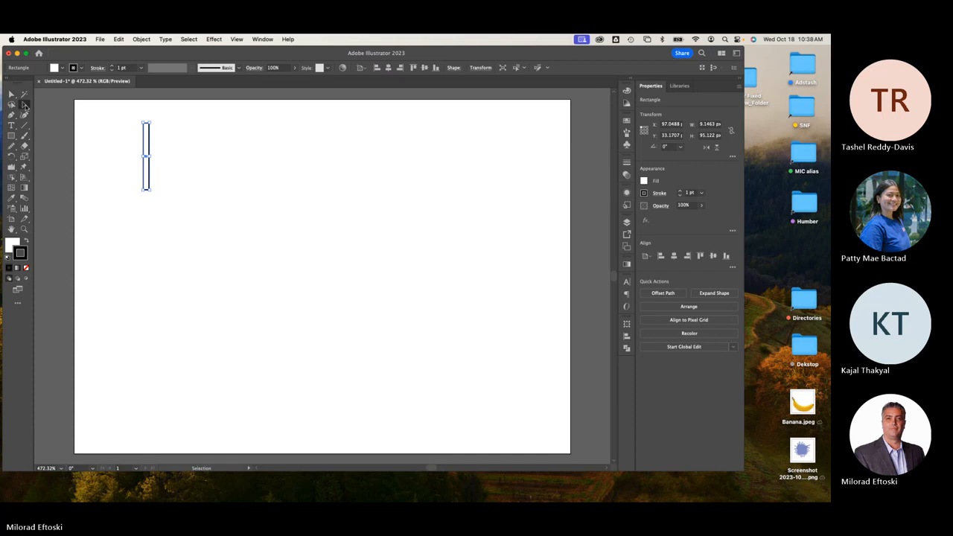
pyautogui.click(27, 242)
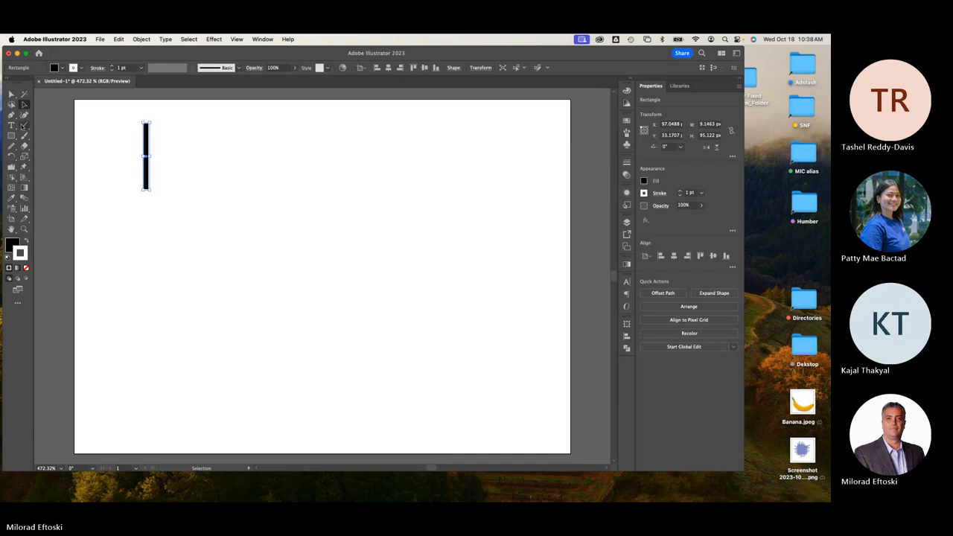
pyautogui.click(121, 131)
pyautogui.click(147, 135)
pyautogui.click(26, 267)
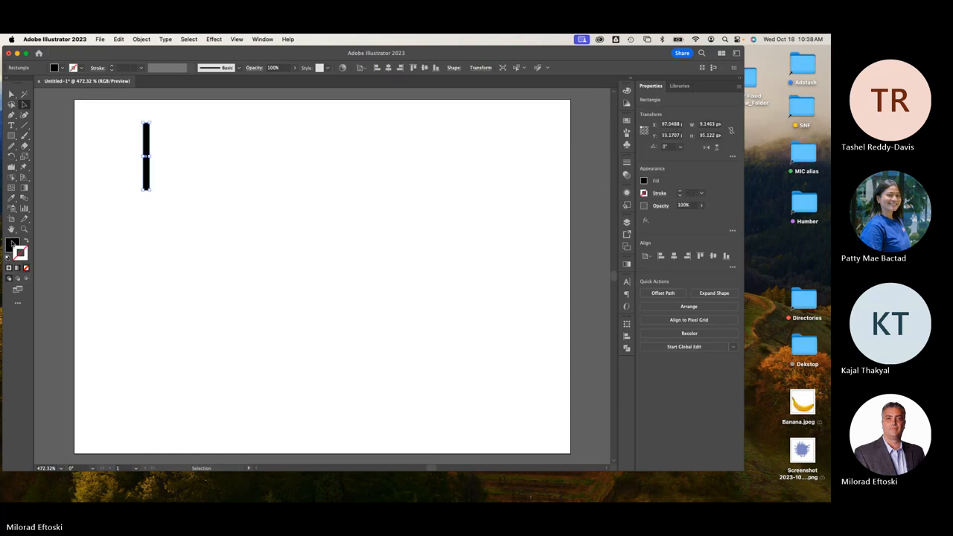
pyautogui.click(12, 244)
pyautogui.click(147, 202)
pyautogui.click(146, 187)
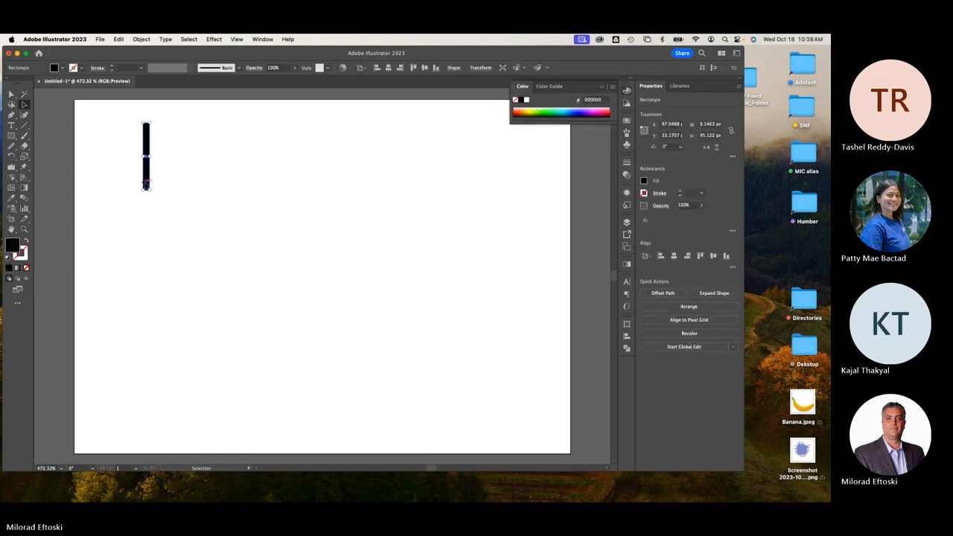
# Repeat the bar into seven evenly spaced copies, then delete the middle five.
pyautogui.moveTo(146, 184); pyautogui.dragTo(156, 184)
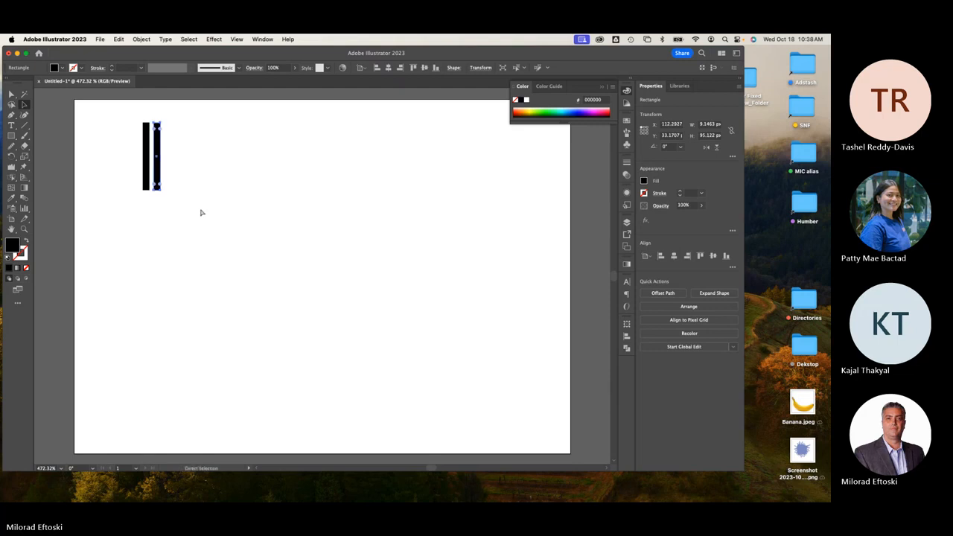
pyautogui.press('super+d')
pyautogui.press('super+d')
pyautogui.press('super+d')
pyautogui.press('super+d')
pyautogui.press('super+d')
pyautogui.click(275, 234)
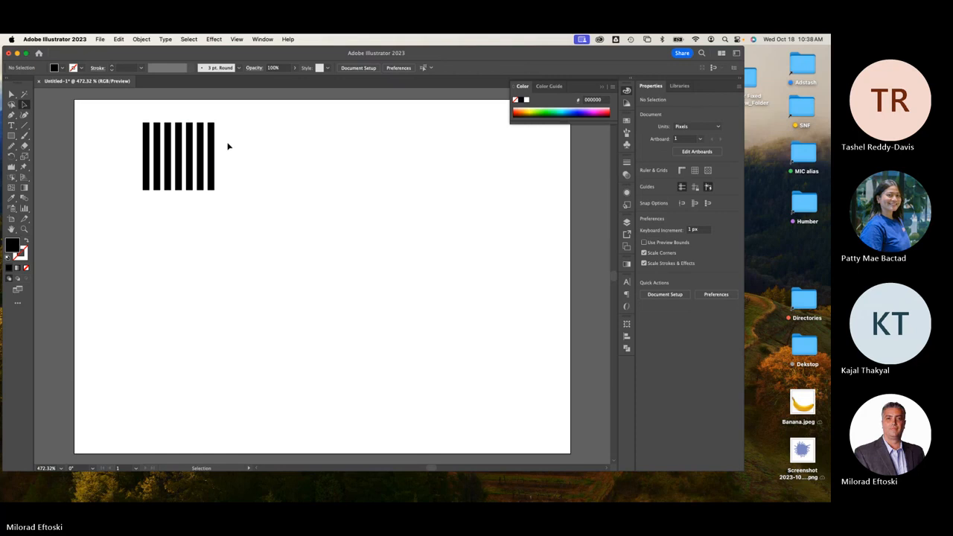
pyautogui.moveTo(153, 117); pyautogui.dragTo(263, 177)
pyautogui.press('Delete')
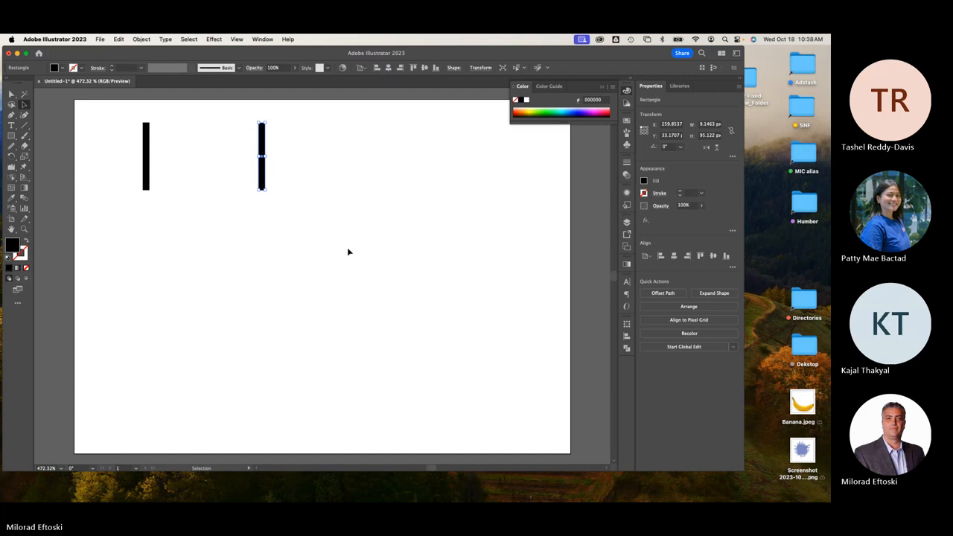
# Colour the right-hand bar yellow-orange (FFC600) from the Color panel spectrum.
pyautogui.click(345, 264)
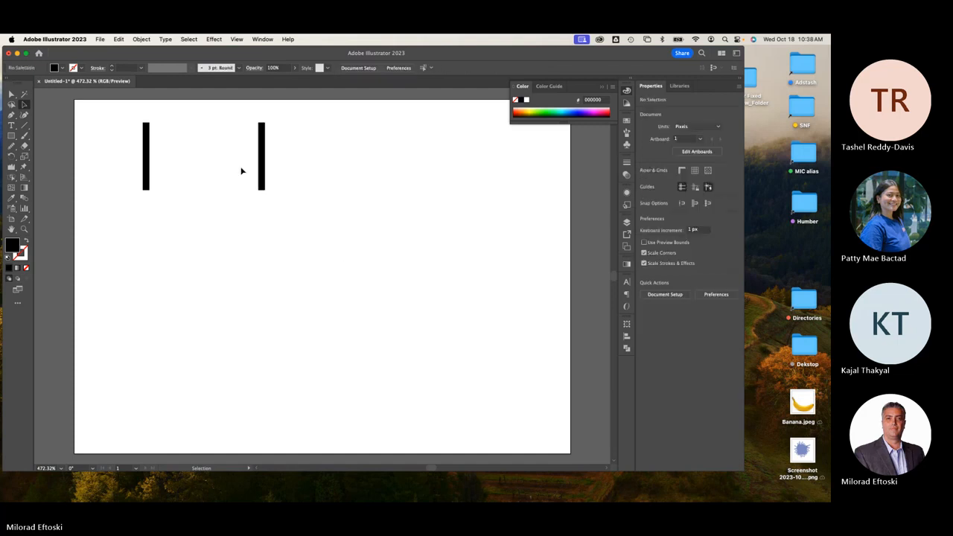
pyautogui.click(260, 167)
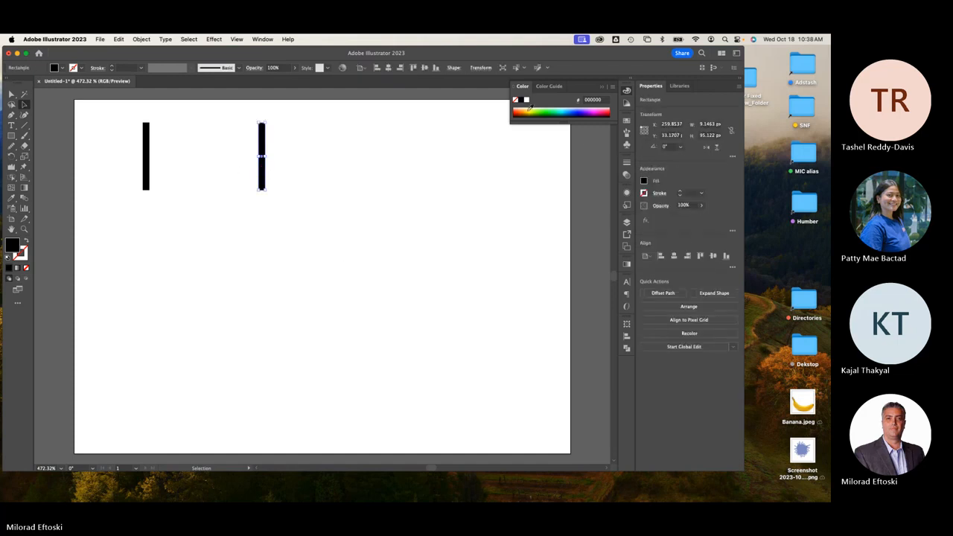
pyautogui.click(528, 109)
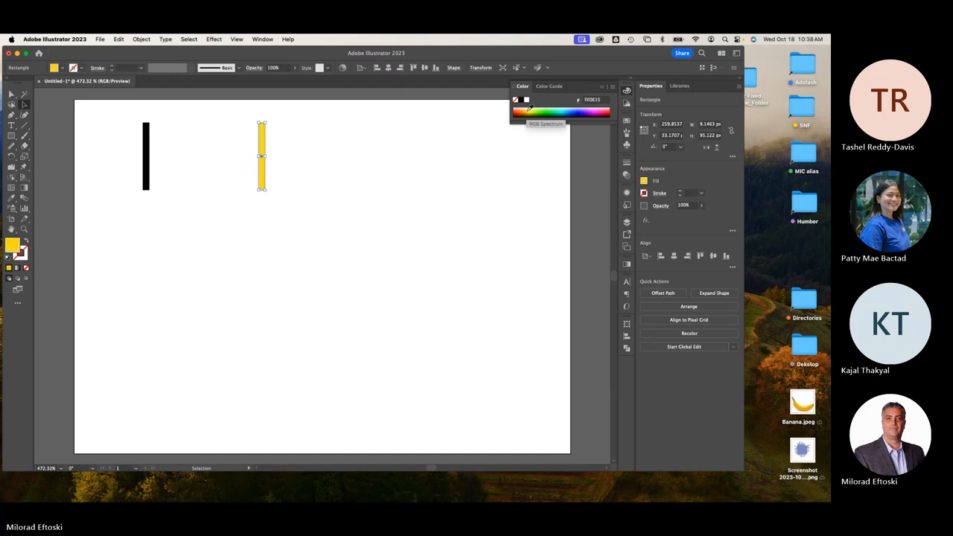
pyautogui.click(526, 109)
pyautogui.click(412, 192)
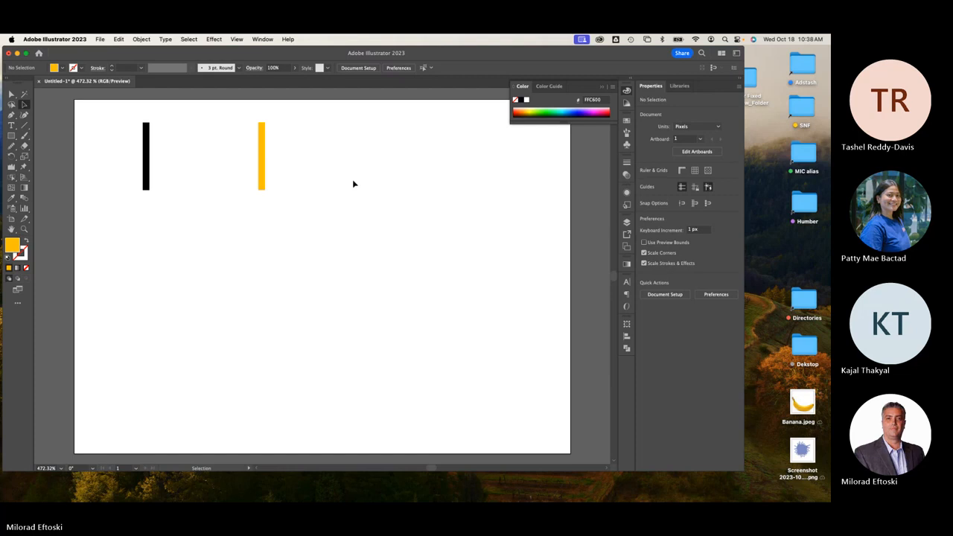
# Blend the black bar into the yellow bar with the Blend Tool to form a gradient strip.
pyautogui.click(23, 200)
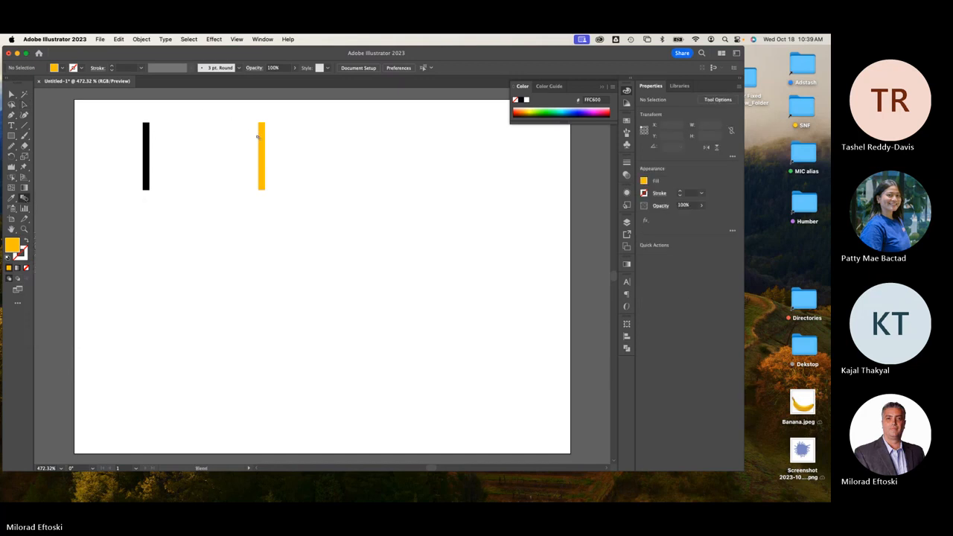
pyautogui.click(149, 134)
pyautogui.click(261, 136)
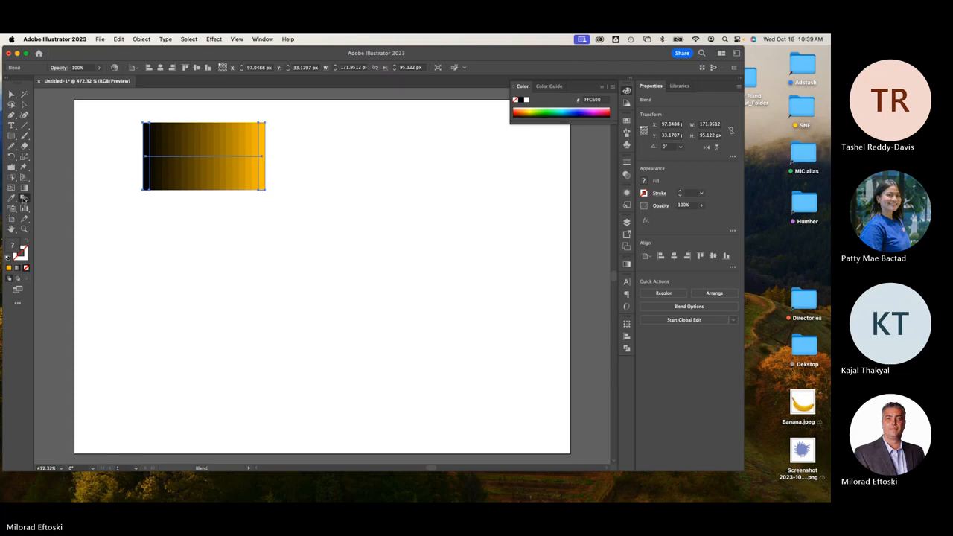
# Preview the blend as 8 specified steps in Blend Options.
pyautogui.doubleClick(24, 199)
pyautogui.moveTo(277, 107); pyautogui.dragTo(363, 108)
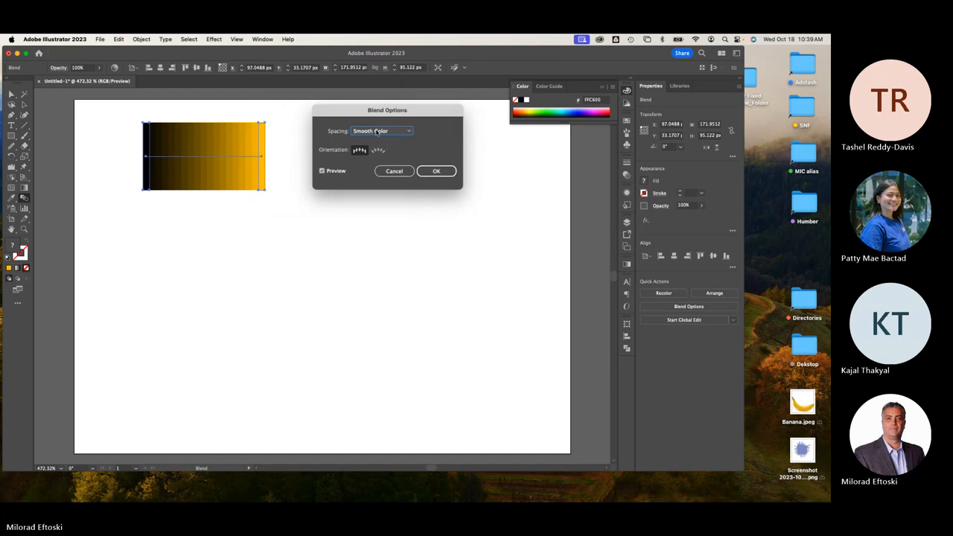
pyautogui.click(377, 132)
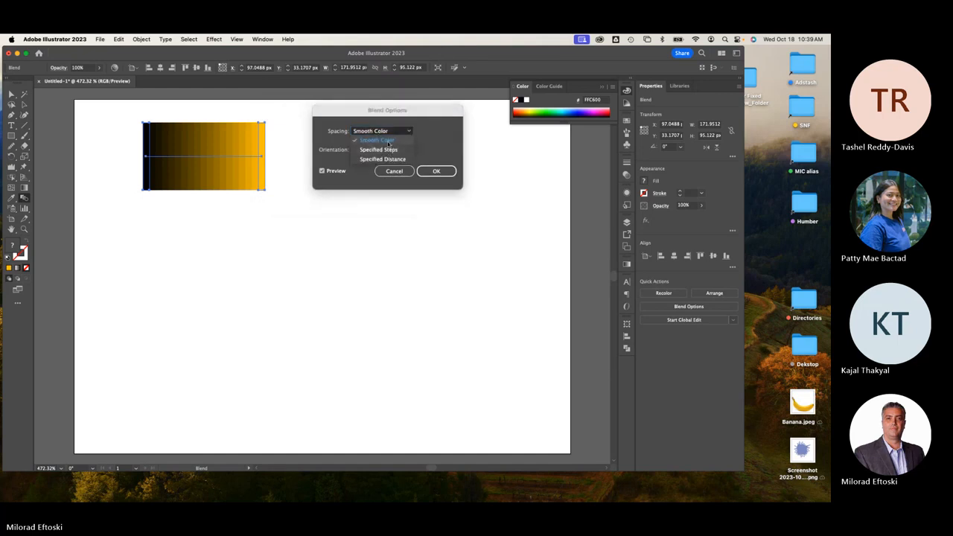
pyautogui.click(389, 150)
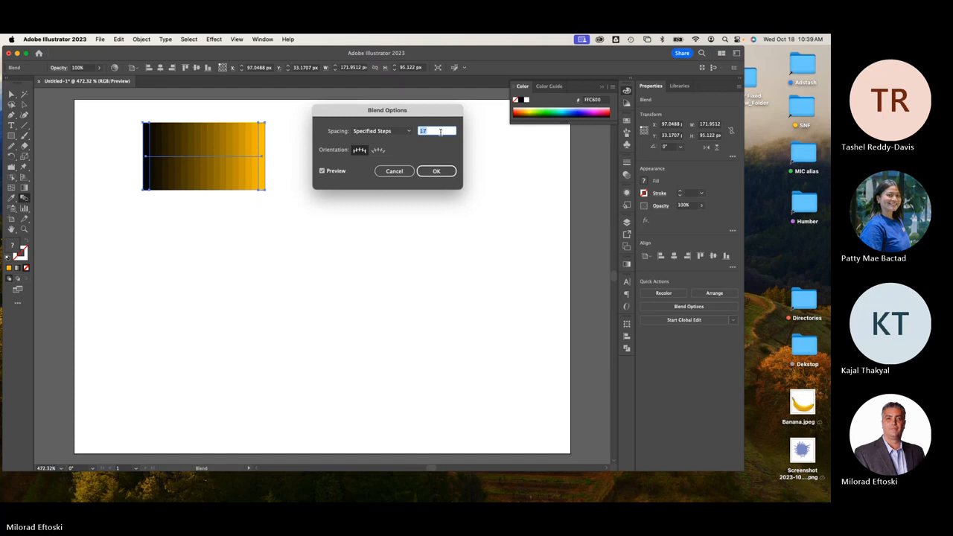
pyautogui.write('8')
pyautogui.click(323, 172)
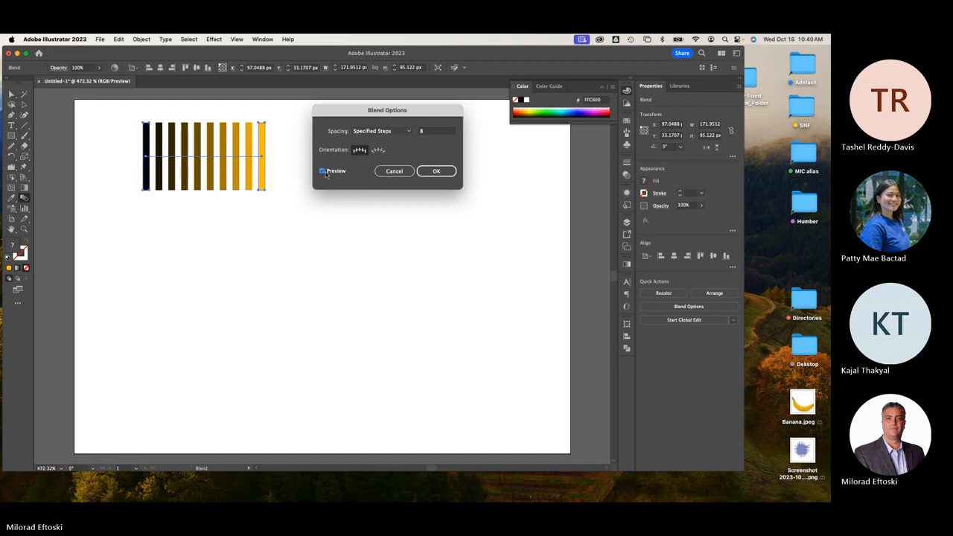
# Try 5 specified steps instead, cancel the change, and select the blend.
pyautogui.doubleClick(447, 131)
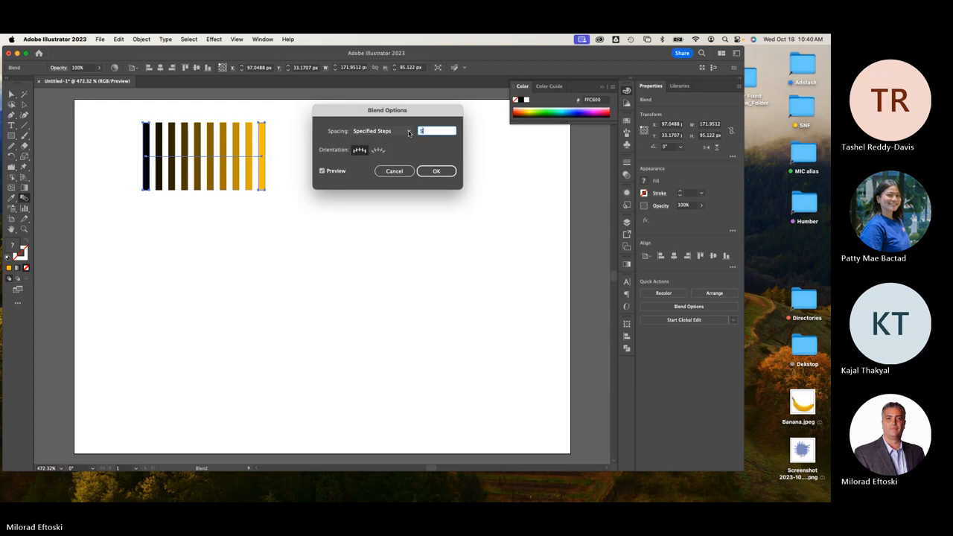
pyautogui.click(335, 173)
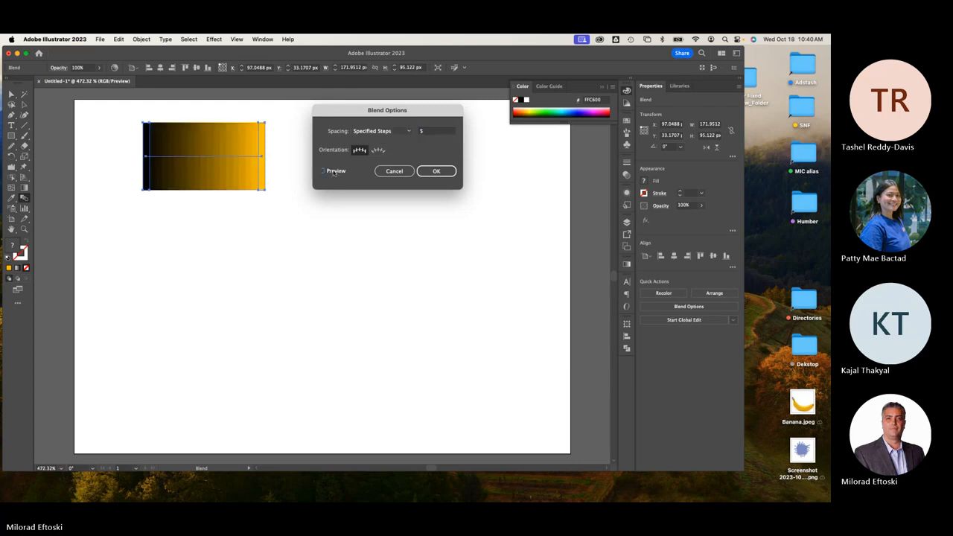
pyautogui.click(334, 172)
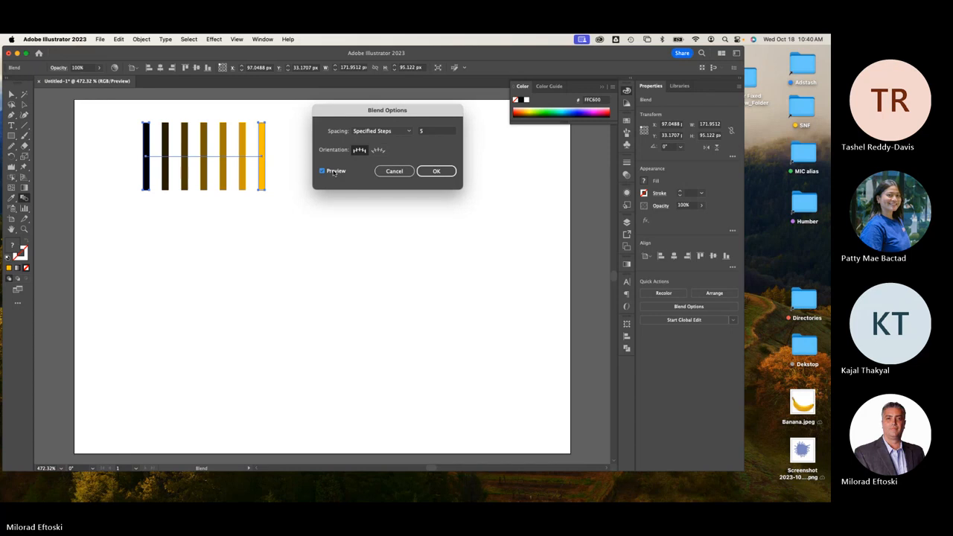
pyautogui.press('Tab')
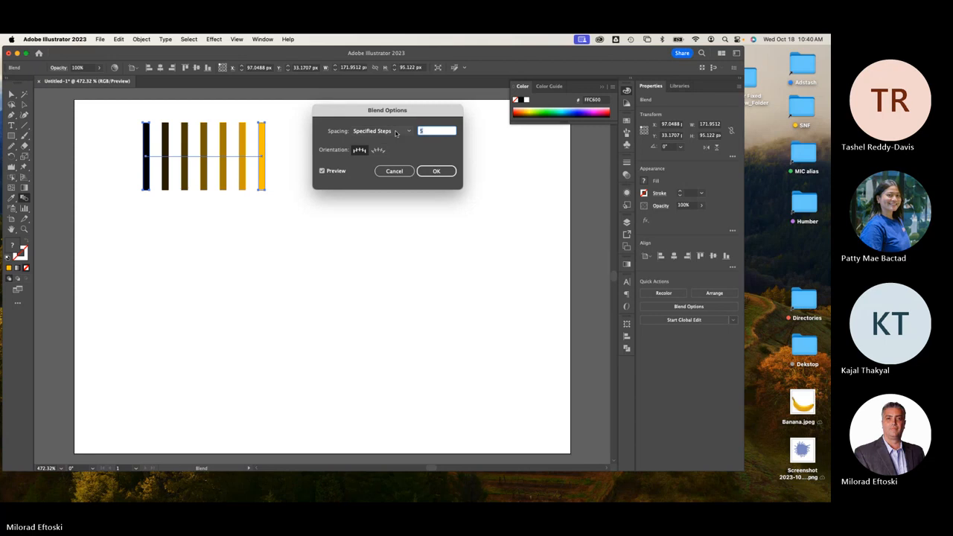
pyautogui.click(386, 173)
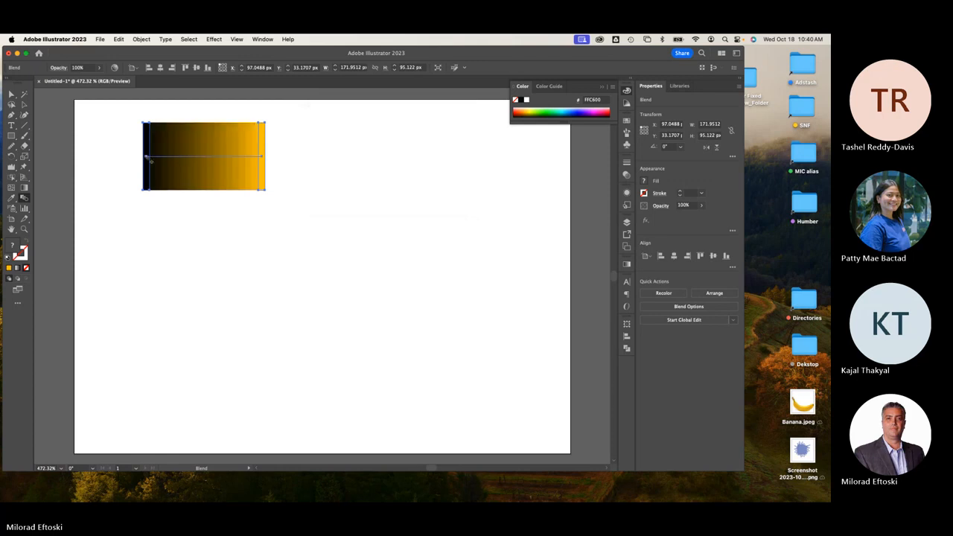
pyautogui.click(24, 104)
# Delete the blend and draw a tall narrow black-filled rectangle near the top-left.
pyautogui.press('Delete')
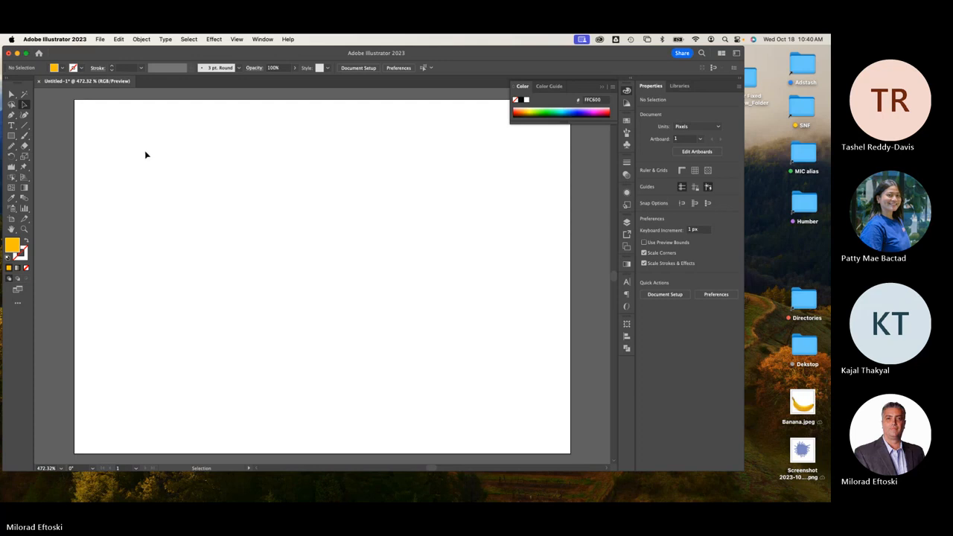
pyautogui.click(12, 135)
pyautogui.moveTo(142, 135)
pyautogui.mouseDown()
pyautogui.moveTo(159, 199)
pyautogui.moveTo(153, 241)
pyautogui.mouseUp()
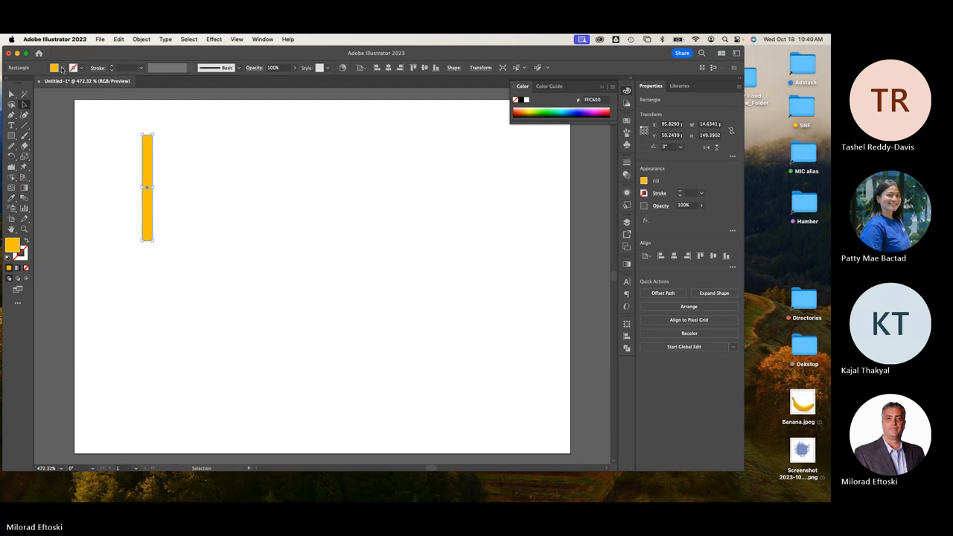
pyautogui.click(62, 68)
pyautogui.click(25, 87)
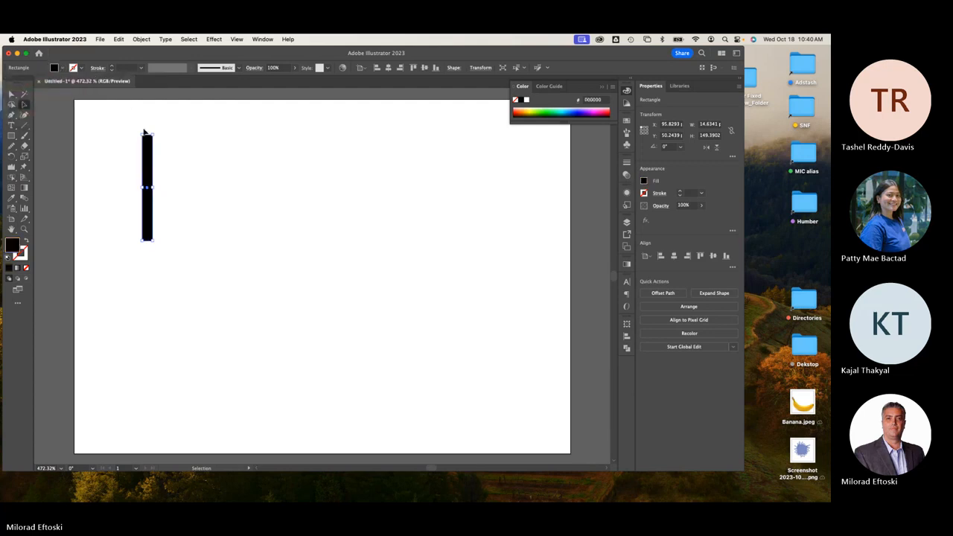
pyautogui.scroll(5, 145, 133)
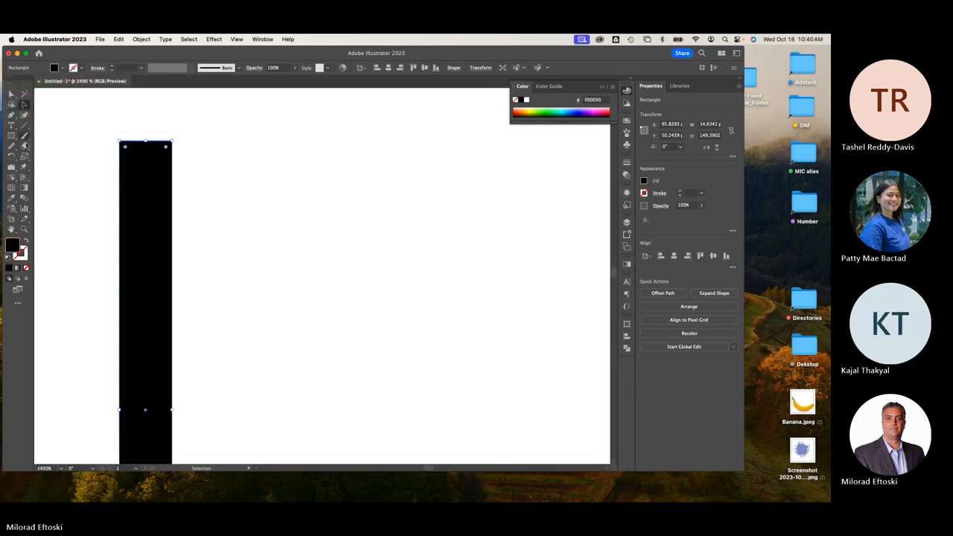
# Pull a new top-middle anchor up into a peak and move the spike to the artboard's bottom-left.
pyautogui.press('p')
pyautogui.click(145, 140)
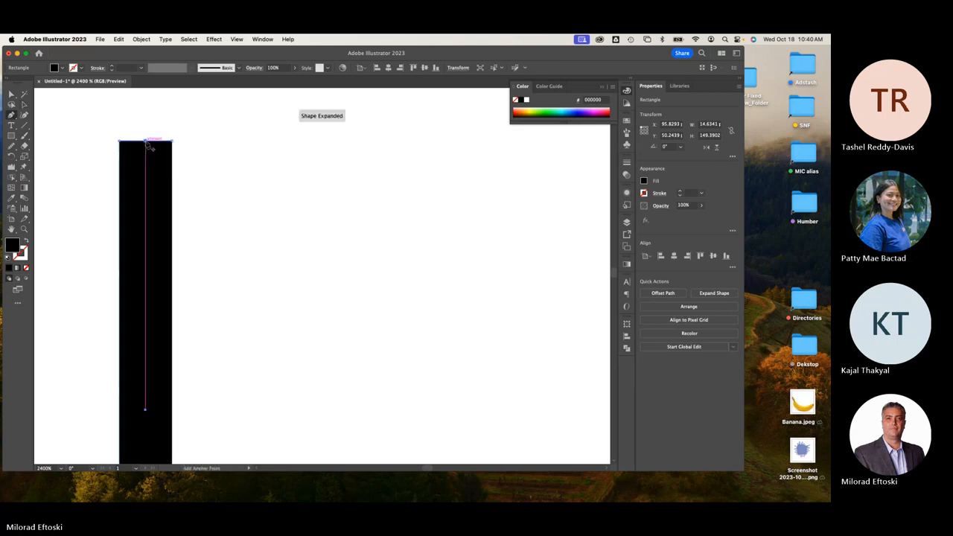
pyautogui.click(23, 95)
pyautogui.moveTo(145, 140); pyautogui.dragTo(146, 120)
pyautogui.click(60, 117)
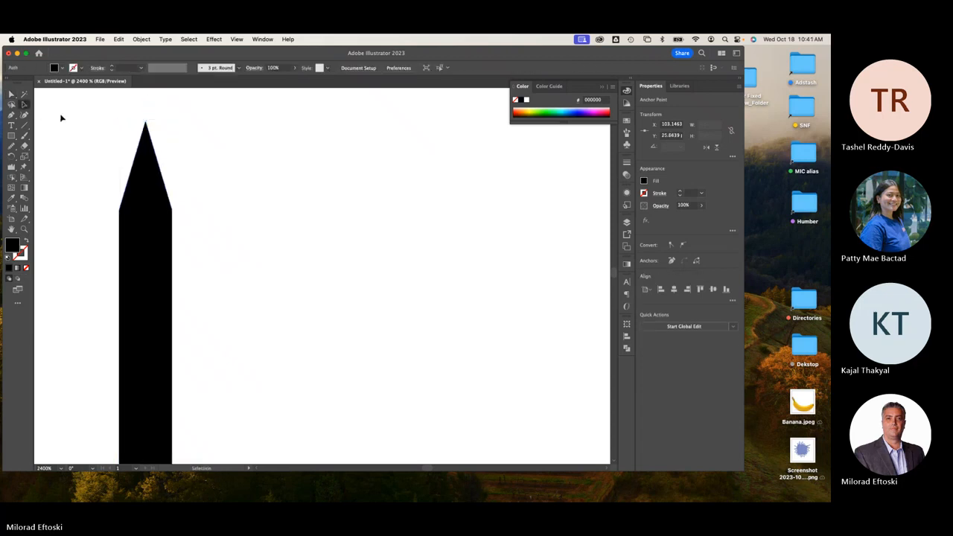
pyautogui.press('super+minus')
pyautogui.press('super+minus')
pyautogui.press('super+minus')
pyautogui.press('super+minus')
pyautogui.press('super+minus')
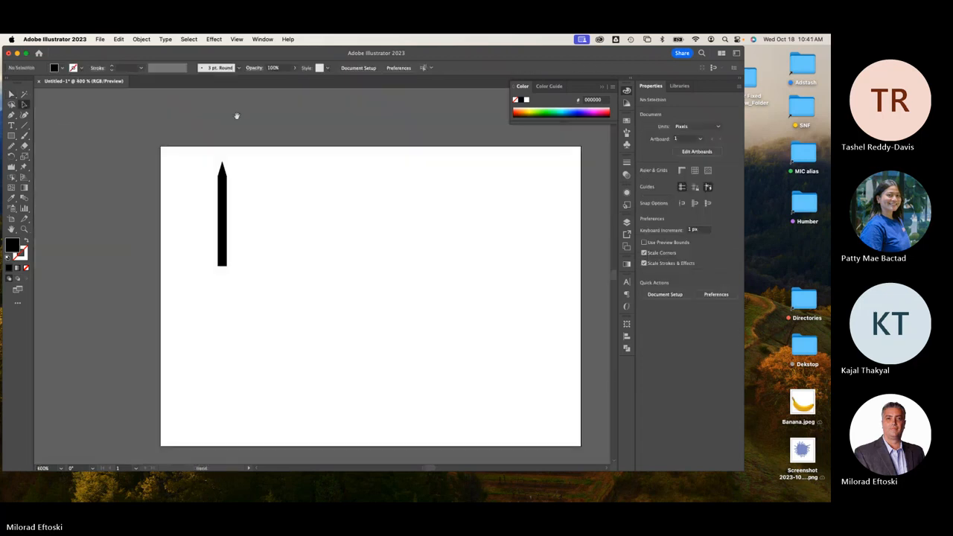
pyautogui.moveTo(224, 261); pyautogui.dragTo(175, 447)
pyautogui.click(269, 421)
pyautogui.moveTo(263, 392); pyautogui.dragTo(240, 323)
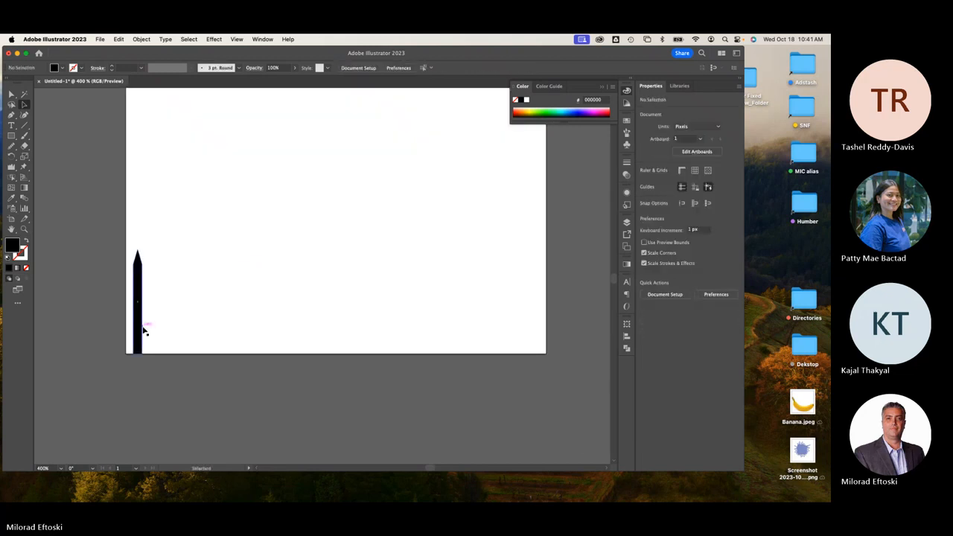
# Make a copy close beside the first spike and delete the other extra copies.
pyautogui.moveTo(142, 330); pyautogui.dragTo(232, 330)
pyautogui.press('super+d')
pyautogui.press('super+d')
pyautogui.press('super+d')
pyautogui.press('super+d')
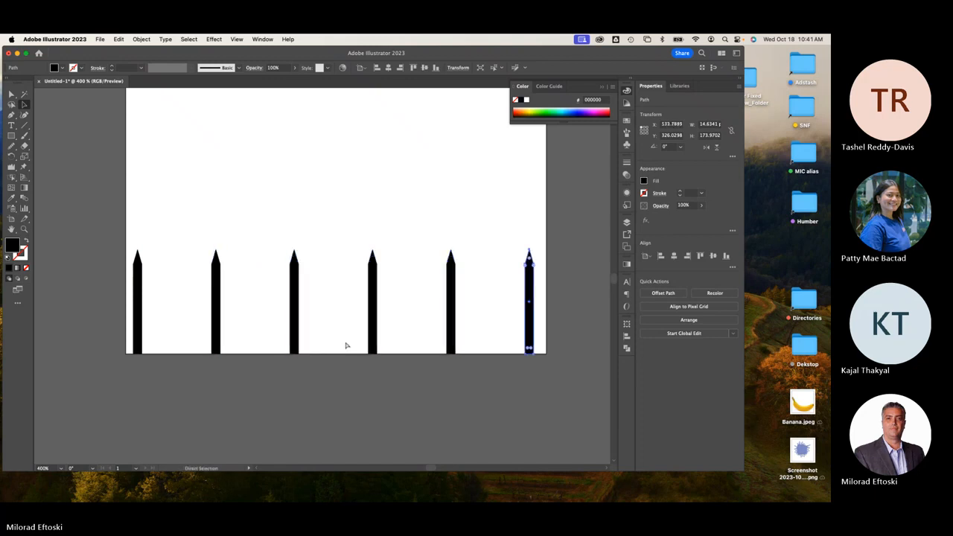
pyautogui.click(373, 211)
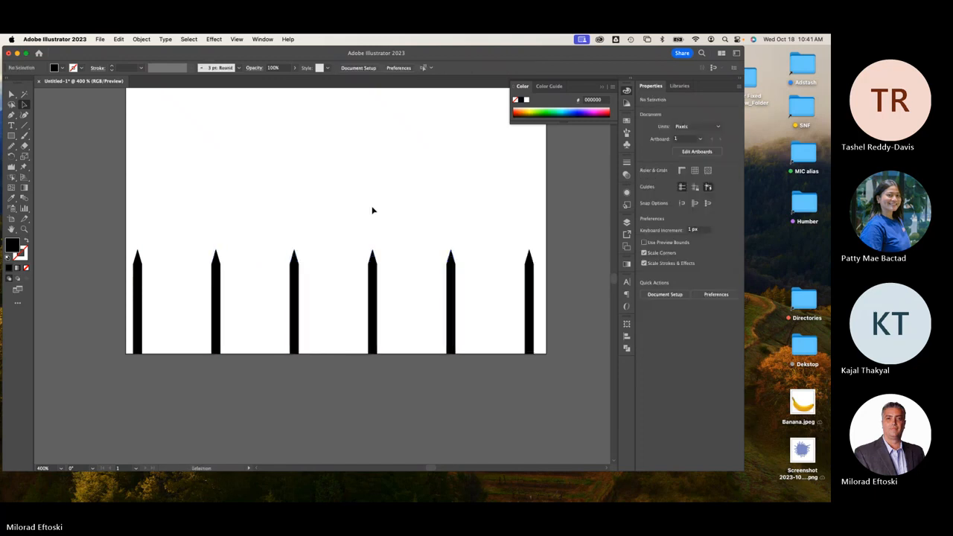
pyautogui.click(142, 316)
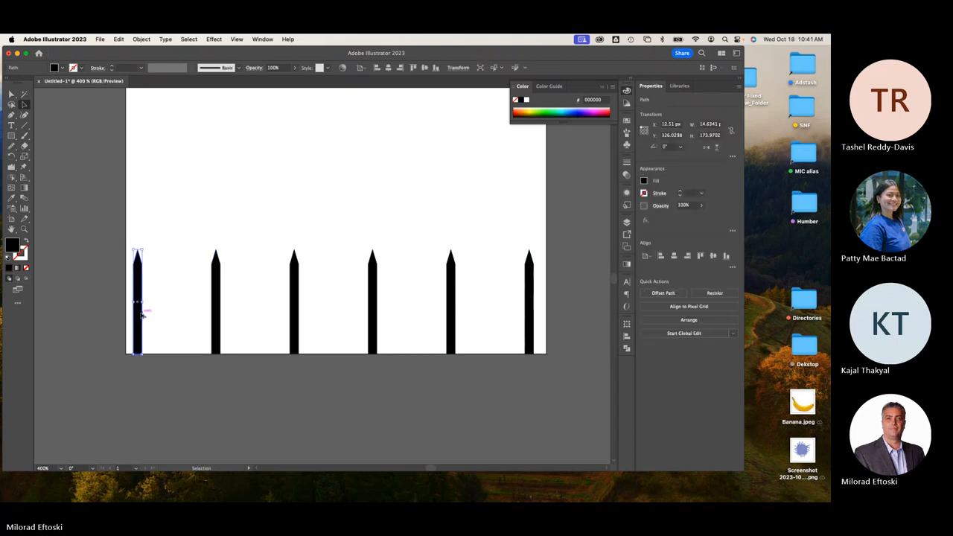
pyautogui.moveTo(142, 316); pyautogui.dragTo(181, 319)
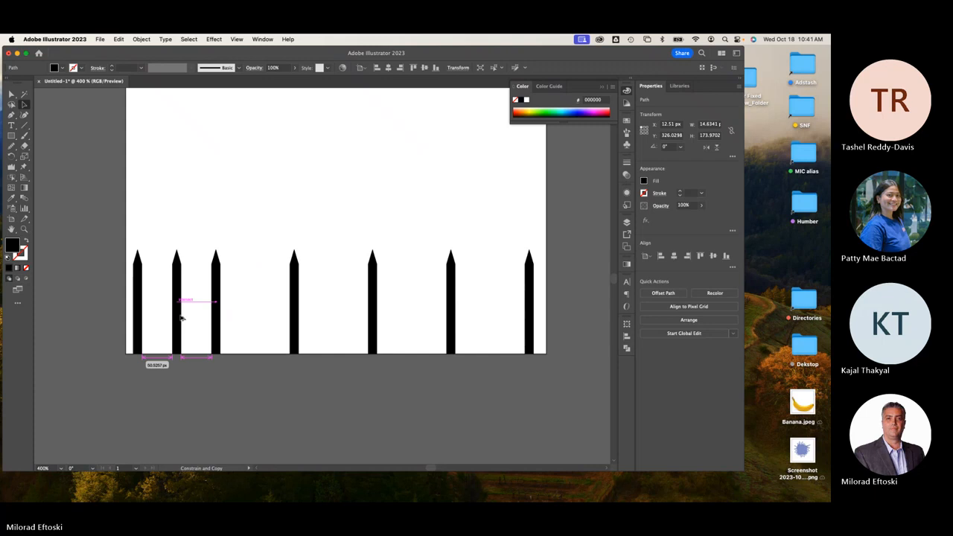
pyautogui.moveTo(216, 229); pyautogui.dragTo(556, 395)
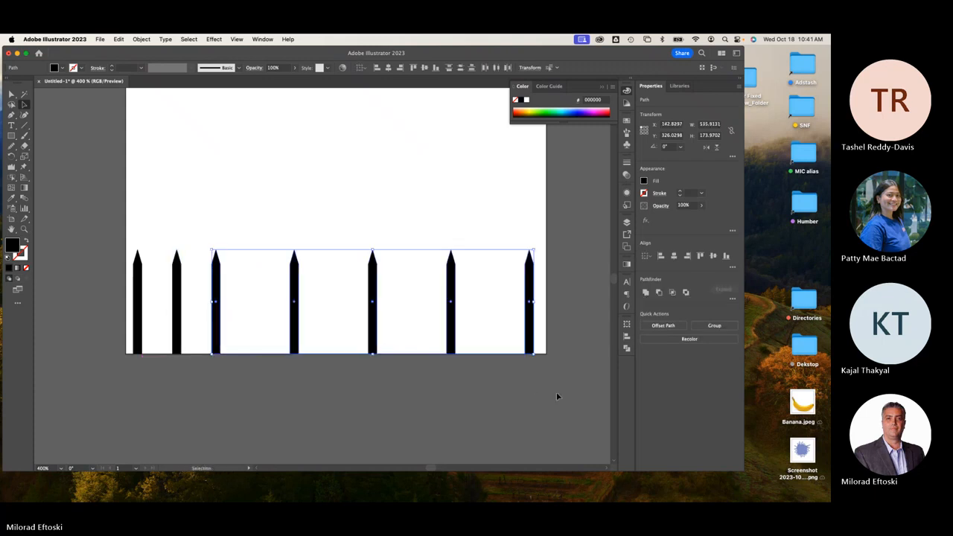
pyautogui.press('Delete')
# Lower the second spike's top points to make it a shorter picket.
pyautogui.click(179, 341)
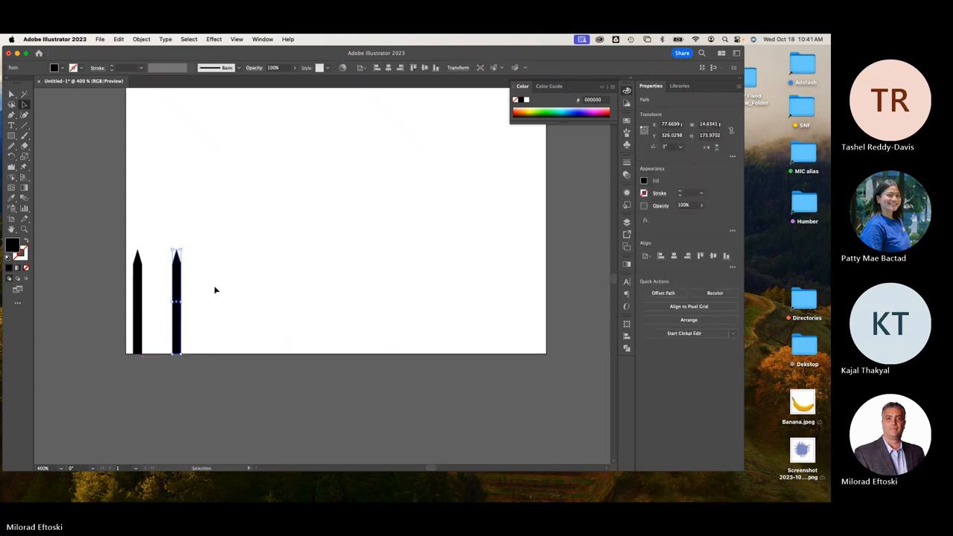
pyautogui.click(215, 286)
pyautogui.click(24, 105)
pyautogui.moveTo(157, 231); pyautogui.dragTo(217, 302)
pyautogui.press('Down')
pyautogui.press('Down')
pyautogui.press('Down')
pyautogui.press('Down')
pyautogui.press('Down')
pyautogui.press('Down')
pyautogui.press('Down')
pyautogui.press('Down')
pyautogui.click(217, 303)
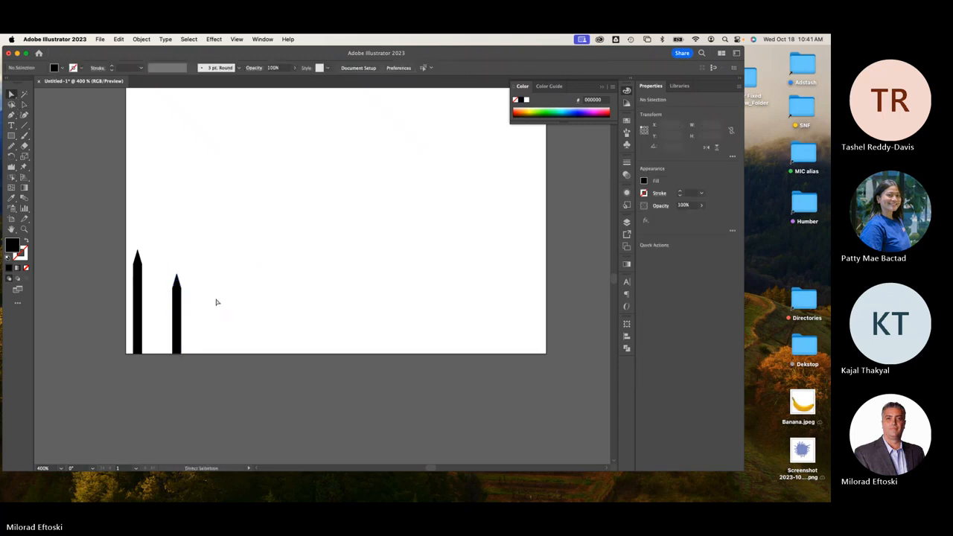
# Repeat the tall-short pair across the artboard and delete the spike past the right edge.
pyautogui.click(24, 104)
pyautogui.moveTo(127, 217); pyautogui.dragTo(230, 410)
pyautogui.moveTo(177, 353); pyautogui.dragTo(260, 356)
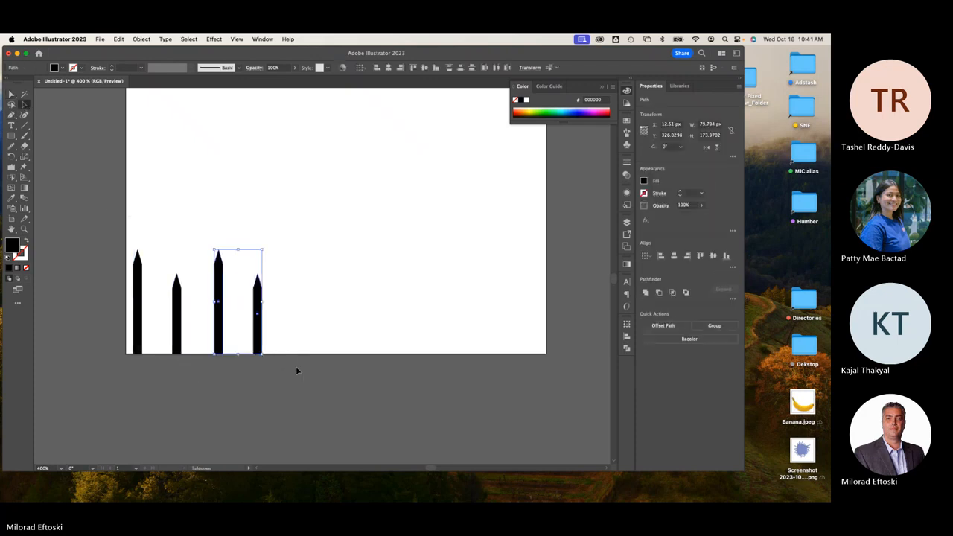
pyautogui.press('super+d')
pyautogui.press('super+d')
pyautogui.press('super+d')
pyautogui.press('super+d')
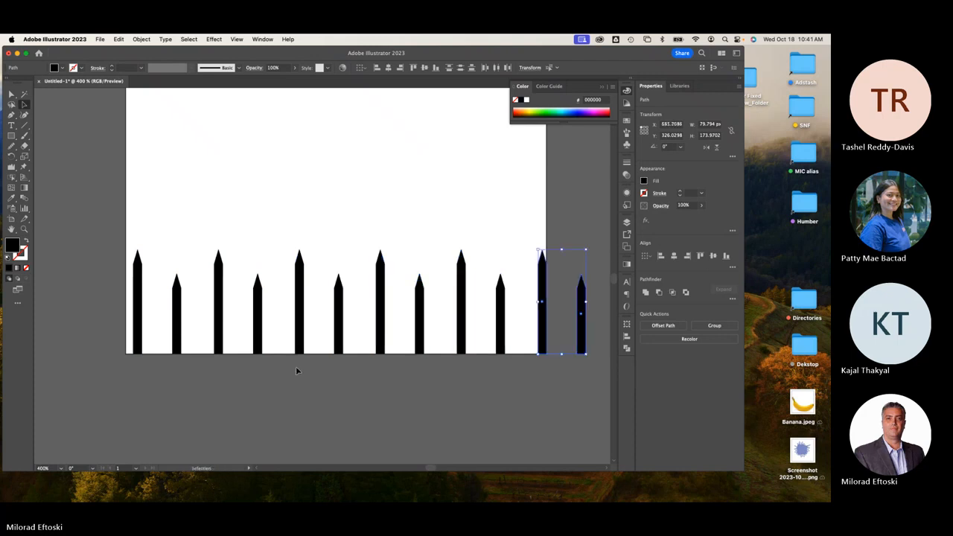
pyautogui.click(557, 425)
pyautogui.click(580, 327)
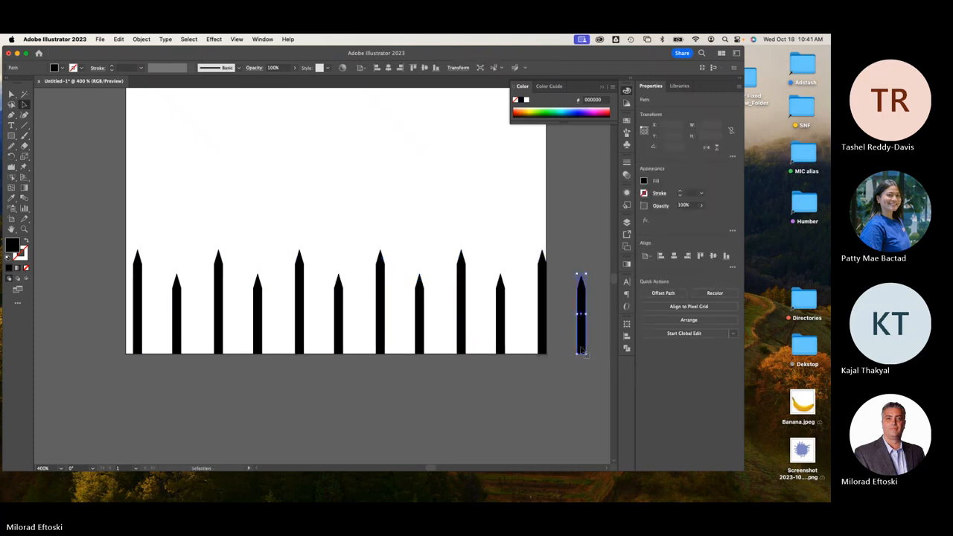
pyautogui.press('Delete')
# Distribute all the pickets evenly by horizontal centre and nudge the row slightly left.
pyautogui.press('super+a')
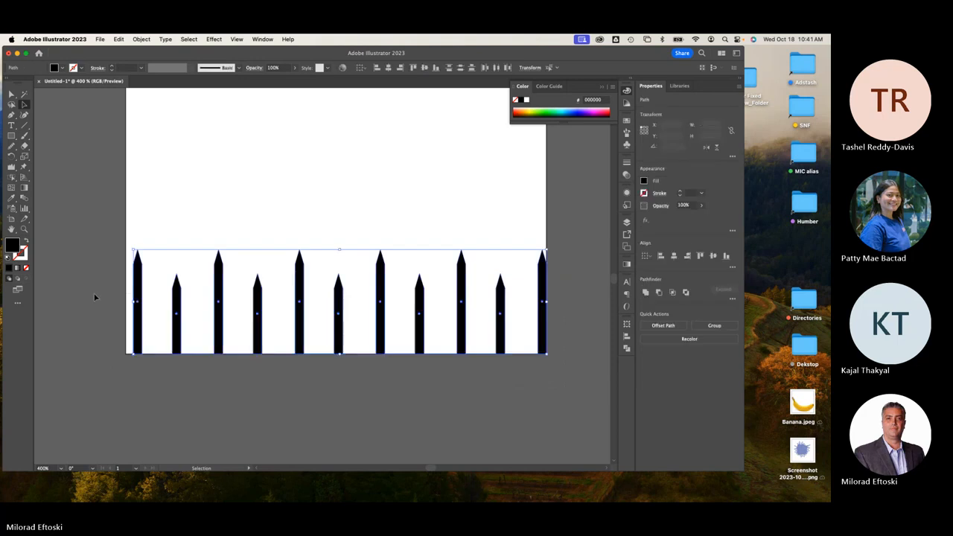
pyautogui.click(497, 68)
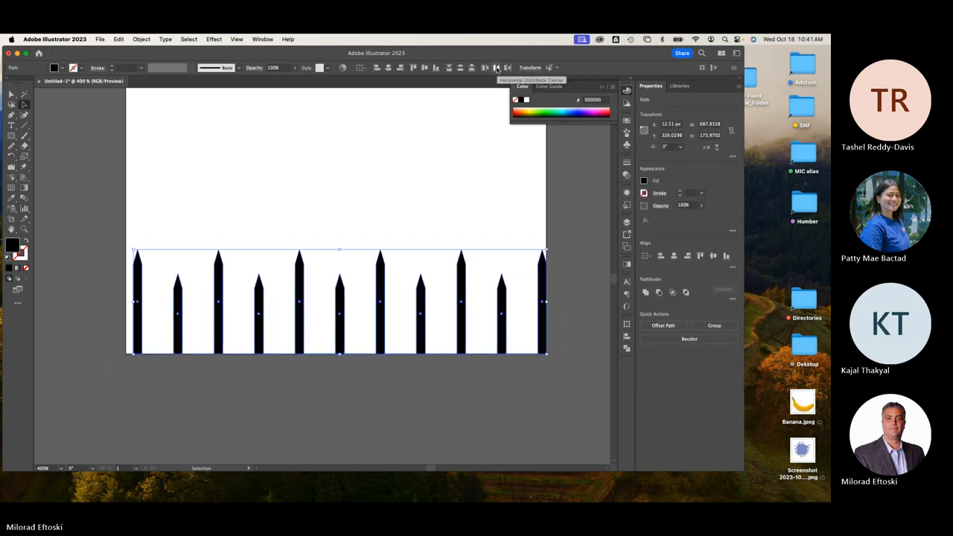
pyautogui.press('Left')
pyautogui.press('Left')
pyautogui.press('Left')
pyautogui.press('Left')
pyautogui.press('Left')
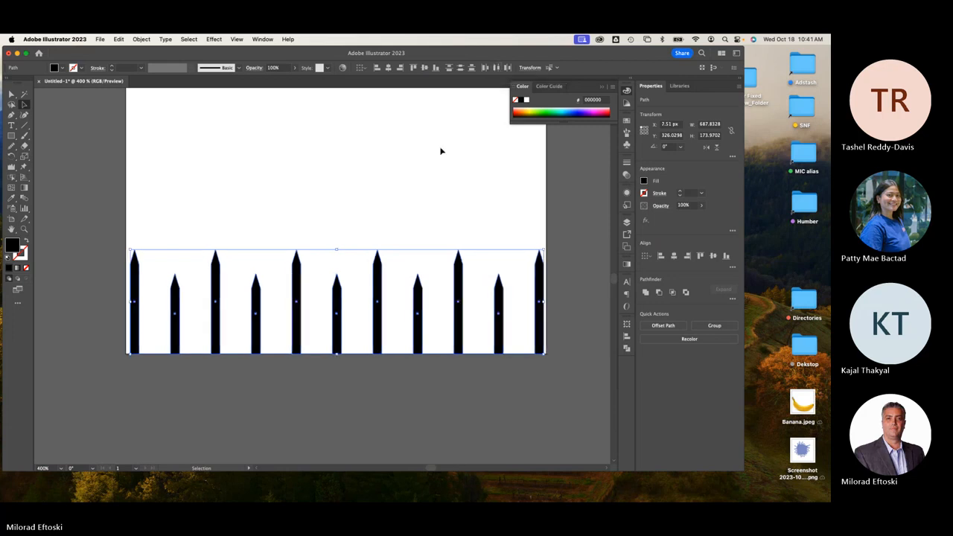
pyautogui.click(425, 155)
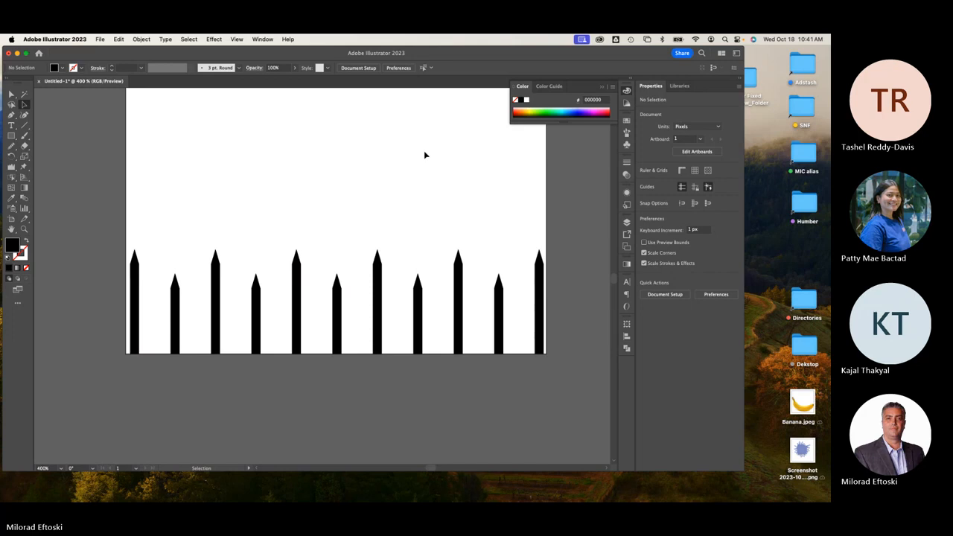
# Set the Blend tool's spacing to Specified Steps in Blend Options.
pyautogui.click(24, 199)
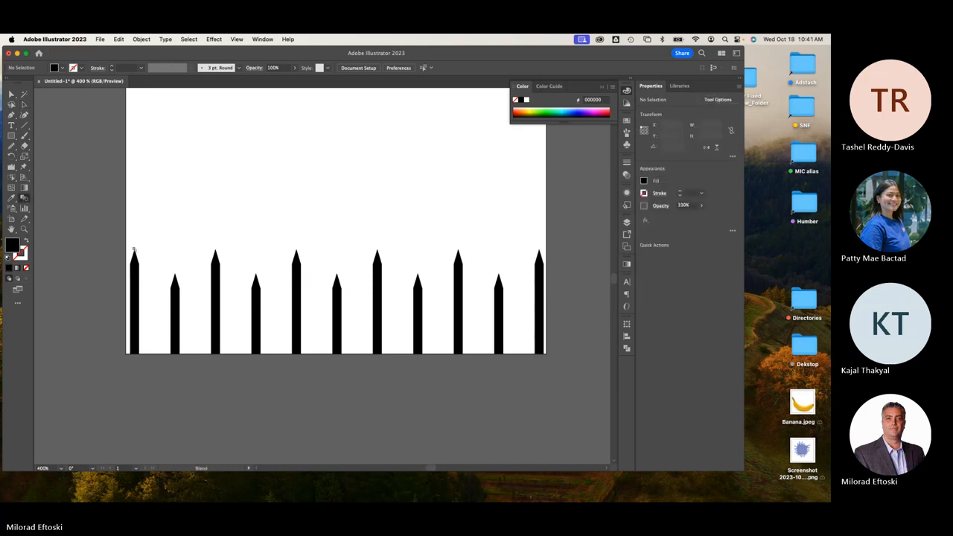
pyautogui.doubleClick(24, 199)
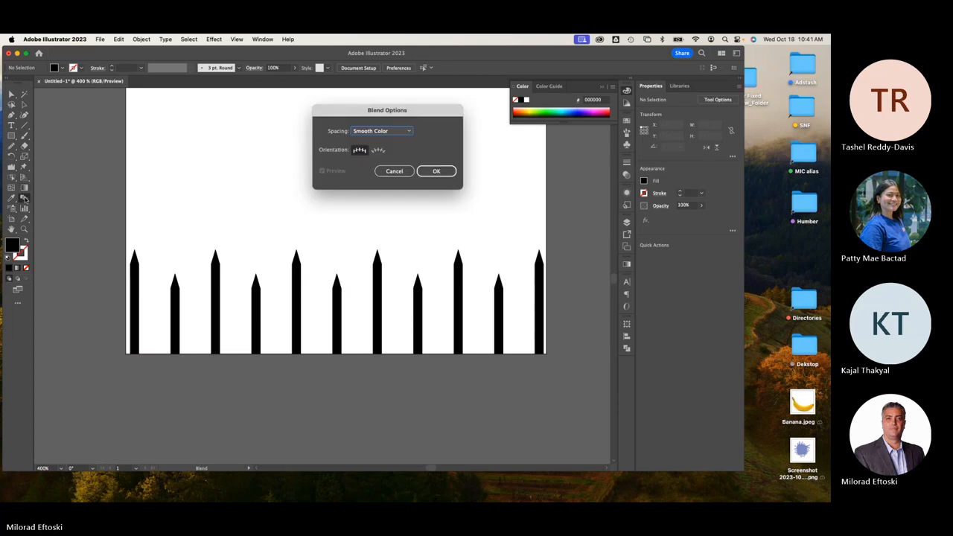
pyautogui.click(367, 136)
pyautogui.click(393, 150)
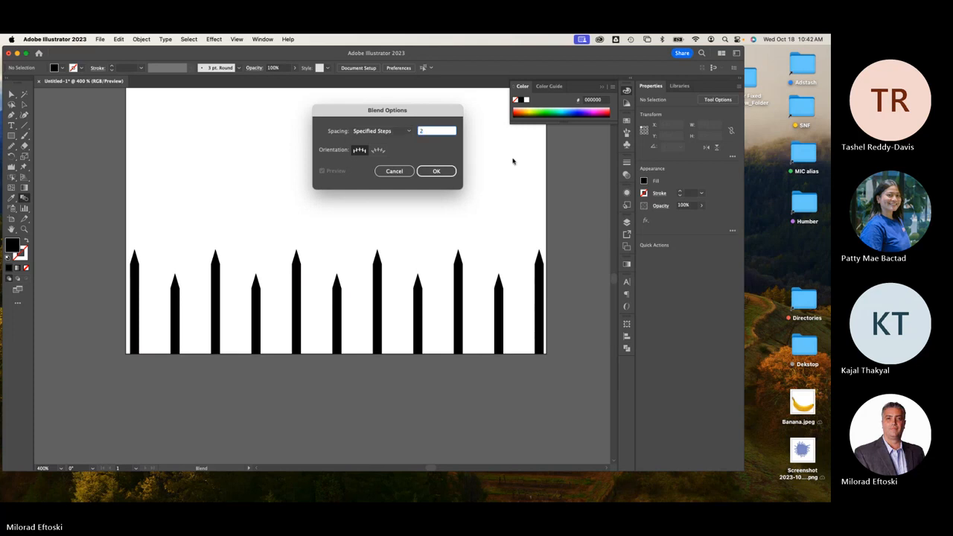
pyautogui.click(437, 170)
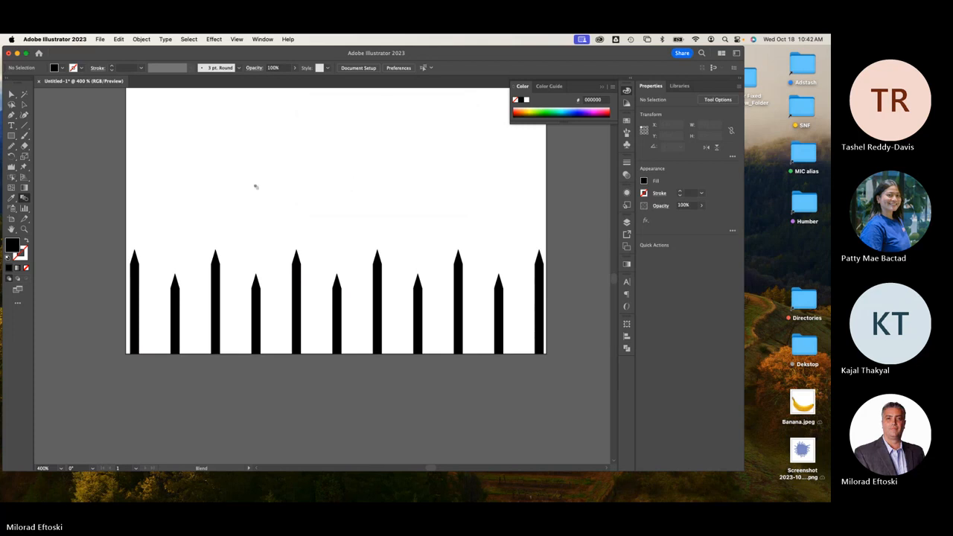
# Blend every spike from left to right into one continuous wavy fence, then deselect.
pyautogui.click(175, 296)
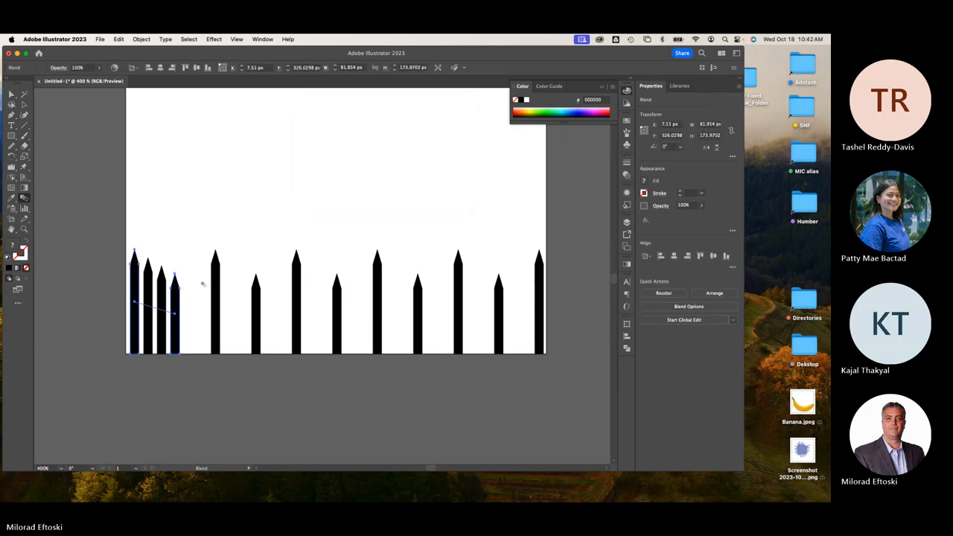
pyautogui.click(214, 282)
pyautogui.click(257, 299)
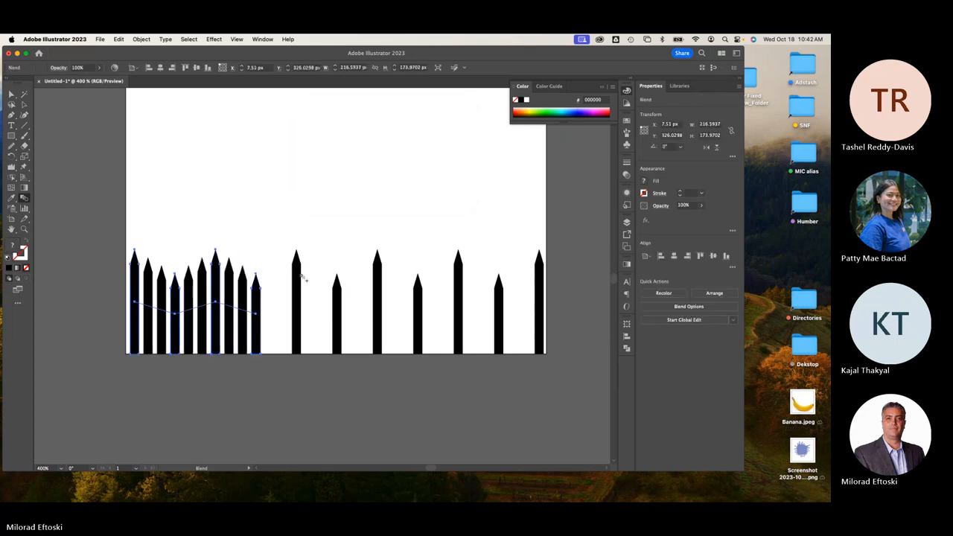
pyautogui.click(301, 278)
pyautogui.click(340, 296)
pyautogui.click(380, 282)
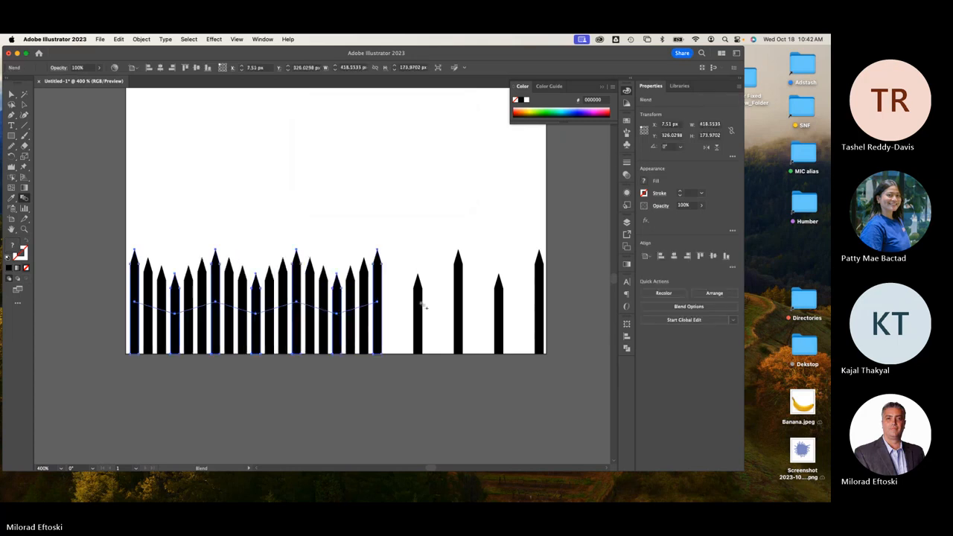
pyautogui.click(421, 305)
pyautogui.click(457, 283)
pyautogui.click(500, 295)
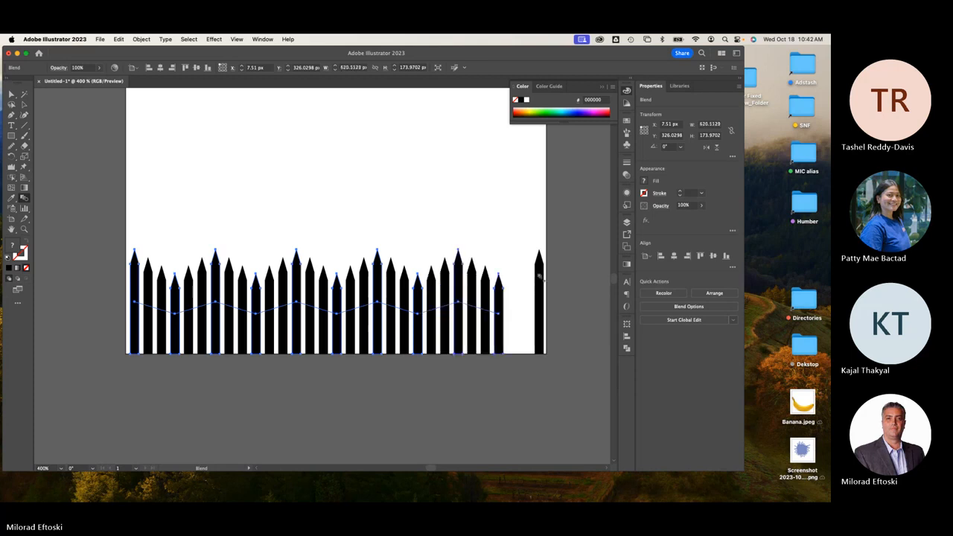
pyautogui.click(541, 278)
pyautogui.press('v')
pyautogui.click(106, 114)
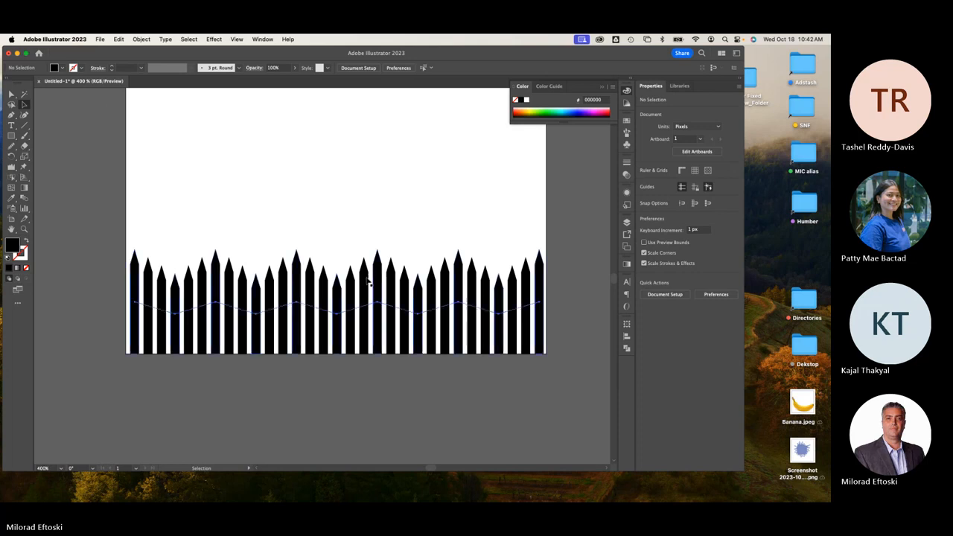
pyautogui.press('super+y')
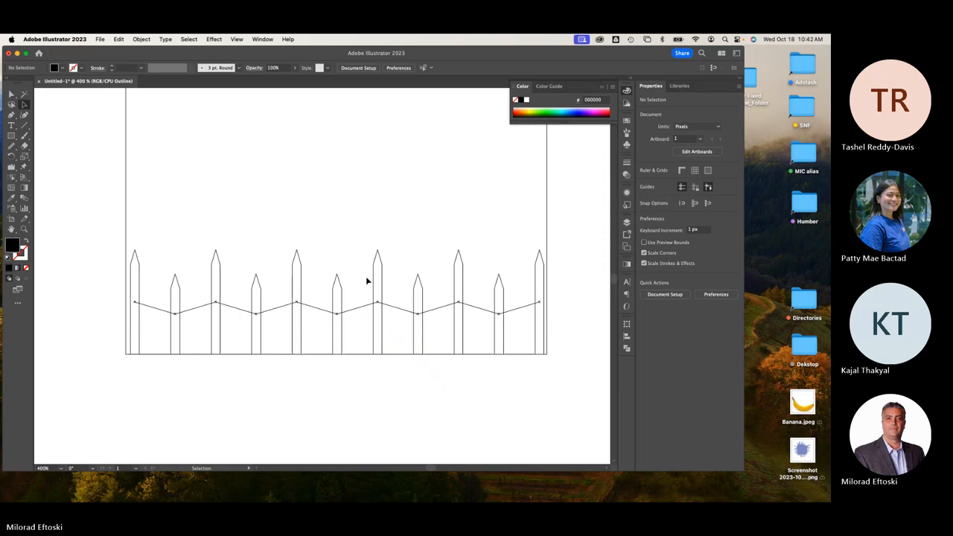
pyautogui.press('super+y')
pyautogui.press('super+y')
pyautogui.press('a')
pyautogui.press('super+a')
pyautogui.press('super+y')
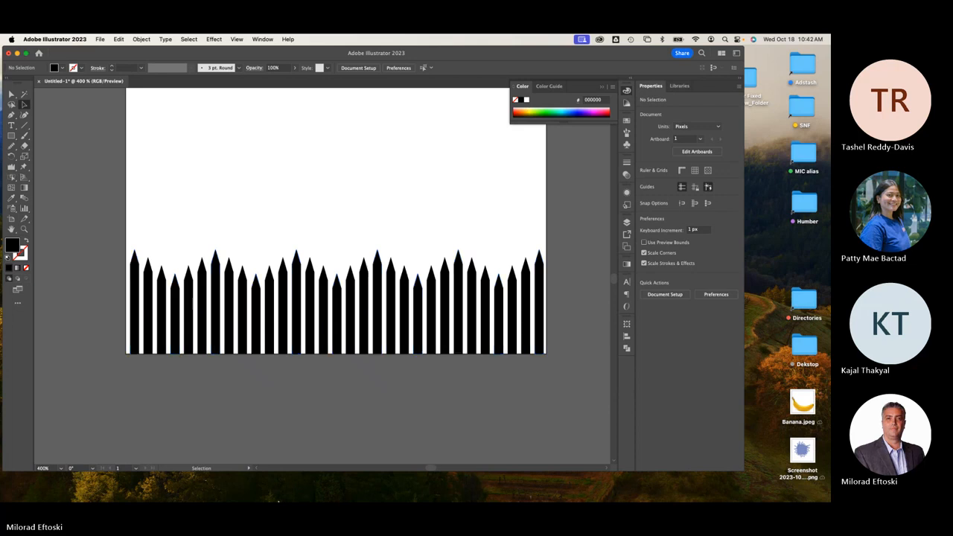
pyautogui.moveTo(190, 500)
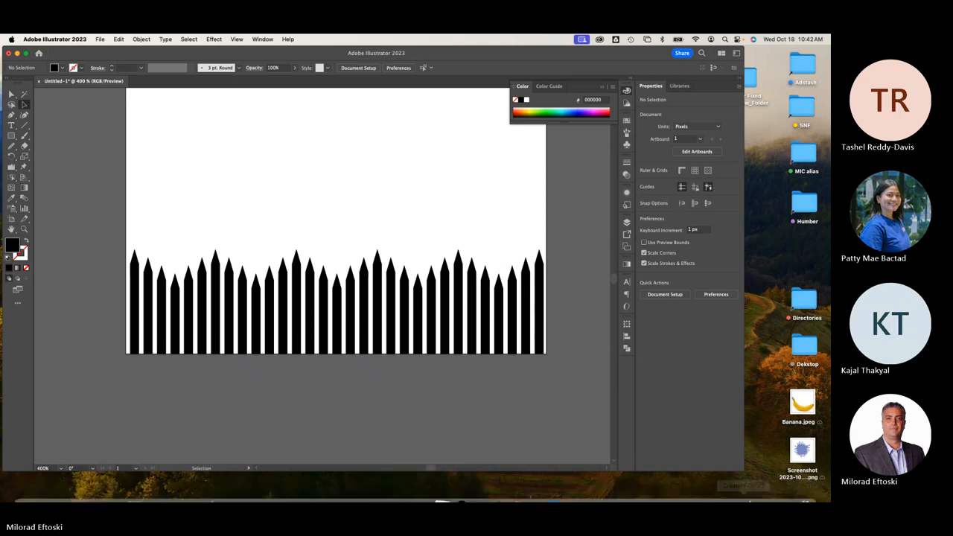
# Bring up the General Teams meeting window, unmute the microphone, and go back to Illustrator.
pyautogui.click(643, 488)
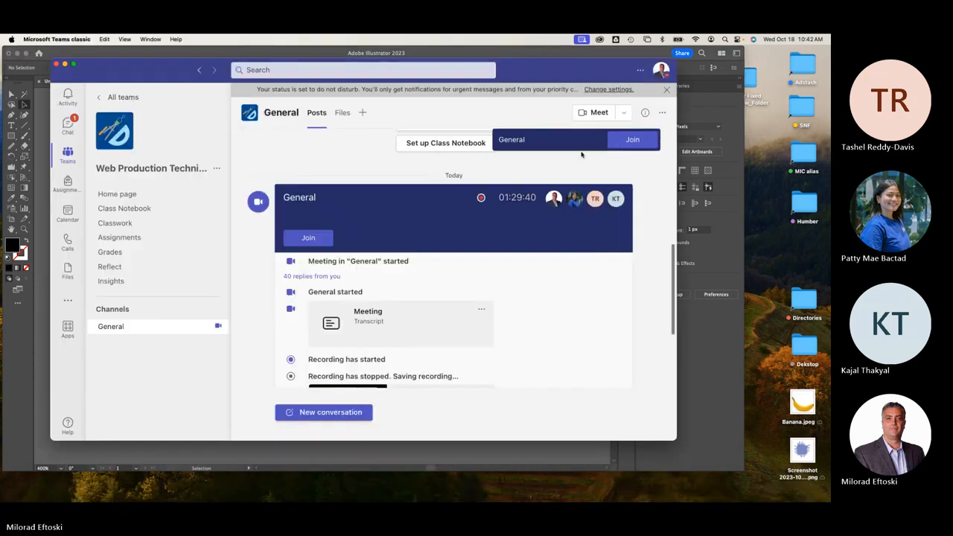
pyautogui.click(150, 38)
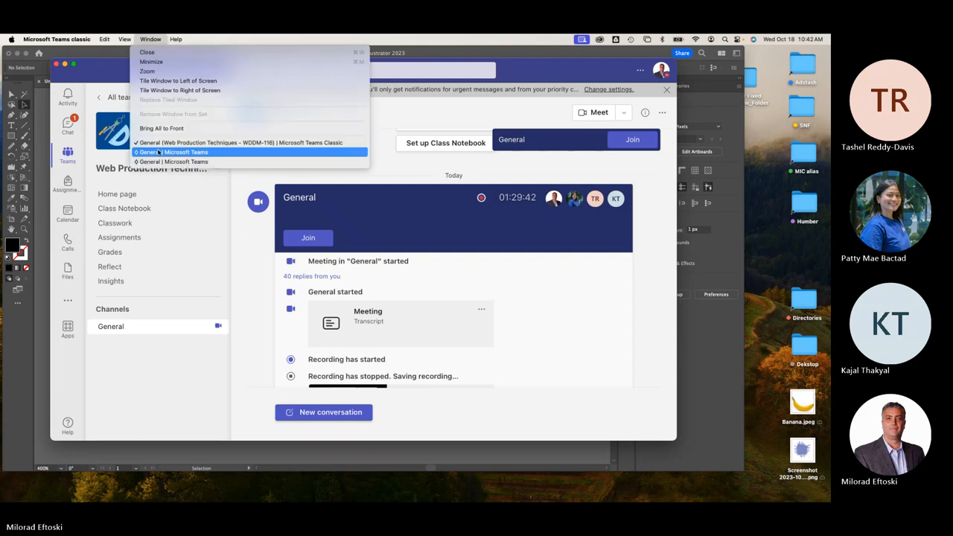
pyautogui.click(163, 152)
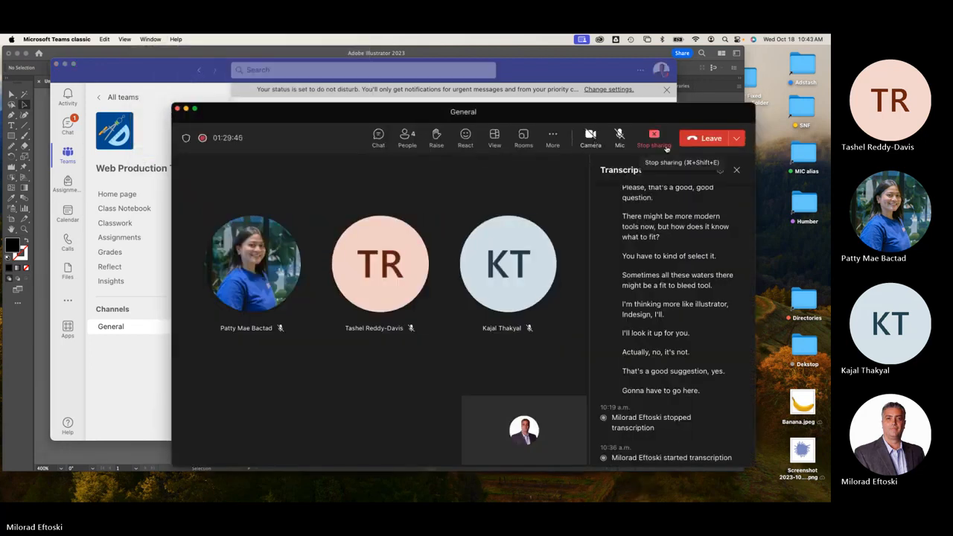
pyautogui.click(620, 136)
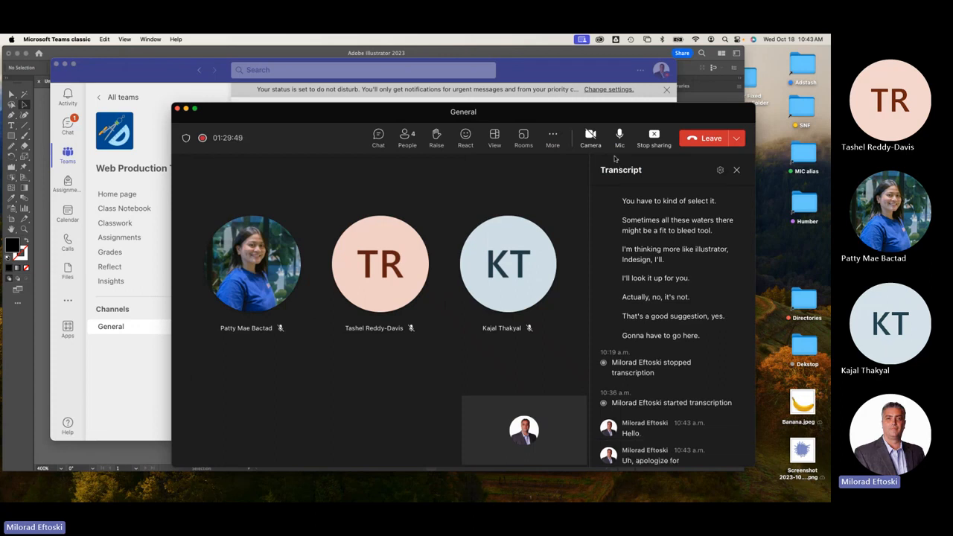
pyautogui.click(187, 111)
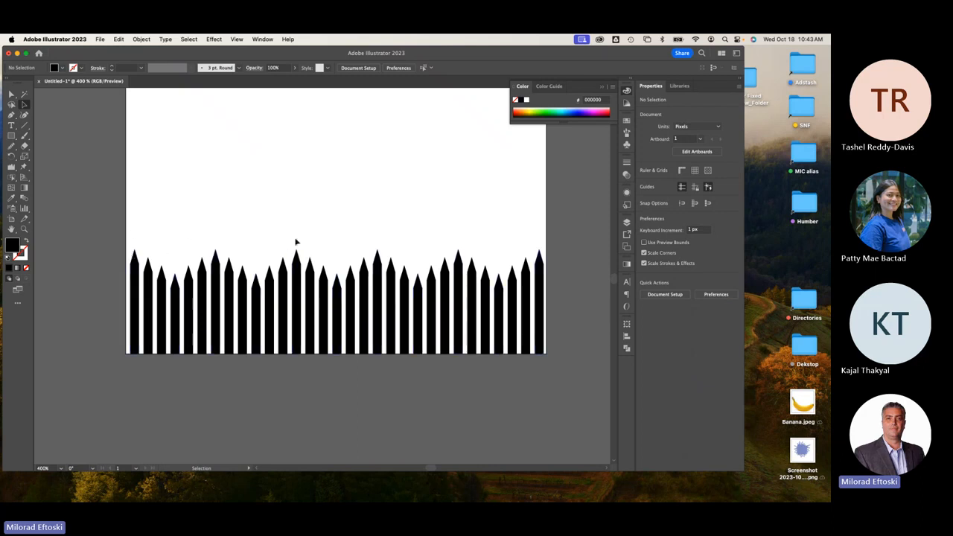
pyautogui.click(25, 199)
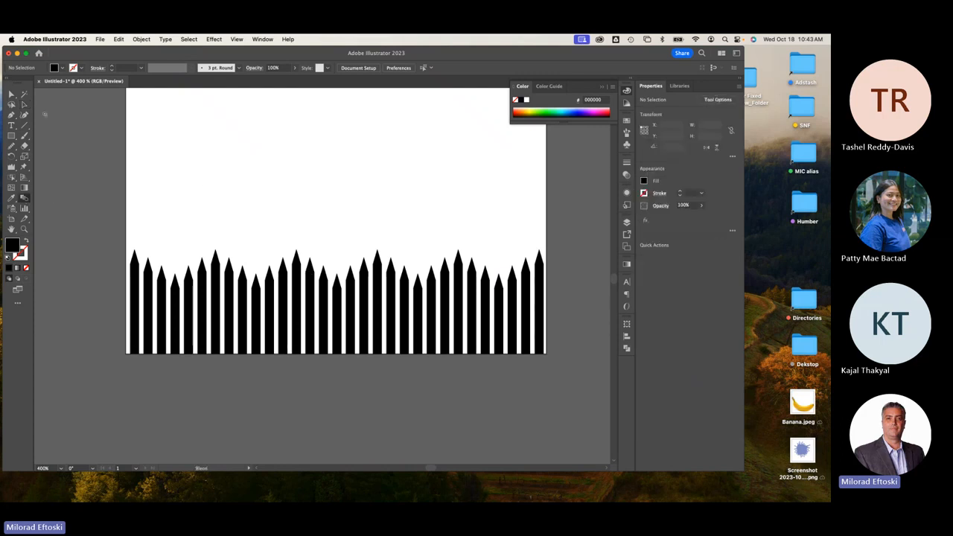
pyautogui.click(24, 104)
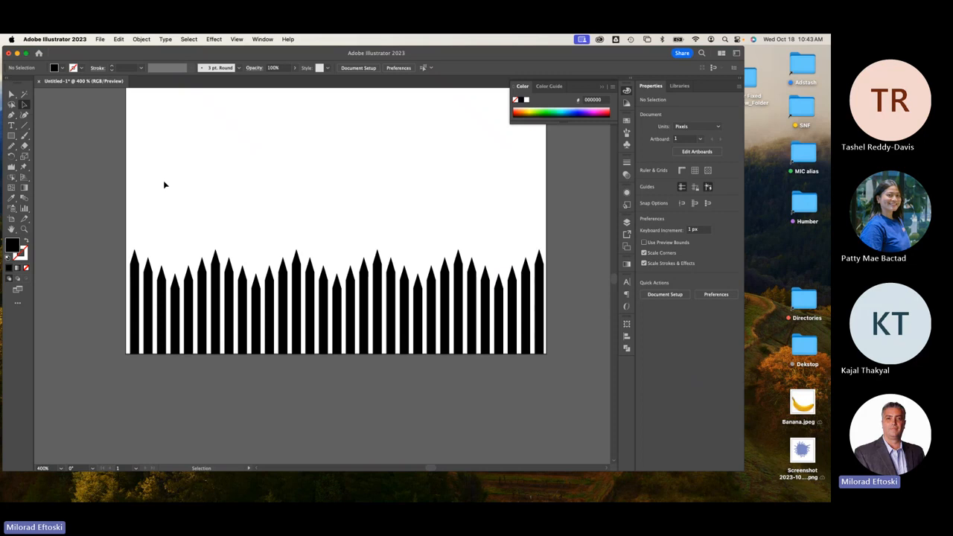
# Delete the fence blend and draw a black circle near the artboard's upper left.
pyautogui.click(284, 286)
pyautogui.press('Delete')
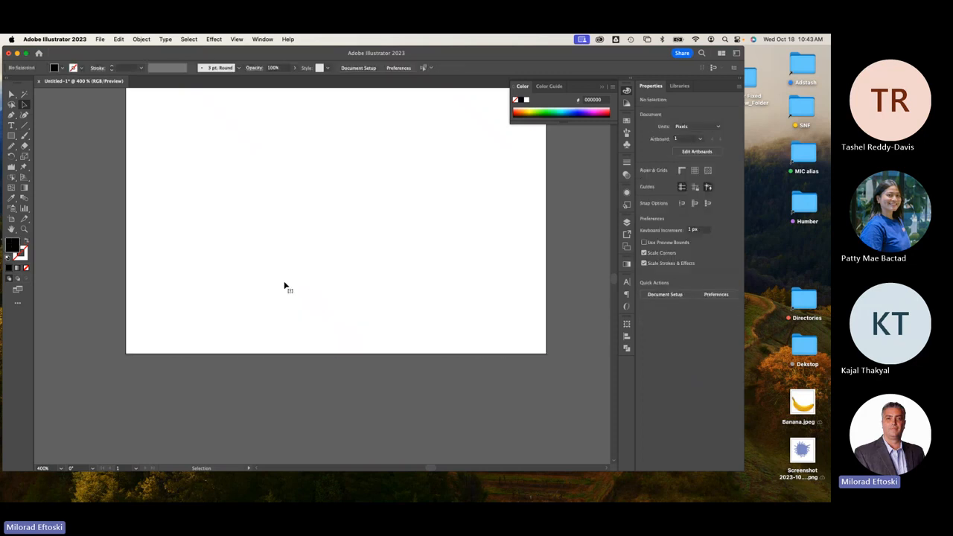
pyautogui.press('super+minus')
pyautogui.press('space')
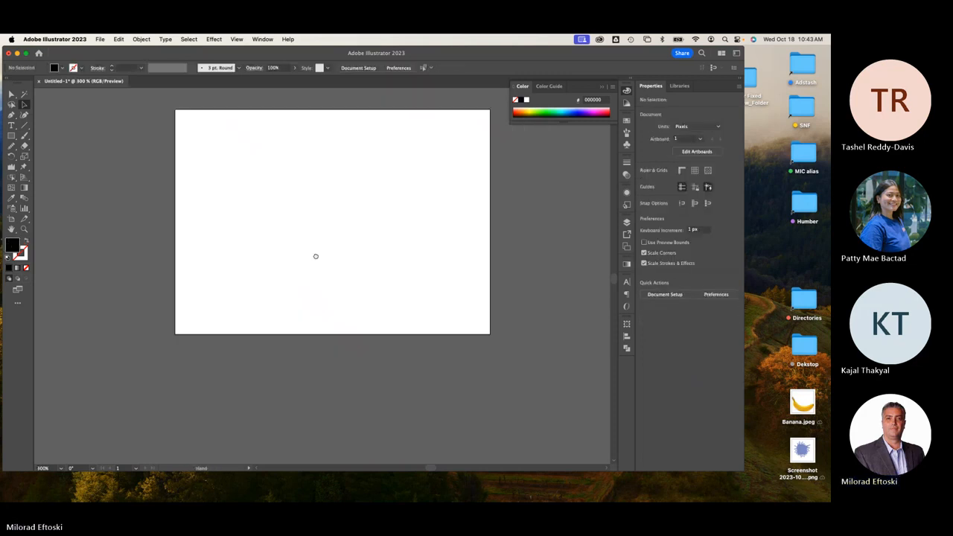
pyautogui.moveTo(326, 247); pyautogui.dragTo(293, 277)
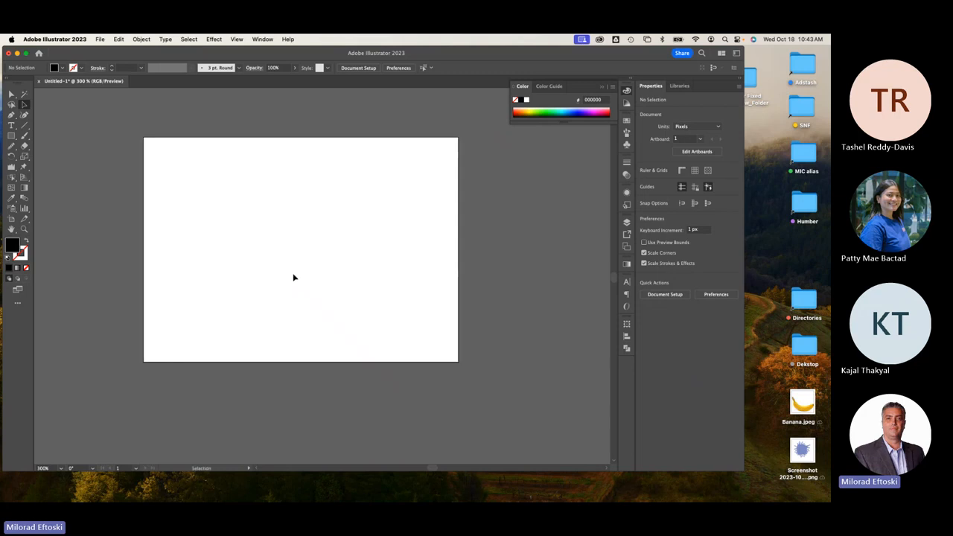
pyautogui.click(11, 136)
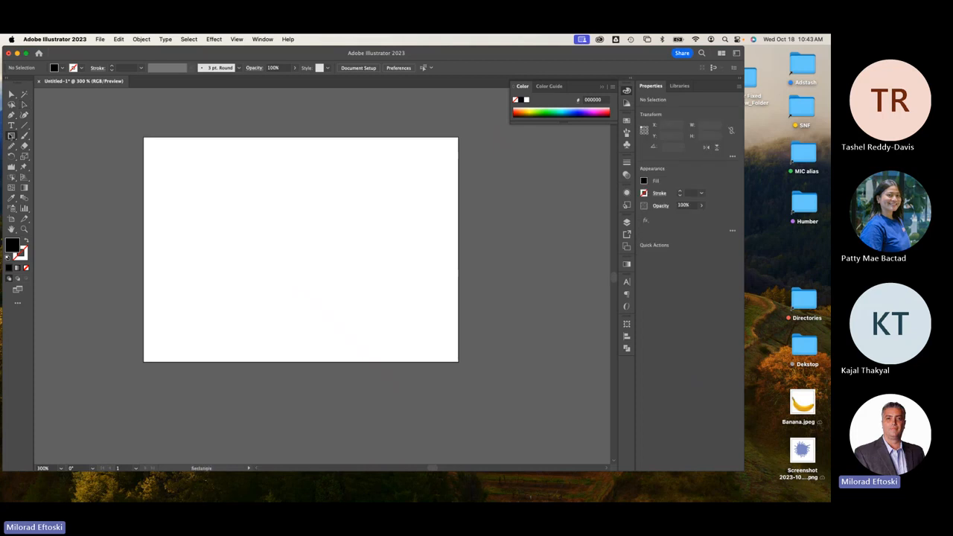
pyautogui.moveTo(11, 137); pyautogui.dragTo(45, 156)
pyautogui.moveTo(170, 181); pyautogui.dragTo(262, 262)
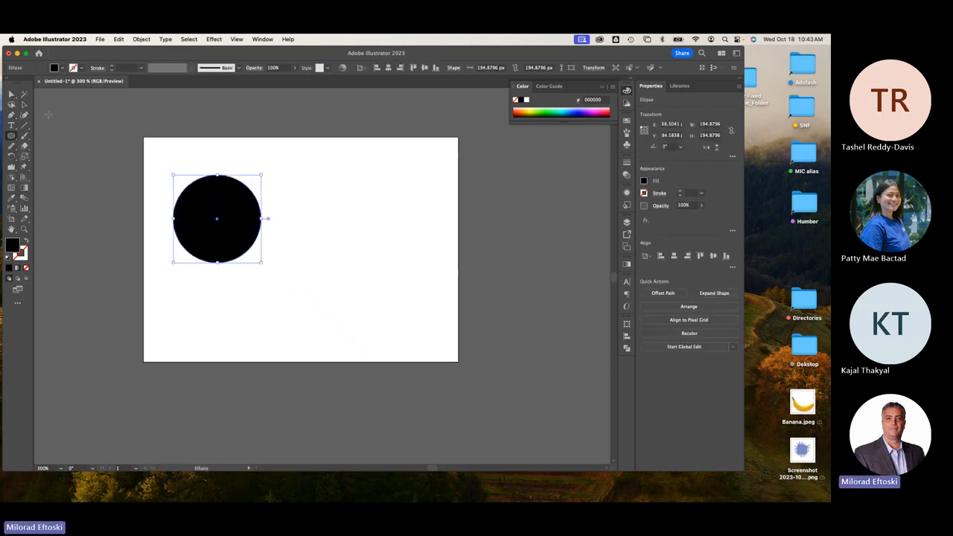
pyautogui.click(24, 105)
# Make two more copies of the circle in a row, nudge all three left, and select the left circle.
pyautogui.moveTo(213, 197); pyautogui.dragTo(307, 209)
pyautogui.press('super+d')
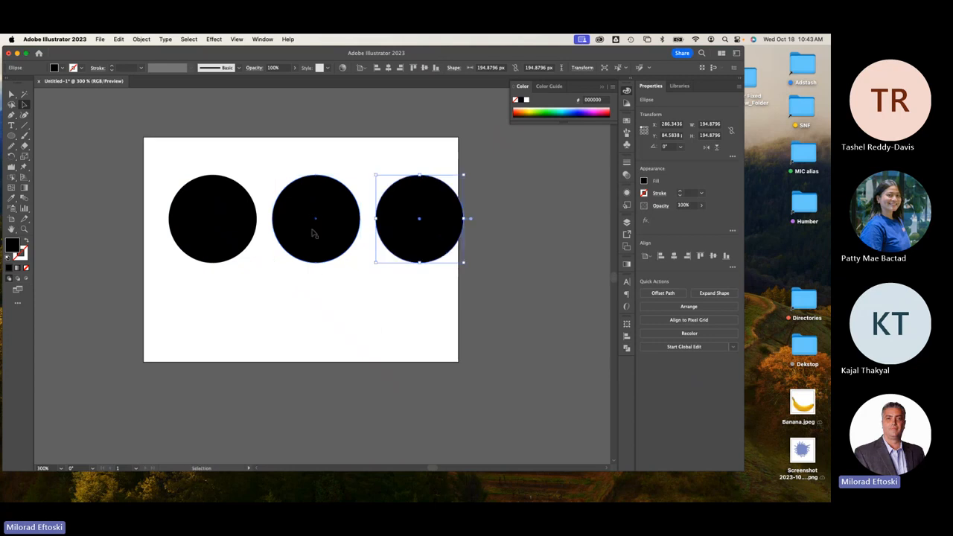
pyautogui.moveTo(415, 286); pyautogui.dragTo(236, 226)
pyautogui.moveTo(208, 251); pyautogui.dragTo(196, 252)
pyautogui.click(279, 310)
pyautogui.click(187, 193)
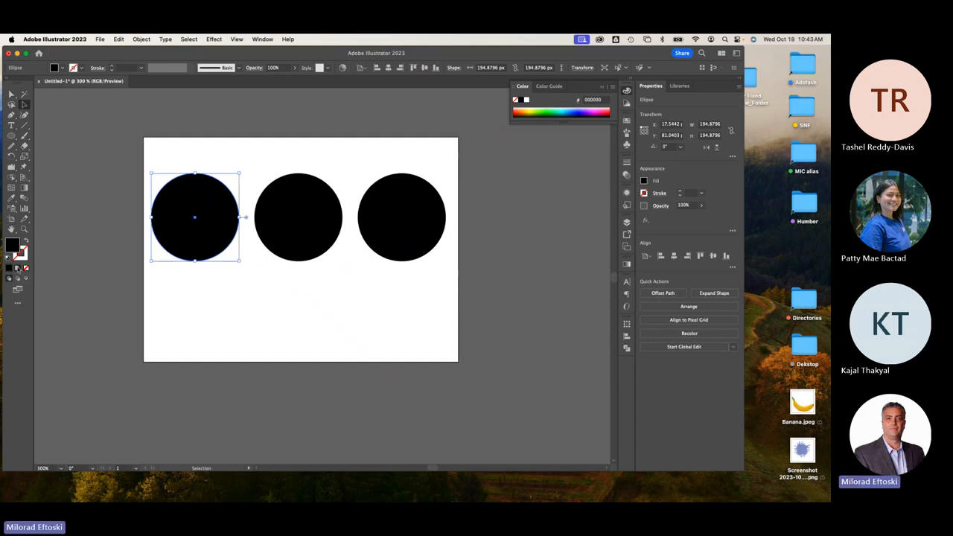
# Fill the left circle with a white-to-black radial gradient angled upper left to lower right (about -46.8°).
pyautogui.click(17, 268)
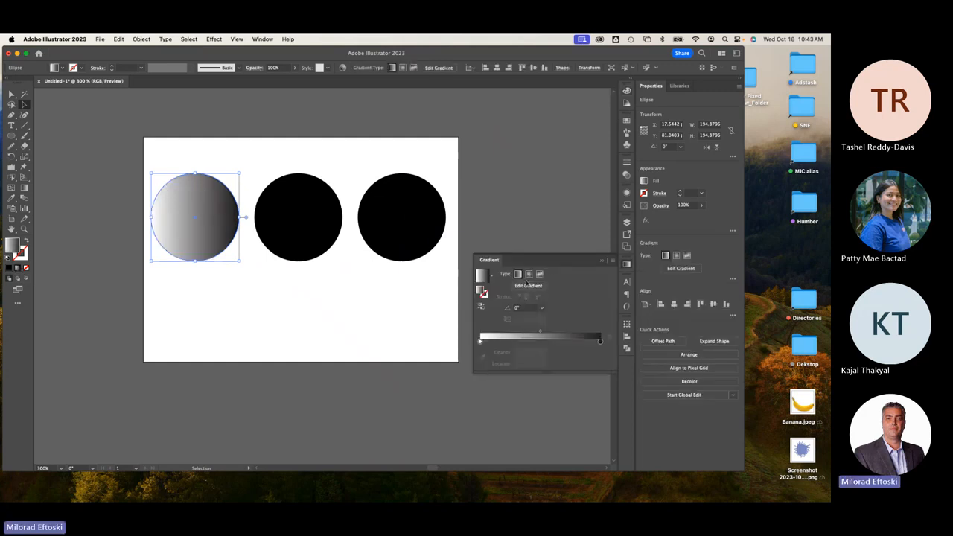
pyautogui.click(528, 275)
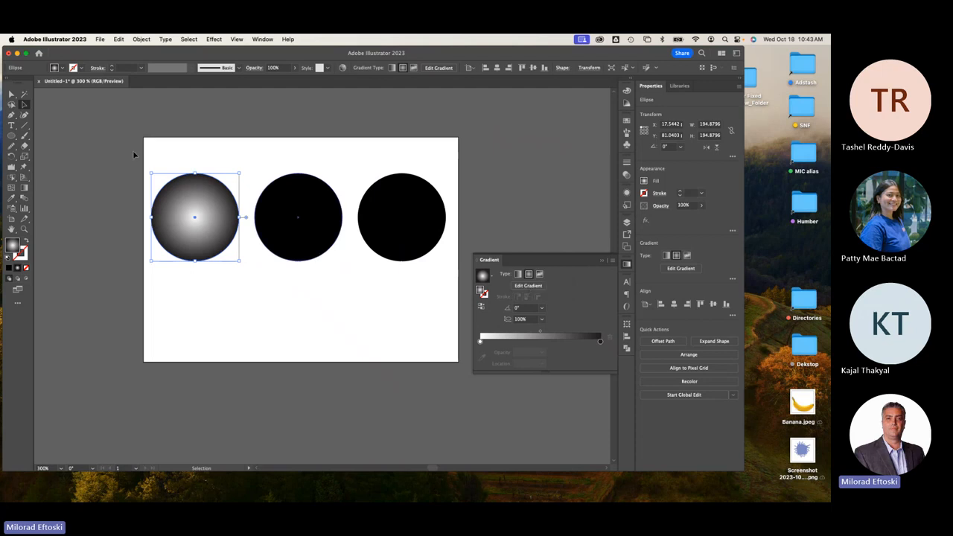
pyautogui.click(24, 187)
pyautogui.moveTo(179, 204); pyautogui.dragTo(248, 277)
pyautogui.click(23, 105)
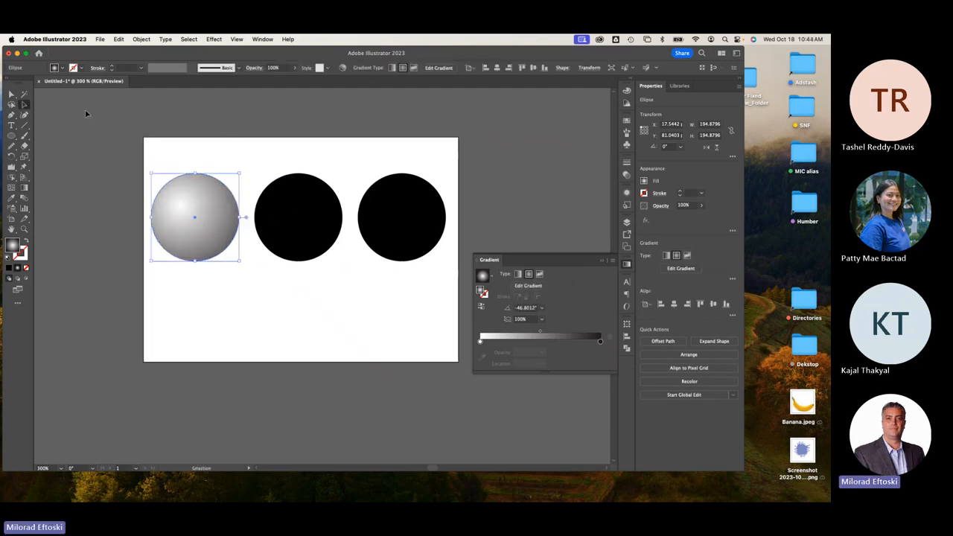
pyautogui.click(85, 113)
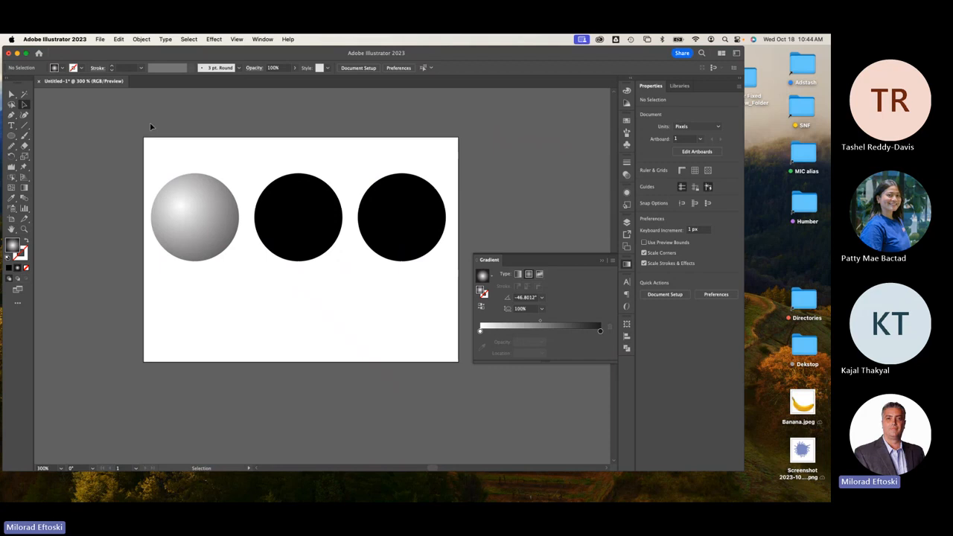
# Draw a small 14.4 px circle inside the middle black circle and fill it white.
pyautogui.click(292, 202)
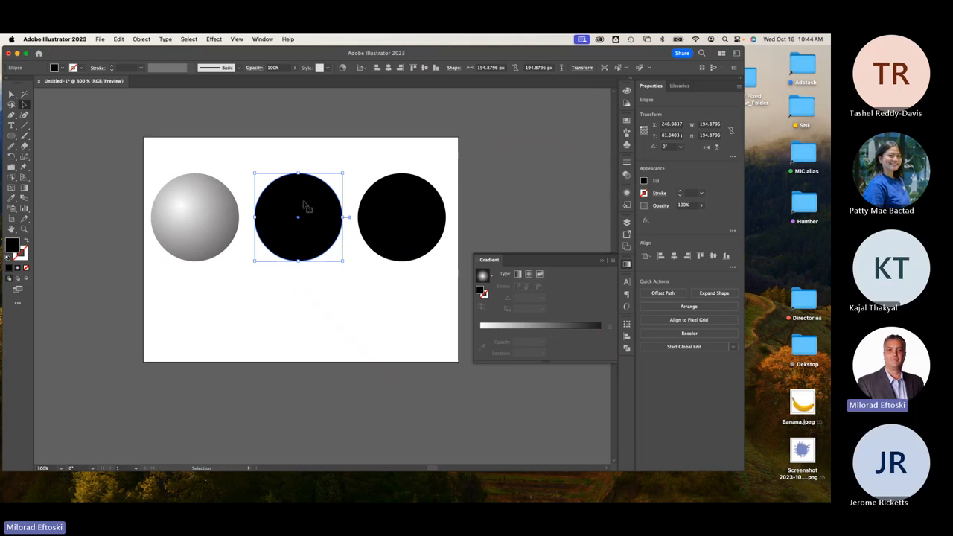
pyautogui.scroll(1, 304, 205)
pyautogui.scroll(1, 304, 205)
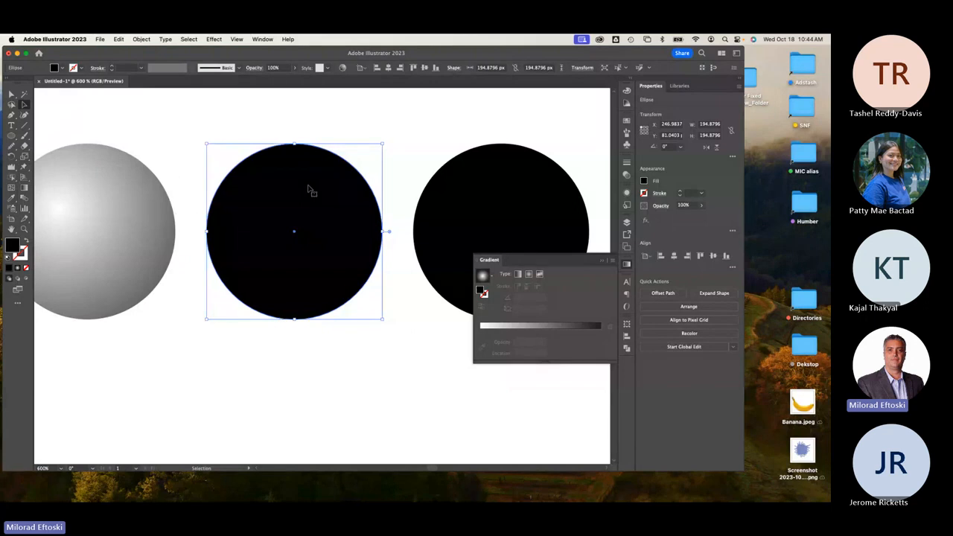
pyautogui.click(324, 122)
pyautogui.click(12, 135)
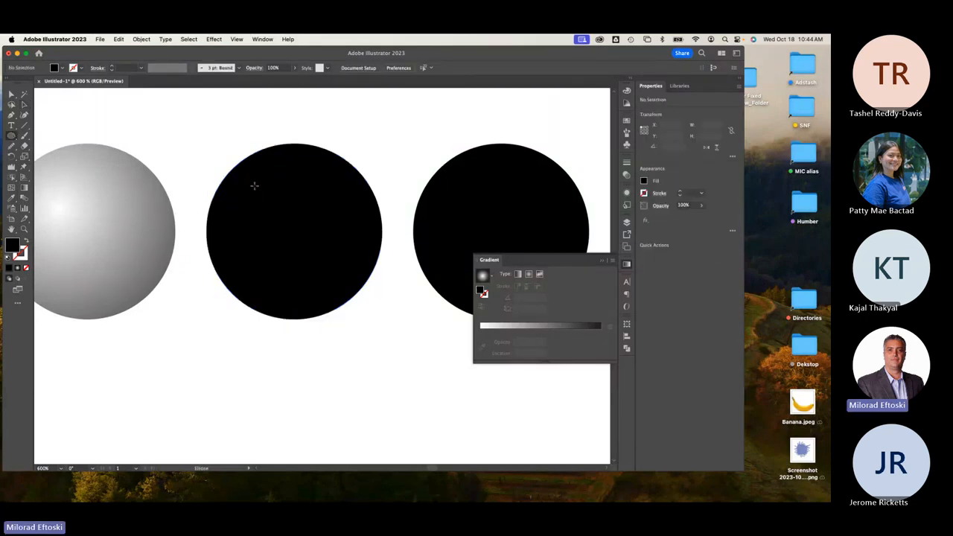
pyautogui.moveTo(254, 185); pyautogui.dragTo(267, 197)
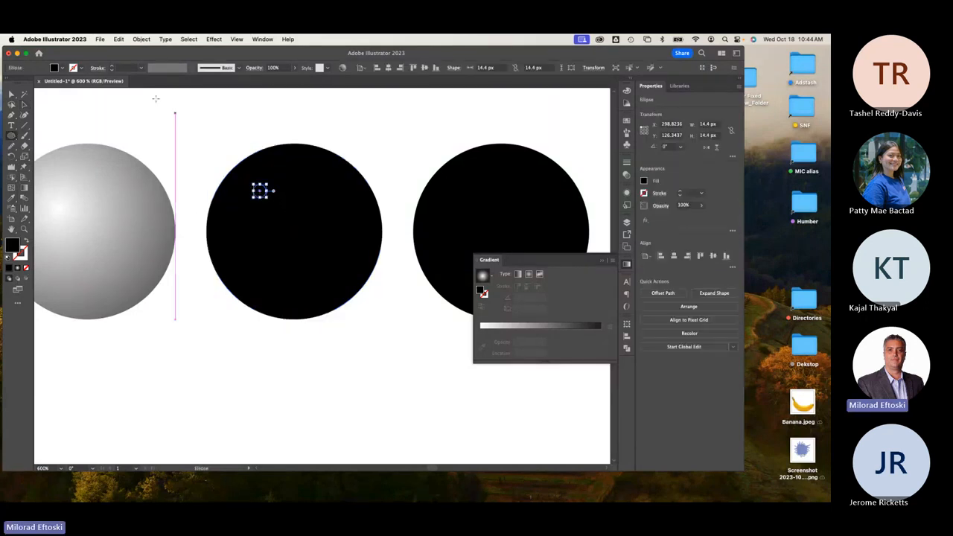
pyautogui.click(62, 68)
pyautogui.click(12, 82)
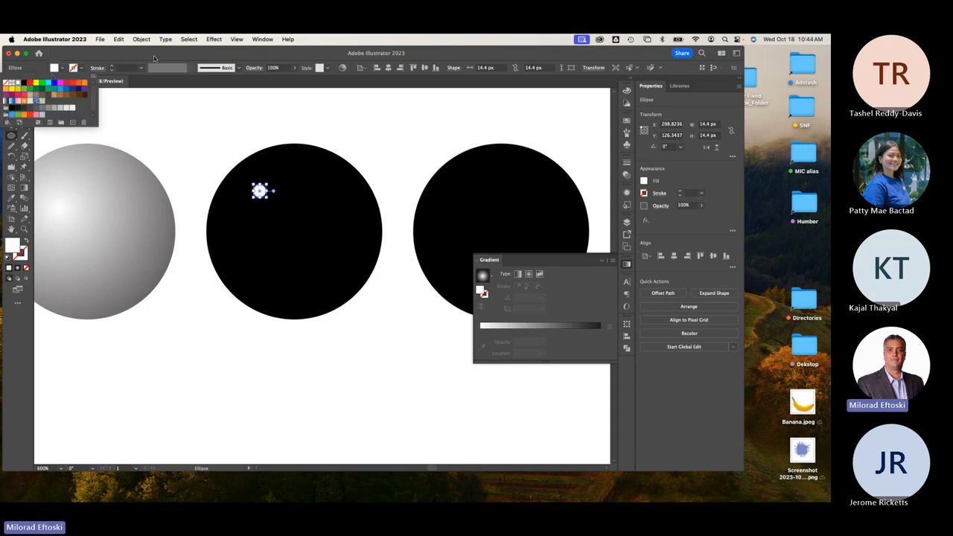
pyautogui.click(145, 55)
# Nudge the white dot toward the middle circle's upper left and deselect it.
pyautogui.click(23, 105)
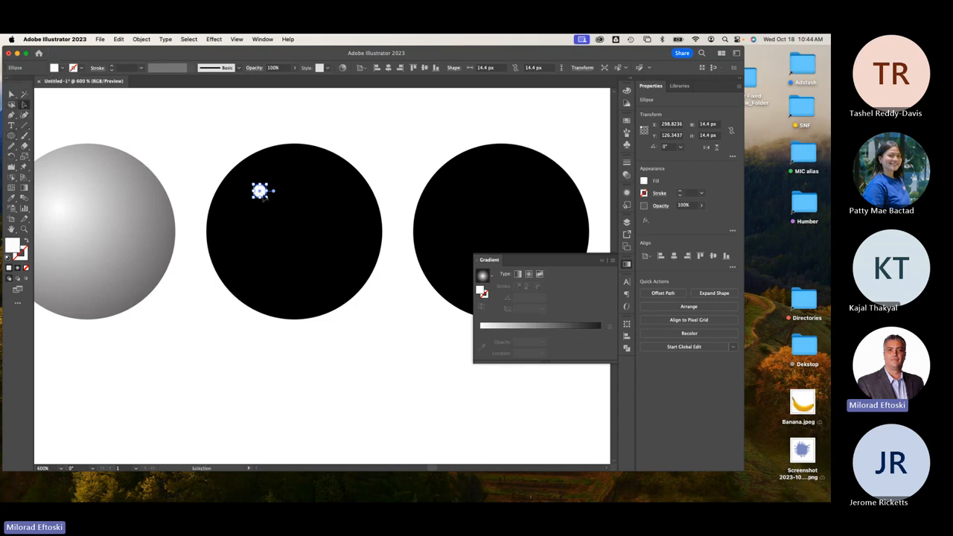
pyautogui.moveTo(263, 197); pyautogui.dragTo(277, 195)
pyautogui.hscroll(-3, 170, 201)
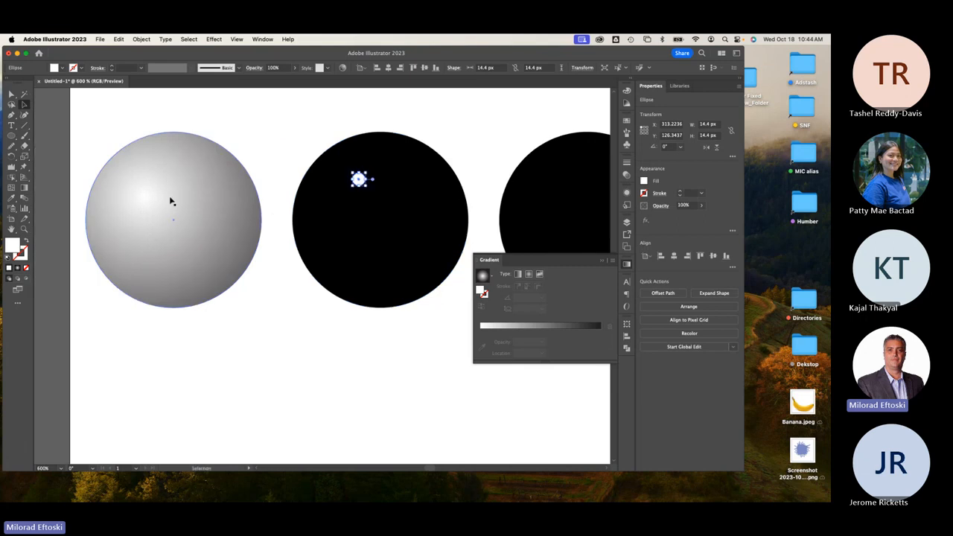
pyautogui.moveTo(358, 179); pyautogui.dragTo(360, 187)
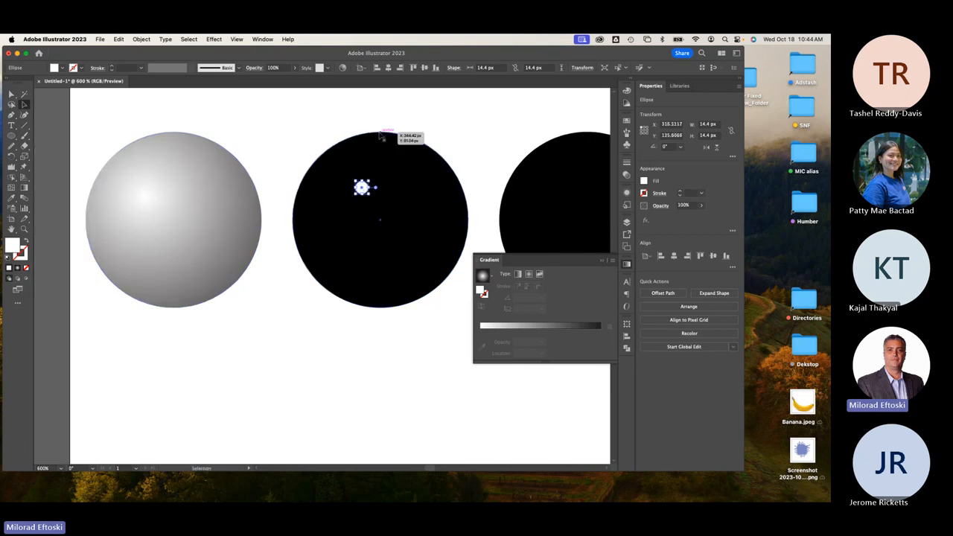
pyautogui.click(306, 124)
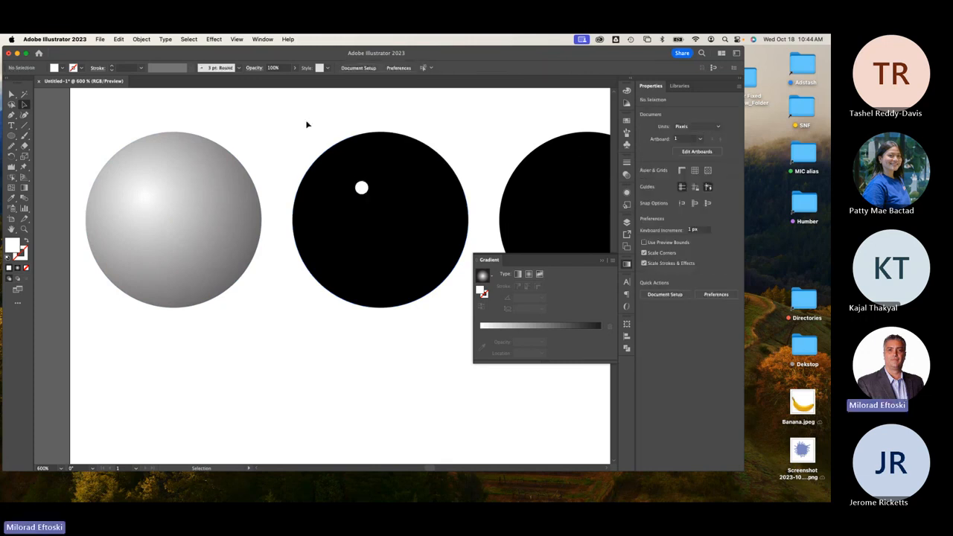
pyautogui.click(24, 198)
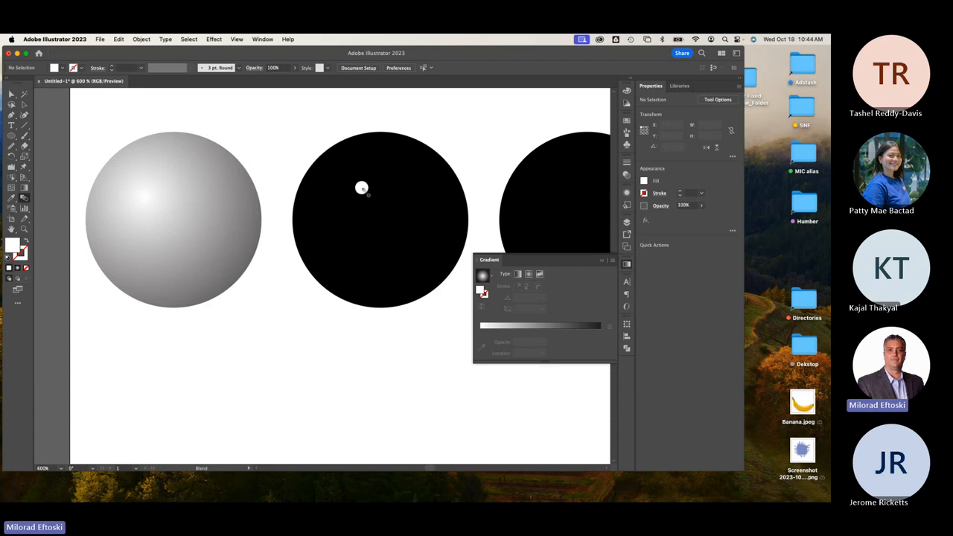
# Blend the middle black circle into the white dot with 999 specified steps.
pyautogui.click(420, 228)
pyautogui.scroll(1, 421, 229)
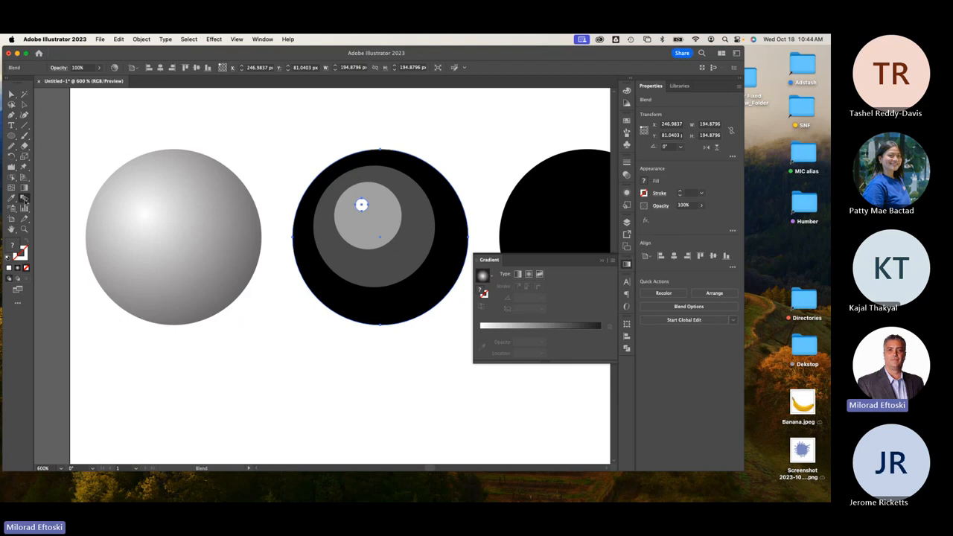
pyautogui.doubleClick(24, 198)
pyautogui.click(426, 131)
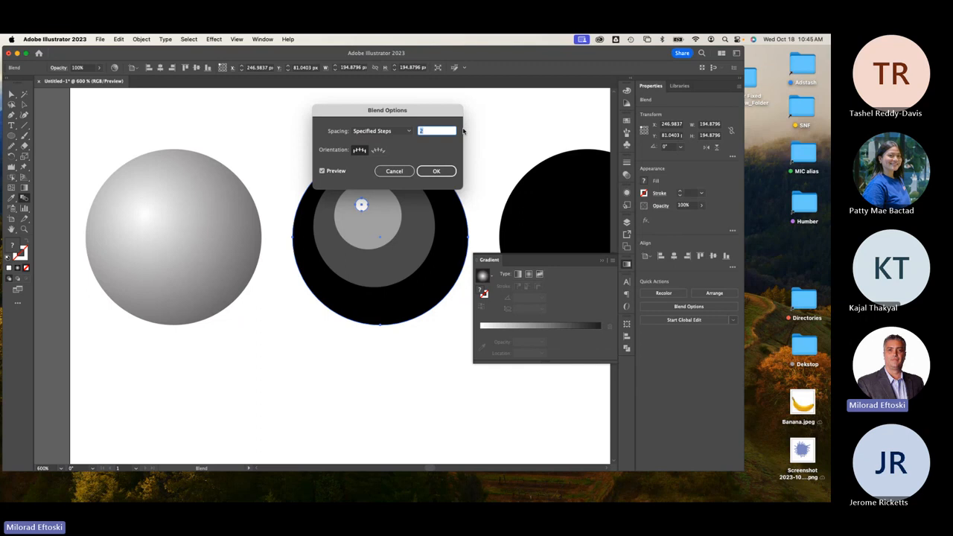
pyautogui.write('999')
pyautogui.click(435, 171)
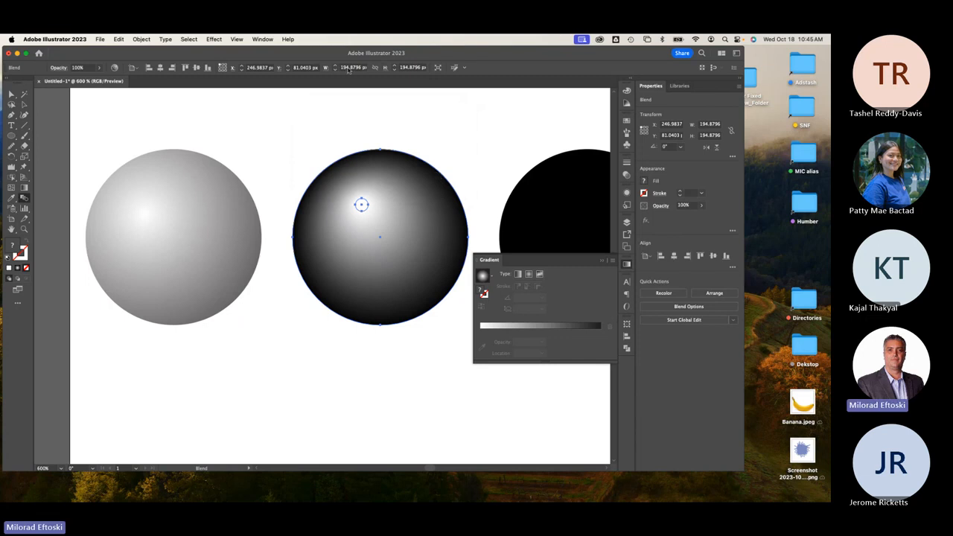
# Change the blend's specified steps to 1000, then settle on 256 and check the outline.
pyautogui.doubleClick(24, 200)
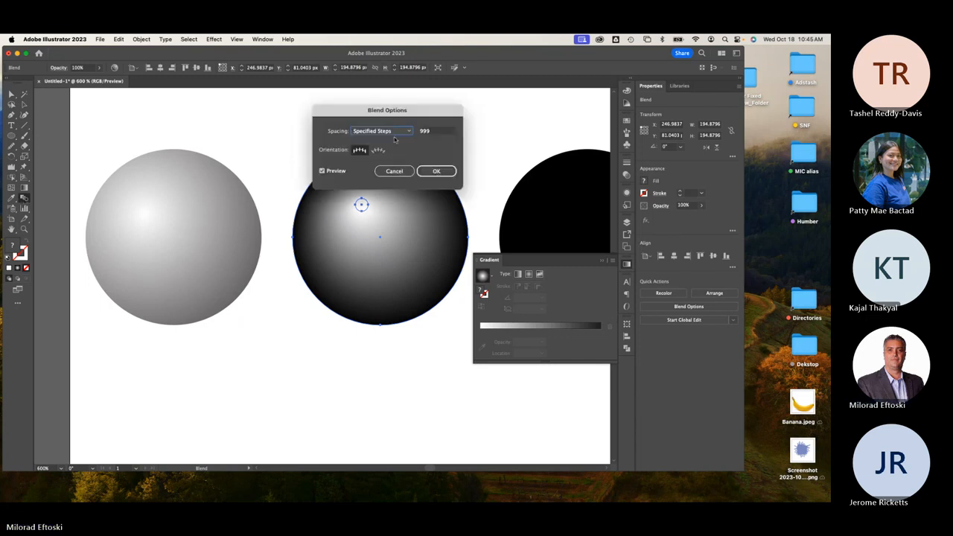
pyautogui.click(440, 131)
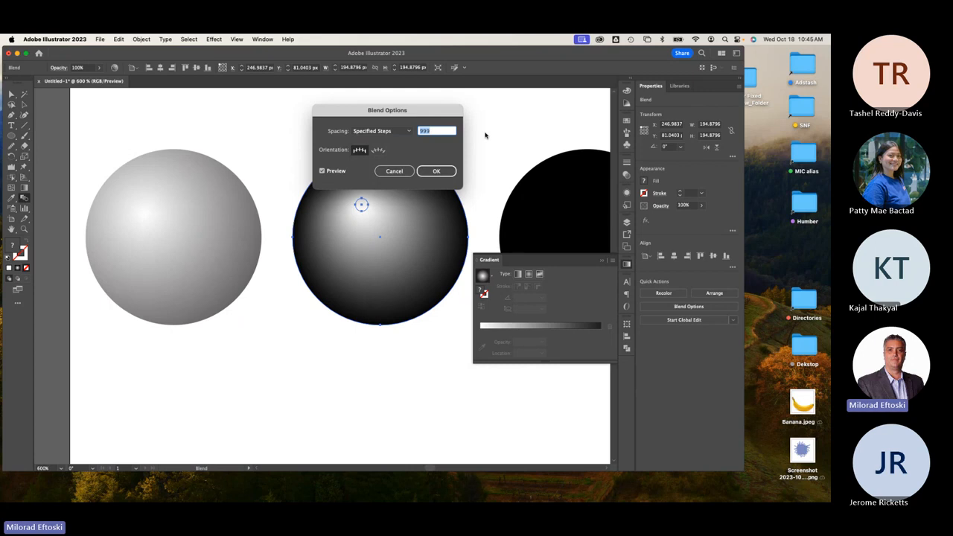
pyautogui.write('1000')
pyautogui.click(444, 173)
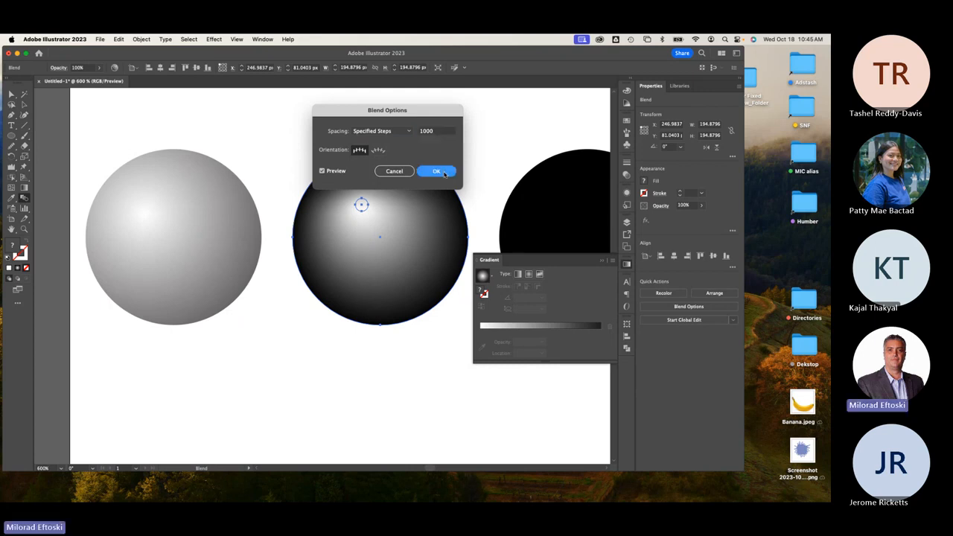
pyautogui.doubleClick(25, 200)
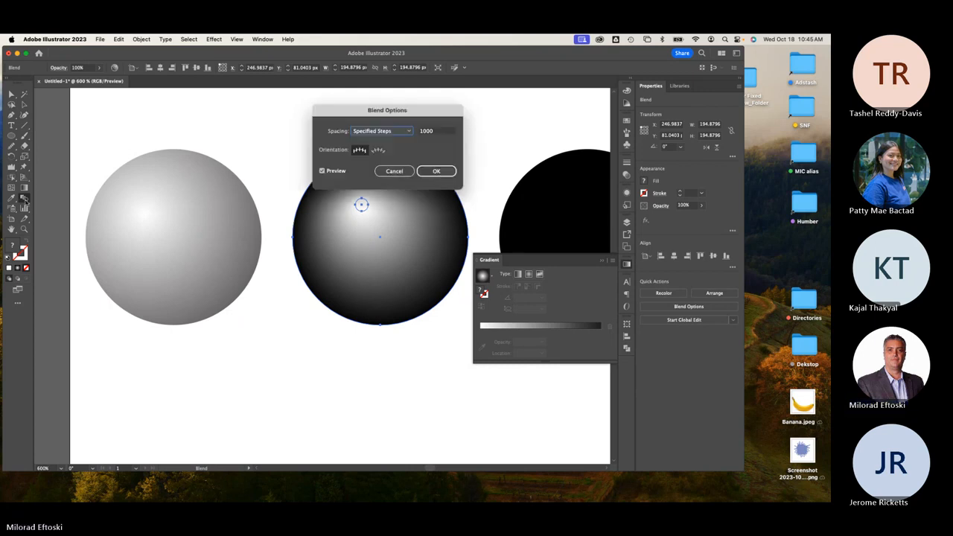
pyautogui.click(442, 131)
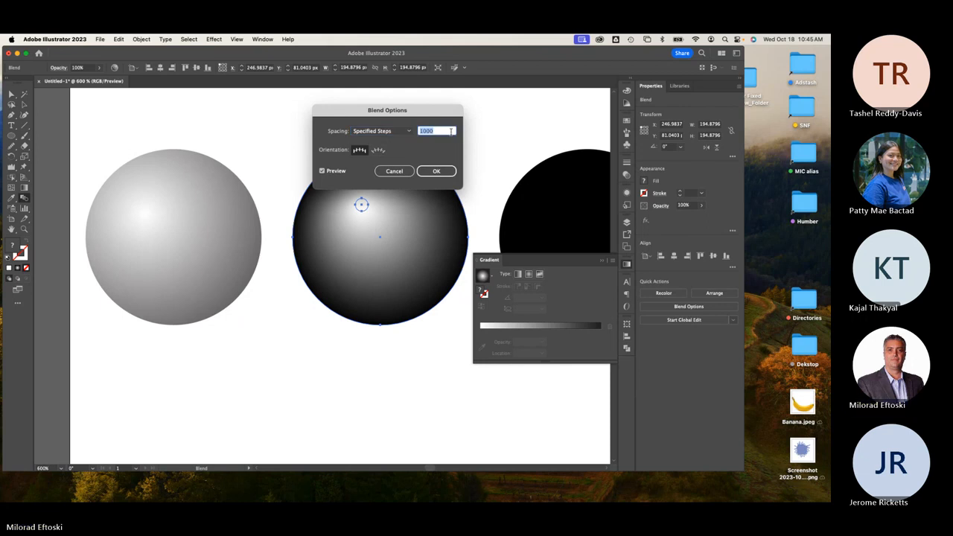
pyautogui.write('256')
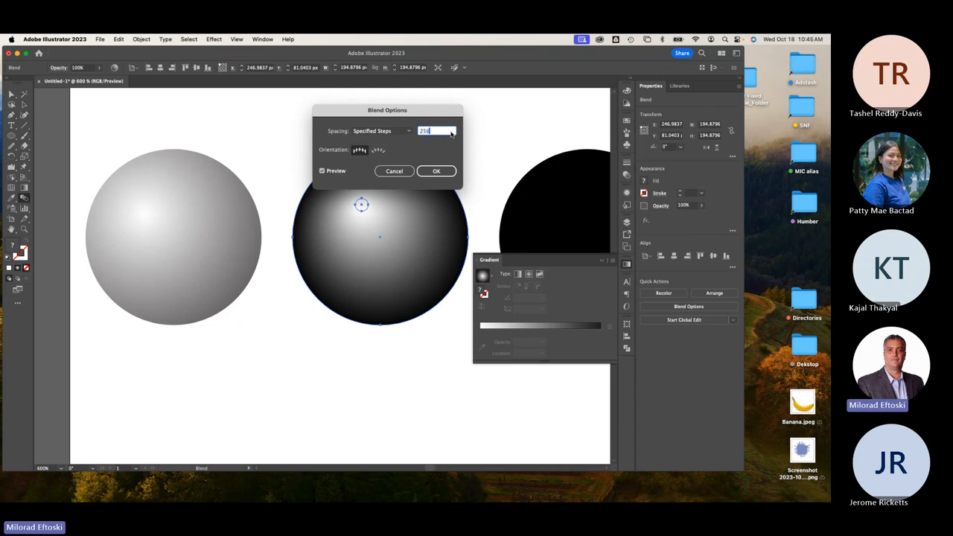
pyautogui.click(439, 173)
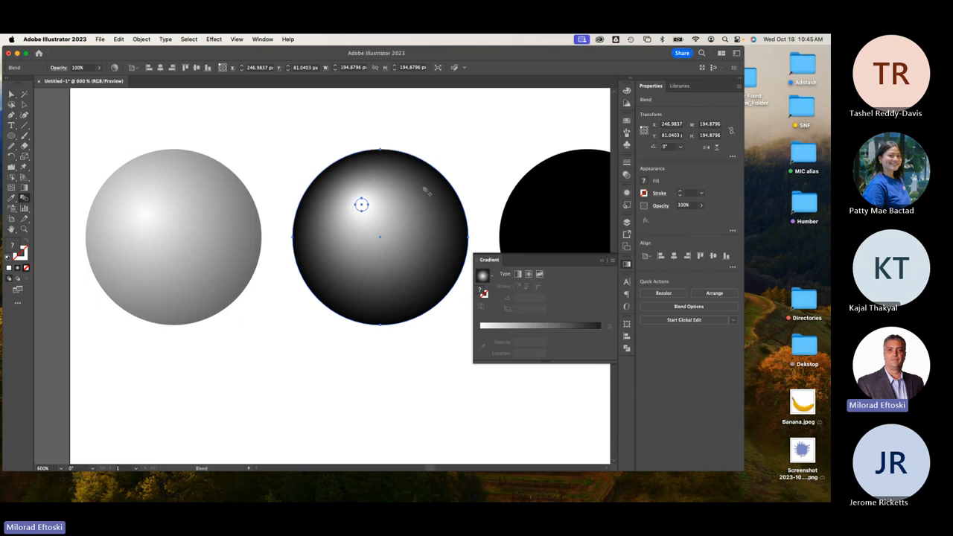
pyautogui.press('v')
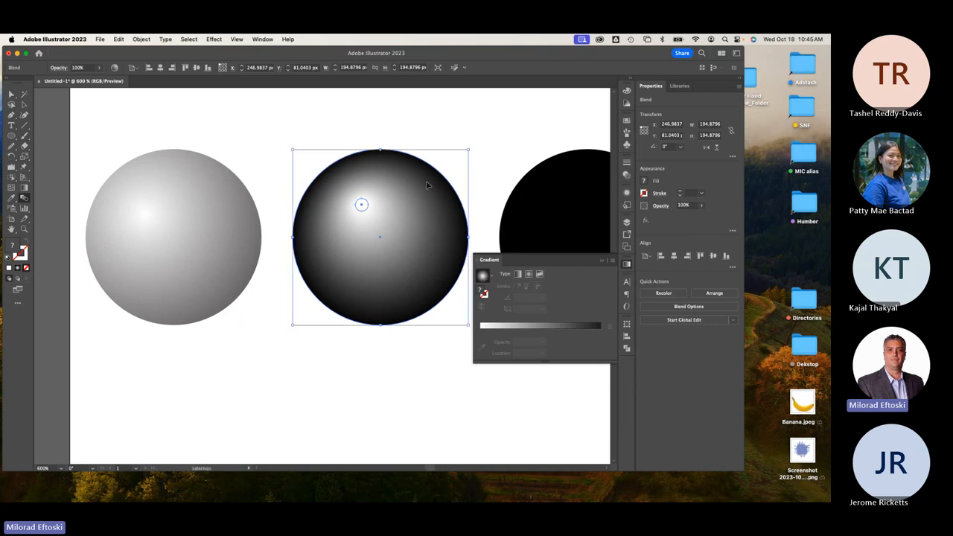
pyautogui.press('super+y')
pyautogui.press('super+y')
pyautogui.press('super+y')
pyautogui.press('super+y')
# Stretch the middle sphere's white dot outward into a teardrop, then undo it.
pyautogui.press('w')
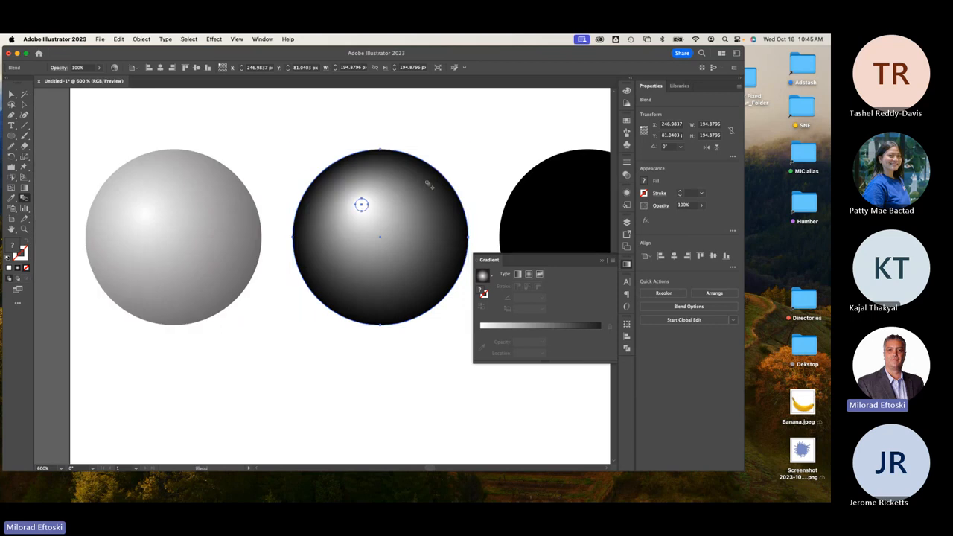
pyautogui.click(11, 94)
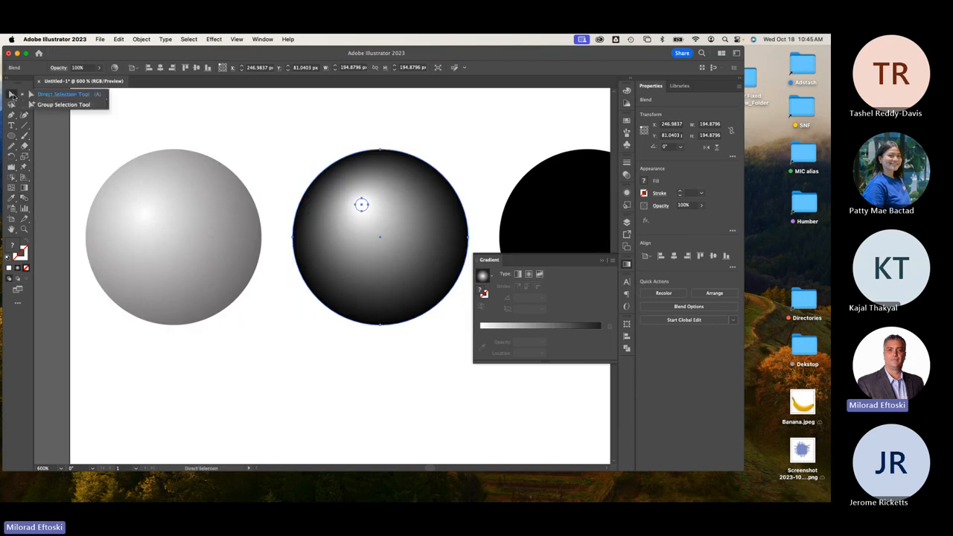
pyautogui.click(361, 204)
pyautogui.moveTo(362, 203); pyautogui.dragTo(276, 117)
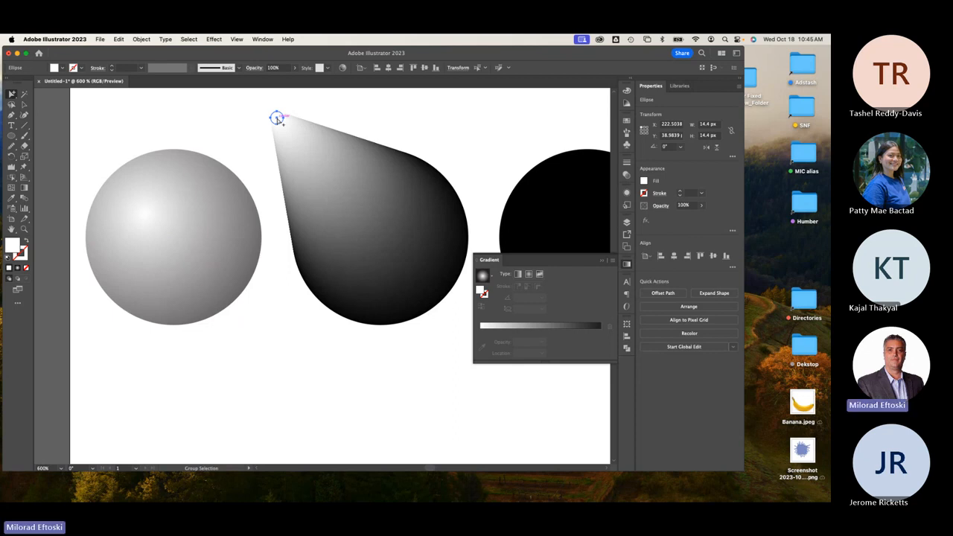
pyautogui.press('super+z')
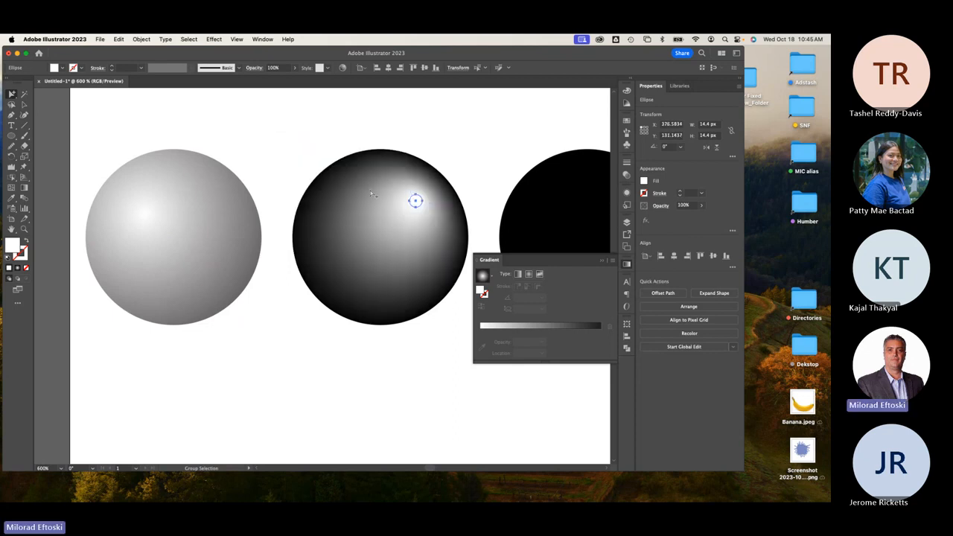
# Move the blended highlight toward the middle sphere's upper left and deselect it.
pyautogui.moveTo(417, 202); pyautogui.dragTo(355, 205)
pyautogui.click(485, 143)
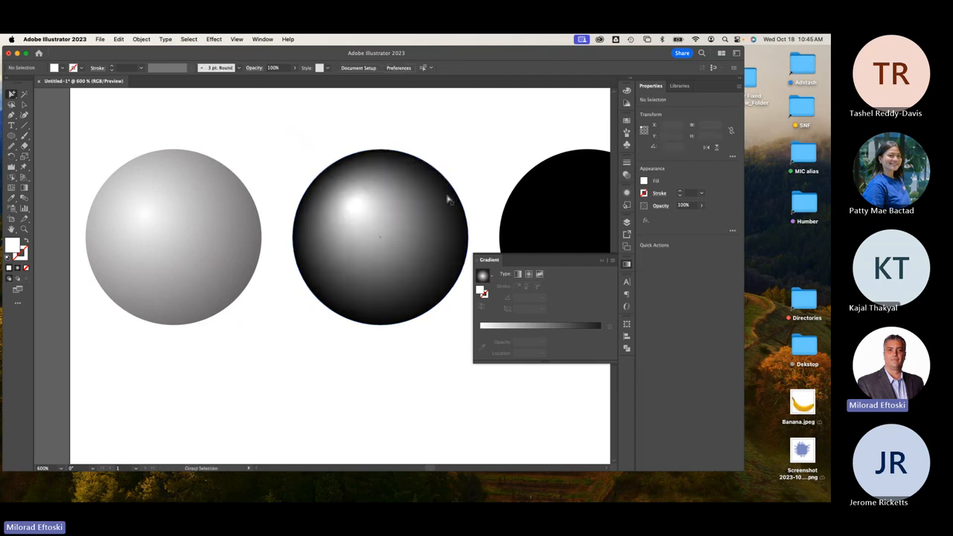
pyautogui.scroll(-1, 449, 199)
pyautogui.hscroll(1, 421, 213)
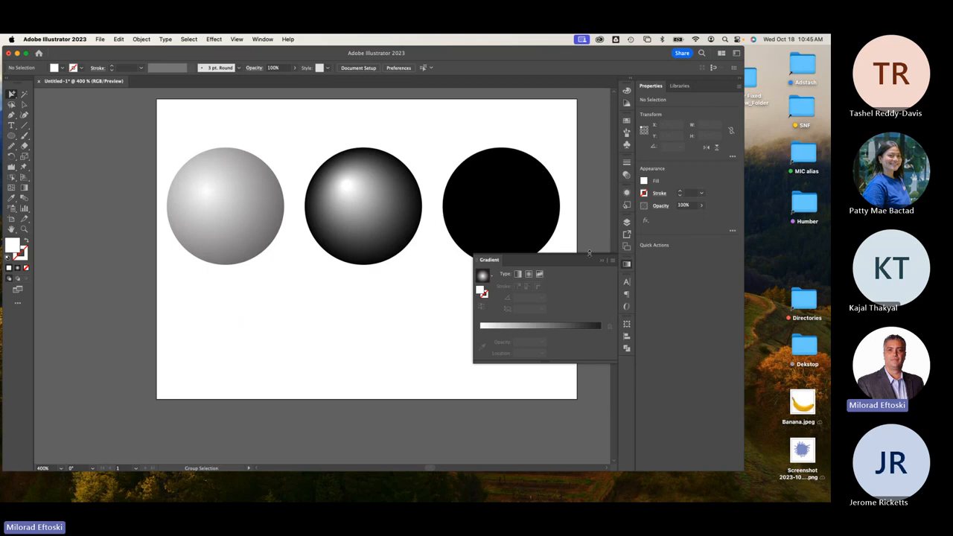
# Close the Gradient panel and add a mesh point in the right black circle's upper left.
pyautogui.click(626, 265)
pyautogui.hscroll(5, 476, 216)
pyautogui.click(373, 204)
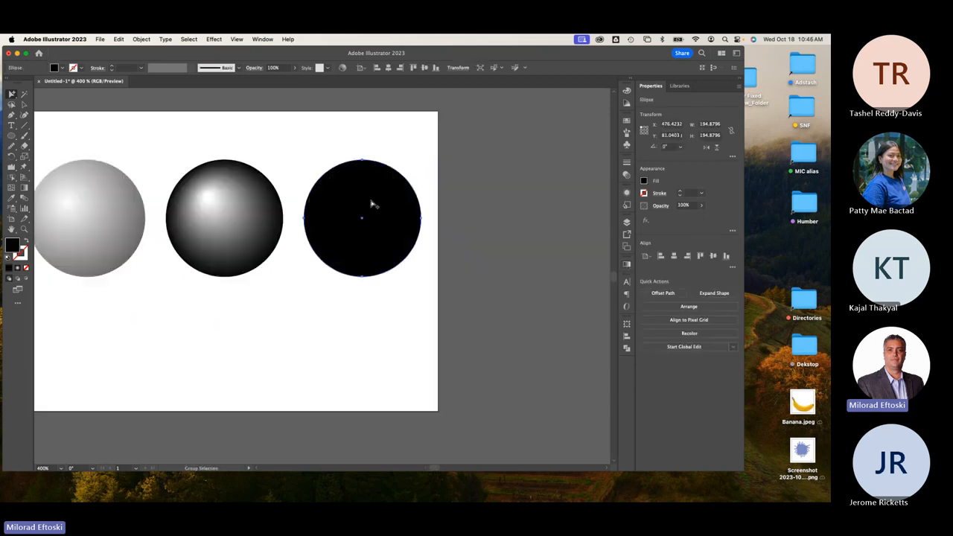
pyautogui.click(24, 104)
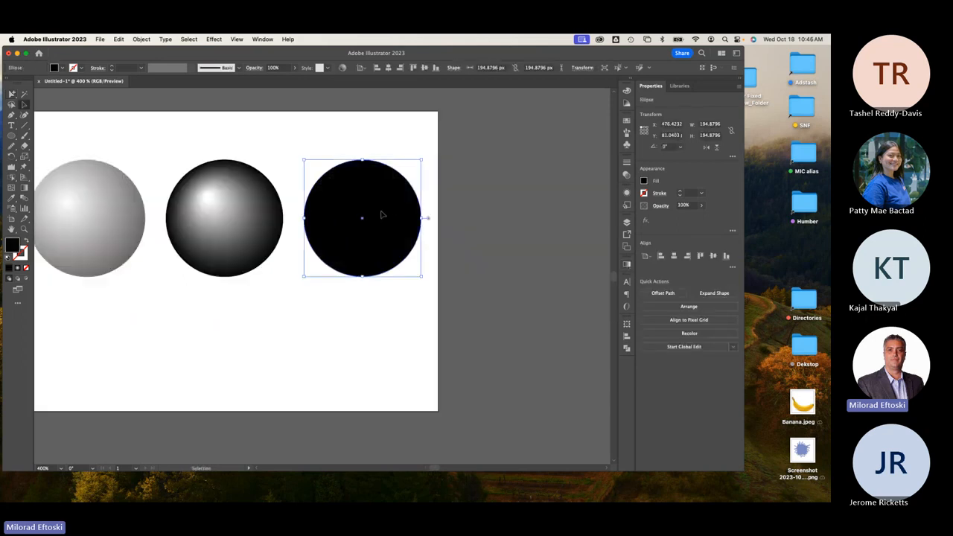
pyautogui.hscroll(-3, 376, 216)
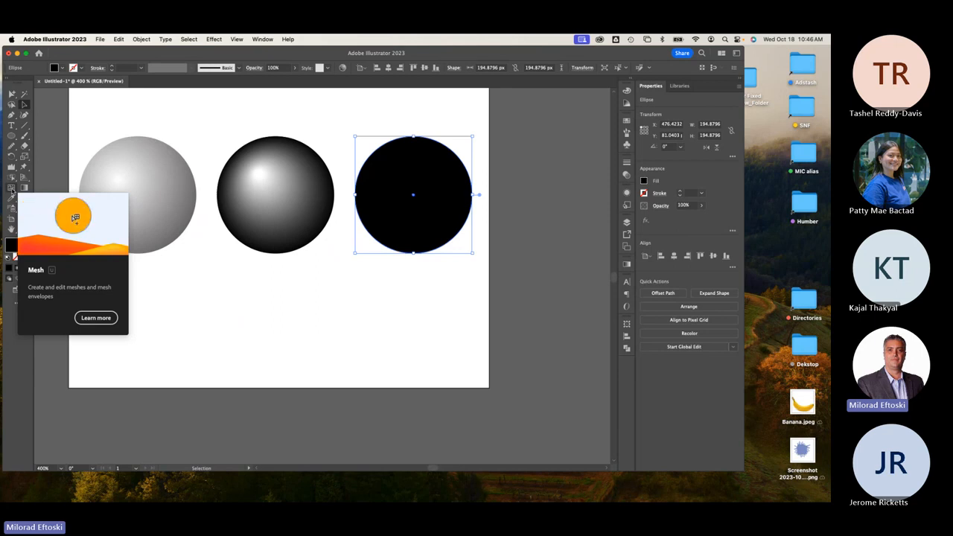
pyautogui.click(337, 356)
pyautogui.click(407, 233)
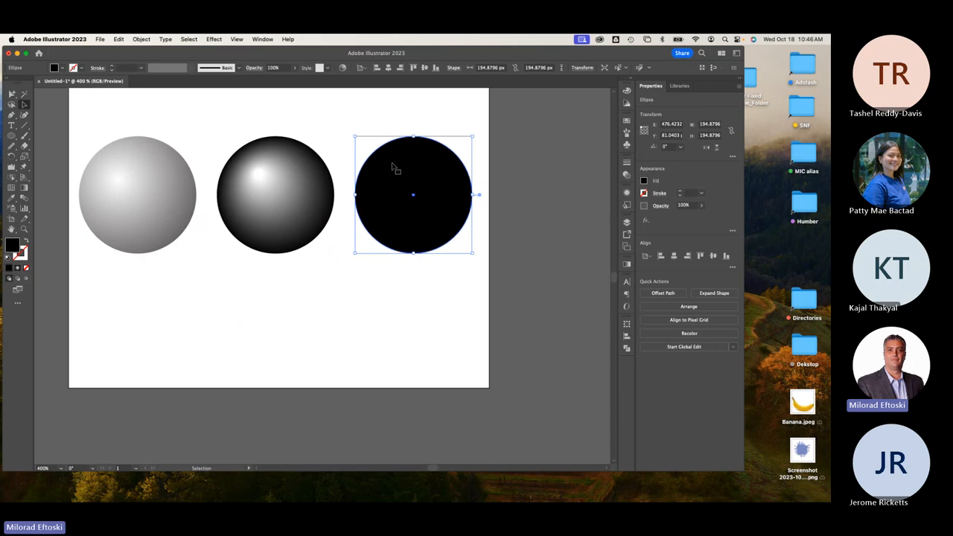
pyautogui.click(11, 188)
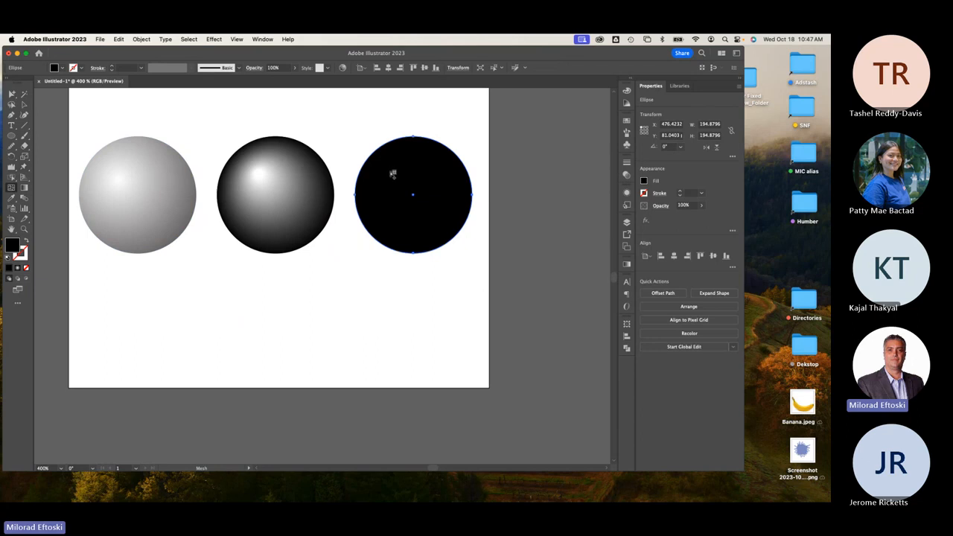
pyautogui.click(394, 171)
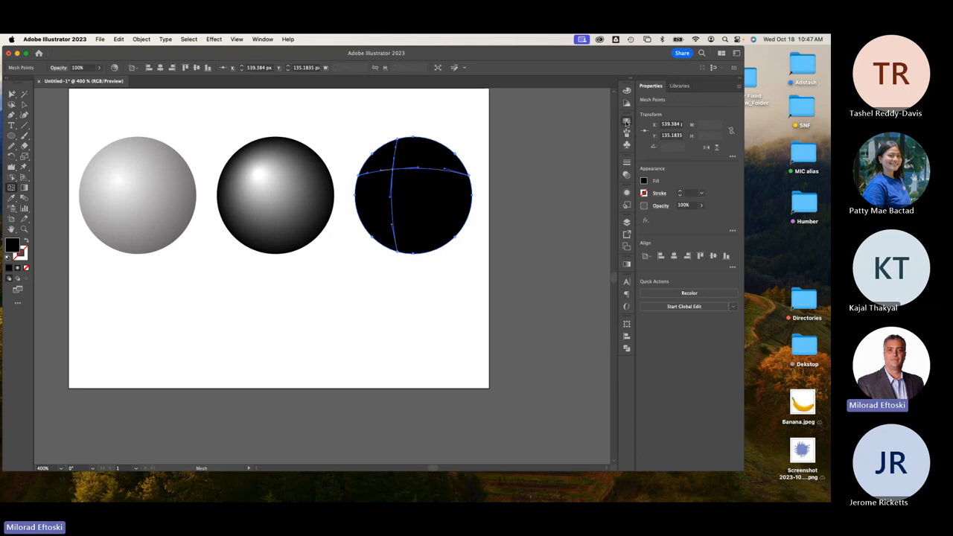
# Colour the right circle's mesh point White, shift it slightly right, and deselect the sphere.
pyautogui.click(626, 121)
pyautogui.click(547, 147)
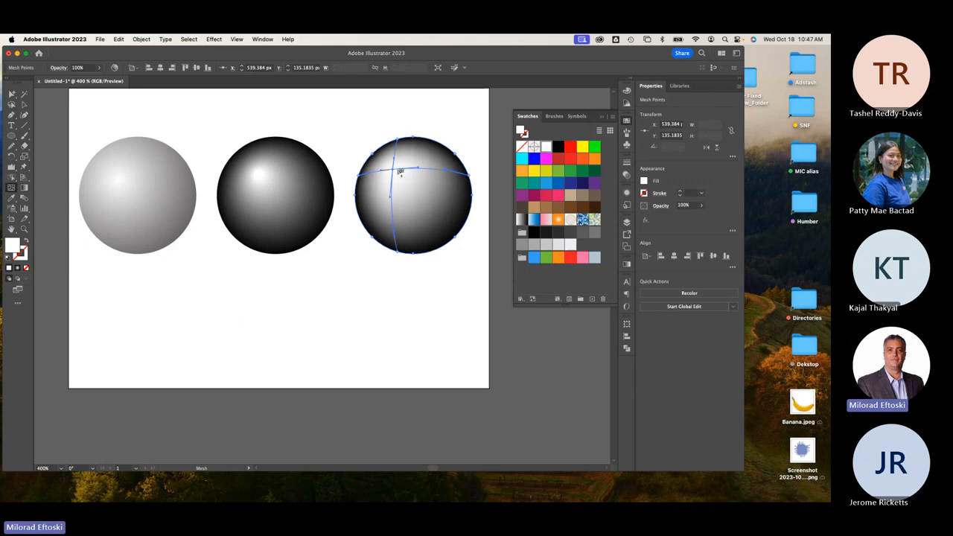
pyautogui.moveTo(391, 170)
pyautogui.mouseDown()
pyautogui.moveTo(425, 162)
pyautogui.moveTo(404, 187)
pyautogui.moveTo(393, 171)
pyautogui.mouseUp()
pyautogui.press('a')
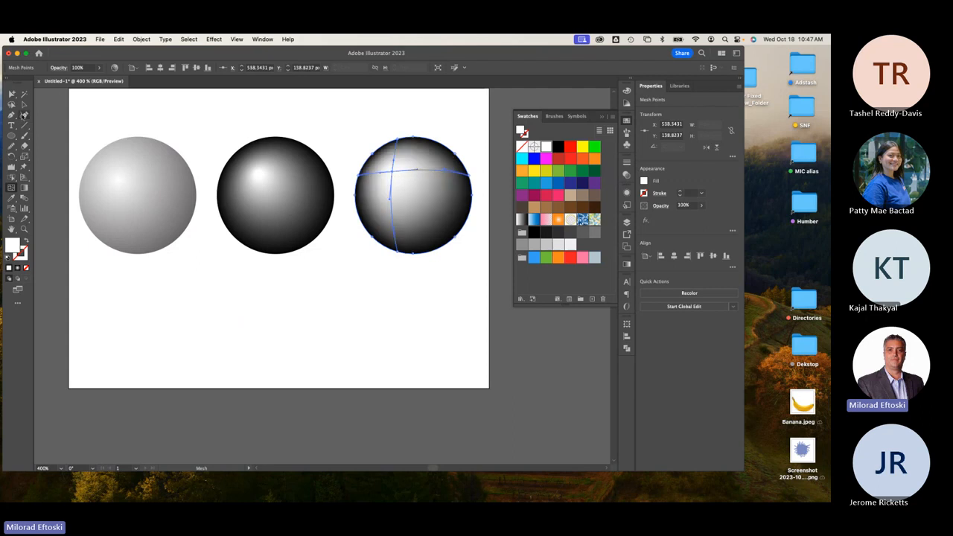
pyautogui.click(122, 110)
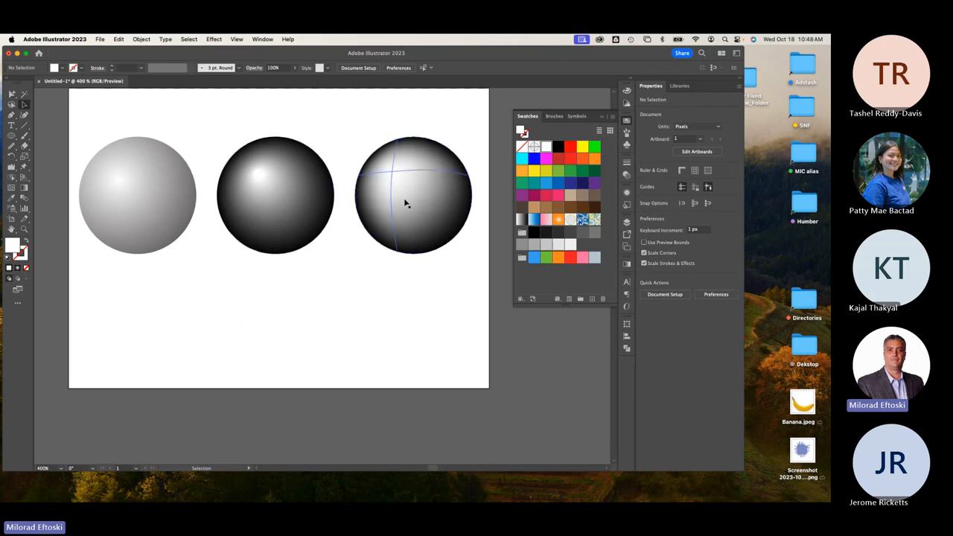
# Add a mesh point on the grey sphere, try magenta, then undo the colour and mesh lines.
pyautogui.scroll(3, 406, 202)
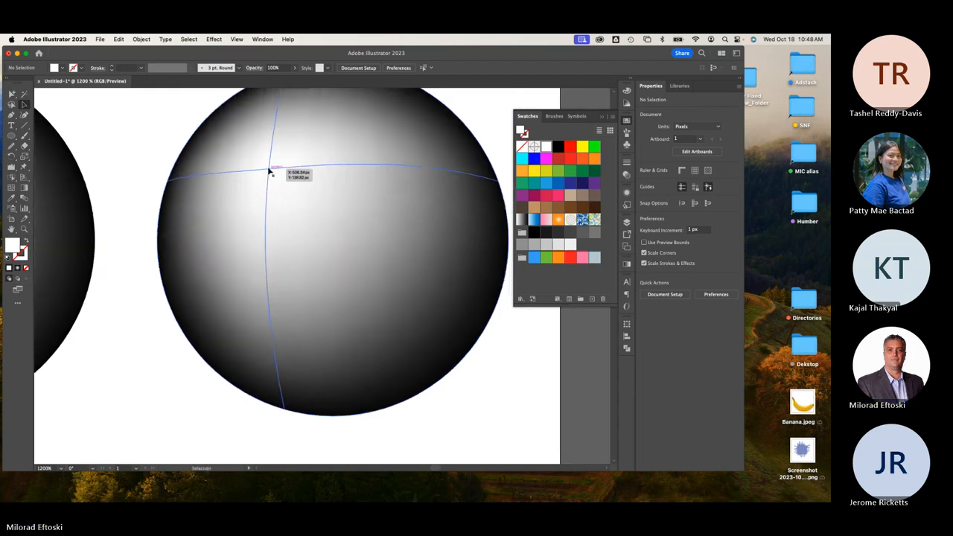
pyautogui.click(270, 172)
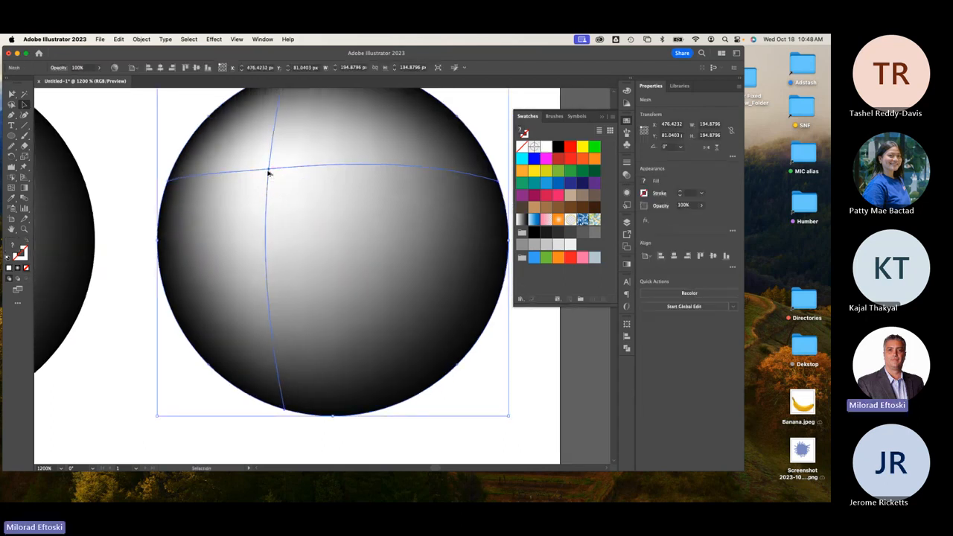
pyautogui.scroll(-1, 270, 172)
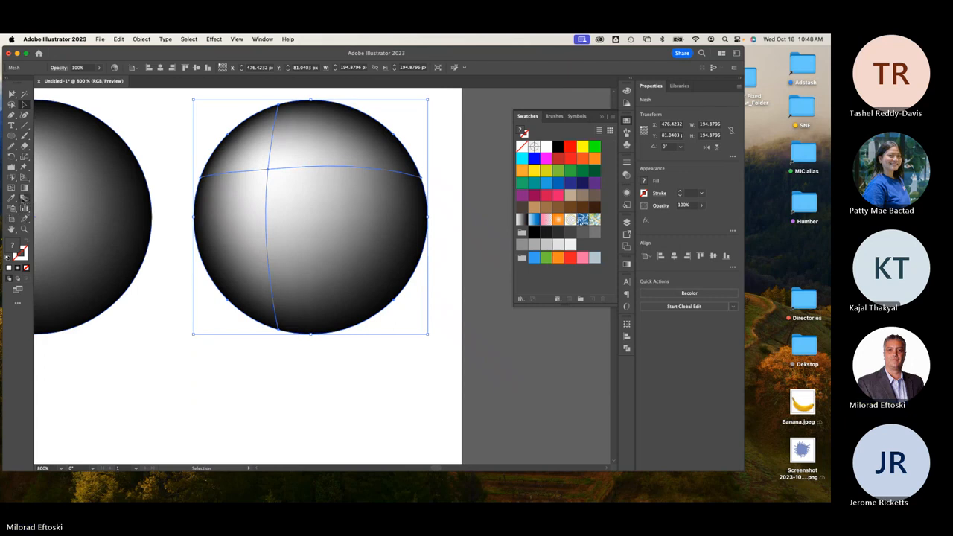
pyautogui.click(13, 188)
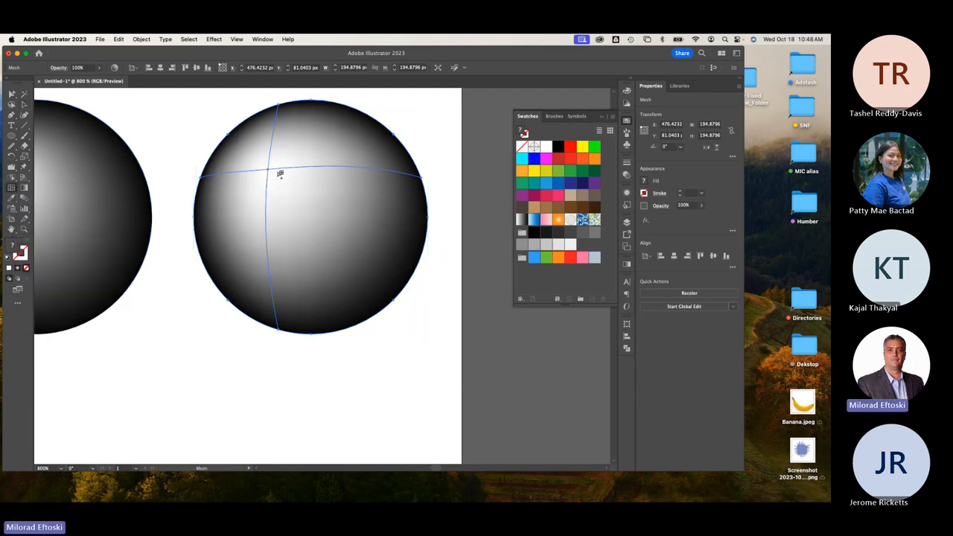
pyautogui.click(359, 158)
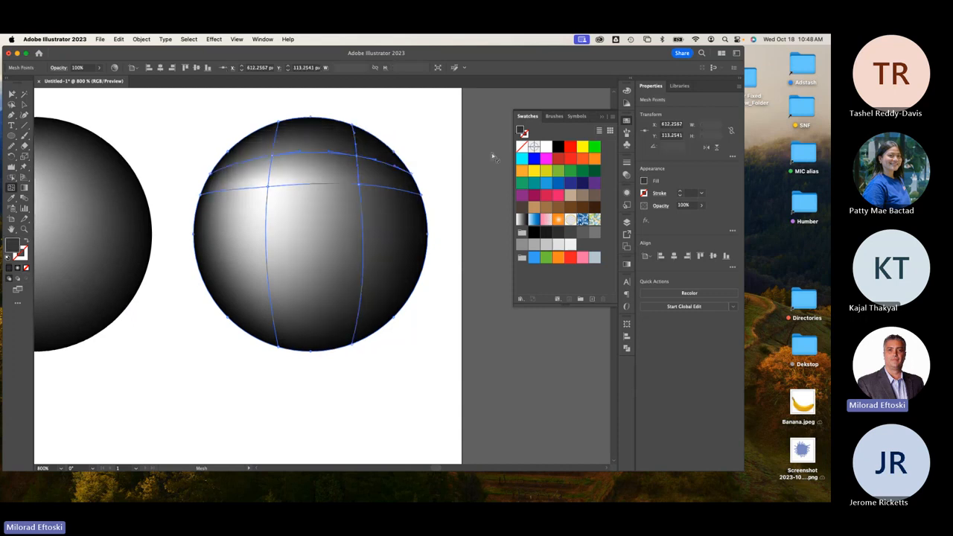
pyautogui.click(547, 160)
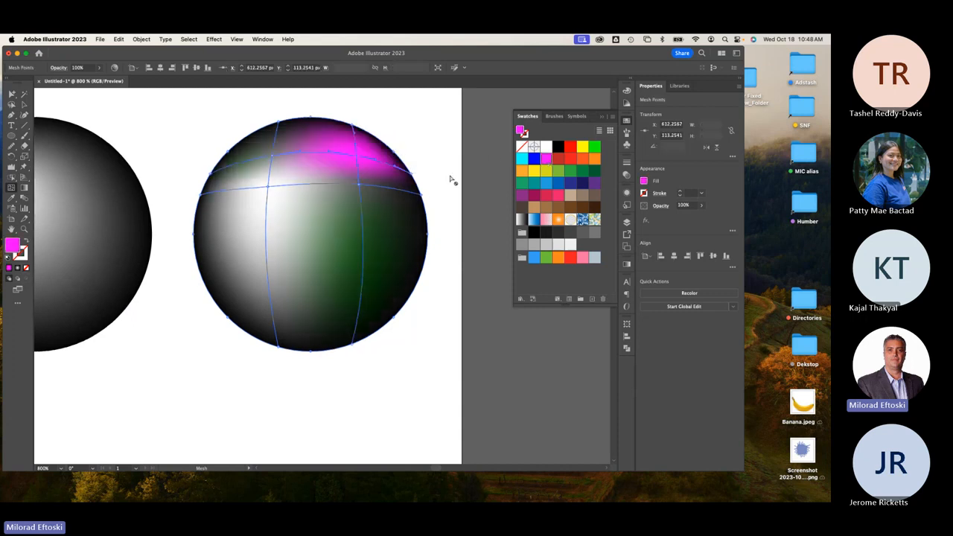
pyautogui.press('super+z')
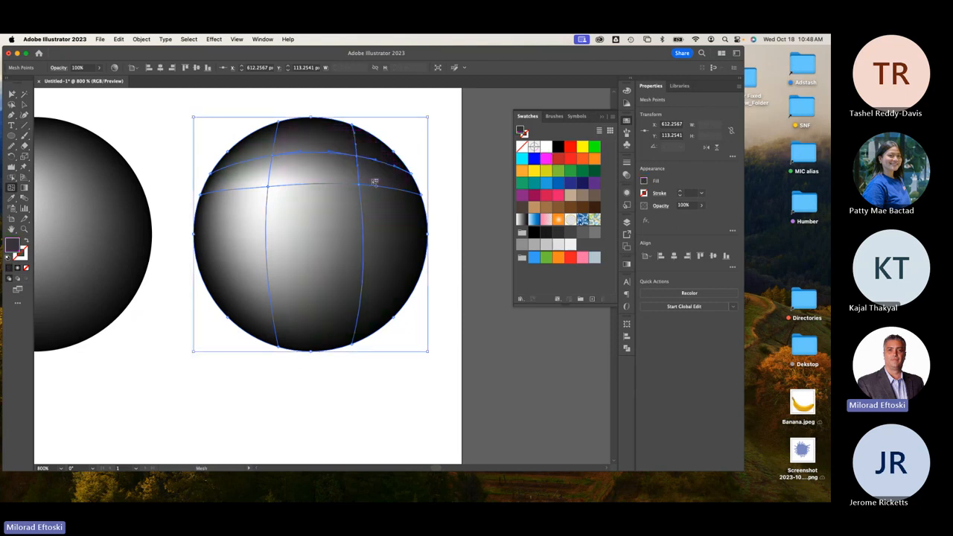
pyautogui.press('super+z')
pyautogui.press('super+z')
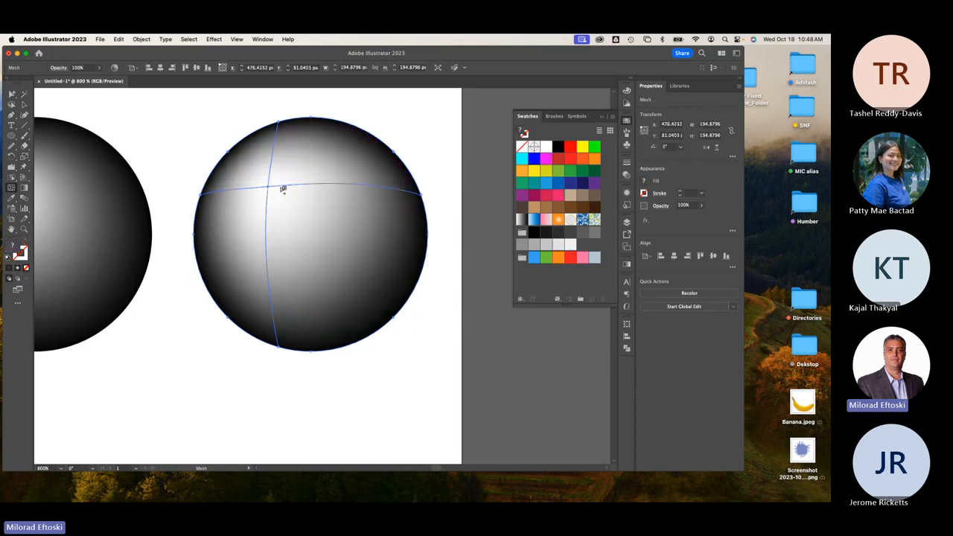
# Add vertical and horizontal mesh lines, colour a point green, and add more points across the sphere.
pyautogui.click(365, 186)
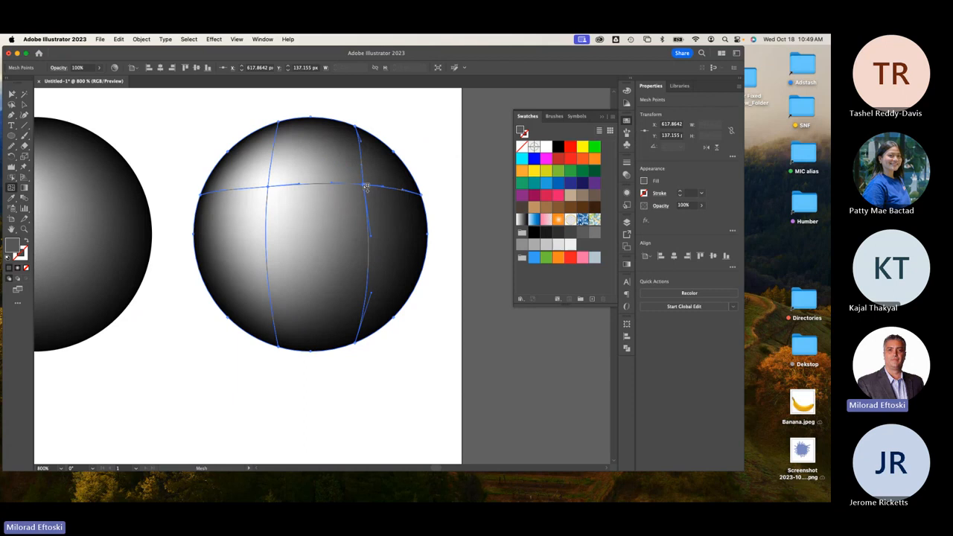
pyautogui.click(594, 149)
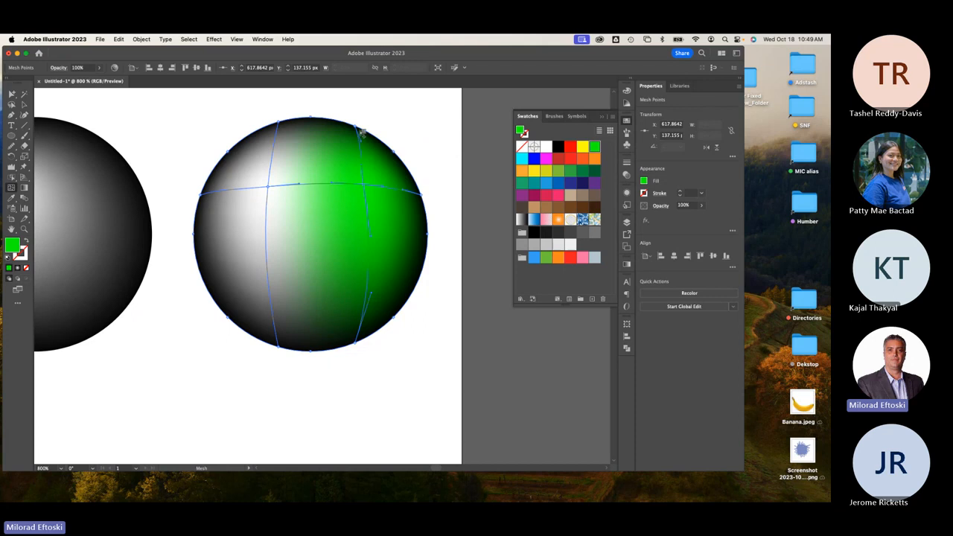
pyautogui.click(368, 290)
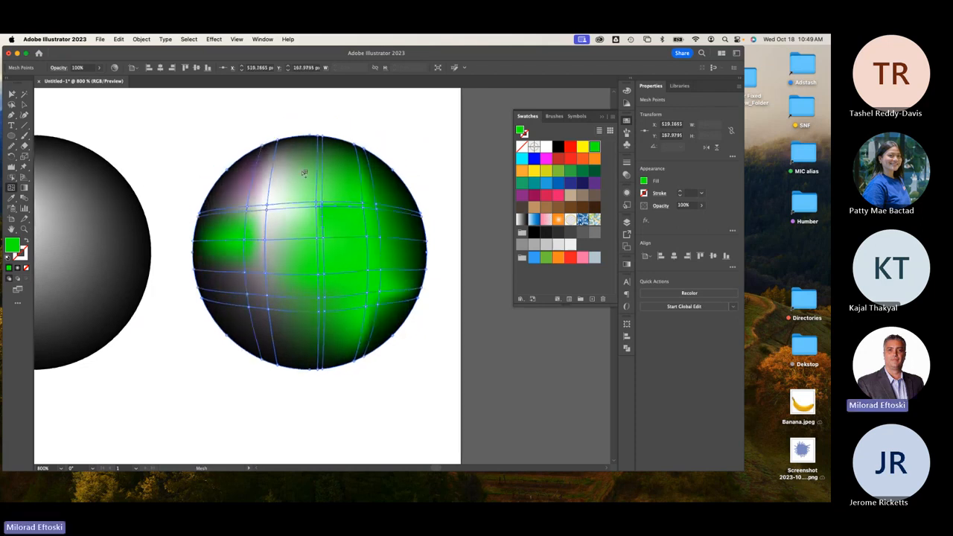
pyautogui.scroll(1, 304, 173)
pyautogui.click(296, 156)
pyautogui.scroll(1, 262, 228)
pyautogui.click(260, 229)
pyautogui.click(296, 234)
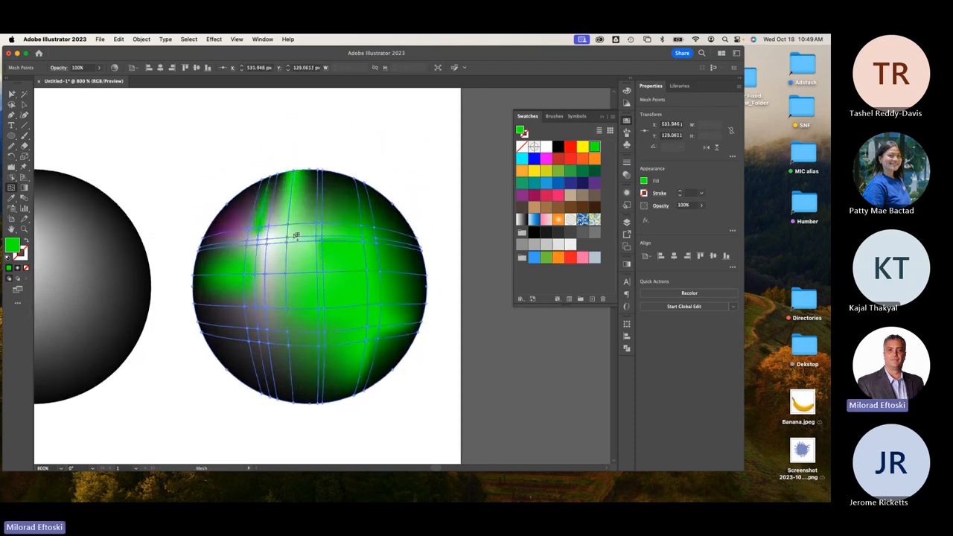
pyautogui.scroll(3, 296, 235)
pyautogui.click(356, 228)
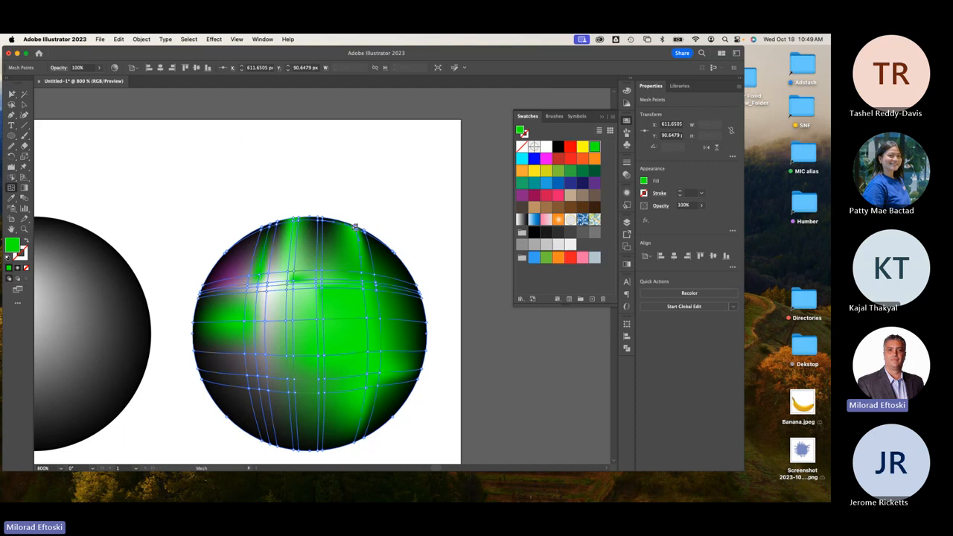
pyautogui.press('v')
pyautogui.scroll(-3, 350, 298)
# Undo extra mesh lines, add a lower mesh line, and colour points magenta, yellow and cyan.
pyautogui.press('super+z')
pyautogui.press('super+z')
pyautogui.press('super+z')
pyautogui.press('super+z')
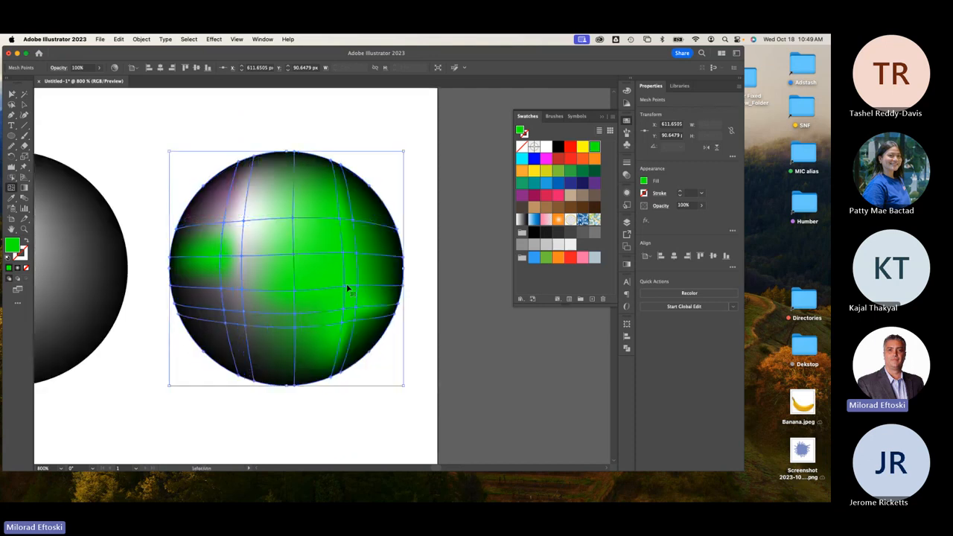
pyautogui.click(345, 330)
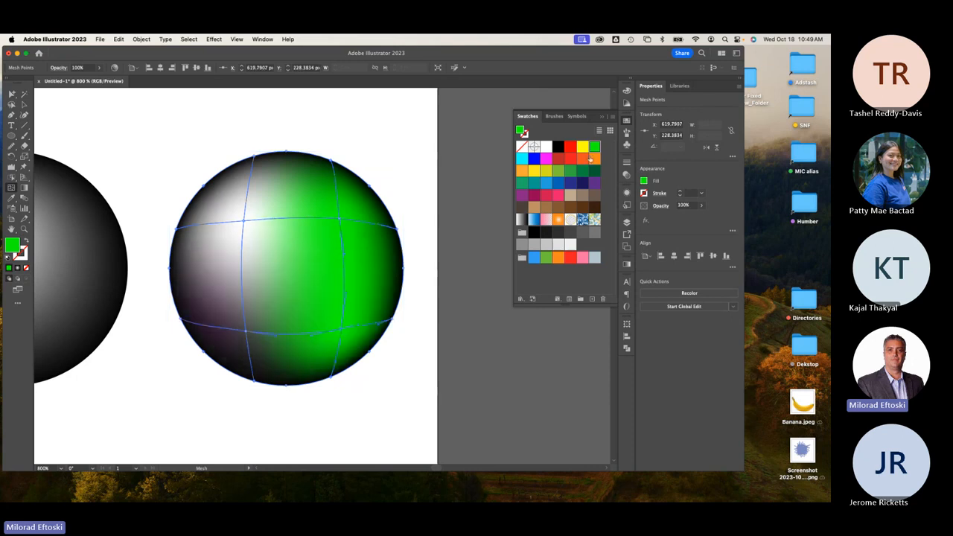
pyautogui.click(546, 161)
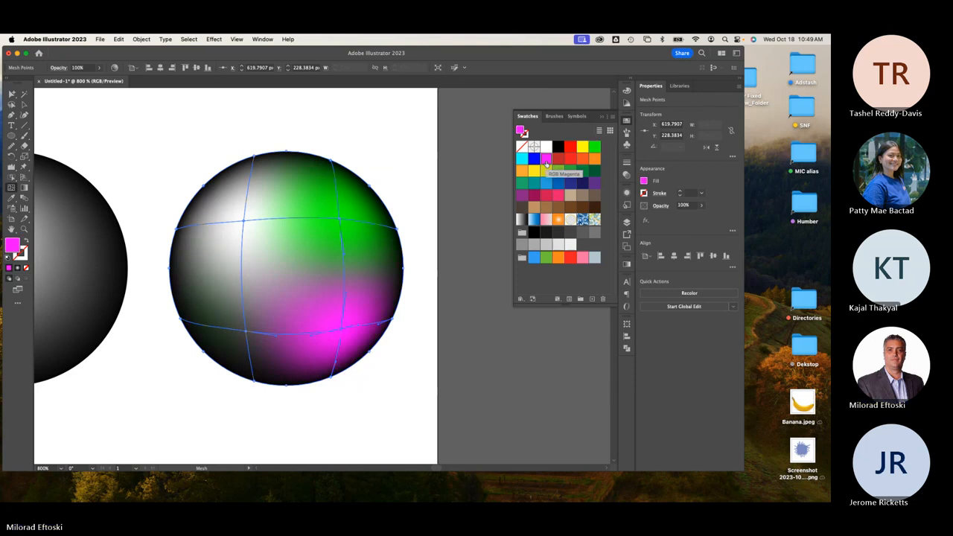
pyautogui.click(248, 332)
pyautogui.click(533, 172)
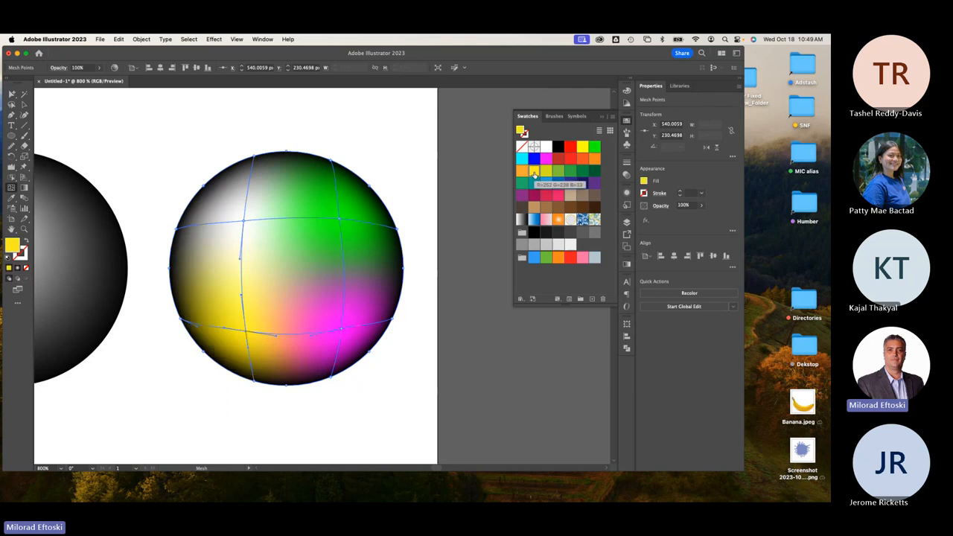
pyautogui.click(246, 222)
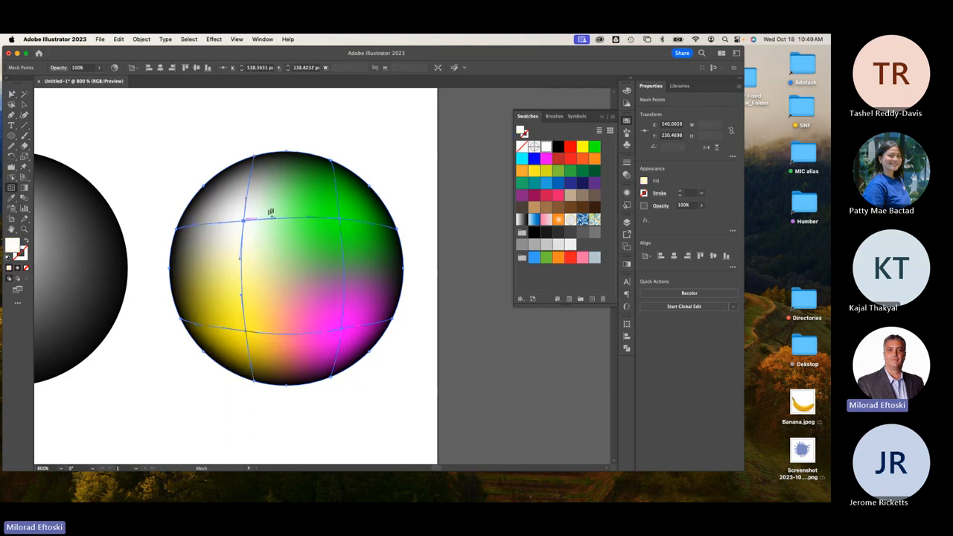
pyautogui.click(524, 159)
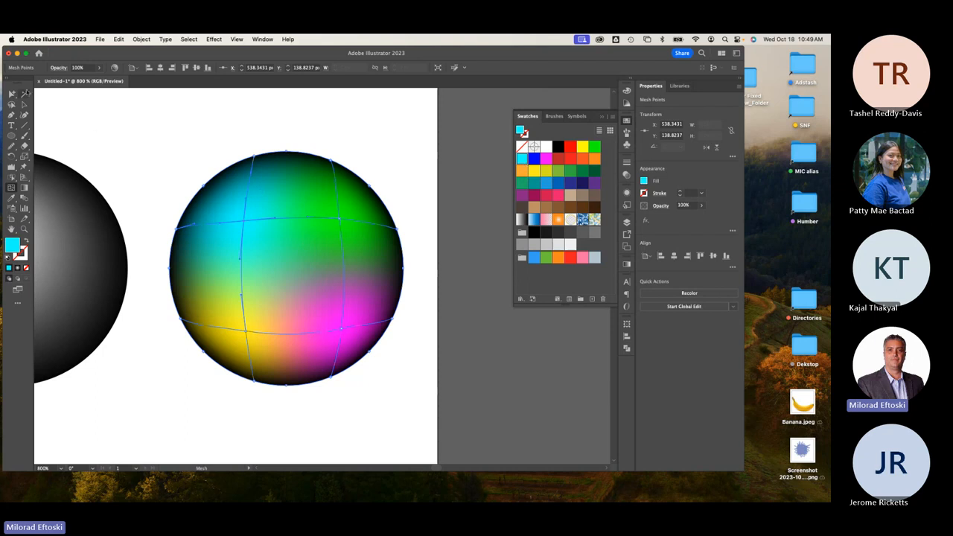
# Drag mesh points with Direct Selection to stretch the cyan area left and nudge the green point.
pyautogui.click(13, 95)
pyautogui.moveTo(13, 95); pyautogui.dragTo(60, 96)
pyautogui.moveTo(270, 222)
pyautogui.mouseDown()
pyautogui.moveTo(230, 216)
pyautogui.moveTo(257, 231)
pyautogui.mouseUp()
pyautogui.moveTo(339, 219); pyautogui.dragTo(345, 221)
pyautogui.click(394, 176)
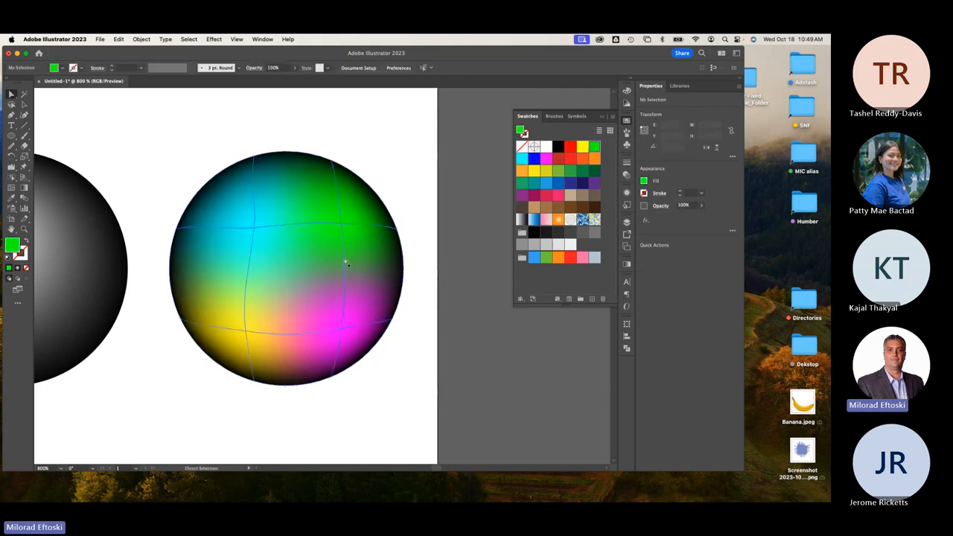
pyautogui.scroll(-2, 341, 259)
# Rotate the multicoloured sphere to about 349° and further clockwise so magenta sits on the left.
pyautogui.scroll(-1, 341, 258)
pyautogui.hscroll(-2, 321, 335)
pyautogui.scroll(-1, 321, 334)
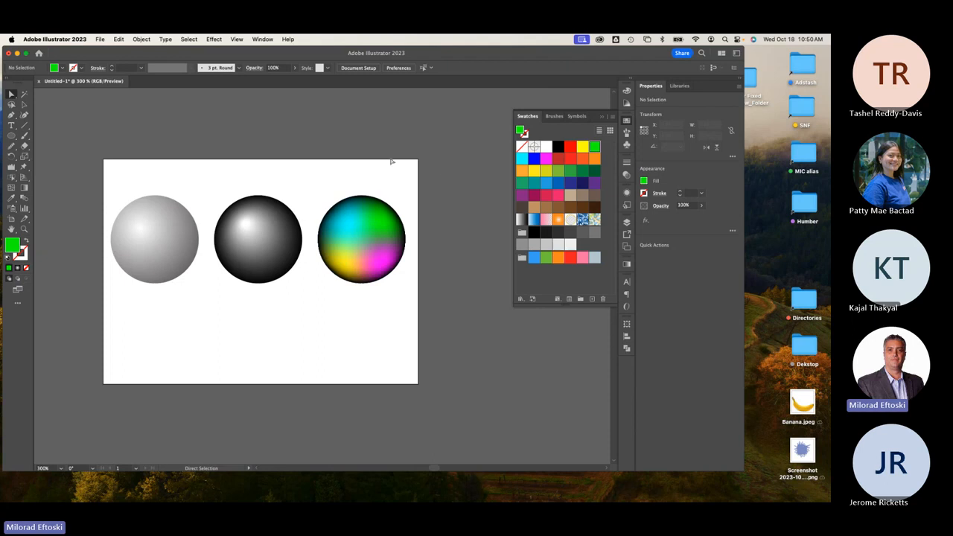
pyautogui.click(24, 104)
pyautogui.click(345, 227)
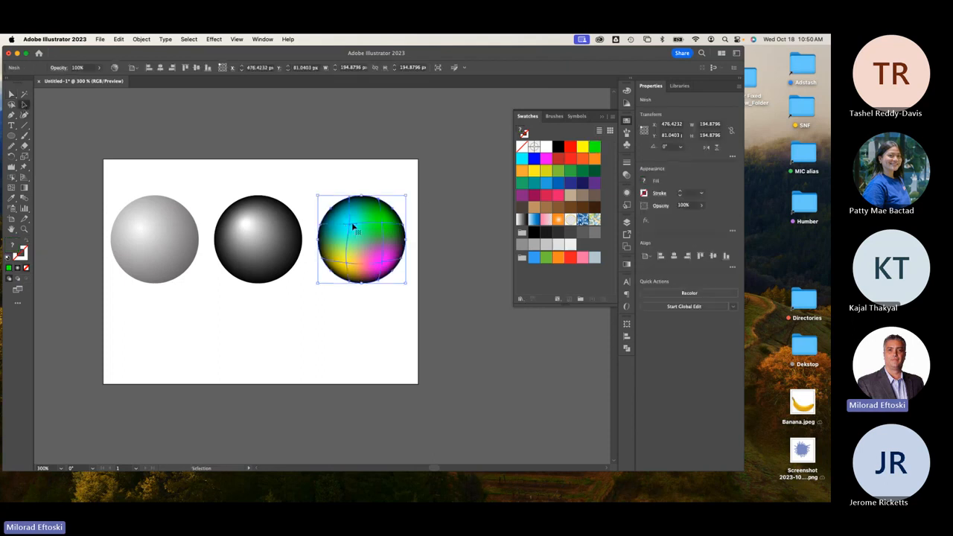
pyautogui.moveTo(406, 189); pyautogui.dragTo(461, 198)
pyautogui.press('a')
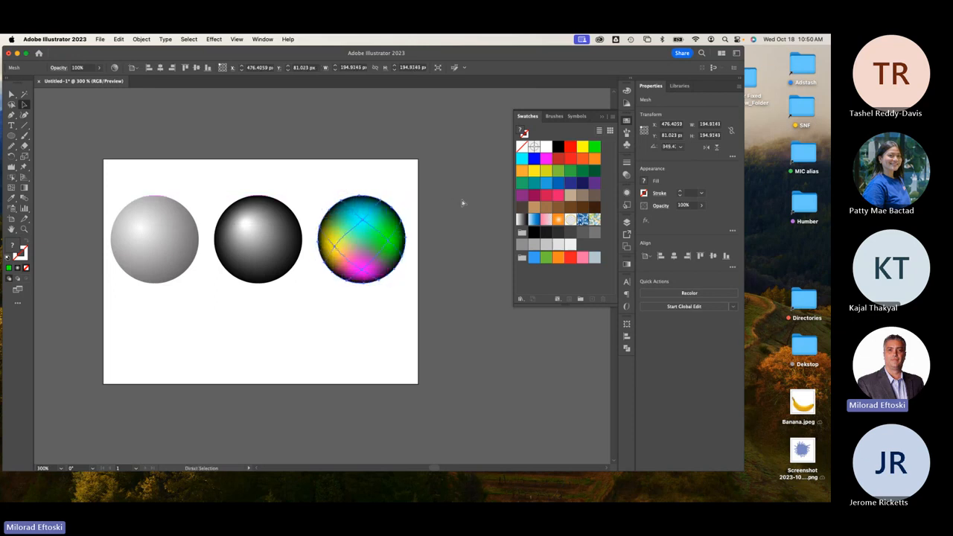
pyautogui.press('super+d')
pyautogui.press('super+d')
pyautogui.press('super+d')
pyautogui.press('super+d')
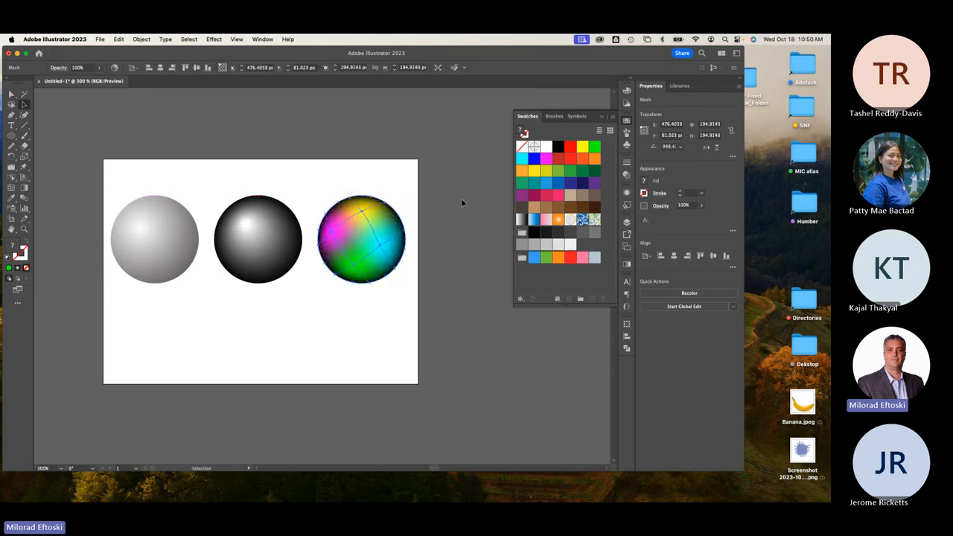
pyautogui.click(462, 202)
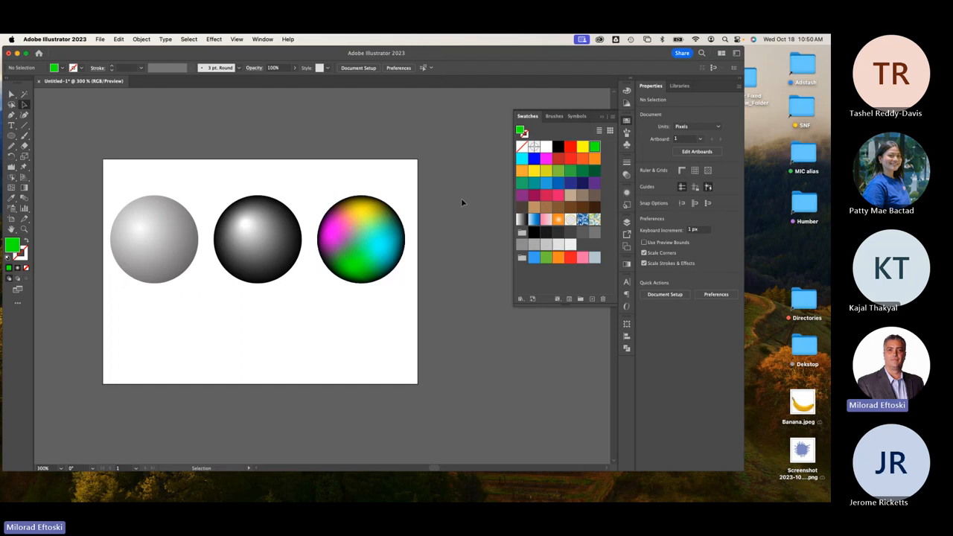
# Zoom in to 400% and toggle Outline view to check the sphere's paths.
pyautogui.press('super+equal')
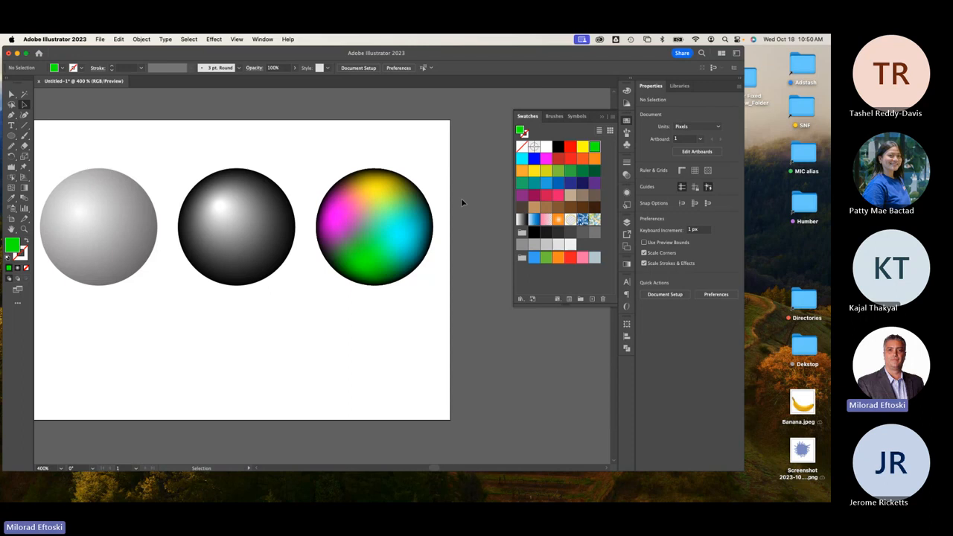
pyautogui.press('super+y')
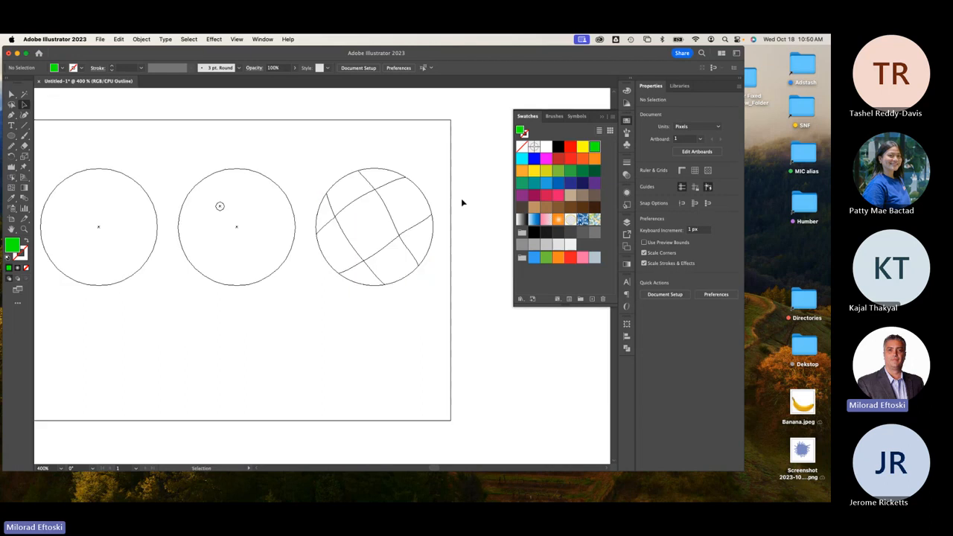
pyautogui.press('super+y')
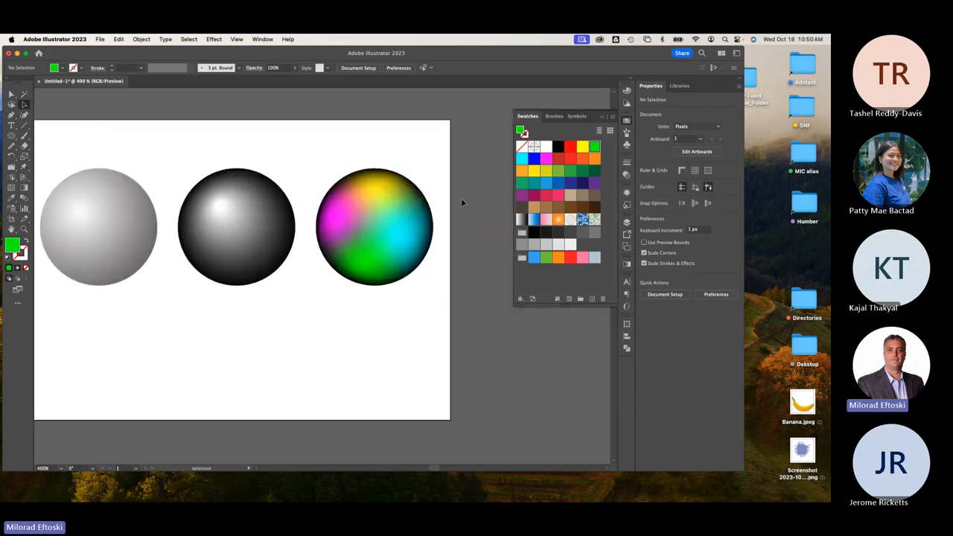
pyautogui.press('super+equal')
pyautogui.press('super+equal')
pyautogui.press('super+equal')
# Shift the yellow mesh point slightly to spread the sphere's yellow area.
pyautogui.moveTo(462, 201); pyautogui.dragTo(332, 337)
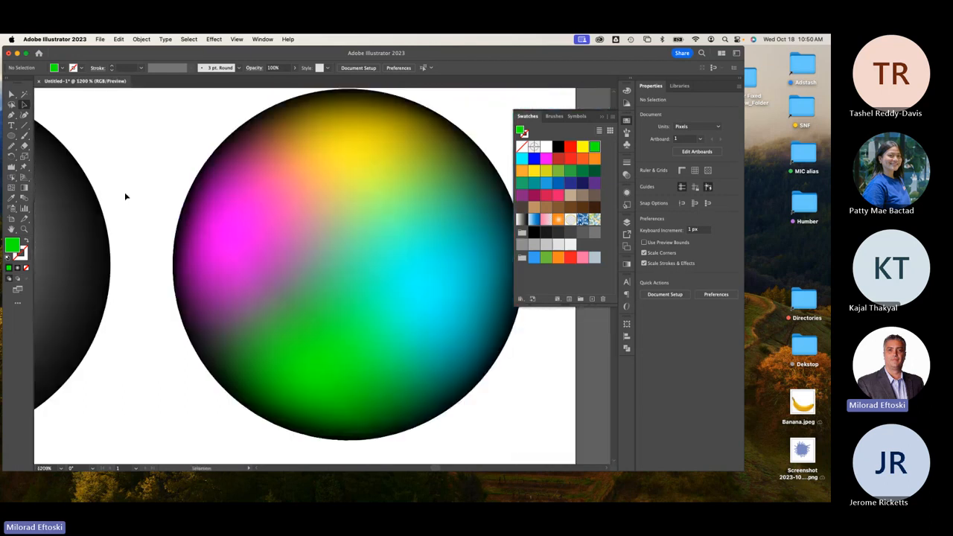
pyautogui.click(13, 94)
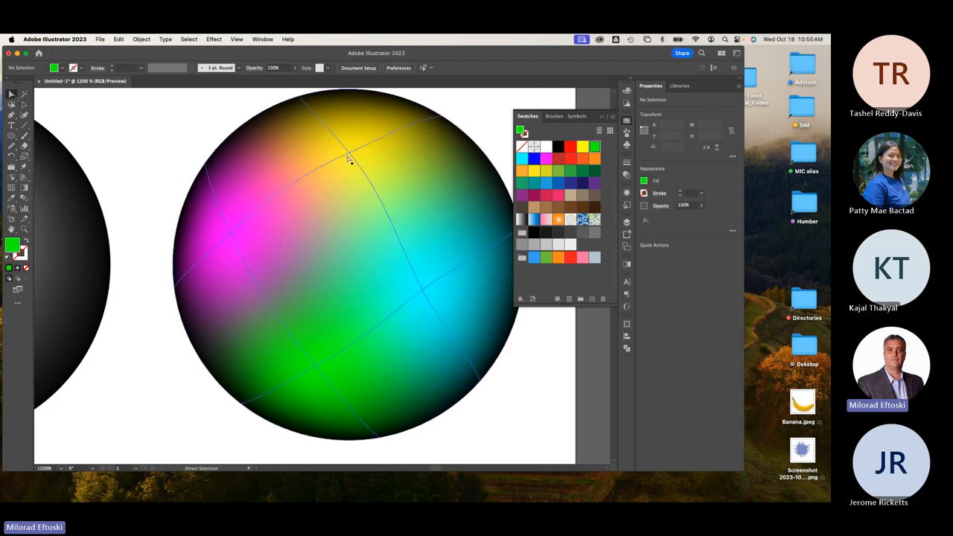
pyautogui.moveTo(347, 158)
pyautogui.mouseDown()
pyautogui.moveTo(362, 185)
pyautogui.moveTo(362, 163)
pyautogui.moveTo(351, 156)
pyautogui.mouseUp()
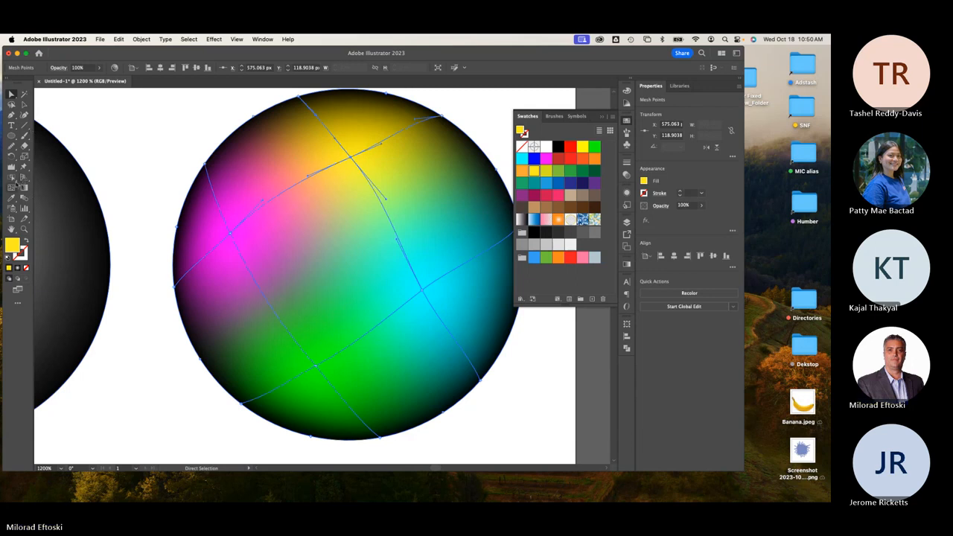
# Add a mesh point in the sphere's upper area, colour it teal green, and nudge it left.
pyautogui.click(17, 186)
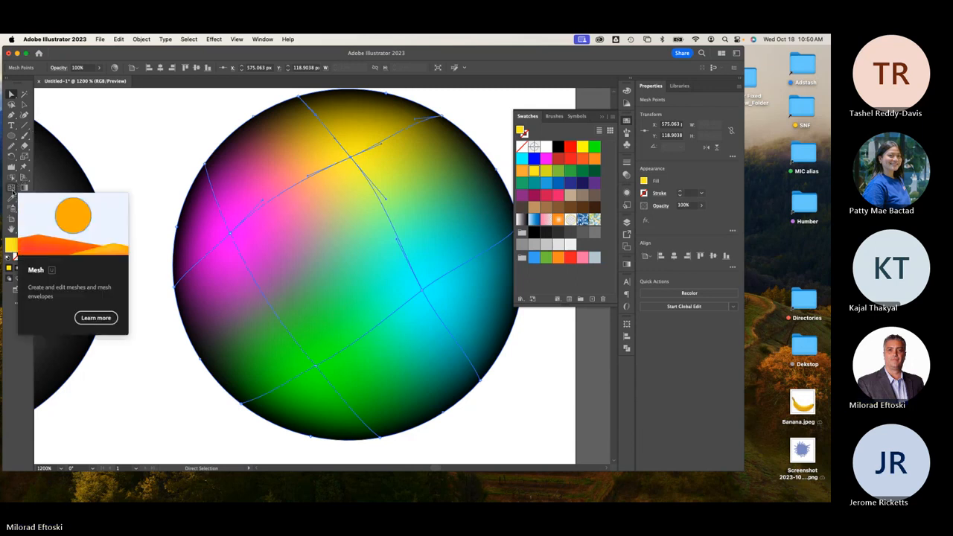
pyautogui.click(292, 187)
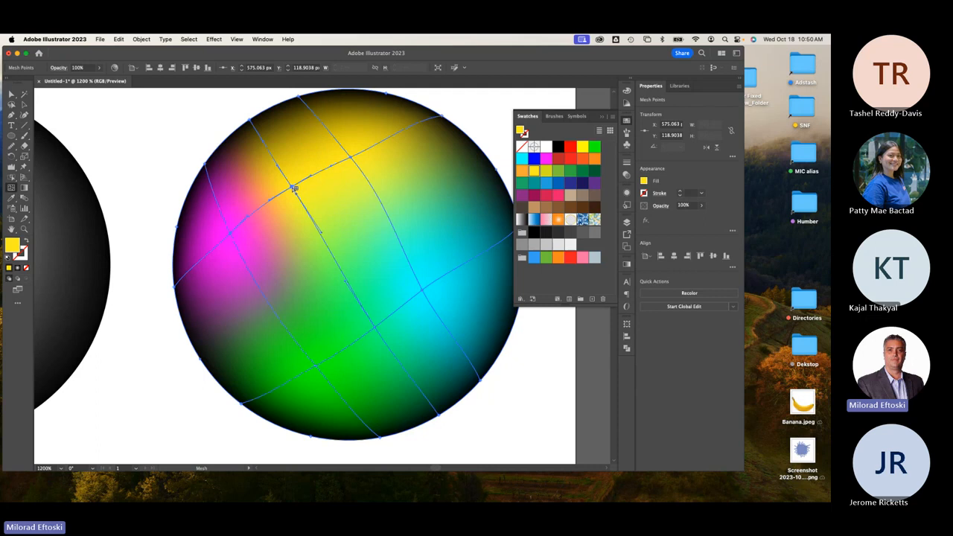
pyautogui.click(522, 183)
pyautogui.moveTo(293, 188); pyautogui.dragTo(285, 183)
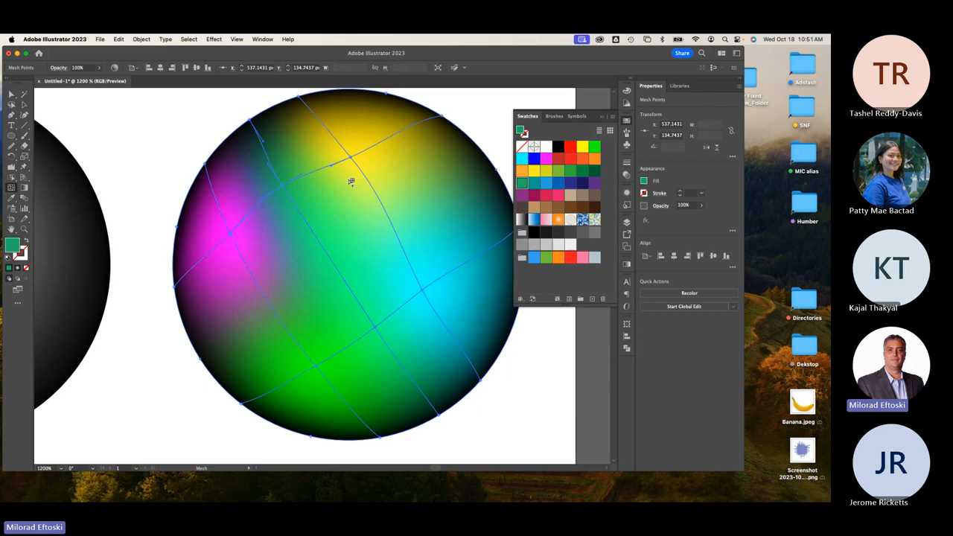
pyautogui.press('super+minus')
pyautogui.press('super+minus')
pyautogui.press('super+minus')
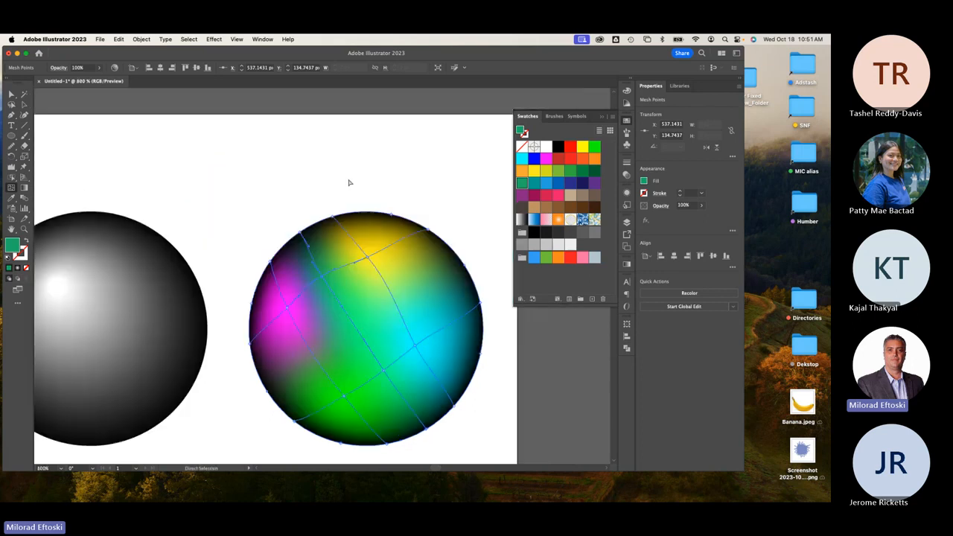
pyautogui.moveTo(269, 215); pyautogui.dragTo(342, 166)
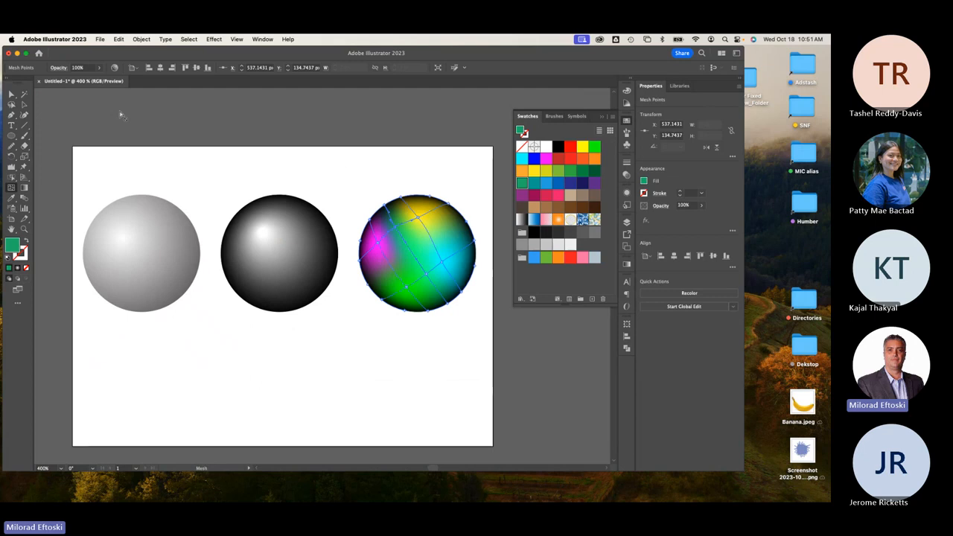
# Undo the mesh sphere's last change and clear the selection.
pyautogui.press('v')
pyautogui.click(254, 159)
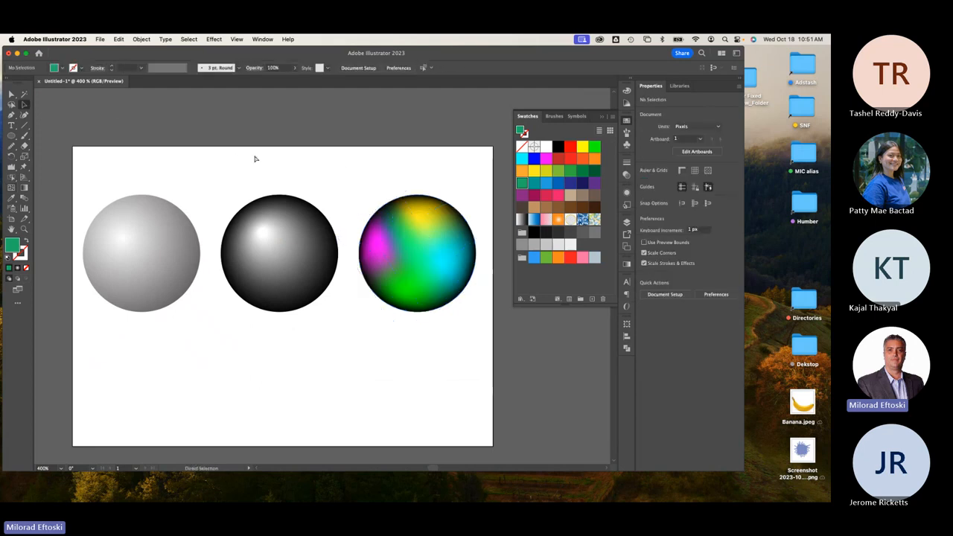
pyautogui.press('super+z')
pyautogui.press('super+z')
pyautogui.click(362, 215)
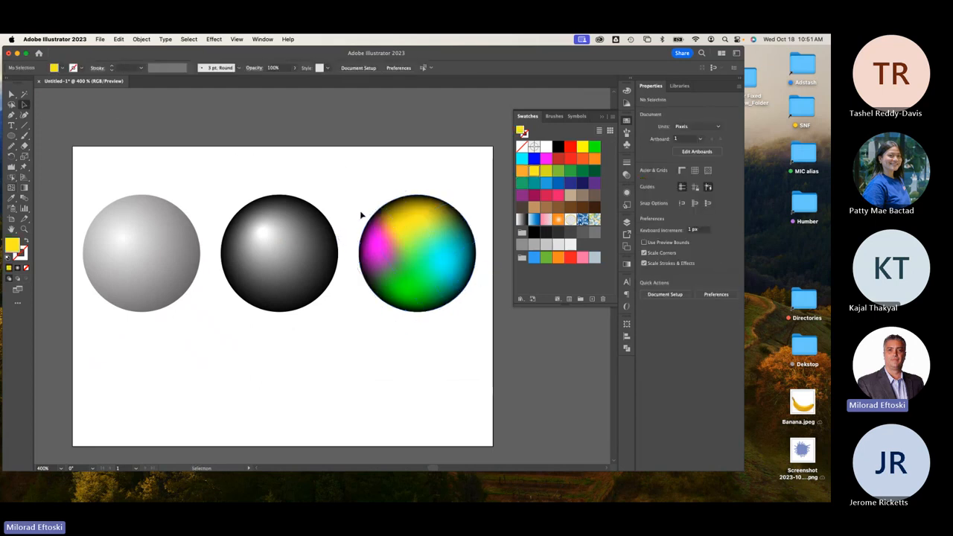
# Save the drawing as '3 circles.ai' with the default Illustrator options.
pyautogui.click(101, 39)
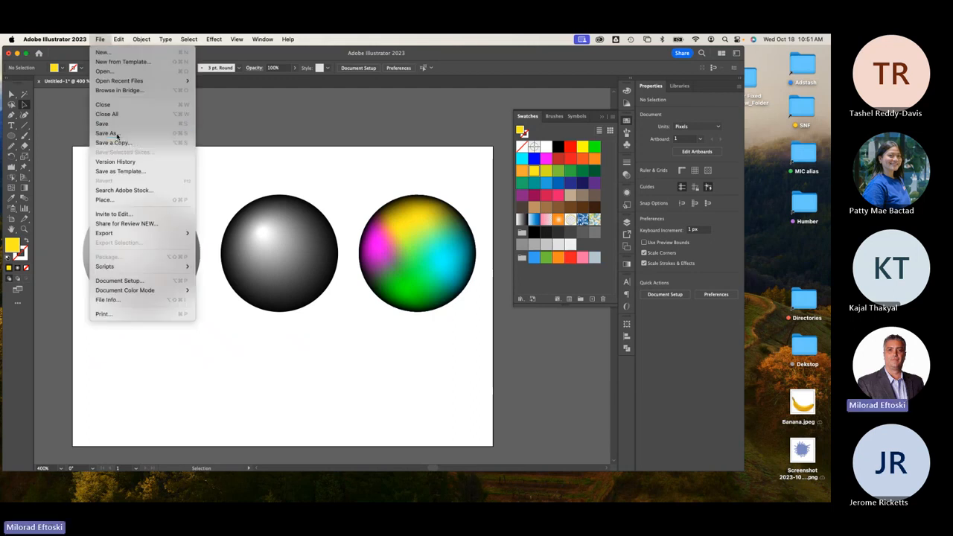
pyautogui.click(303, 198)
pyautogui.press('super+s')
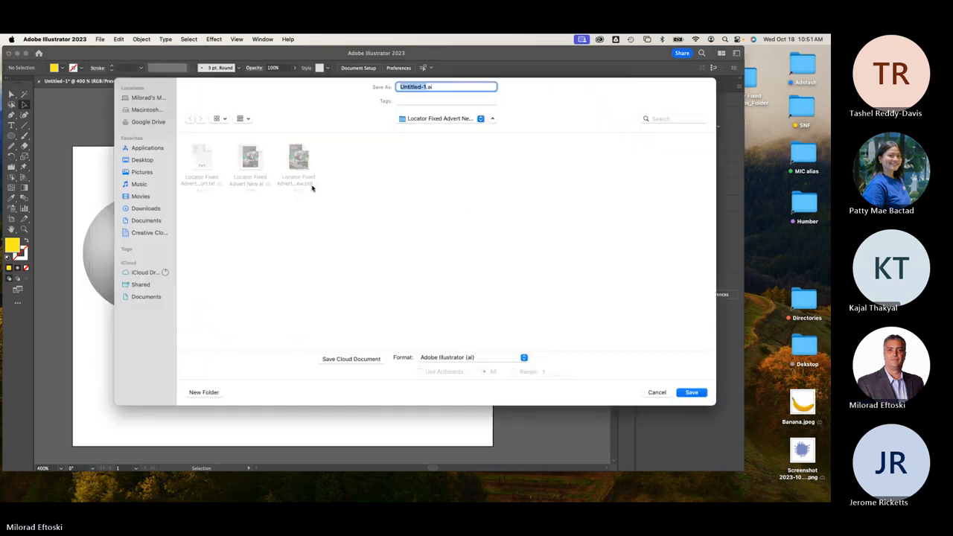
pyautogui.write('3 co')
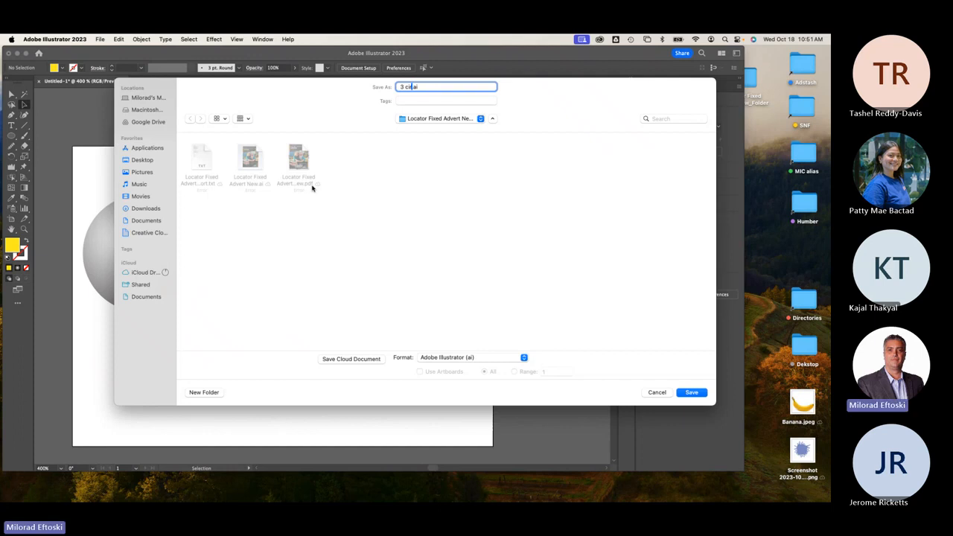
pyautogui.write('rc')
pyautogui.press('BackSpace')
pyautogui.press('BackSpace')
pyautogui.write('r')
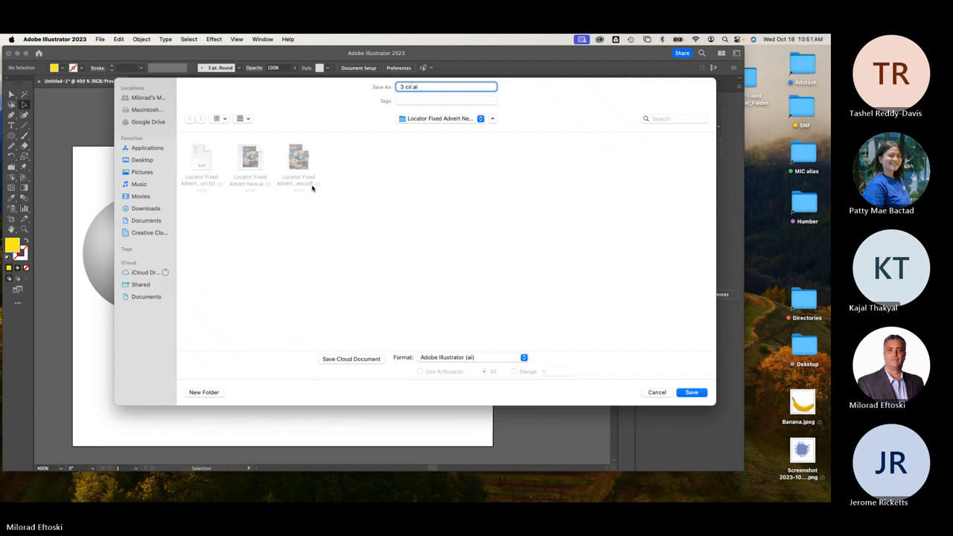
pyautogui.write('cles')
pyautogui.click(690, 393)
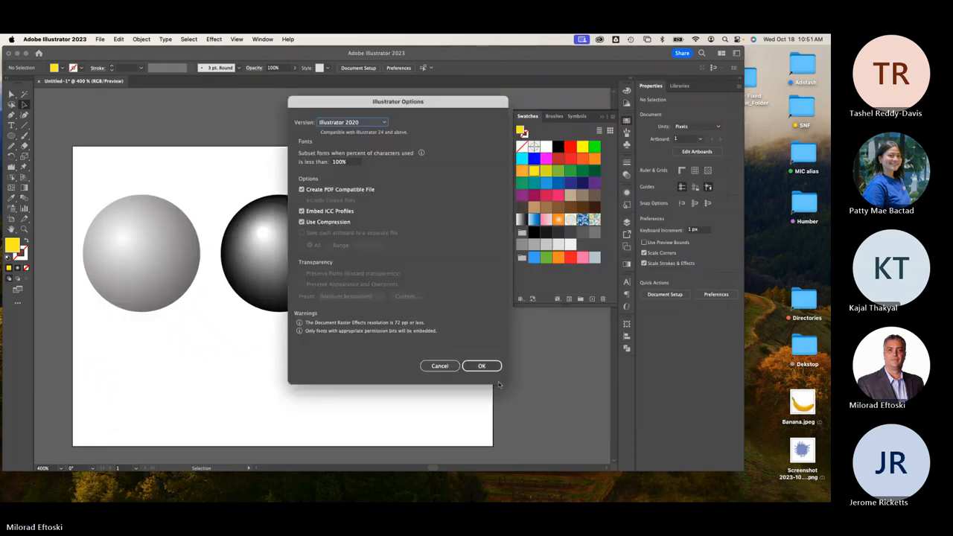
pyautogui.click(483, 366)
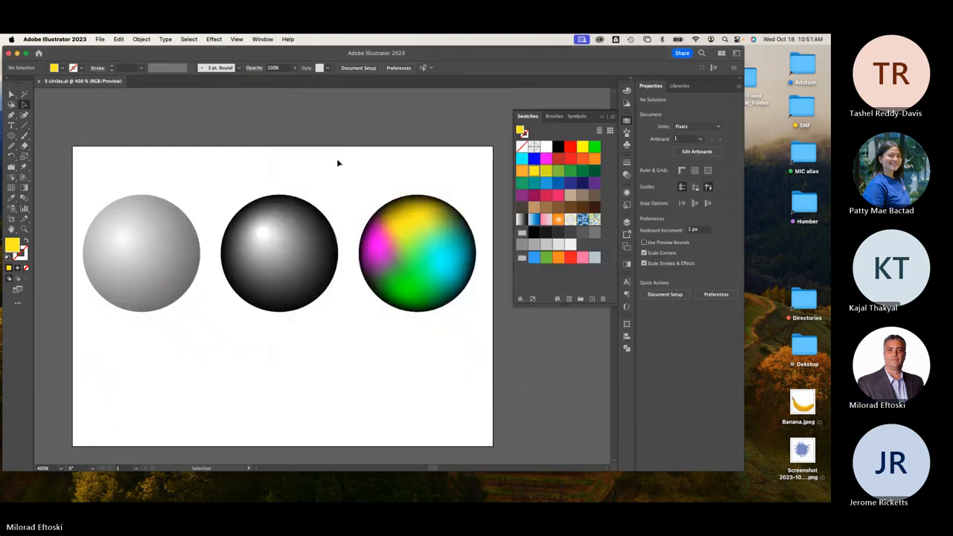
# Delete the black and colour spheres, keeping only the grey sphere.
pyautogui.click(627, 121)
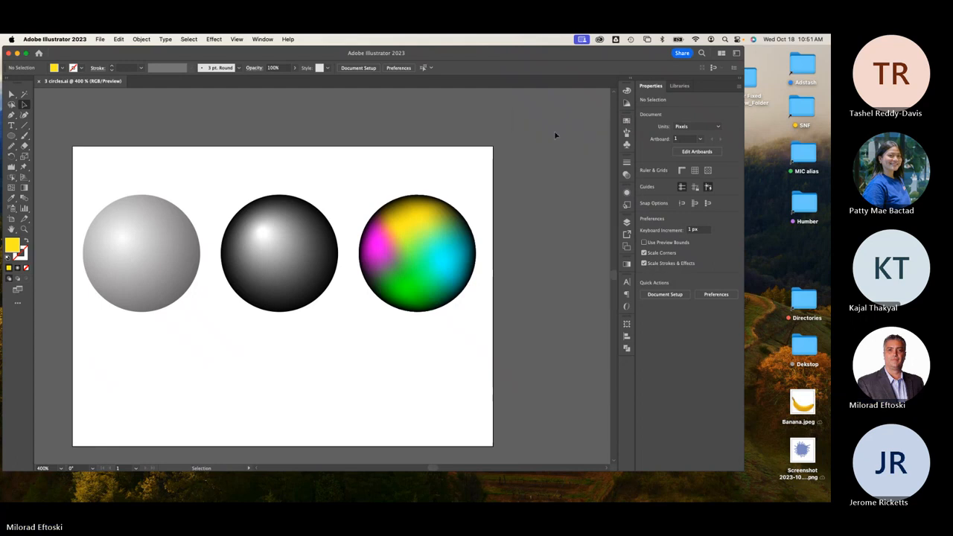
pyautogui.scroll(-2, 402, 168)
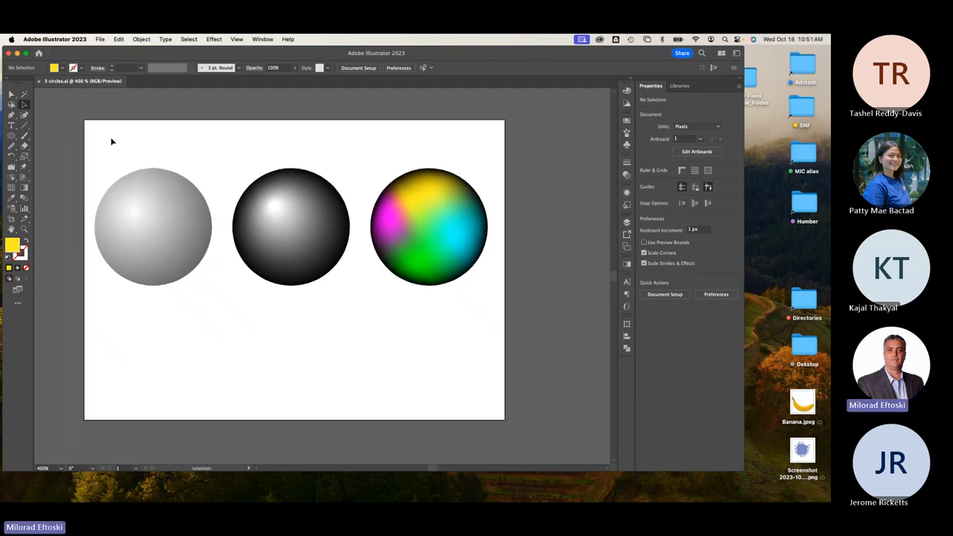
pyautogui.moveTo(111, 137); pyautogui.dragTo(445, 320)
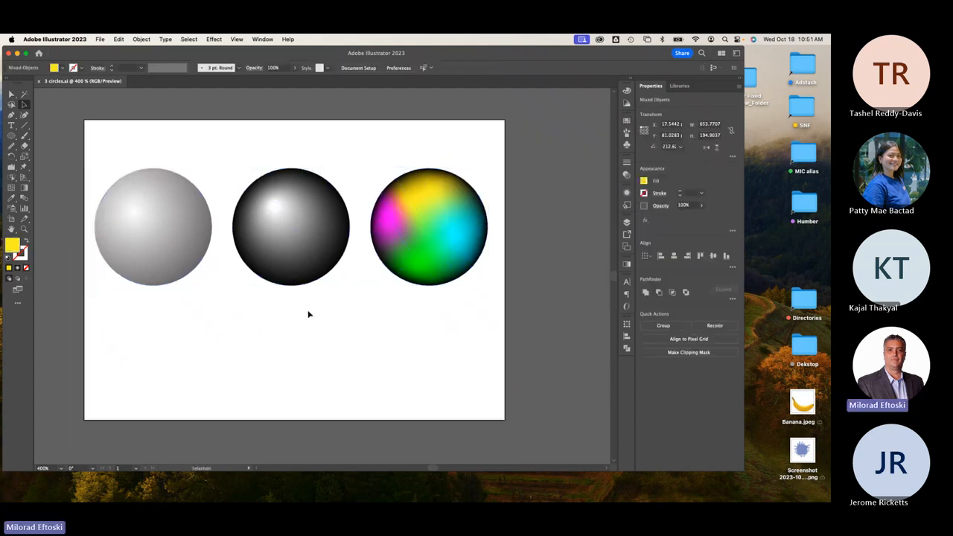
pyautogui.click(309, 314)
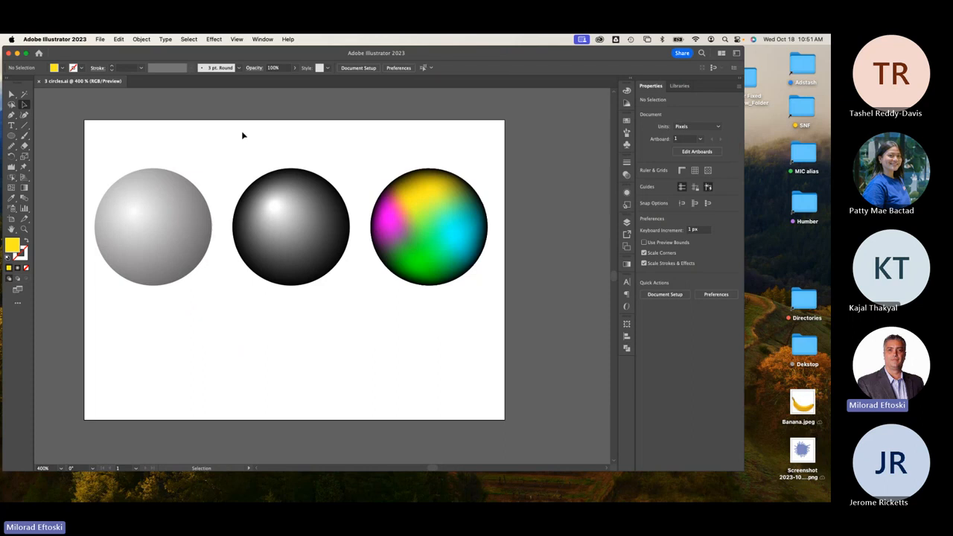
pyautogui.moveTo(240, 132); pyautogui.dragTo(464, 309)
pyautogui.press('Delete')
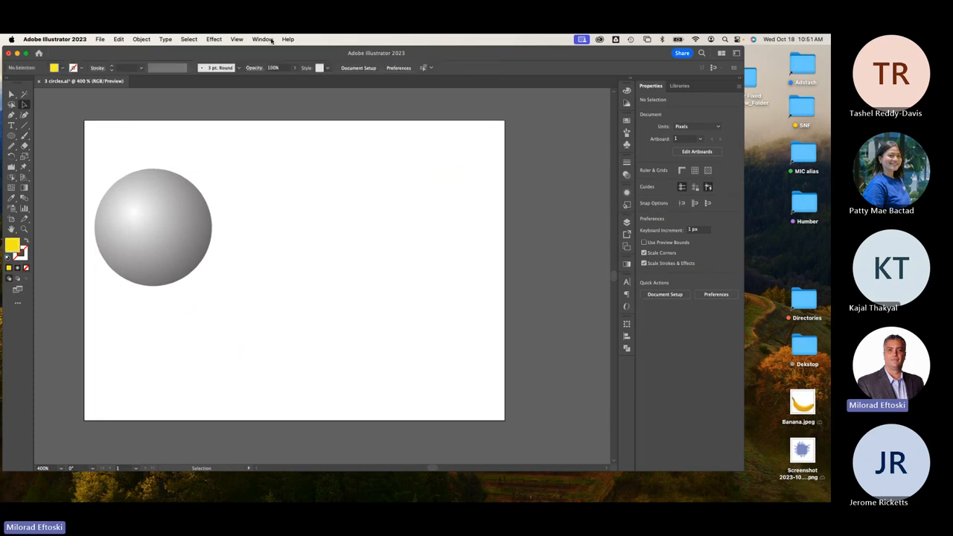
# Duplicate the grey sphere and shrink the copy to about 163 px wide.
pyautogui.click(262, 38)
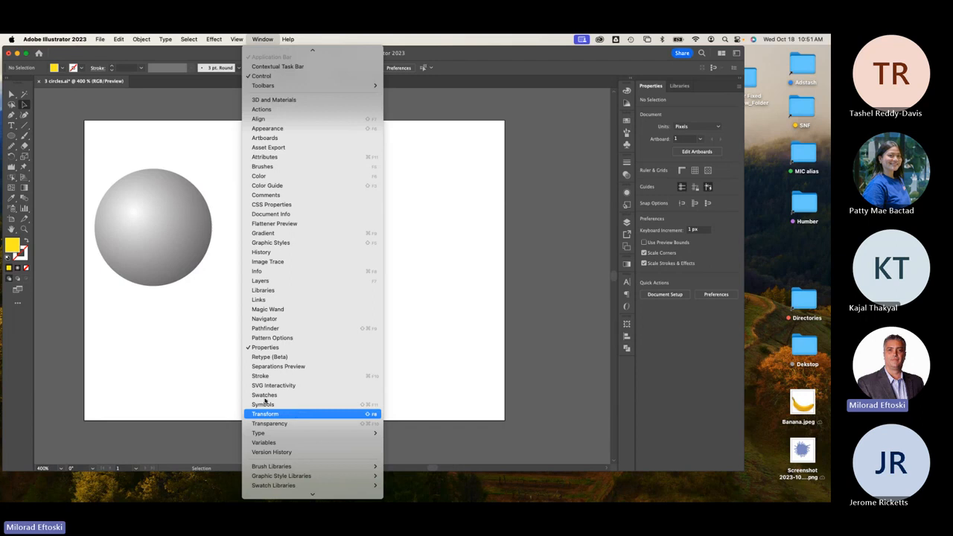
pyautogui.click(146, 330)
pyautogui.moveTo(151, 266); pyautogui.dragTo(226, 275)
pyautogui.moveTo(290, 304)
pyautogui.mouseDown()
pyautogui.moveTo(170, 198)
pyautogui.moveTo(114, 174)
pyautogui.mouseUp()
# Reverse the copy's gradient, keep it centred, and select both stacked circles.
pyautogui.click(25, 187)
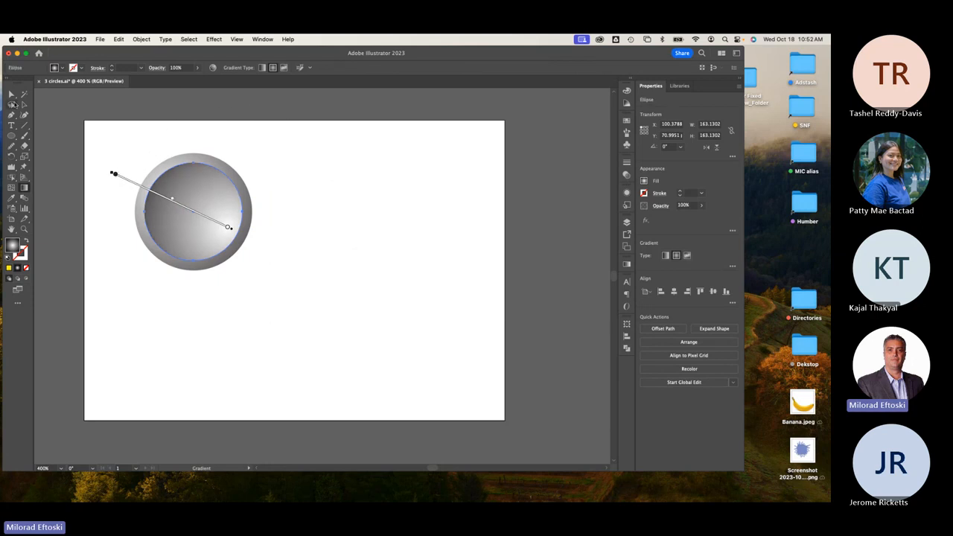
pyautogui.press('v')
pyautogui.press('Return')
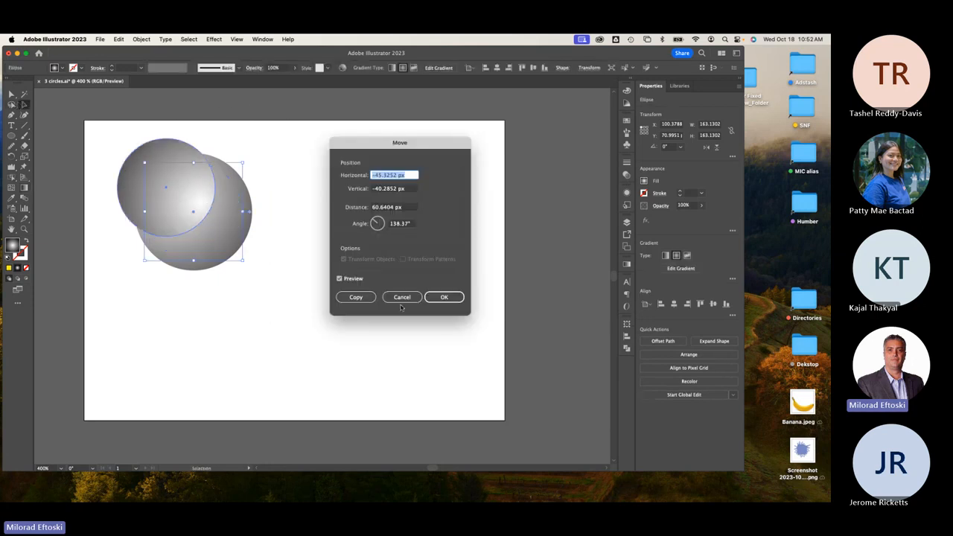
pyautogui.click(402, 297)
pyautogui.moveTo(131, 149); pyautogui.dragTo(268, 305)
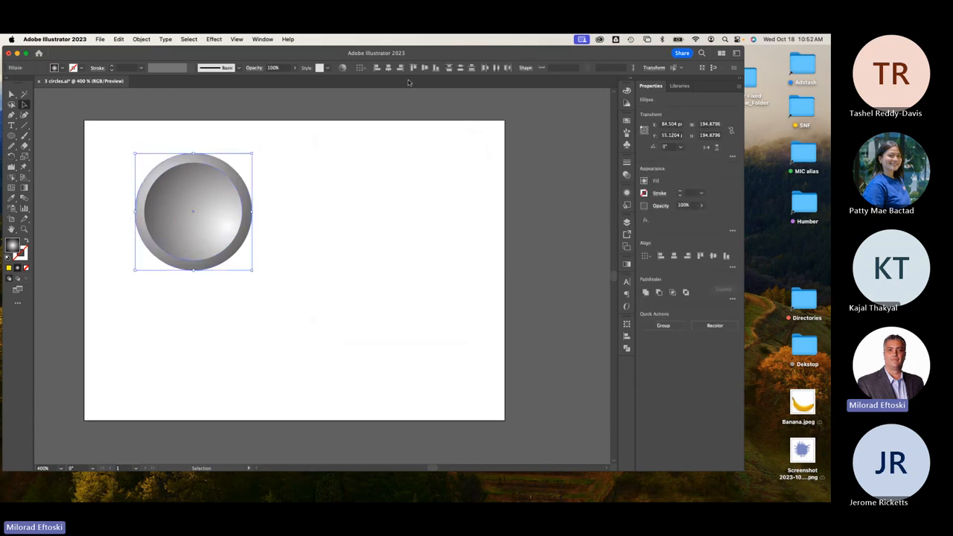
pyautogui.click(372, 164)
pyautogui.moveTo(144, 148); pyautogui.dragTo(199, 218)
# Show the Symbols panel enlarged to display all symbols.
pyautogui.click(262, 39)
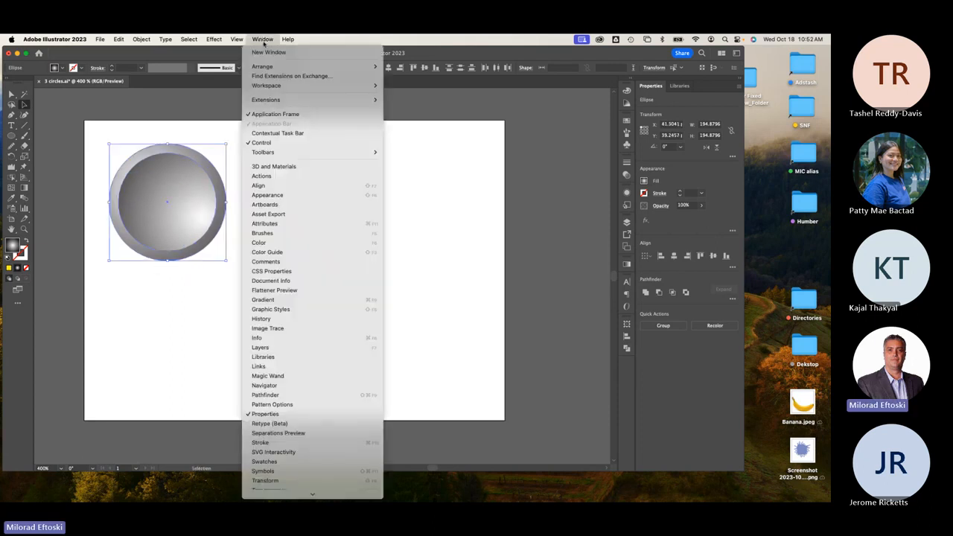
pyautogui.scroll(-2, 283, 459)
pyautogui.click(263, 433)
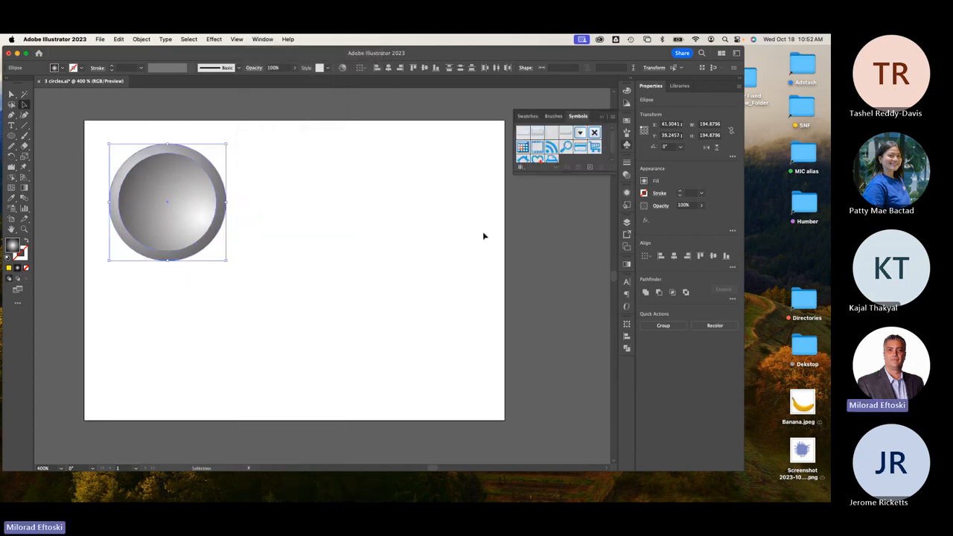
pyautogui.moveTo(615, 172); pyautogui.dragTo(615, 266)
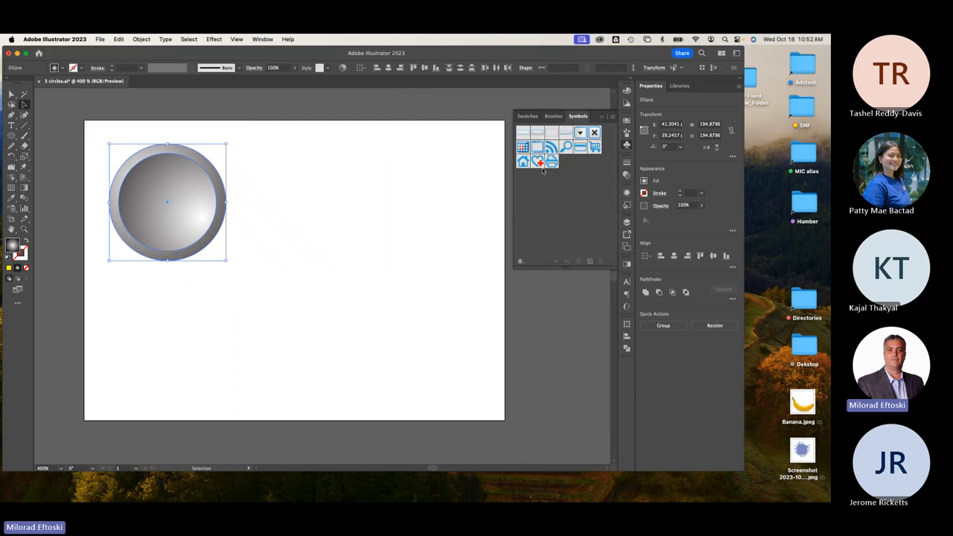
# Place heart, house and calendar symbols on the artboard, then delete them.
pyautogui.moveTo(537, 160); pyautogui.dragTo(385, 194)
pyautogui.moveTo(526, 162); pyautogui.dragTo(340, 273)
pyautogui.moveTo(524, 148); pyautogui.dragTo(455, 186)
pyautogui.click(450, 274)
pyautogui.click(405, 244)
pyautogui.click(465, 183)
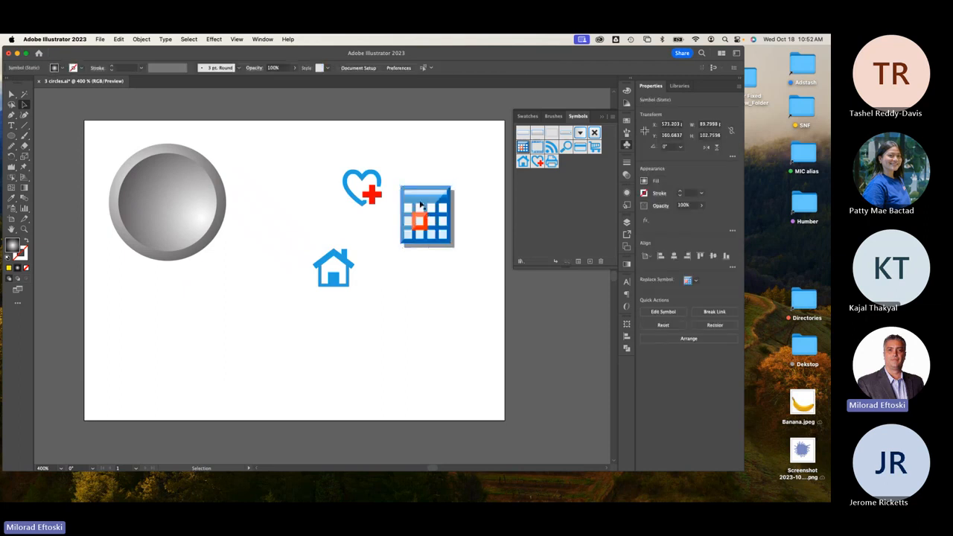
pyautogui.moveTo(325, 162); pyautogui.dragTo(432, 336)
pyautogui.press('Delete')
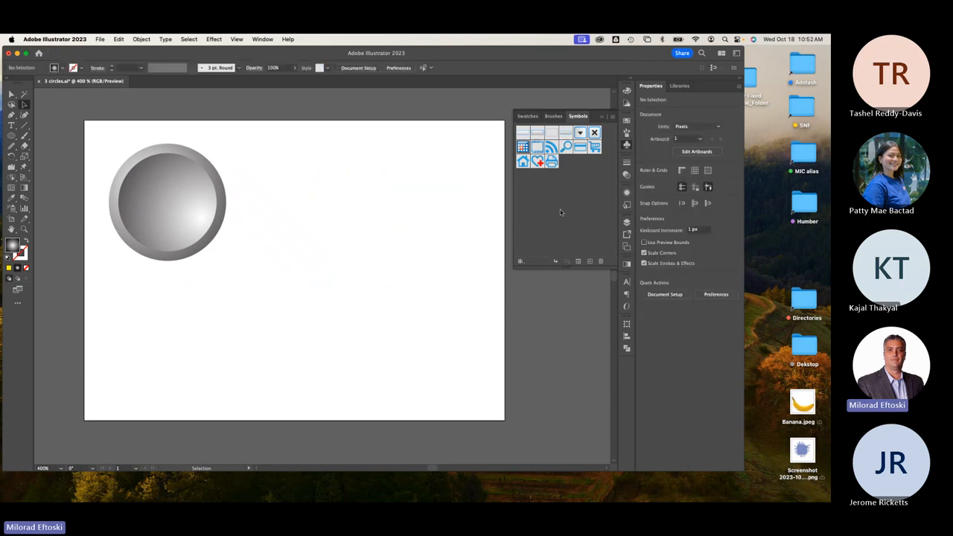
# Place button and dropdown symbols on the artboard, then delete them.
pyautogui.moveTo(537, 132); pyautogui.dragTo(362, 277)
pyautogui.click(443, 226)
pyautogui.click(353, 165)
pyautogui.click(461, 228)
pyautogui.click(439, 289)
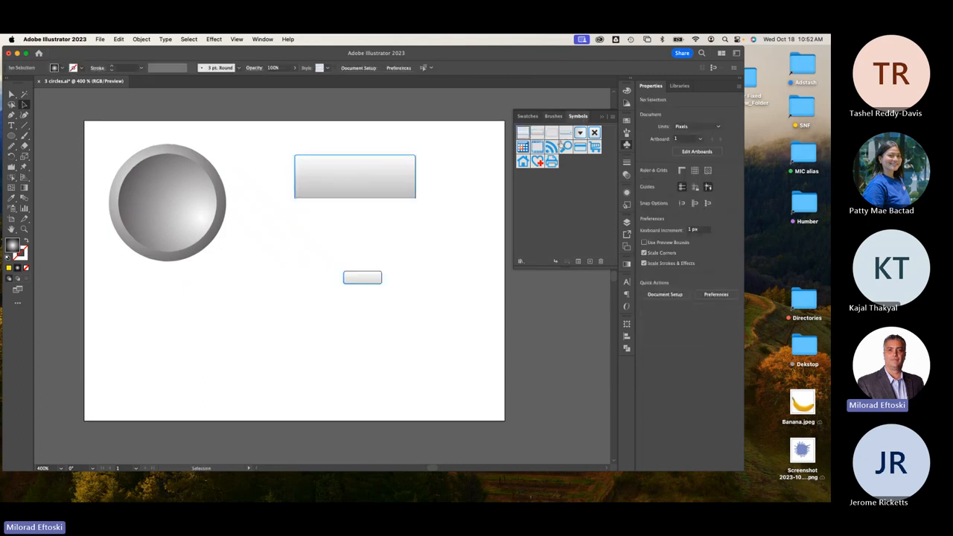
pyautogui.moveTo(568, 137); pyautogui.dragTo(379, 258)
pyautogui.click(439, 285)
pyautogui.moveTo(270, 157); pyautogui.dragTo(465, 351)
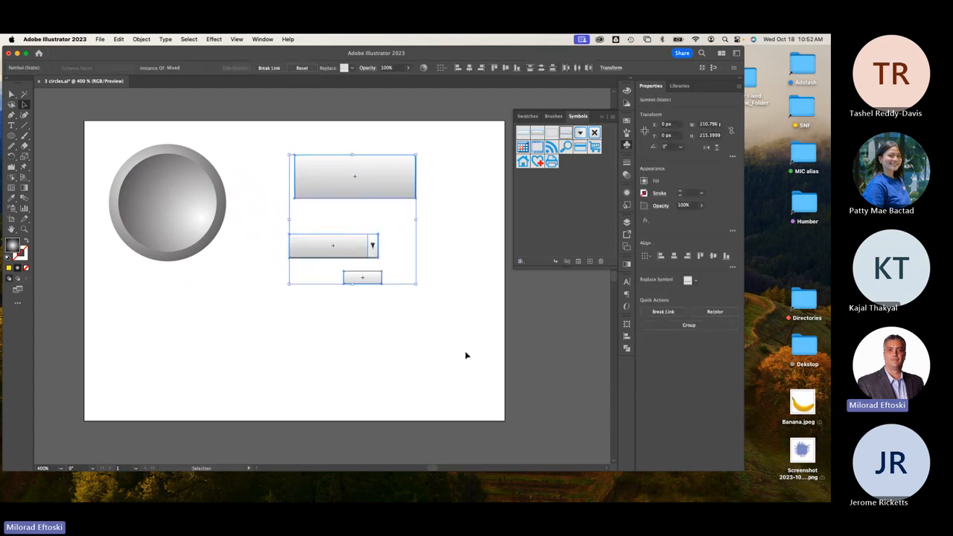
pyautogui.press('Delete')
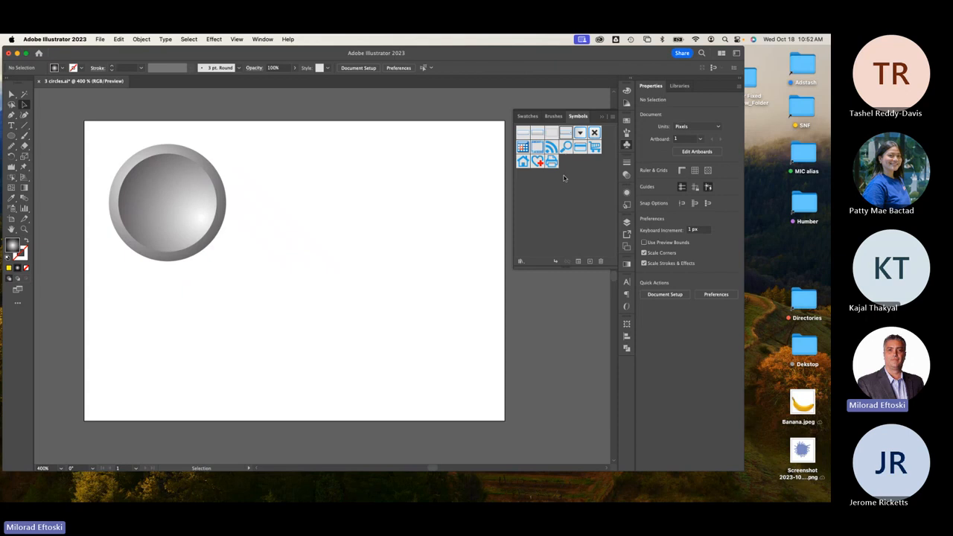
# Delete every symbol from the library, then select the button circle.
pyautogui.keyDown('shift'); pyautogui.click(525, 137); pyautogui.keyUp('shift')
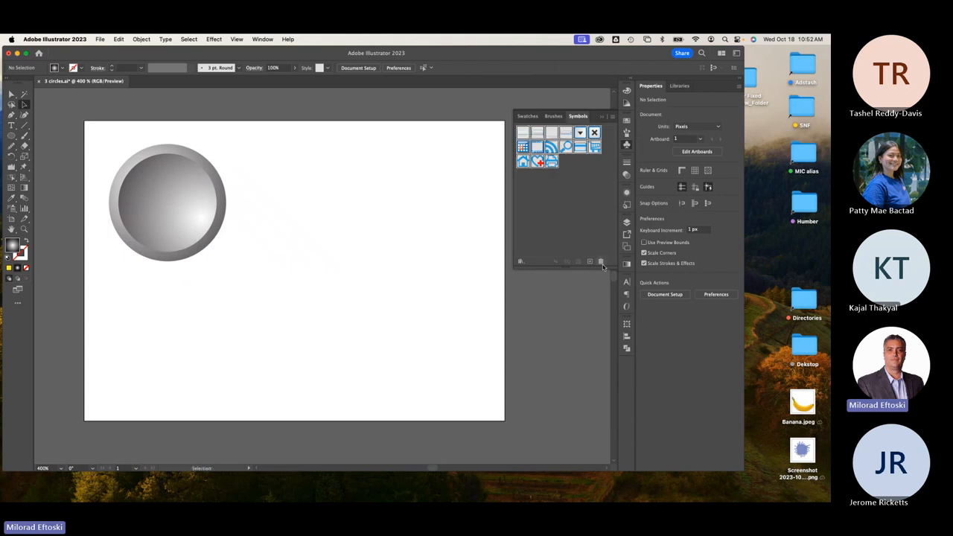
pyautogui.click(602, 264)
pyautogui.click(398, 277)
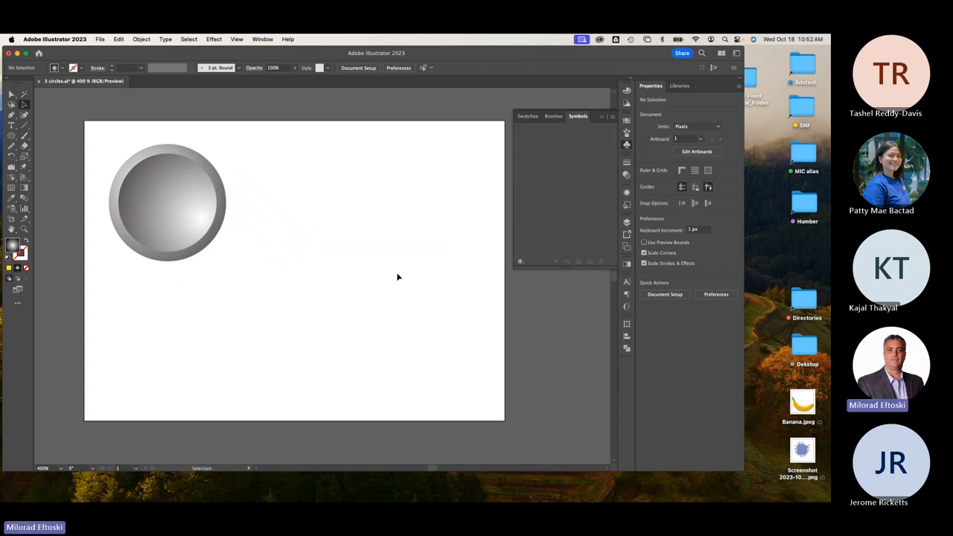
pyautogui.click(207, 187)
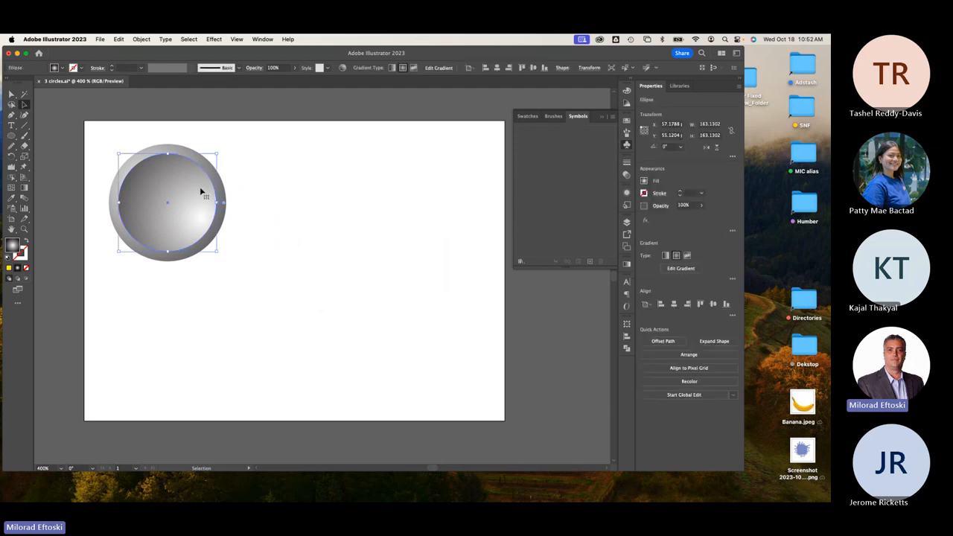
# Turn the two-circle button into a symbol named 'button' and remove the artboard instance.
pyautogui.moveTo(255, 153); pyautogui.dragTo(96, 306)
pyautogui.moveTo(179, 209); pyautogui.dragTo(539, 166)
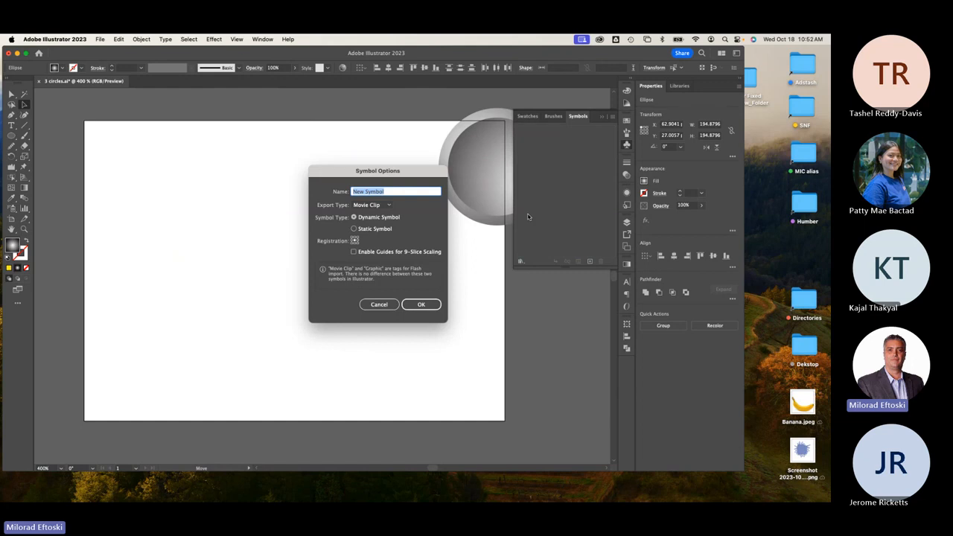
pyautogui.write('button')
pyautogui.click(421, 304)
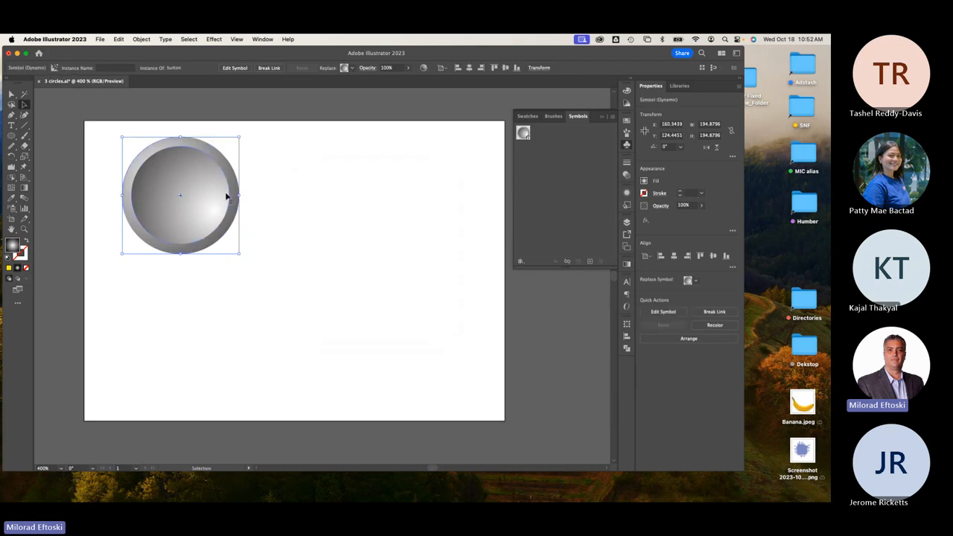
pyautogui.press('Delete')
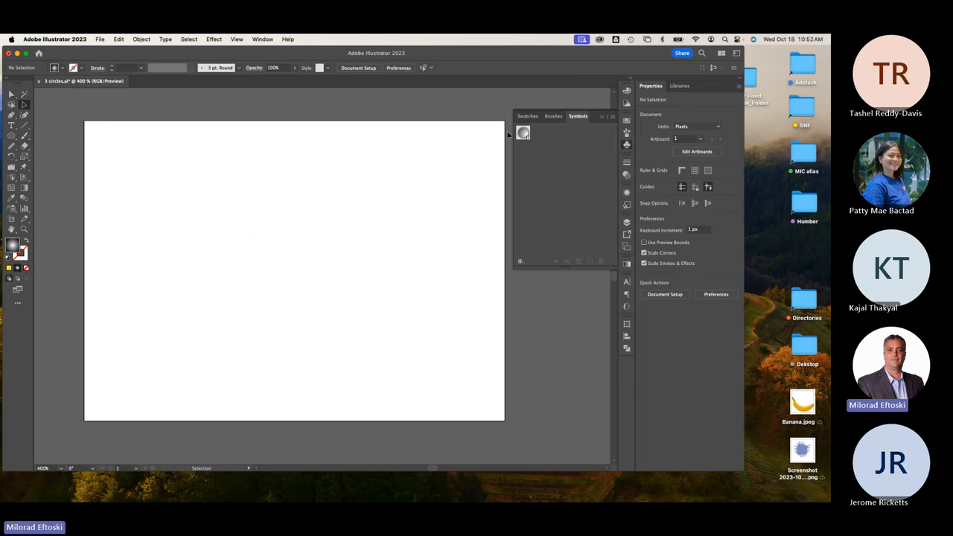
# Place three instances of the button symbol on the artboard.
pyautogui.moveTo(524, 132); pyautogui.dragTo(194, 186)
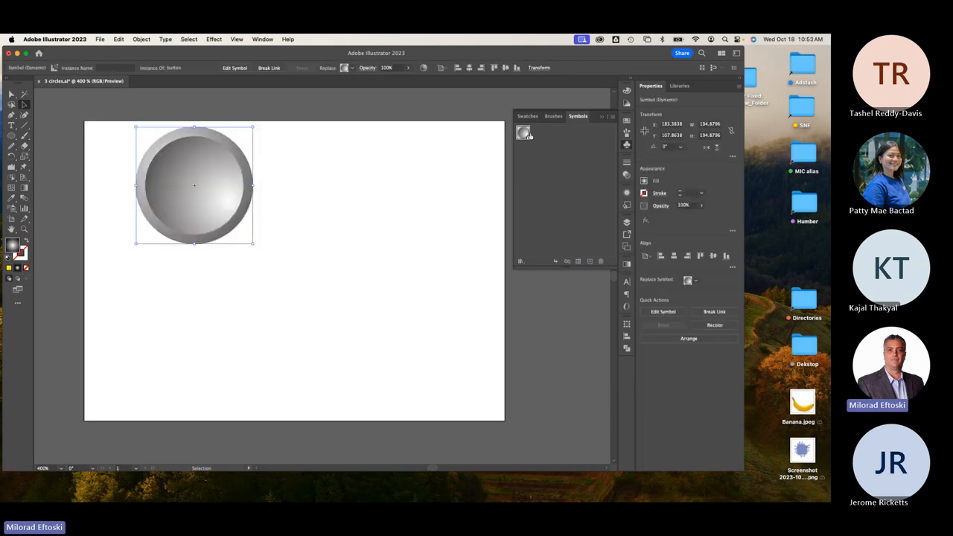
pyautogui.moveTo(333, 197); pyautogui.dragTo(291, 195)
pyautogui.moveTo(524, 132); pyautogui.dragTo(370, 202)
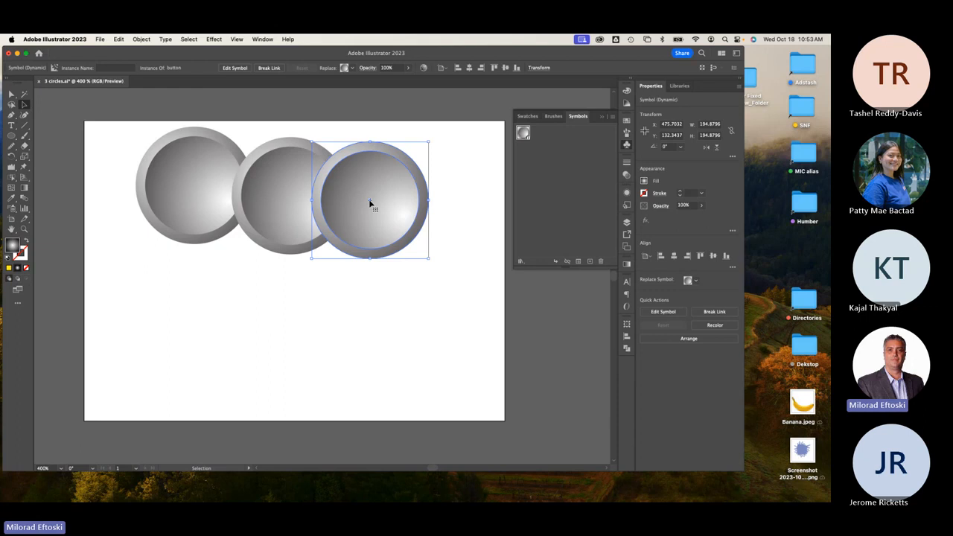
# Delete all three button instances and close the floating Symbols panel.
pyautogui.moveTo(370, 203); pyautogui.dragTo(390, 238)
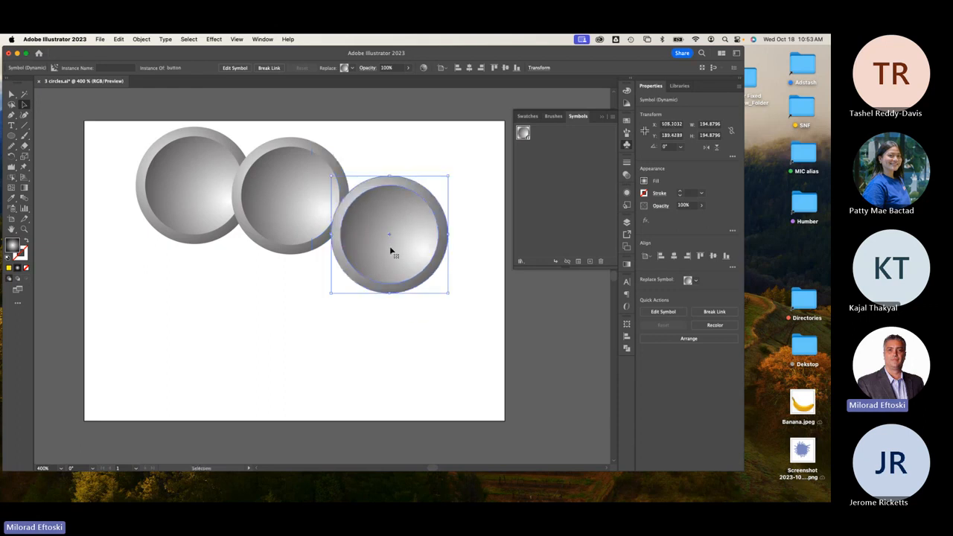
pyautogui.press('Delete')
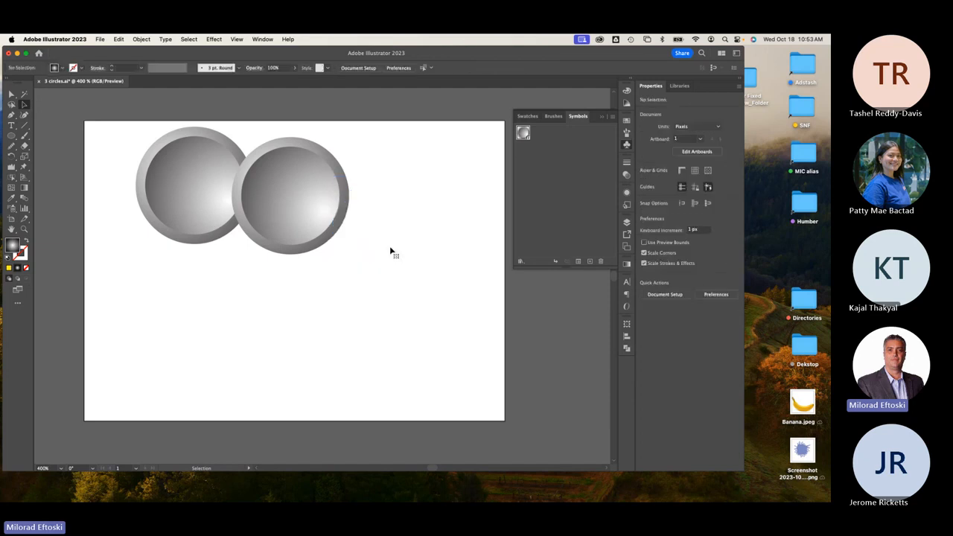
pyautogui.click(324, 235)
pyautogui.press('Delete')
pyautogui.moveTo(214, 220); pyautogui.dragTo(211, 283)
pyautogui.press('Delete')
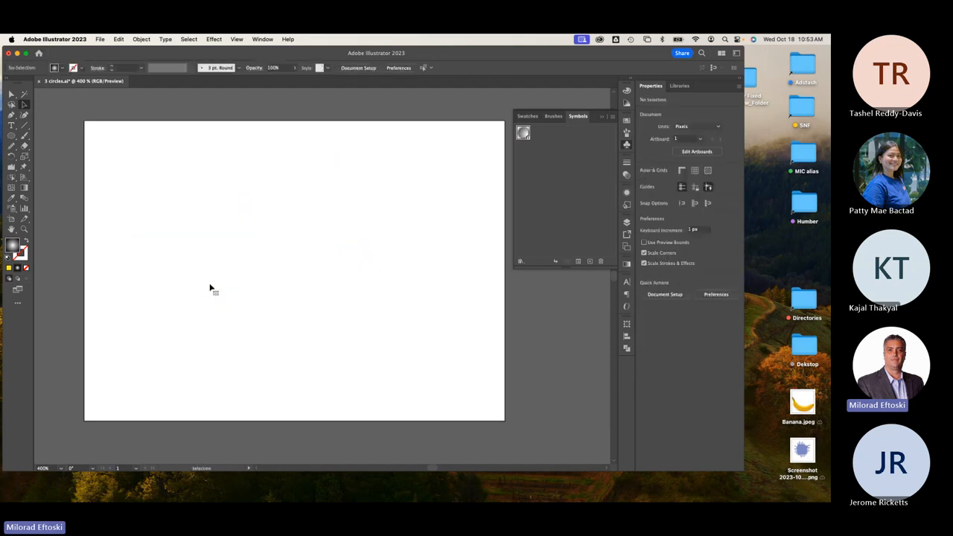
pyautogui.click(629, 148)
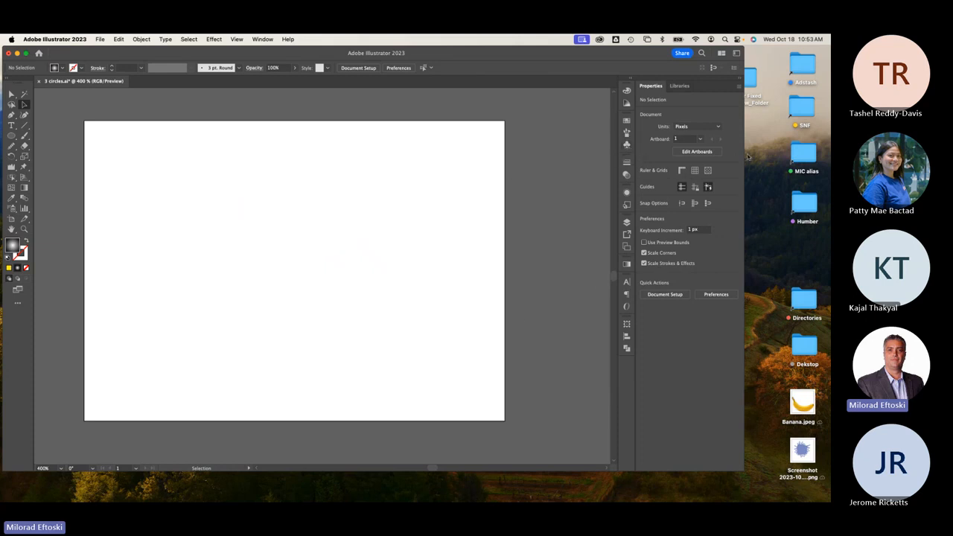
# Place Banana.jpeg from the Desktop onto the artboard.
pyautogui.moveTo(744, 154); pyautogui.dragTo(715, 154)
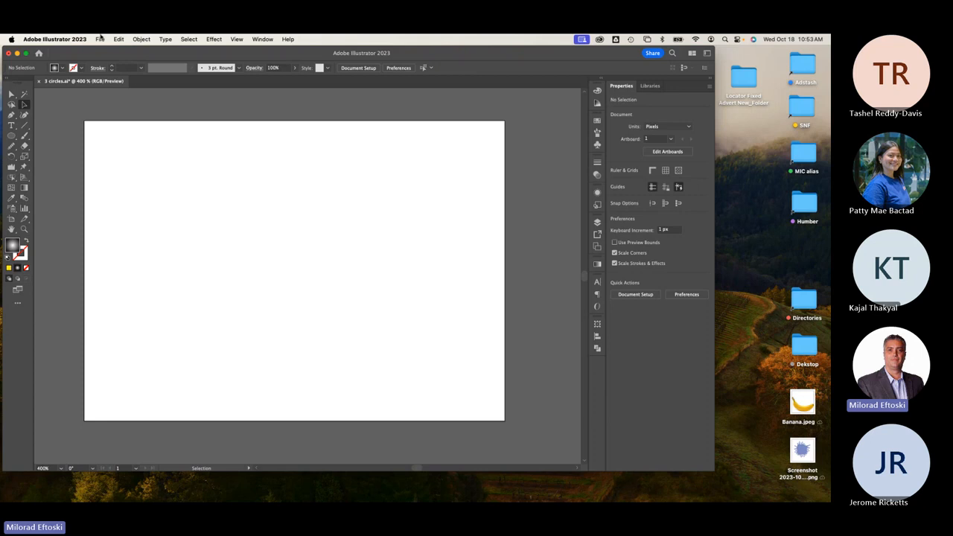
pyautogui.click(100, 39)
pyautogui.click(123, 202)
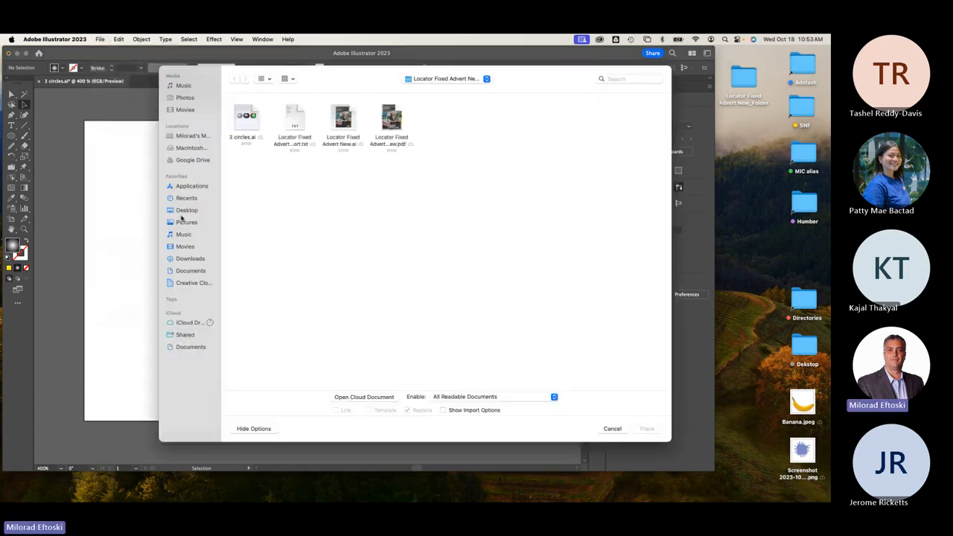
pyautogui.click(179, 210)
pyautogui.click(302, 116)
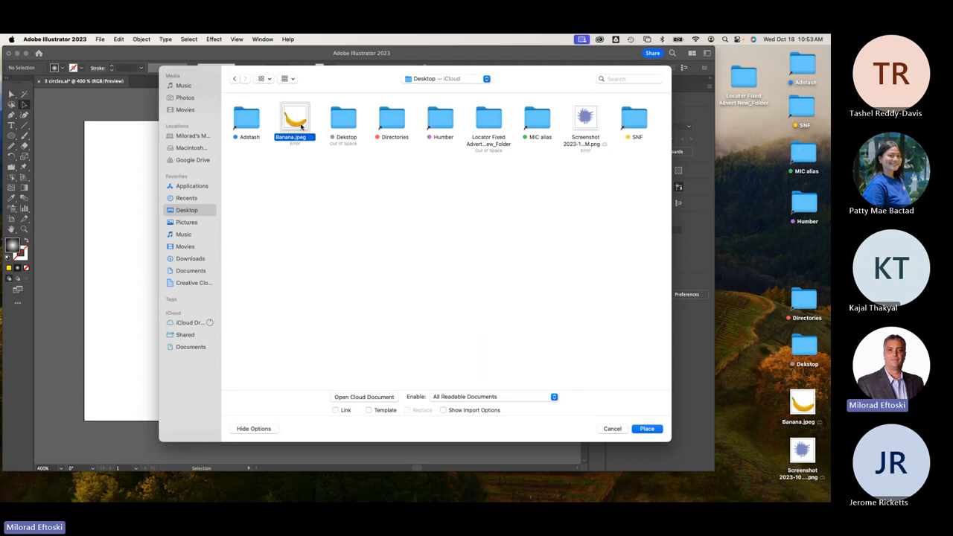
pyautogui.doubleClick(301, 127)
pyautogui.moveTo(343, 340); pyautogui.dragTo(465, 404)
# Enlarge the banana photo to about 441 px square and centre it.
pyautogui.moveTo(323, 368); pyautogui.dragTo(343, 334)
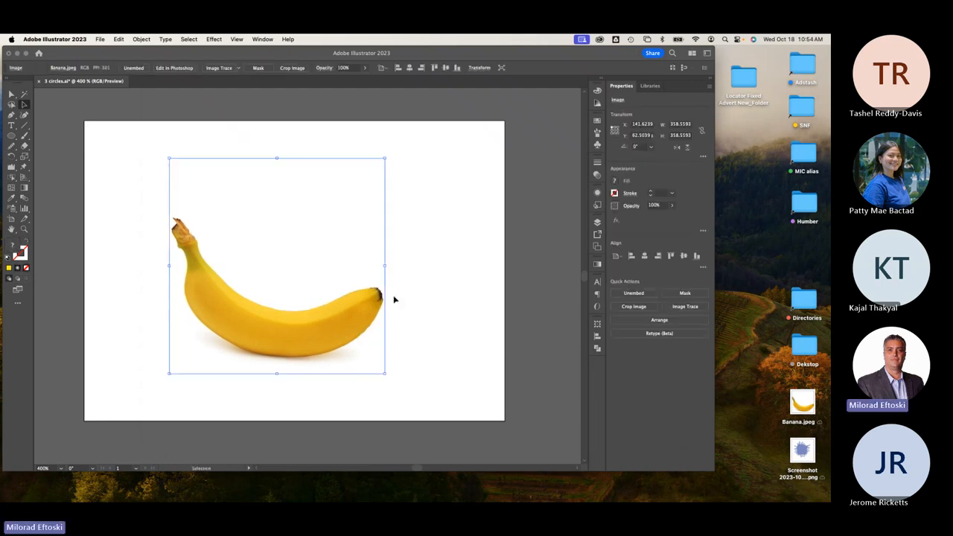
pyautogui.moveTo(385, 266); pyautogui.dragTo(438, 273)
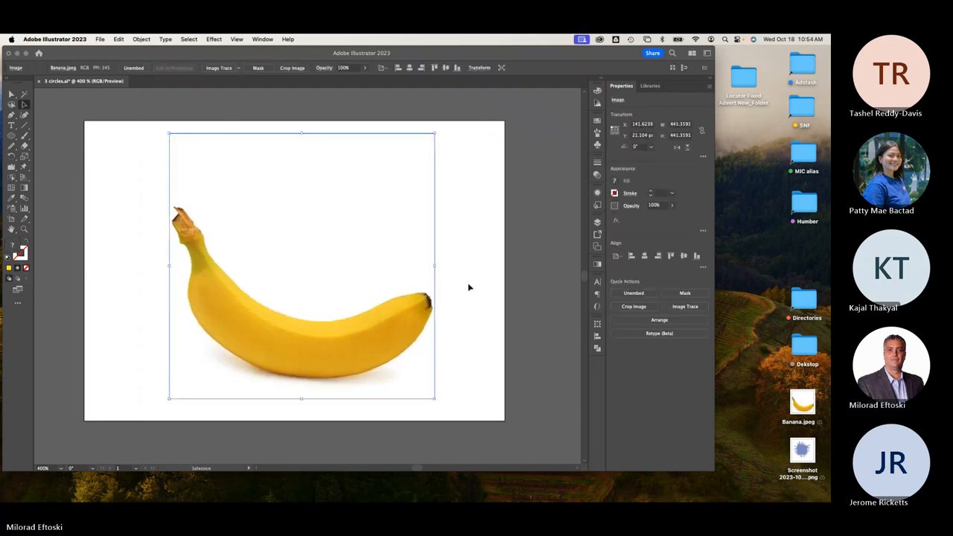
pyautogui.click(468, 287)
pyautogui.moveTo(399, 354); pyautogui.dragTo(394, 346)
pyautogui.click(511, 350)
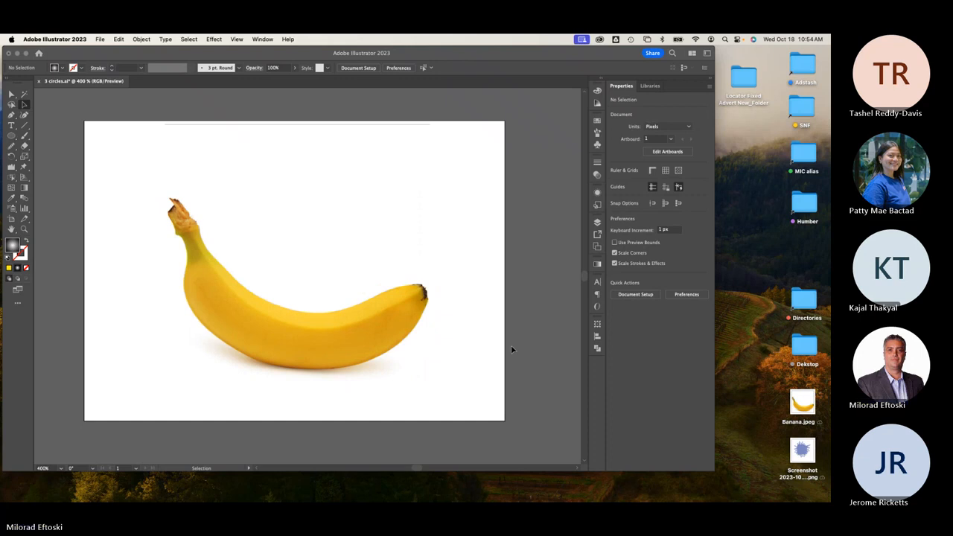
pyautogui.click(397, 345)
pyautogui.moveTo(398, 331); pyautogui.dragTo(398, 332)
pyautogui.click(458, 324)
pyautogui.click(413, 318)
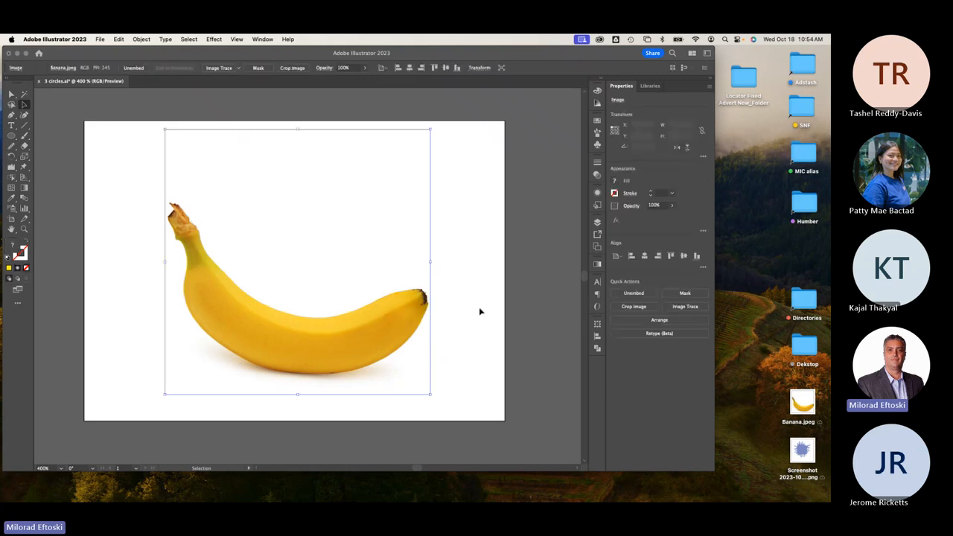
pyautogui.click(481, 311)
pyautogui.click(263, 39)
# Make Layer 1 a template layer named 'Banana template'.
pyautogui.scroll(-2, 326, 403)
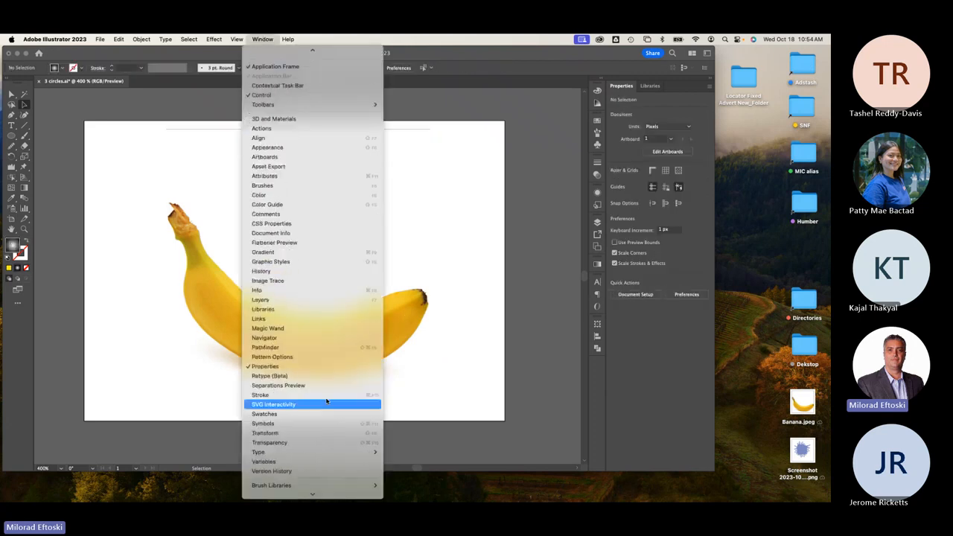
pyautogui.click(293, 303)
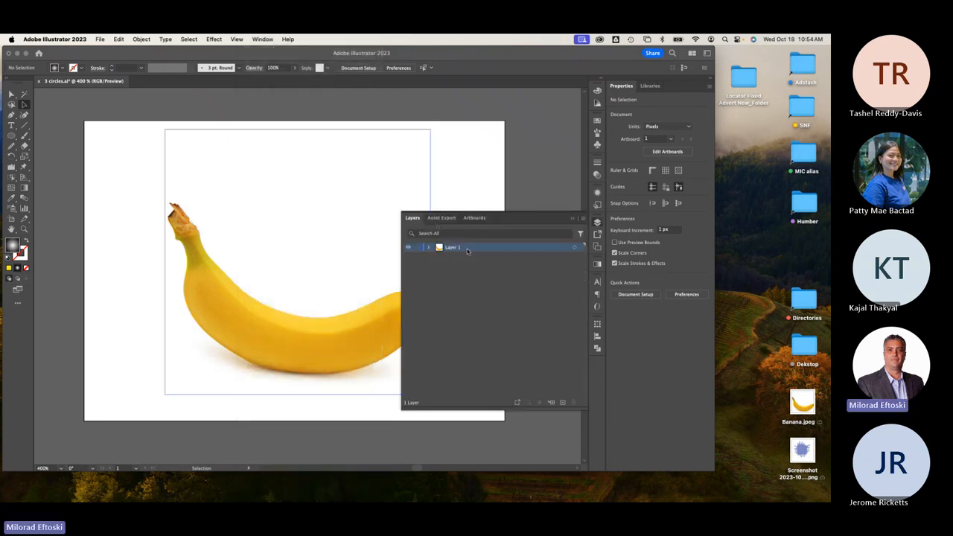
pyautogui.doubleClick(469, 251)
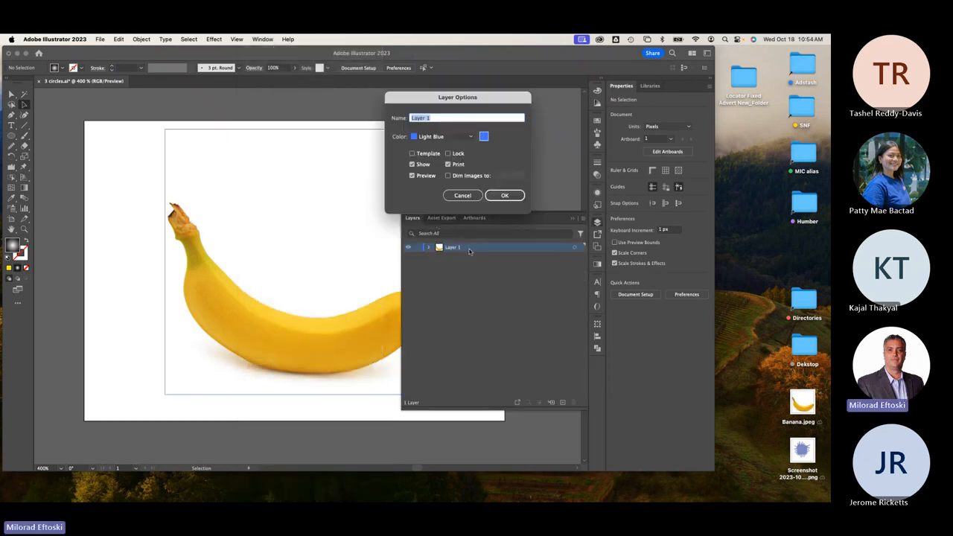
pyautogui.click(411, 154)
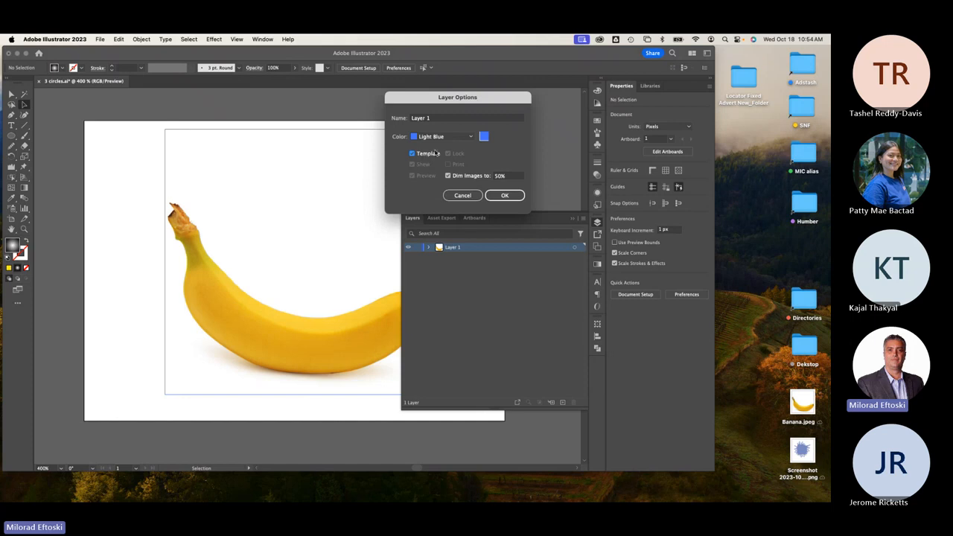
pyautogui.click(414, 119)
pyautogui.write('B')
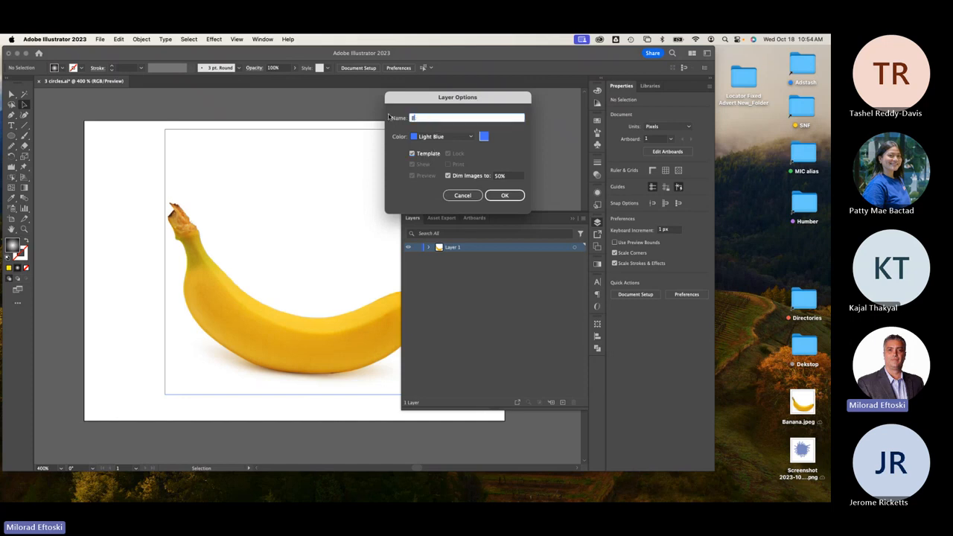
pyautogui.write('anana template')
# Set the layer colour to the preset Yellow and apply the layer options.
pyautogui.click(484, 139)
pyautogui.click(462, 134)
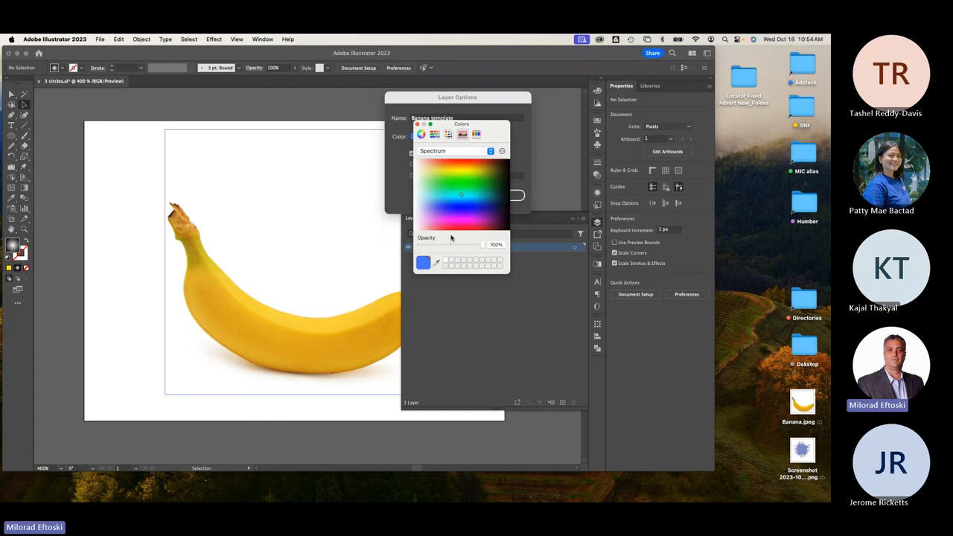
pyautogui.click(460, 172)
pyautogui.click(418, 124)
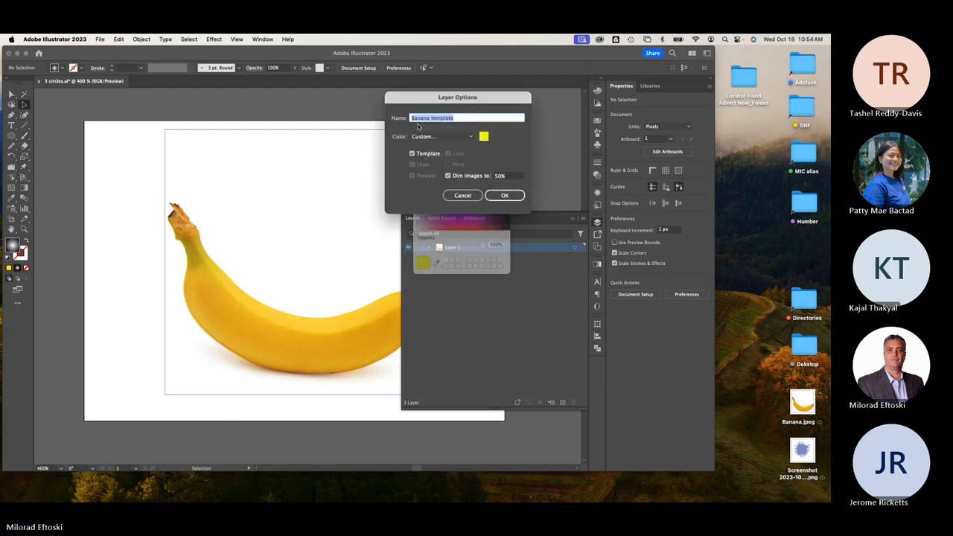
pyautogui.click(484, 138)
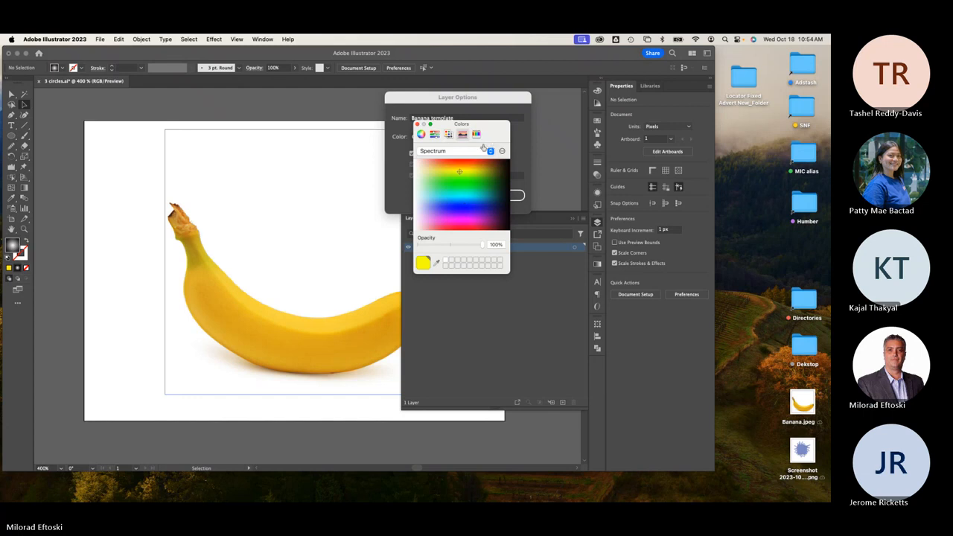
pyautogui.click(417, 124)
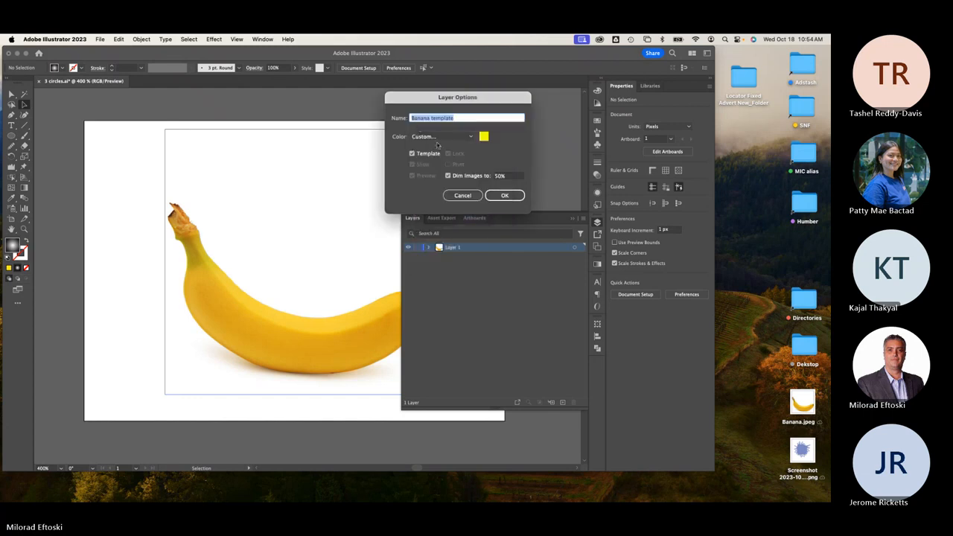
pyautogui.click(438, 138)
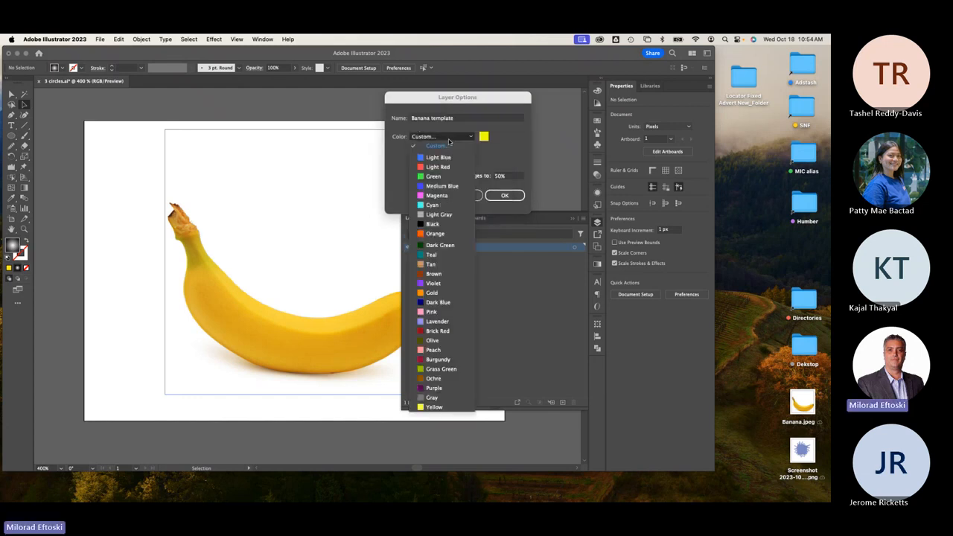
pyautogui.click(434, 408)
pyautogui.click(504, 195)
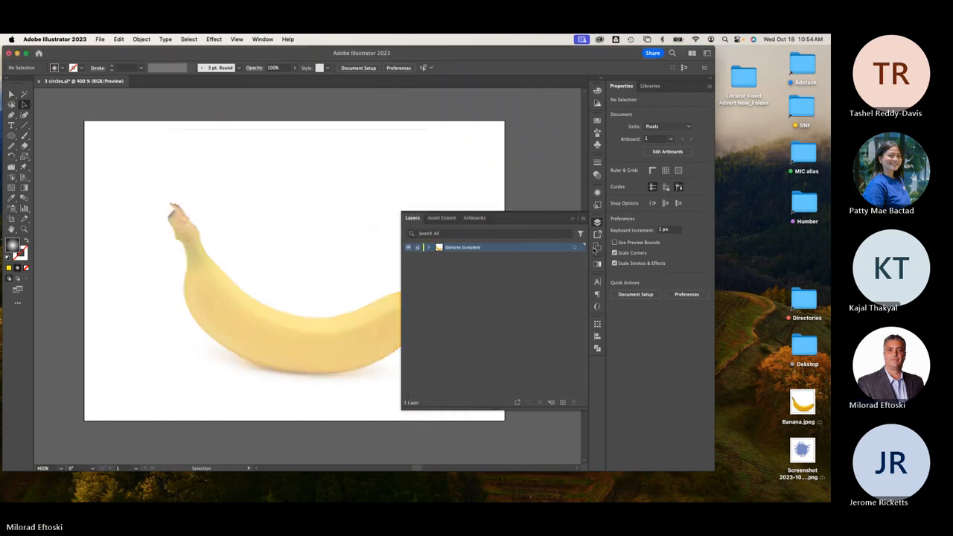
# Close the Layers panel and zoom in on the dimmed banana.
pyautogui.click(597, 222)
pyautogui.press('super+plus')
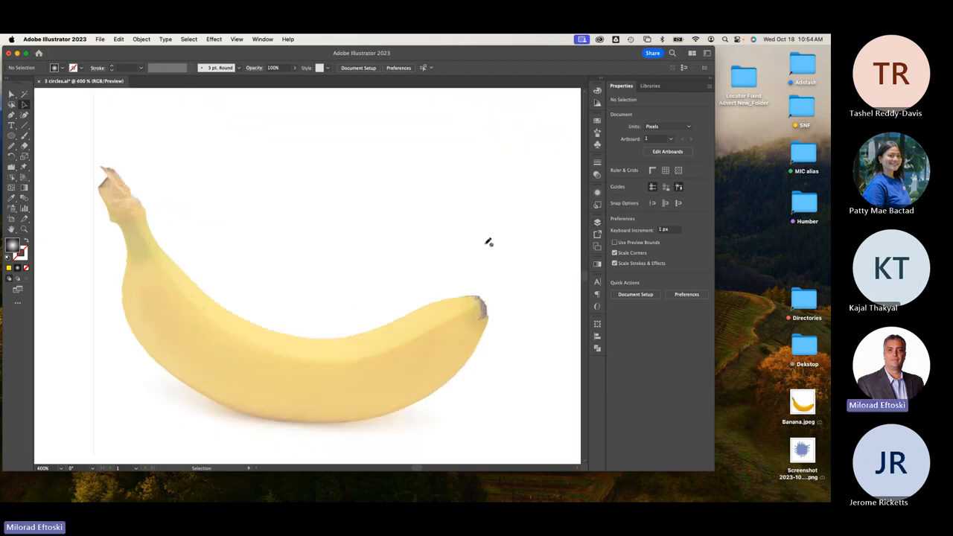
pyautogui.moveTo(430, 311); pyautogui.dragTo(439, 279)
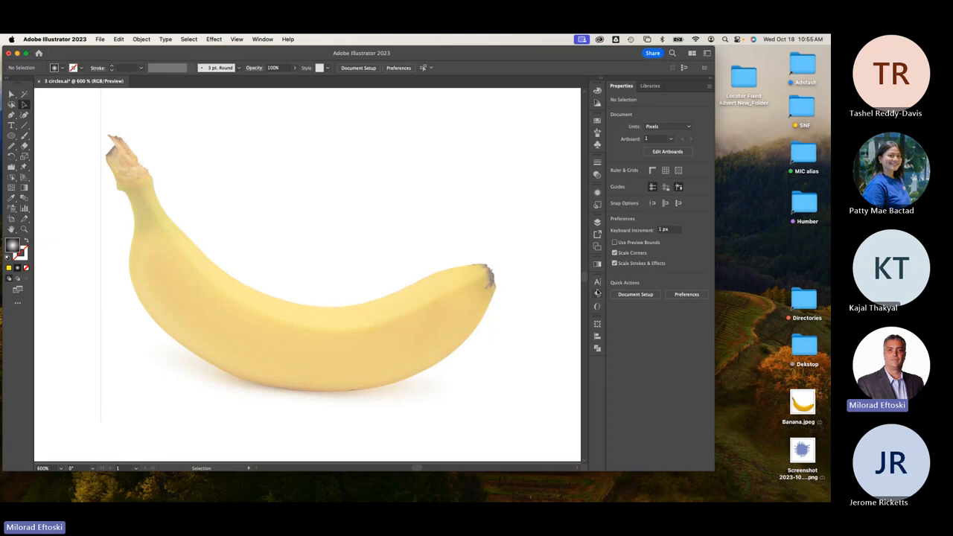
# Create a new layer above Banana template and rename it 'Mesh Drawing'.
pyautogui.click(597, 222)
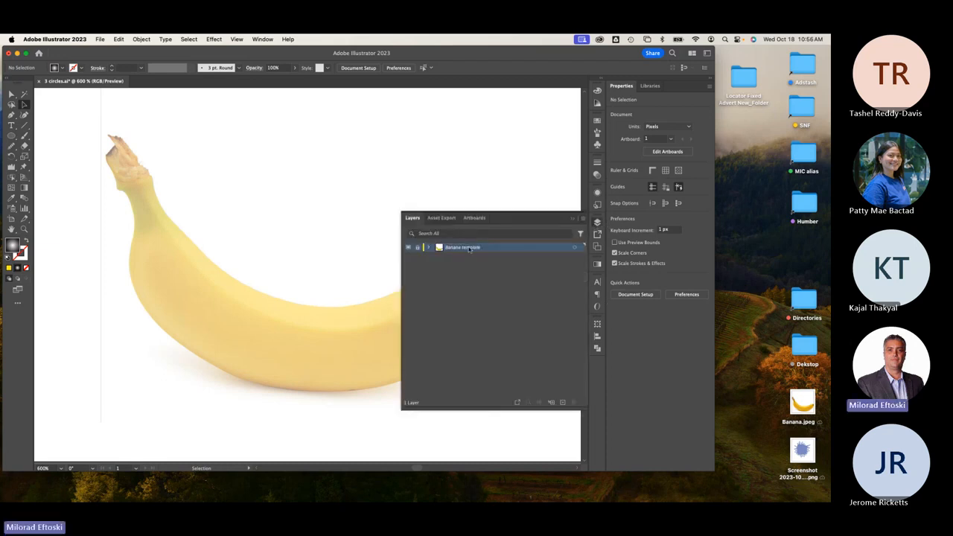
pyautogui.click(563, 402)
pyautogui.doubleClick(455, 249)
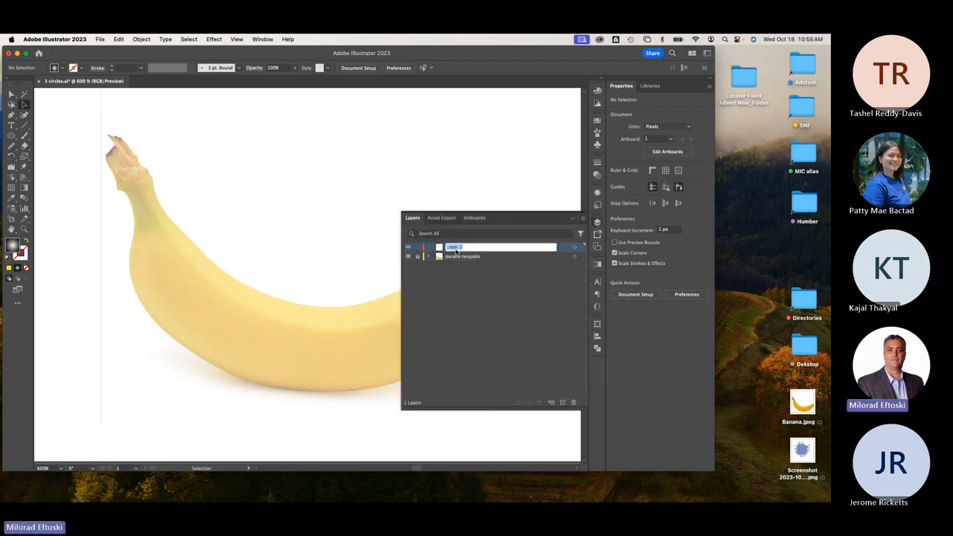
pyautogui.write('Mesh Drawing')
pyautogui.press('Return')
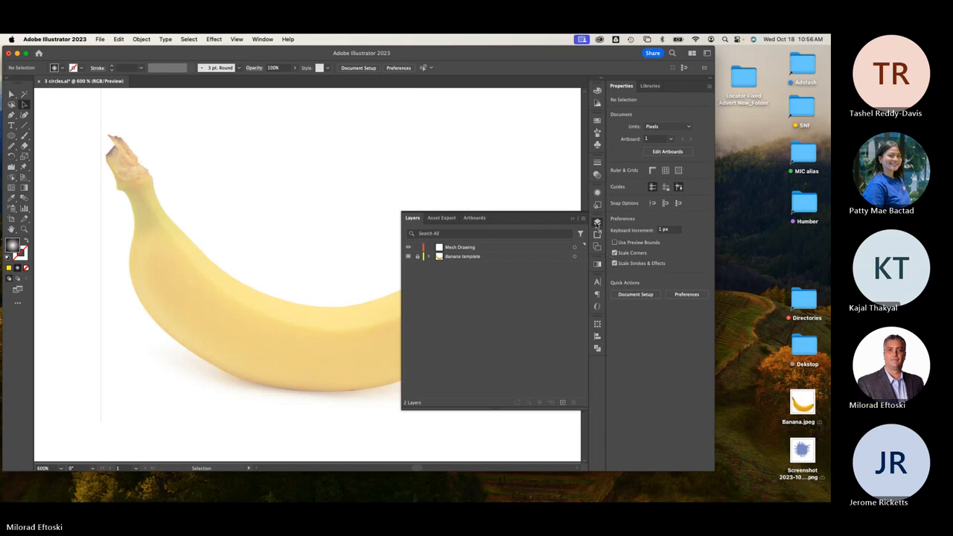
pyautogui.click(598, 223)
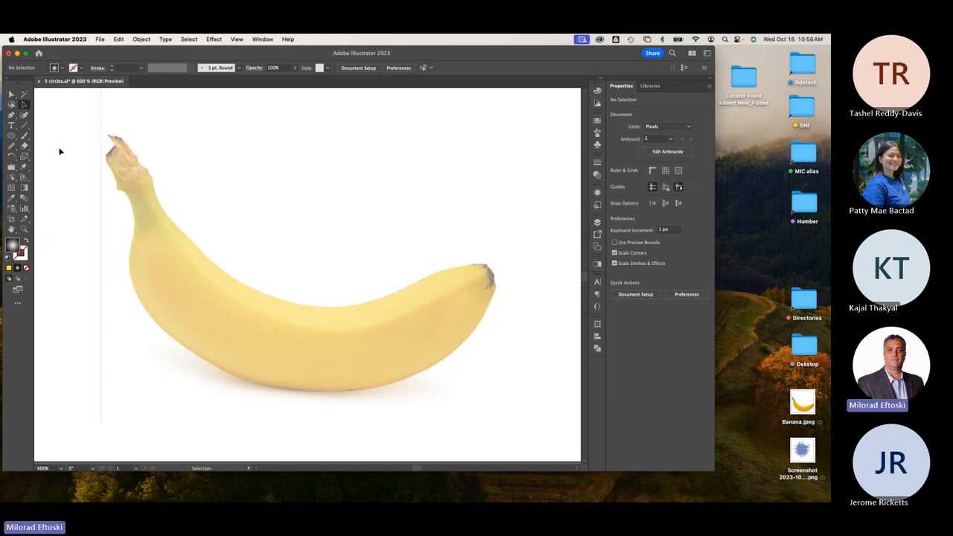
# Draw a wide rectangle across the banana with default fill and stroke.
pyautogui.click(11, 136)
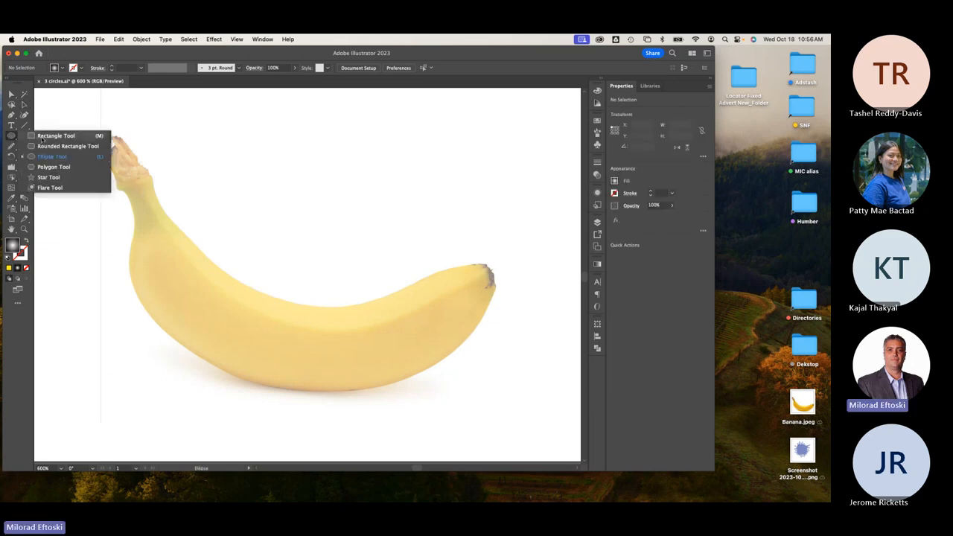
pyautogui.click(42, 137)
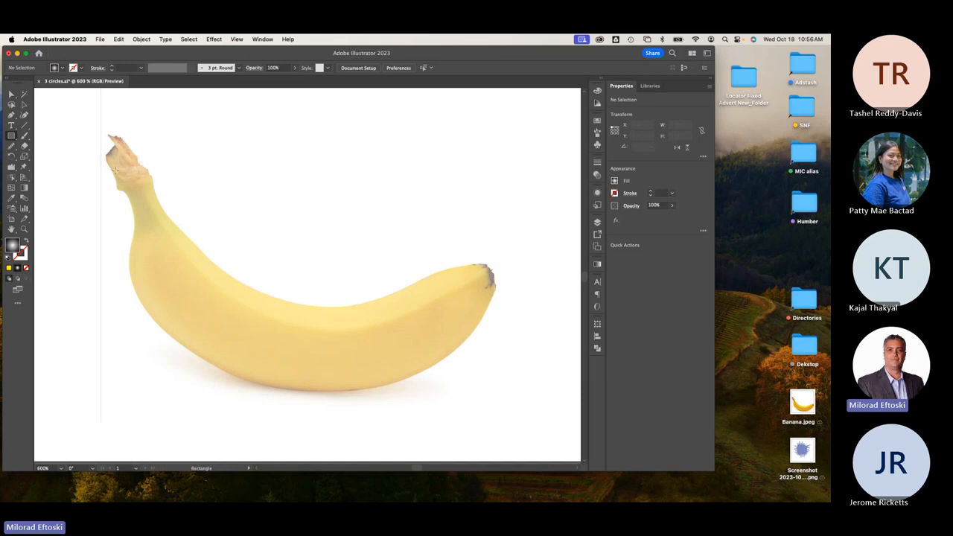
pyautogui.moveTo(101, 185)
pyautogui.mouseDown()
pyautogui.moveTo(253, 253)
pyautogui.moveTo(402, 289)
pyautogui.moveTo(536, 291)
pyautogui.mouseUp()
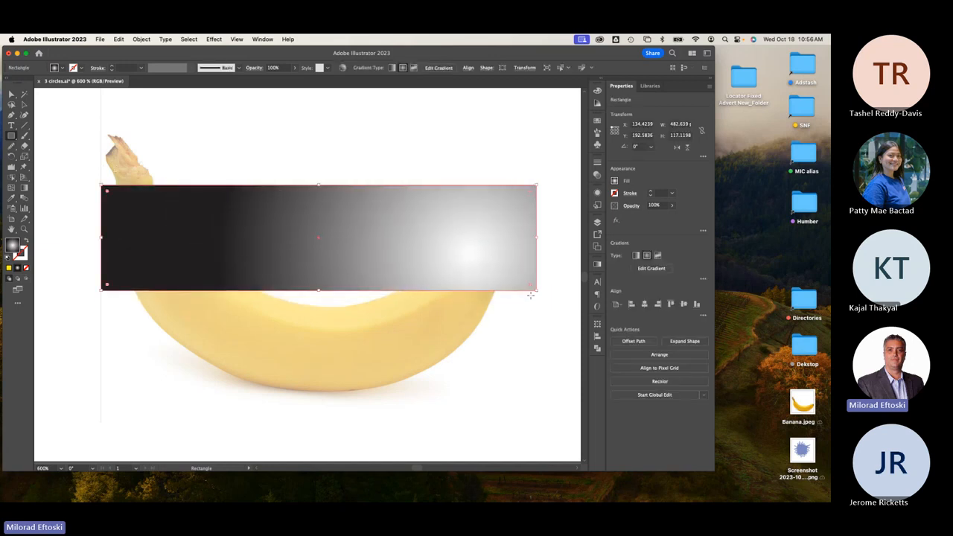
pyautogui.press('d')
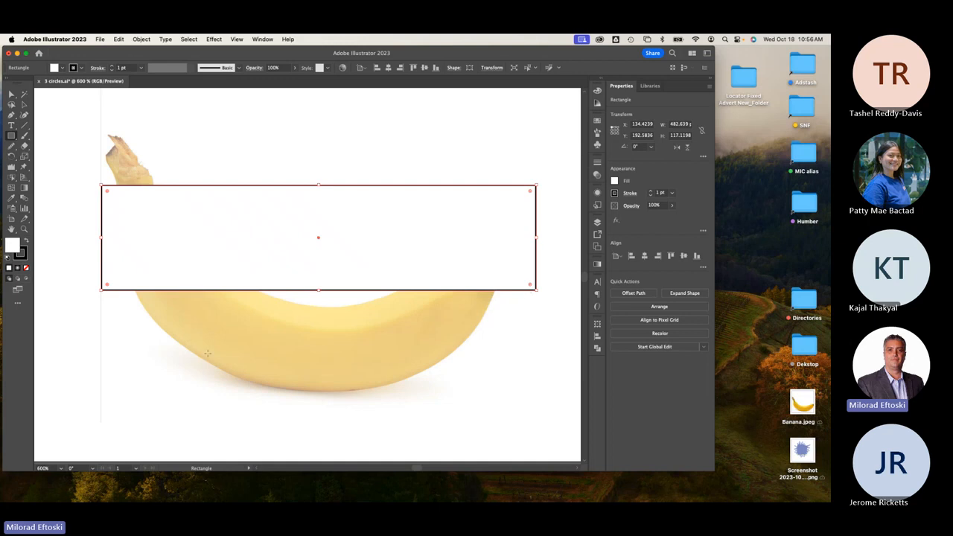
# Move the rectangle below the banana and fill it with yellow sampled from the photo.
pyautogui.click(24, 105)
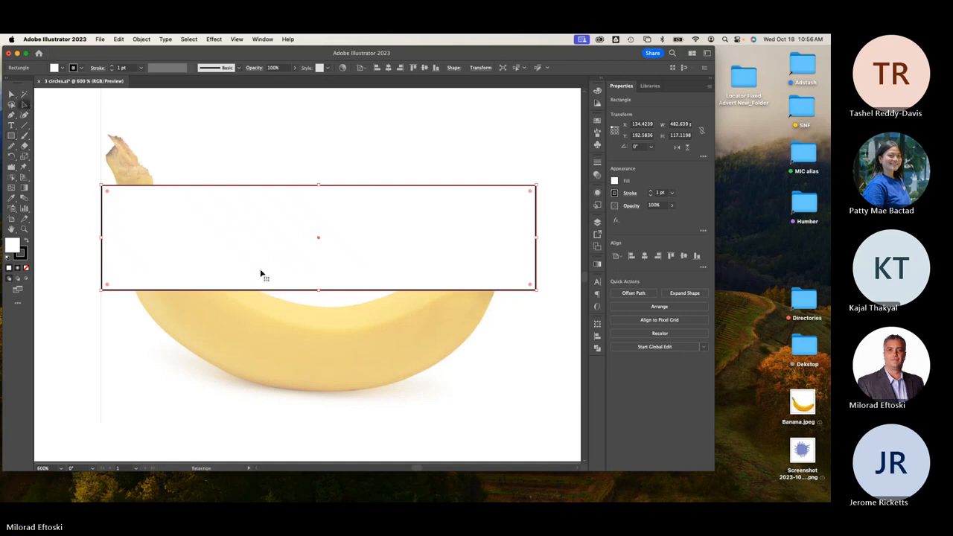
pyautogui.moveTo(264, 276); pyautogui.dragTo(260, 419)
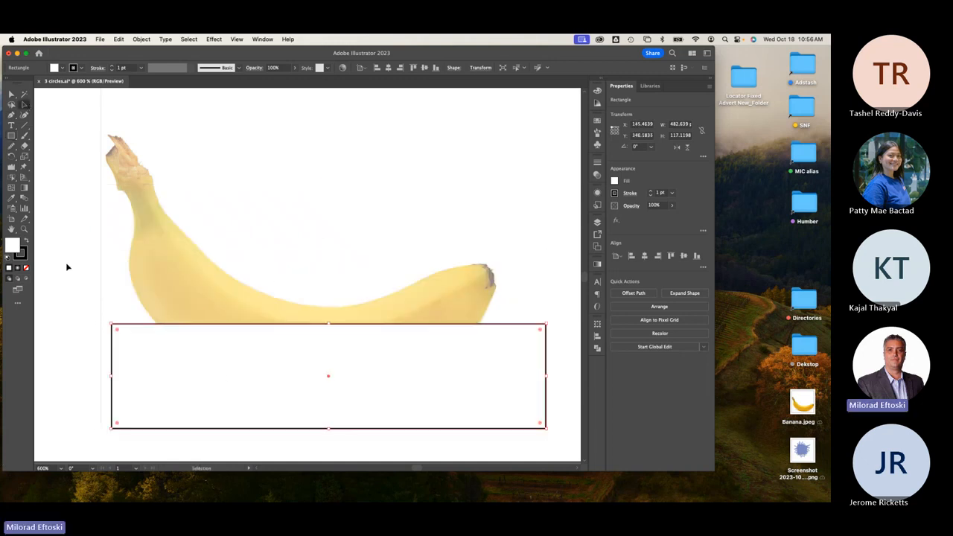
pyautogui.click(12, 198)
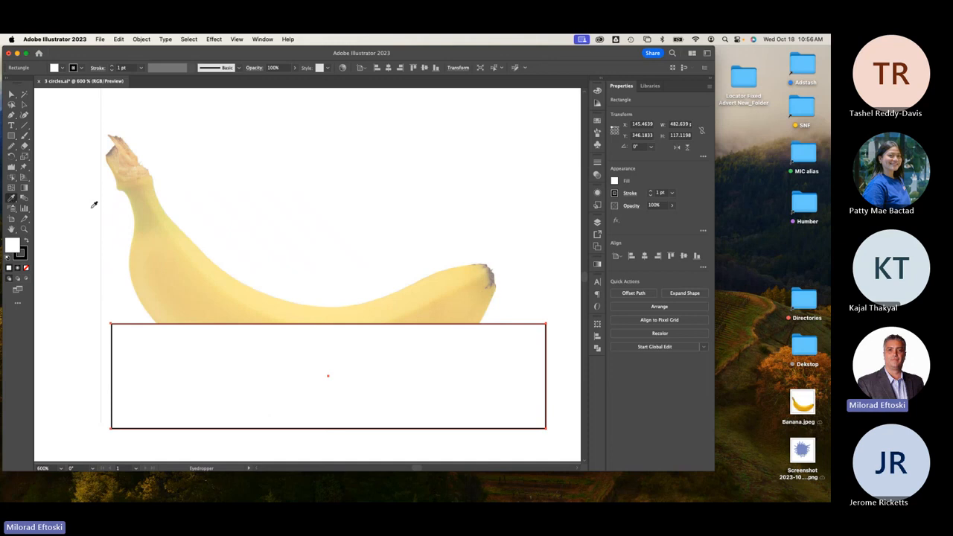
pyautogui.click(180, 255)
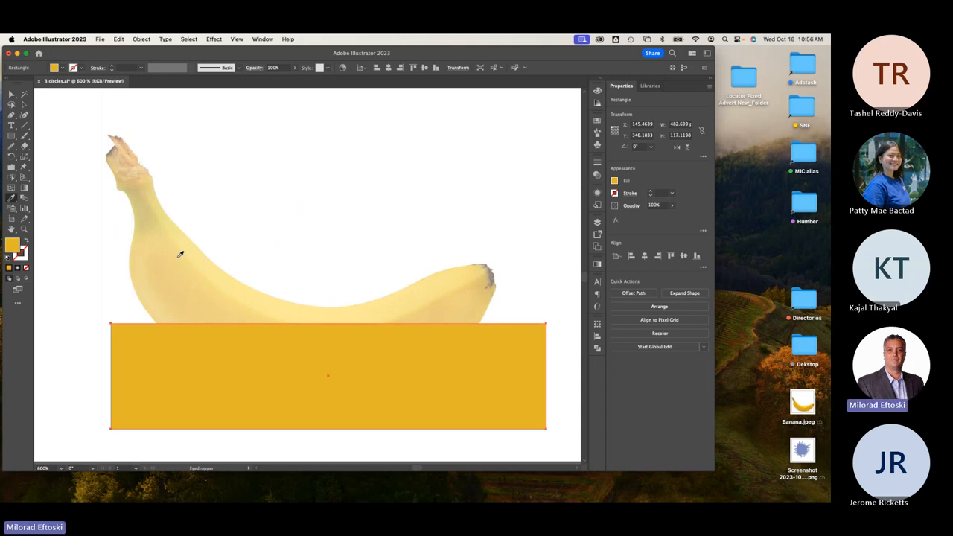
# Move the rectangle up over the banana and give it a black 1 pt outline.
pyautogui.click(24, 105)
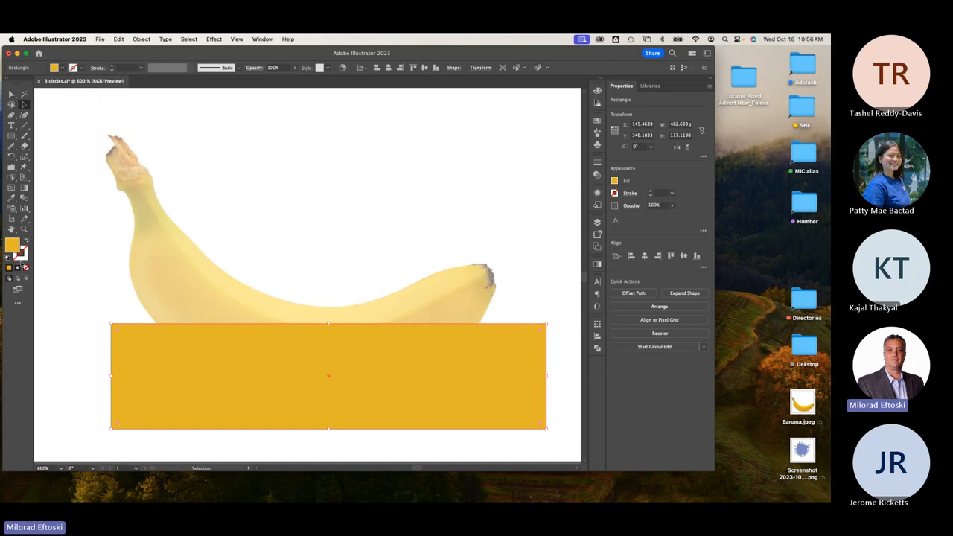
pyautogui.moveTo(159, 348); pyautogui.dragTo(158, 260)
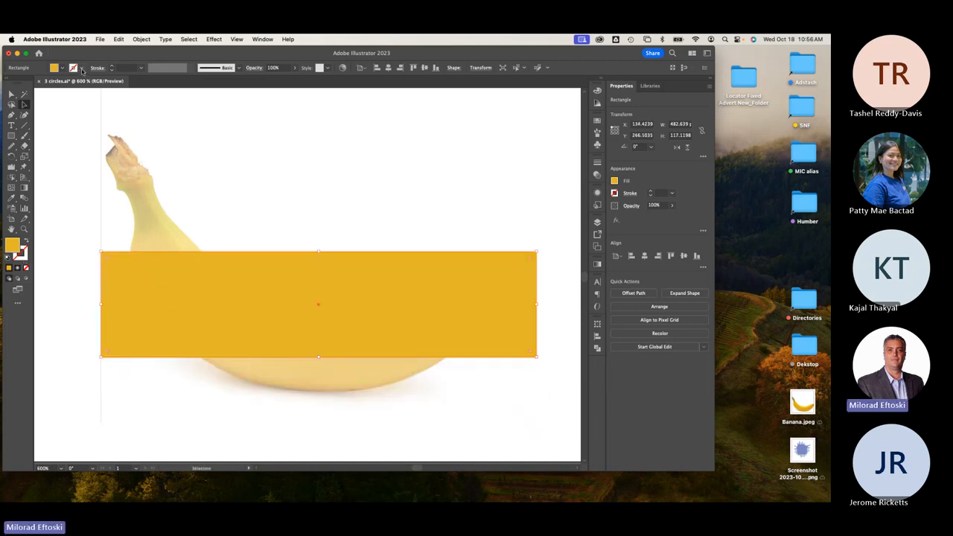
pyautogui.click(82, 69)
pyautogui.click(25, 84)
pyautogui.click(286, 146)
pyautogui.click(286, 146)
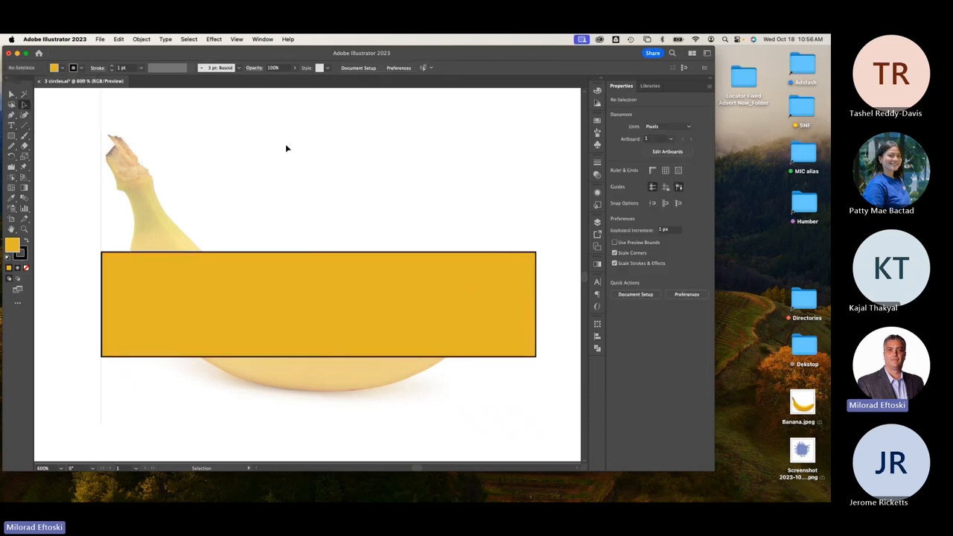
# Set the rectangle's stroke to None and nudge it into place over the banana.
pyautogui.click(304, 279)
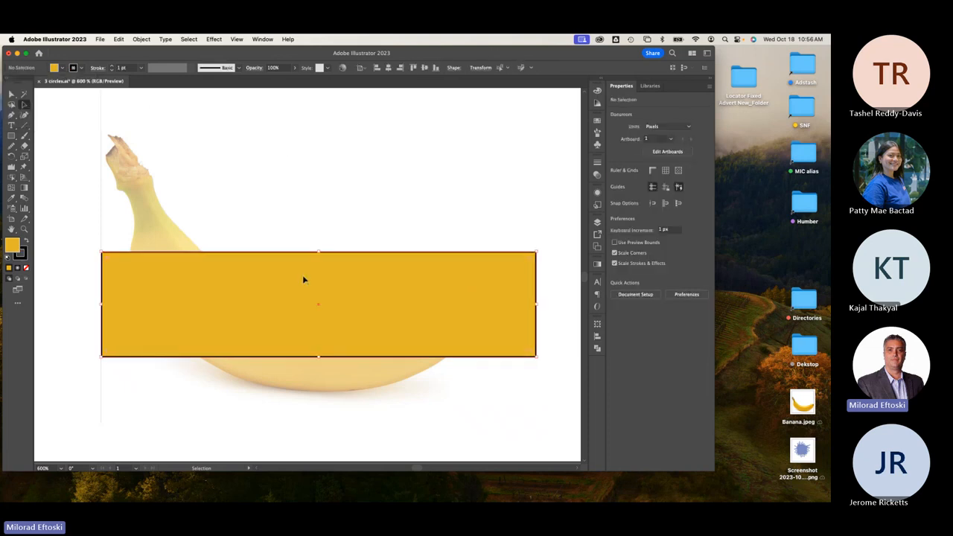
pyautogui.click(82, 69)
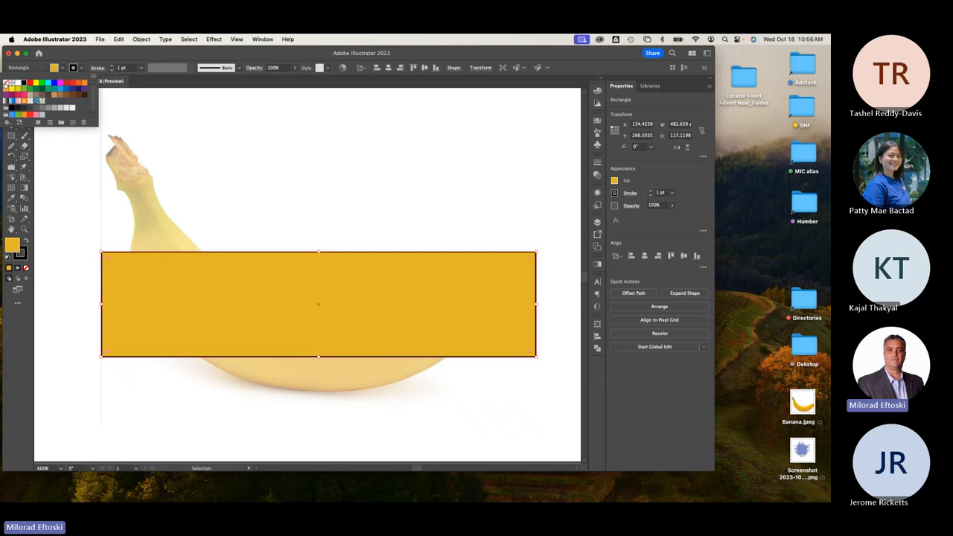
pyautogui.click(7, 83)
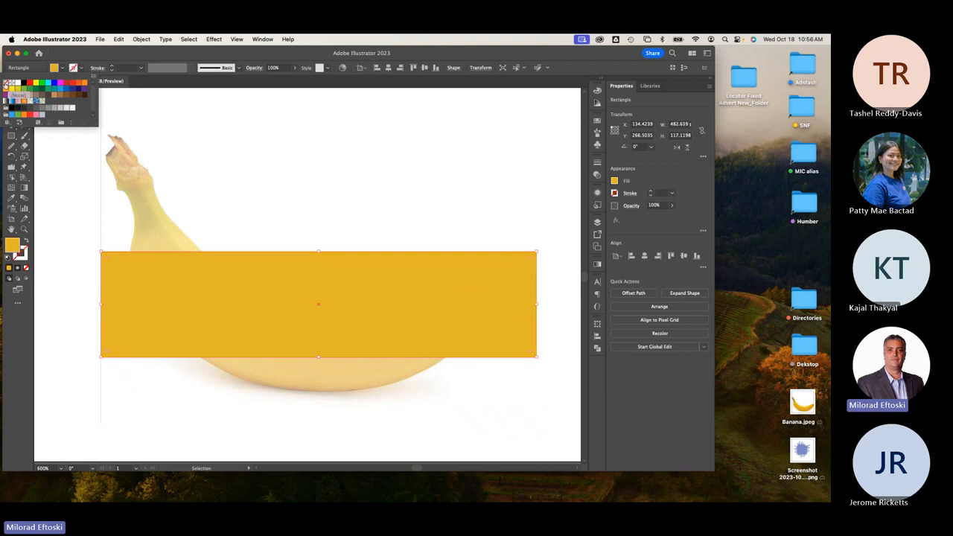
pyautogui.click(88, 57)
pyautogui.moveTo(280, 268); pyautogui.dragTo(289, 287)
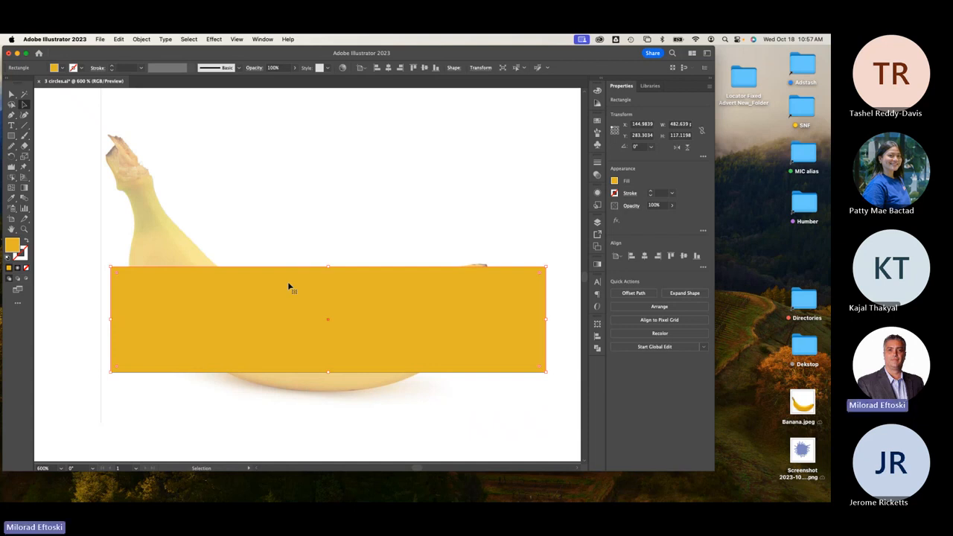
# Toggle between Outline and Preview views to see the banana beneath the rectangle.
pyautogui.press('super+y')
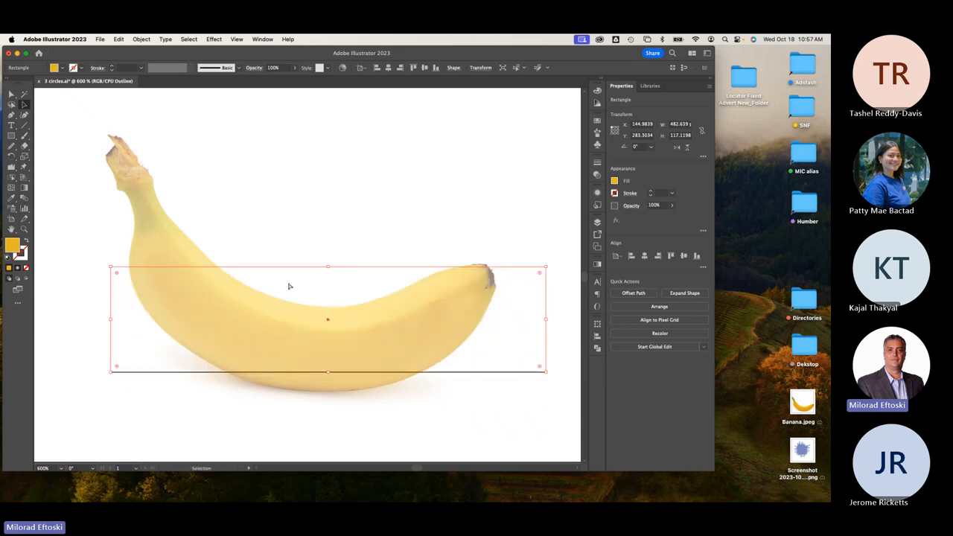
pyautogui.press('super+y')
pyautogui.press('super+y')
pyautogui.press('super+y')
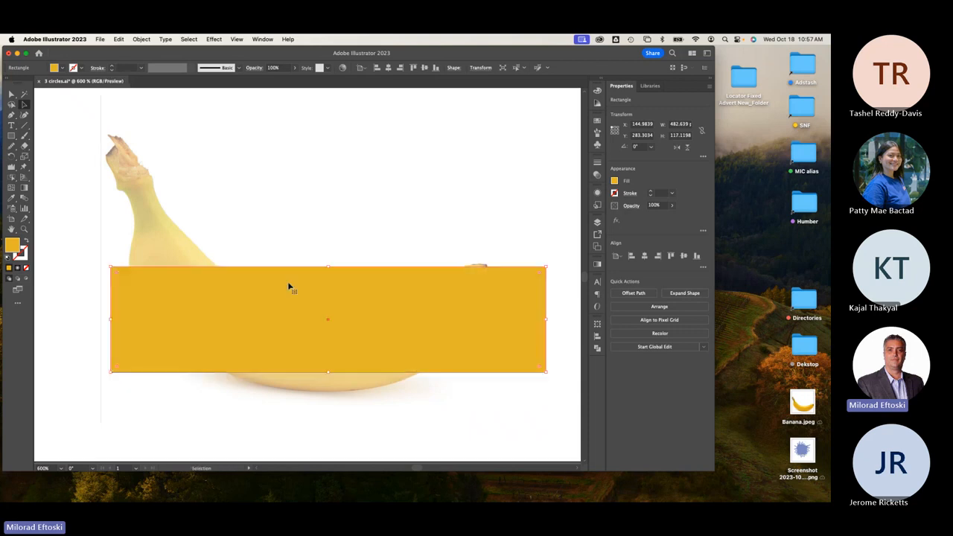
pyautogui.press('super+y')
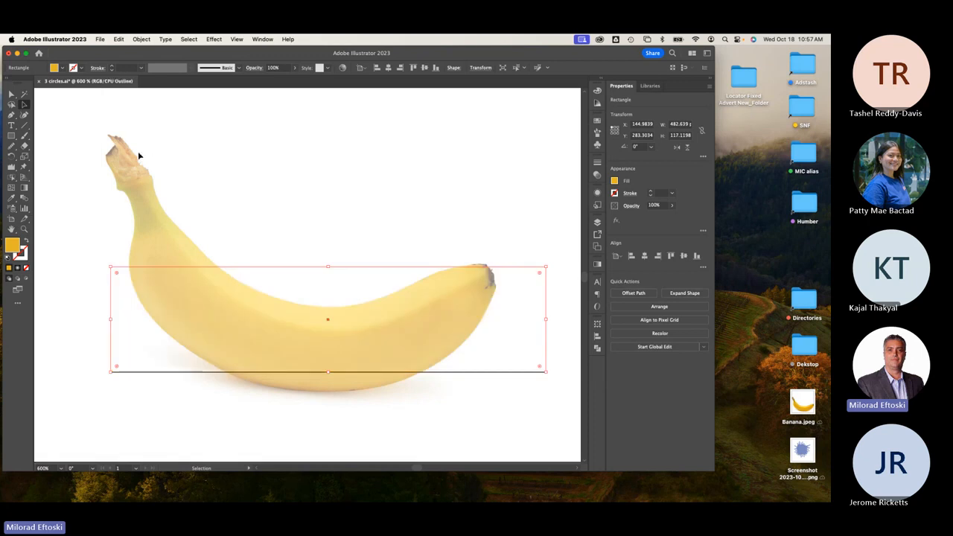
pyautogui.press('super+y')
pyautogui.press('super+y')
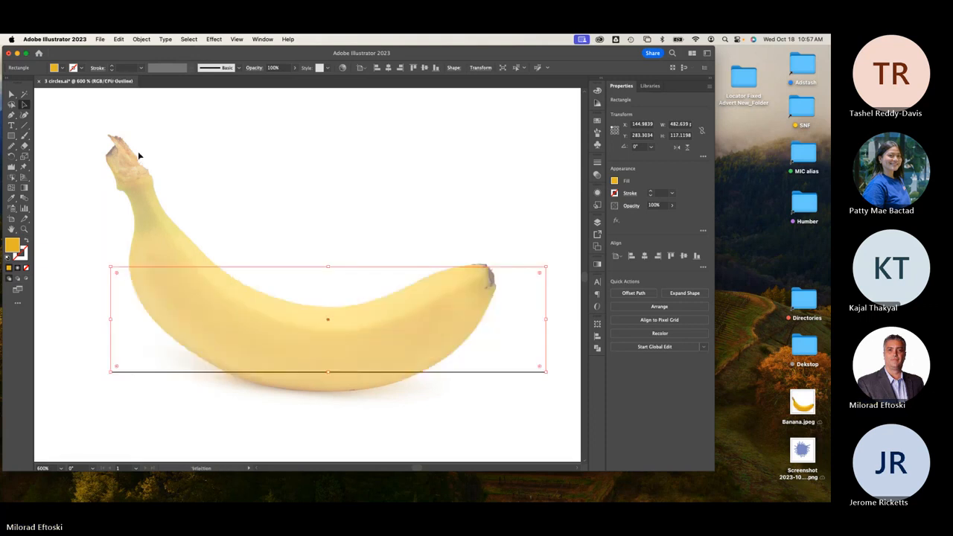
# Turn off template mode on the Banana template layer and select the banana image.
pyautogui.click(597, 222)
pyautogui.doubleClick(513, 260)
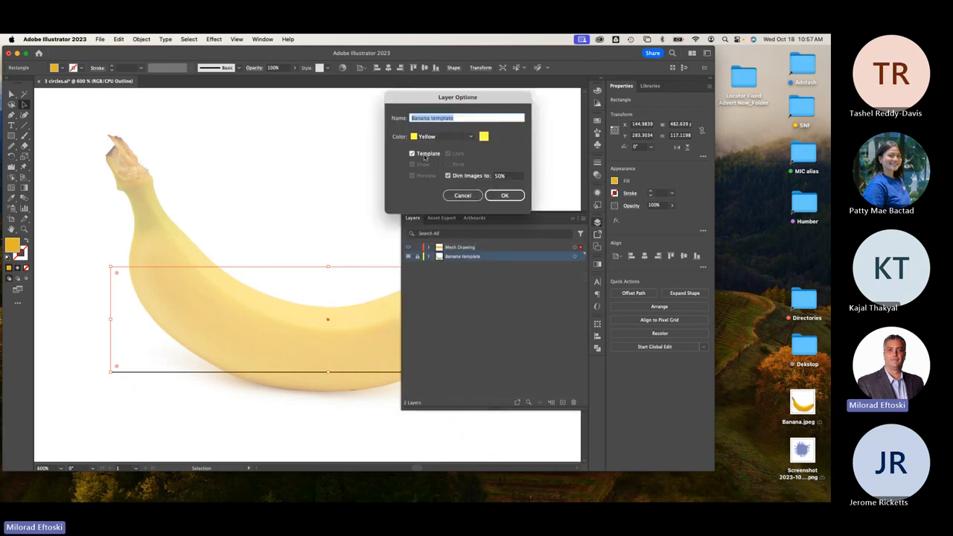
pyautogui.click(425, 155)
pyautogui.click(504, 195)
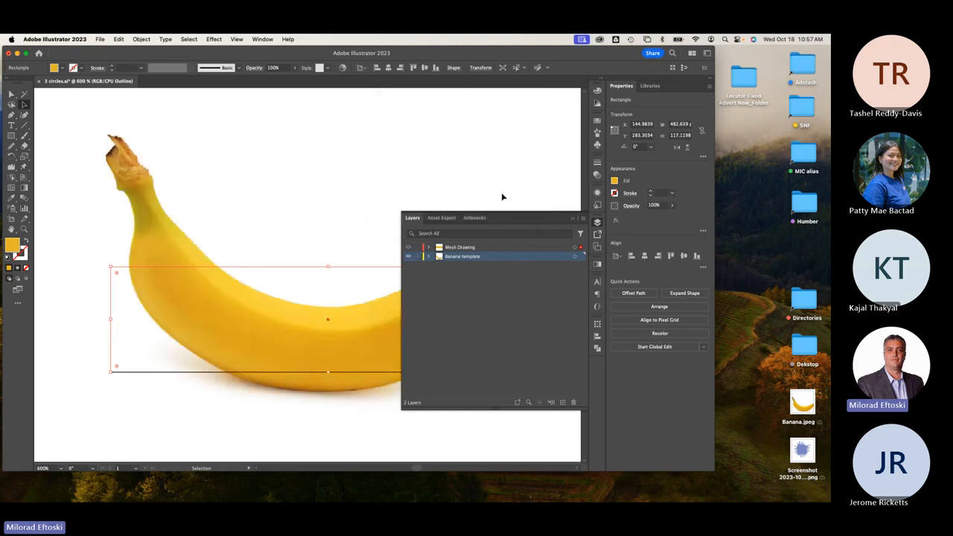
pyautogui.click(422, 185)
# Compare preview and outline views, then make Banana template a dimmed locked template again.
pyautogui.press('super+y')
pyautogui.press('super+y')
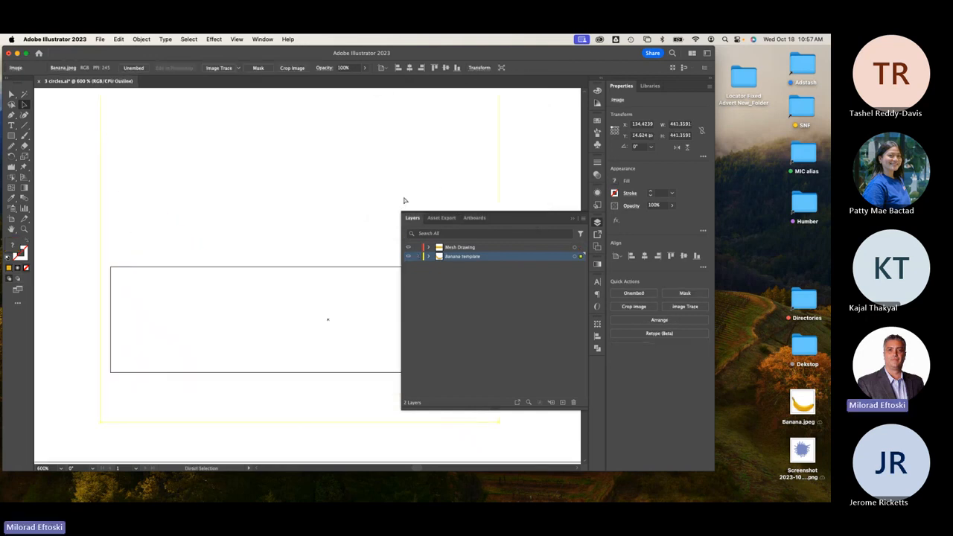
pyautogui.press('super+y')
pyautogui.press('super+y')
pyautogui.press('super+y')
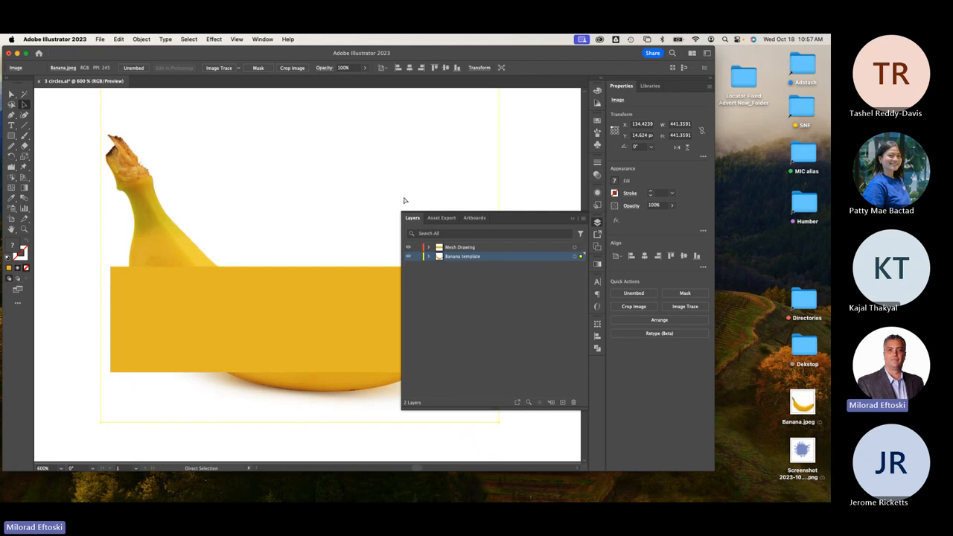
pyautogui.press('super+y')
pyautogui.press('super+y')
pyautogui.doubleClick(521, 258)
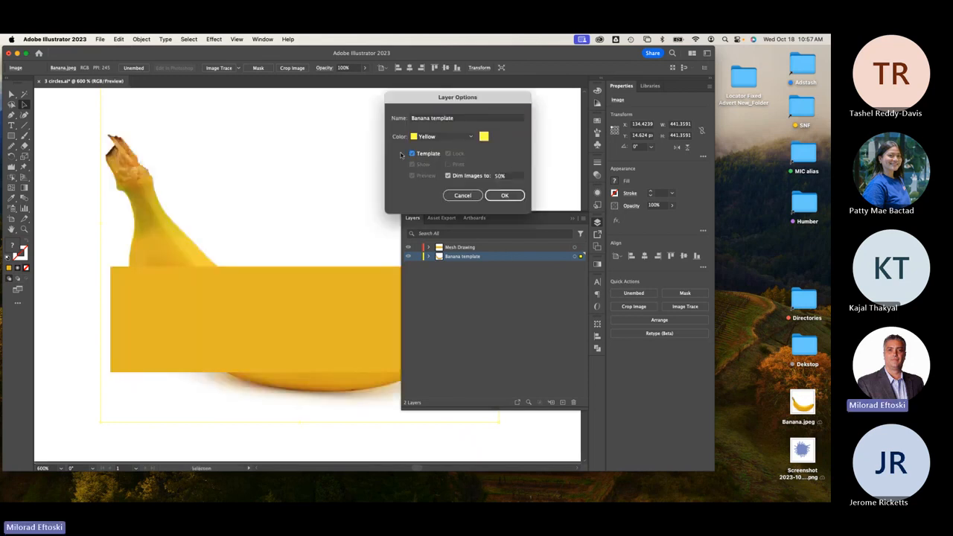
pyautogui.click(499, 195)
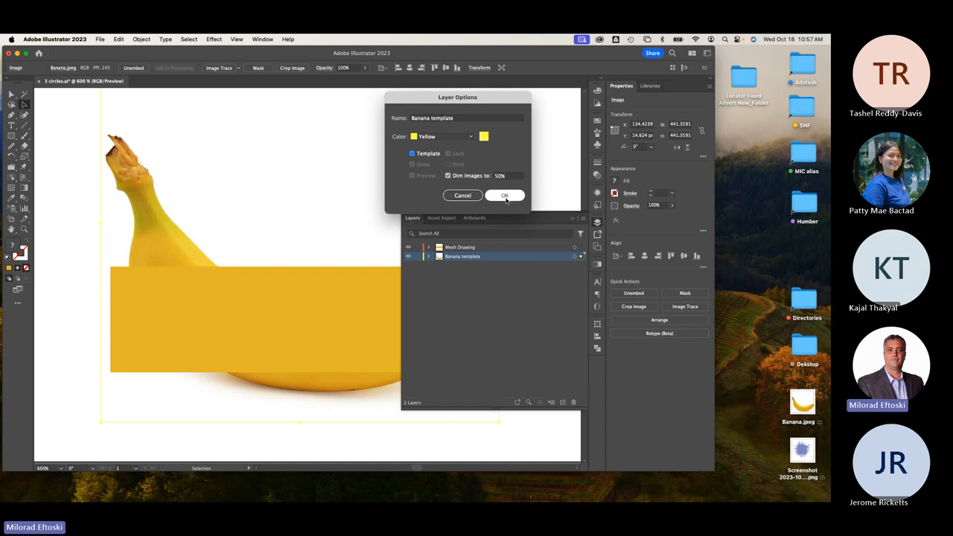
# Make Mesh Drawing the active layer and select the rectangle in outline view.
pyautogui.click(480, 247)
pyautogui.press('super+y')
pyautogui.press('super+y')
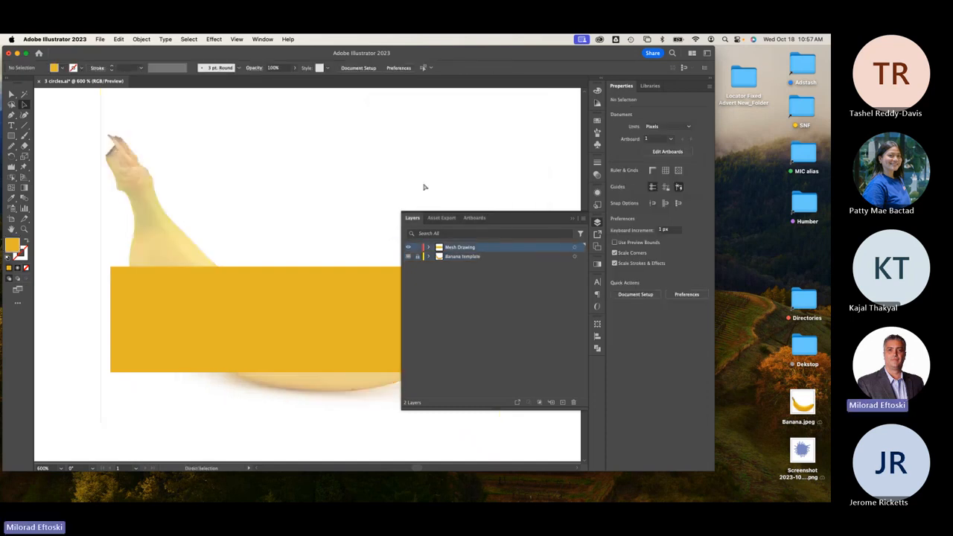
pyautogui.press('super+y')
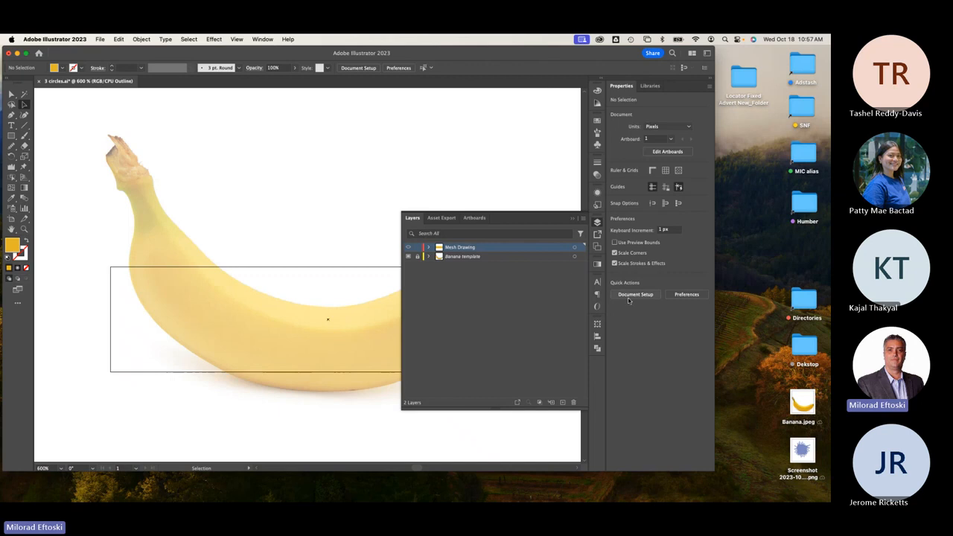
pyautogui.click(597, 222)
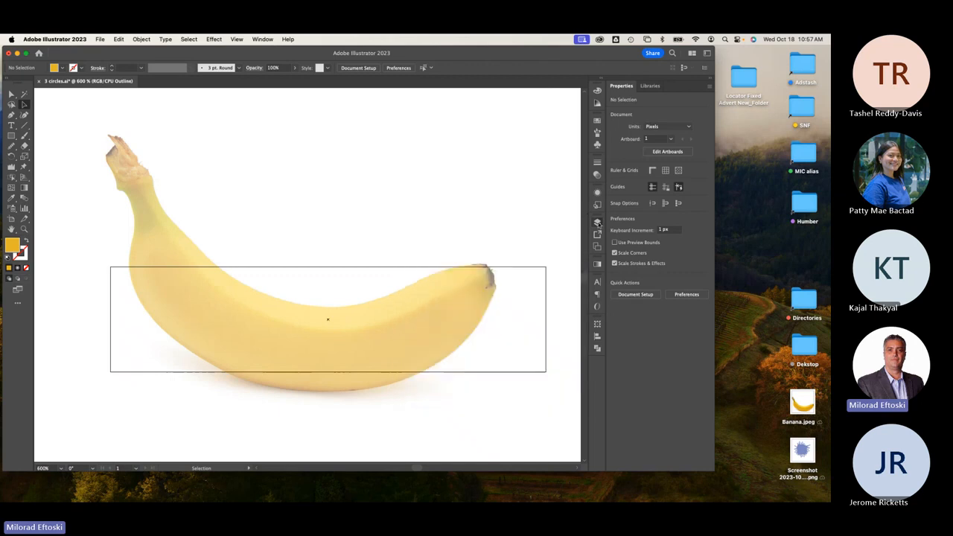
pyautogui.click(351, 267)
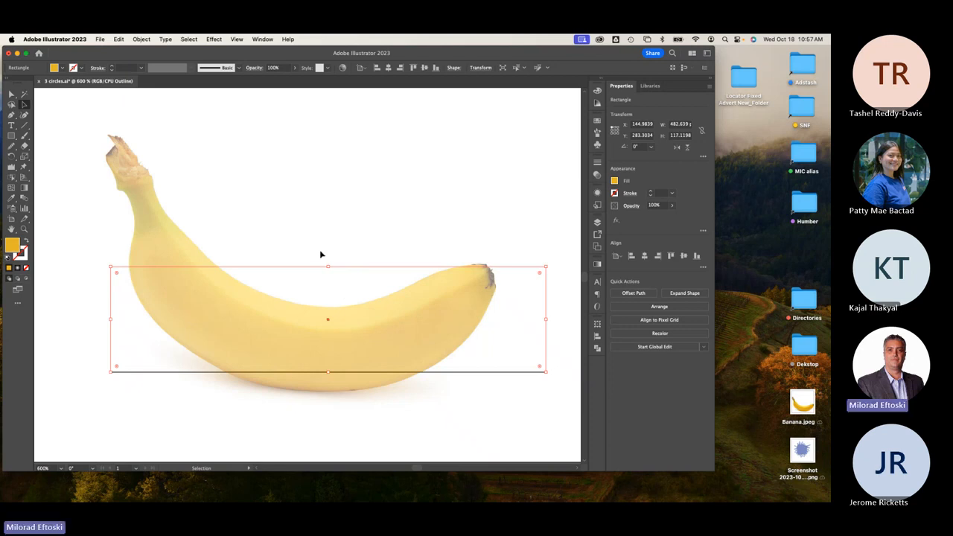
# Choose the Mesh tool (U) from the toolbar.
pyautogui.click(11, 187)
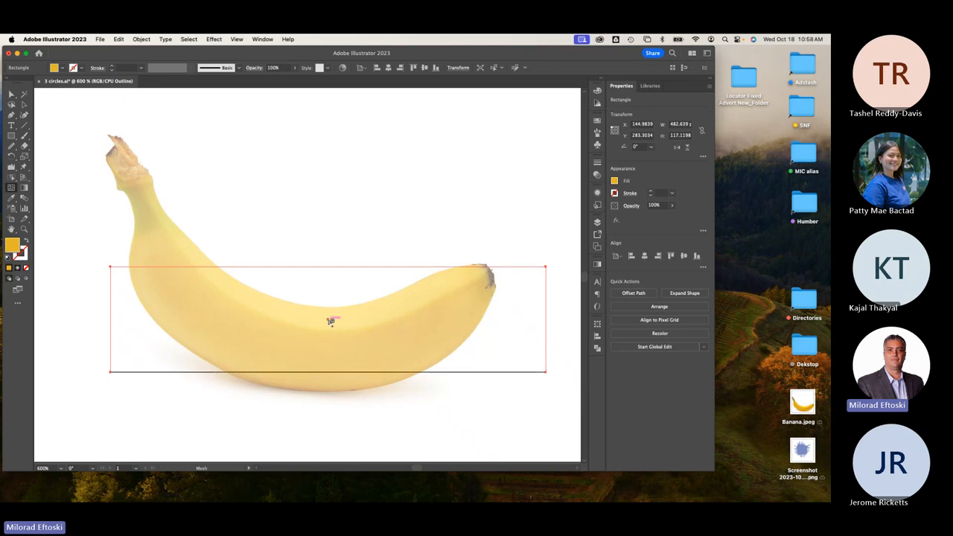
# Convert the rectangle to a mesh and add several vertical mesh lines across the banana.
pyautogui.click(329, 321)
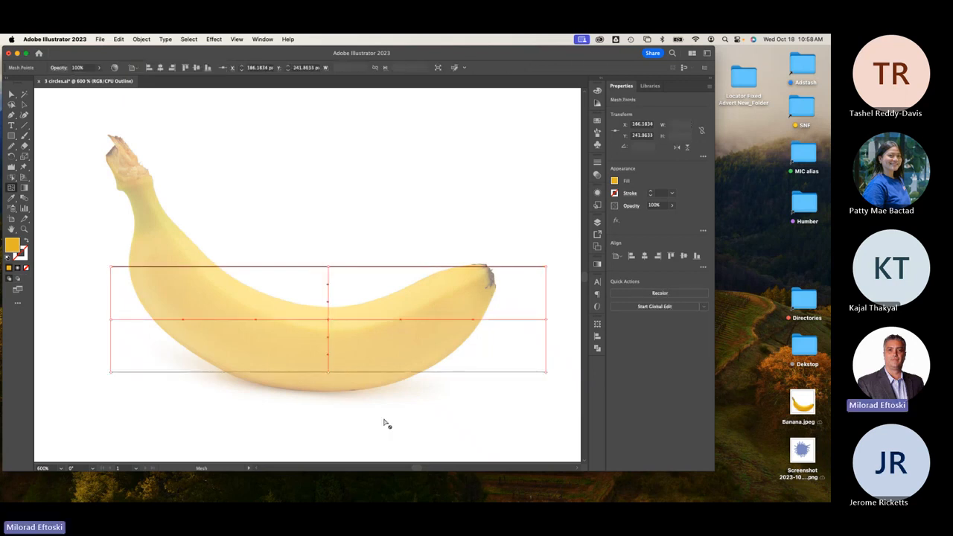
pyautogui.click(430, 325)
pyautogui.hscroll(-2, 212, 335)
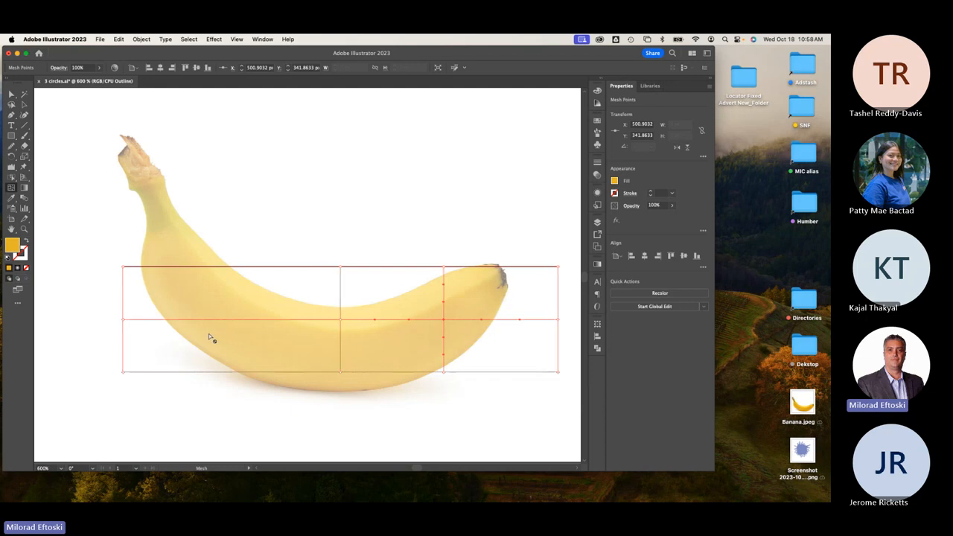
pyautogui.click(263, 321)
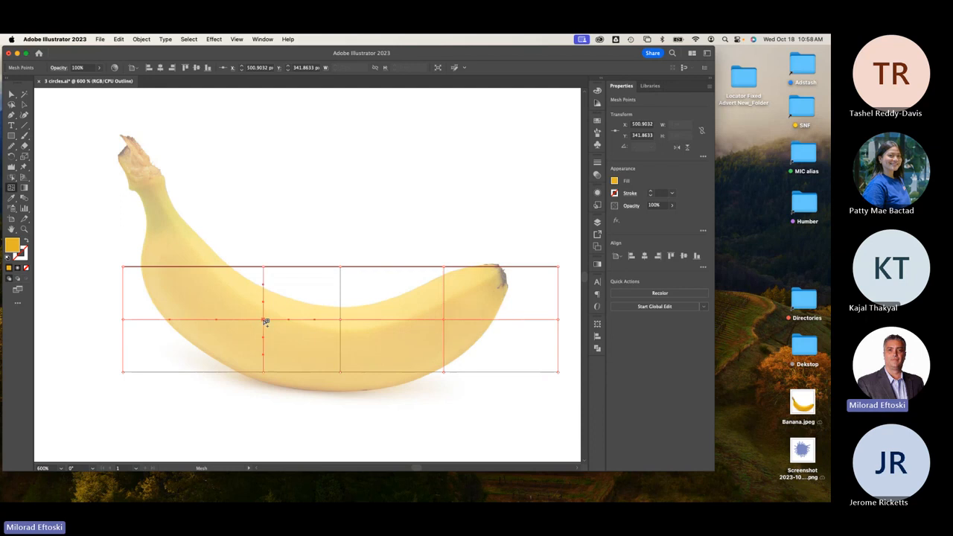
pyautogui.click(193, 320)
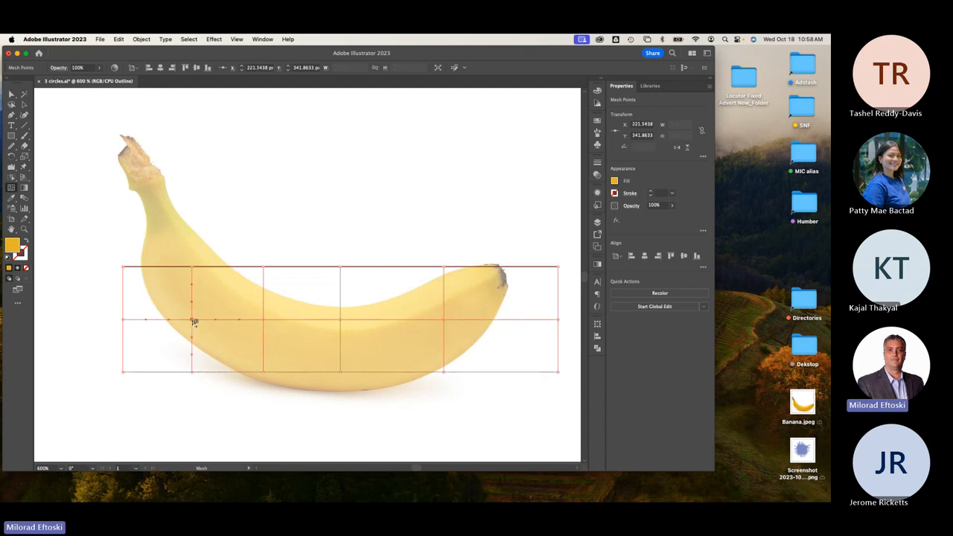
pyautogui.click(397, 320)
pyautogui.click(506, 321)
# Undo the extra mesh lines and re-add four evenly spaced vertical lines for six columns.
pyautogui.press('cmd+z')
pyautogui.press('cmd+z')
pyautogui.press('cmd+z')
pyautogui.press('cmd+z')
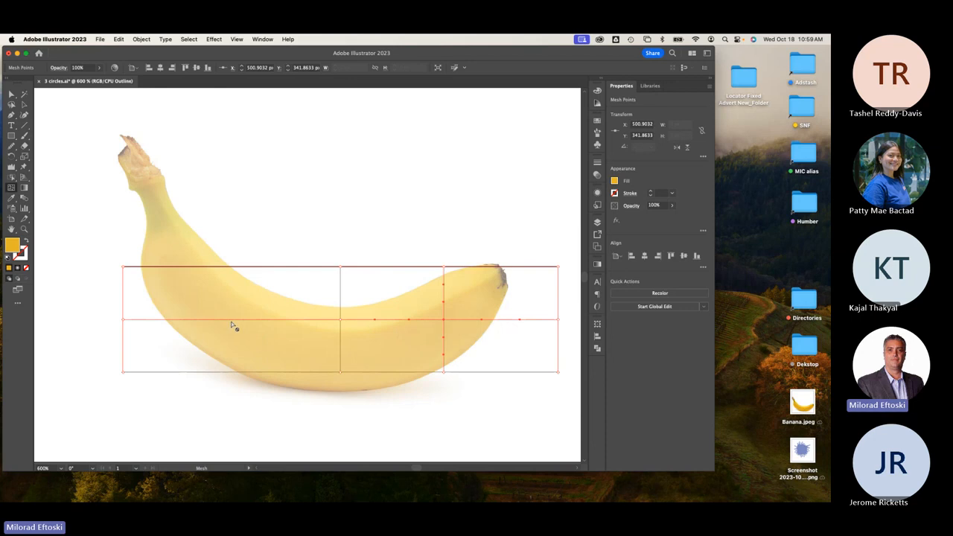
pyautogui.press('cmd+z')
pyautogui.click(415, 320)
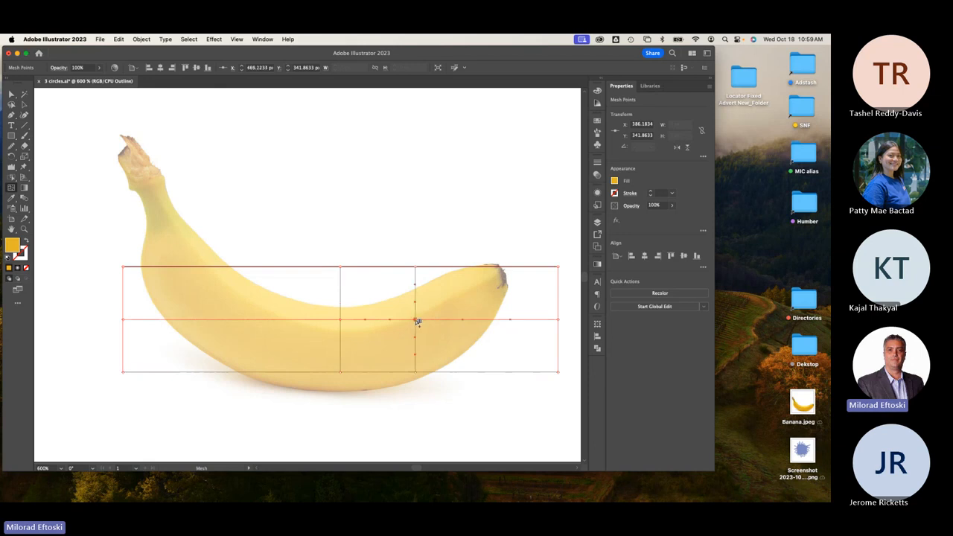
pyautogui.click(485, 320)
pyautogui.click(277, 320)
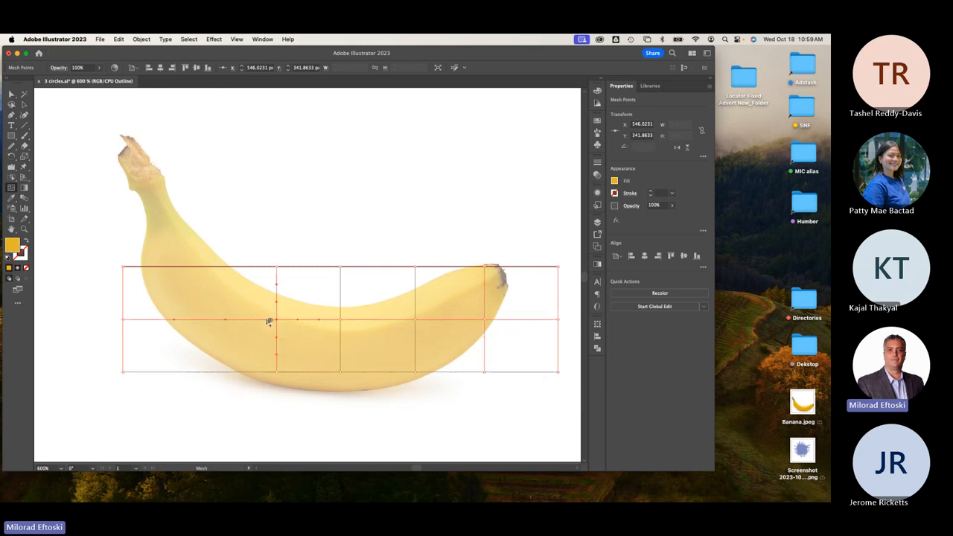
pyautogui.click(201, 320)
# Deselect the mesh, compare fill and outline views, and return to Direct Selection.
pyautogui.click(12, 95)
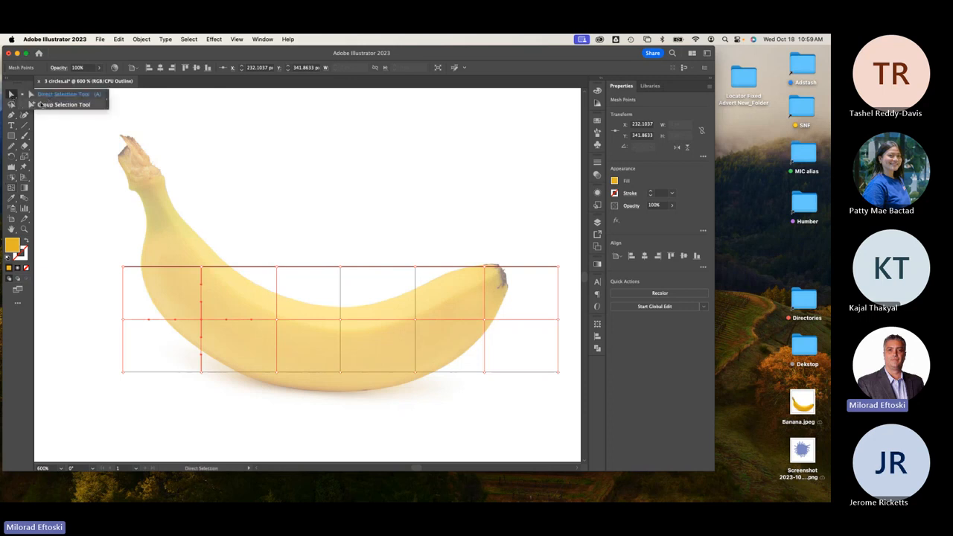
pyautogui.click(61, 95)
pyautogui.click(265, 166)
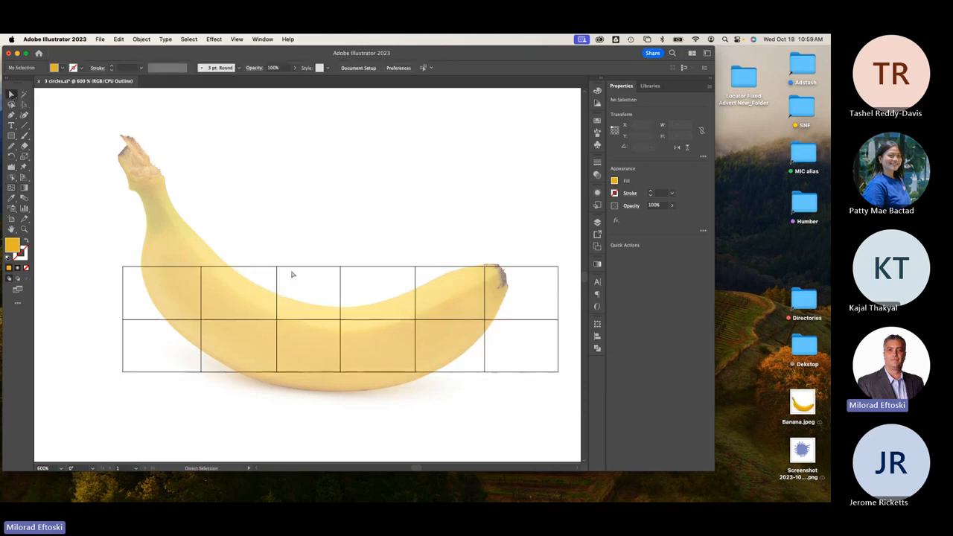
pyautogui.press('y')
pyautogui.press('super+y')
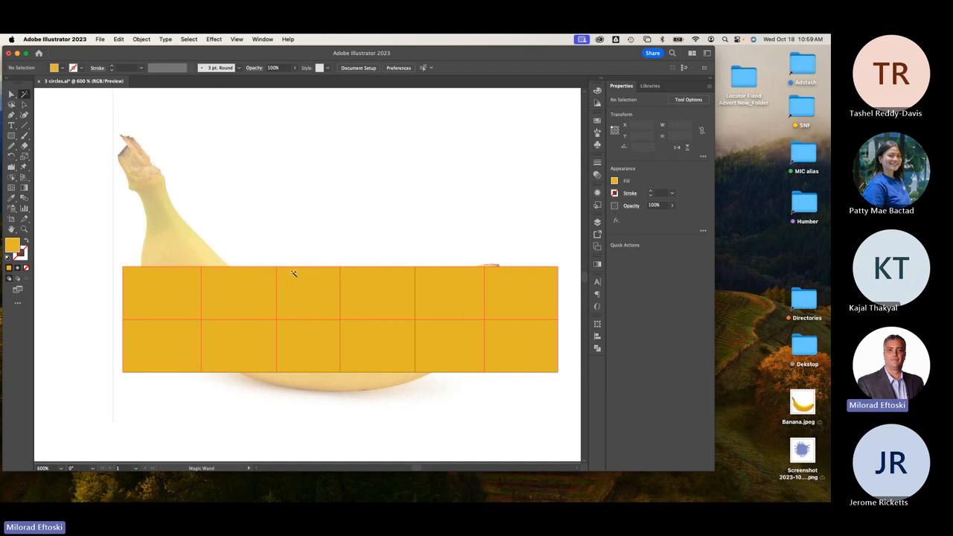
pyautogui.press('super+y')
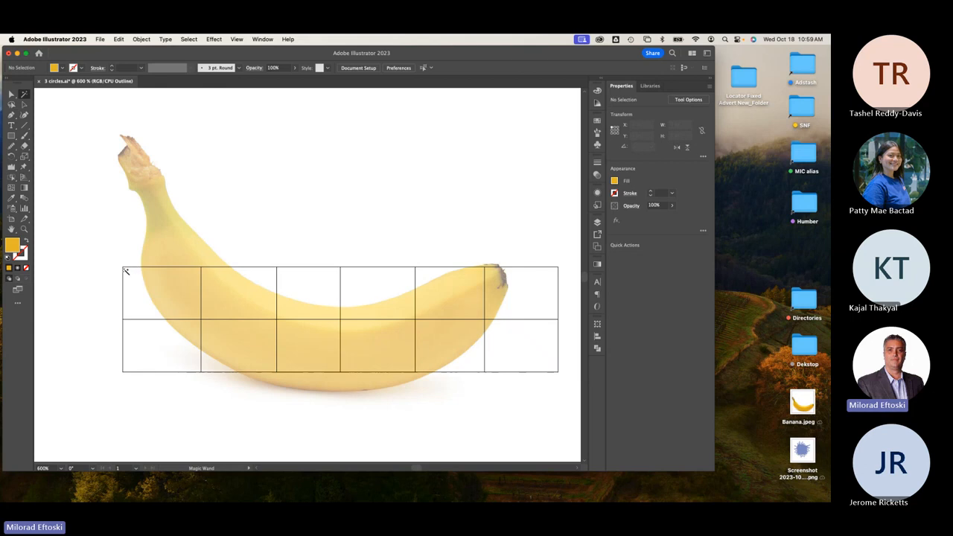
pyautogui.click(12, 94)
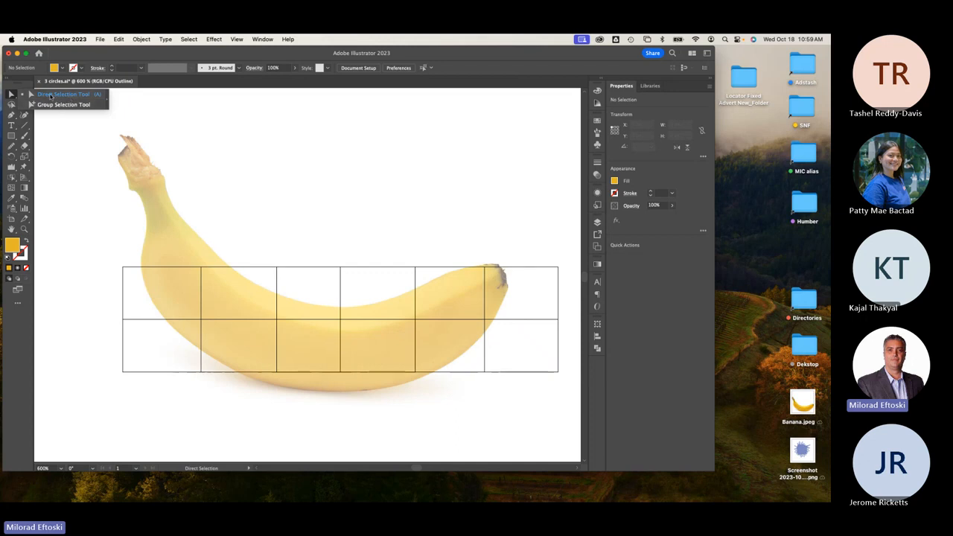
# Drag the mesh's three left-end points up onto the banana stem.
pyautogui.click(61, 94)
pyautogui.moveTo(123, 267); pyautogui.dragTo(157, 173)
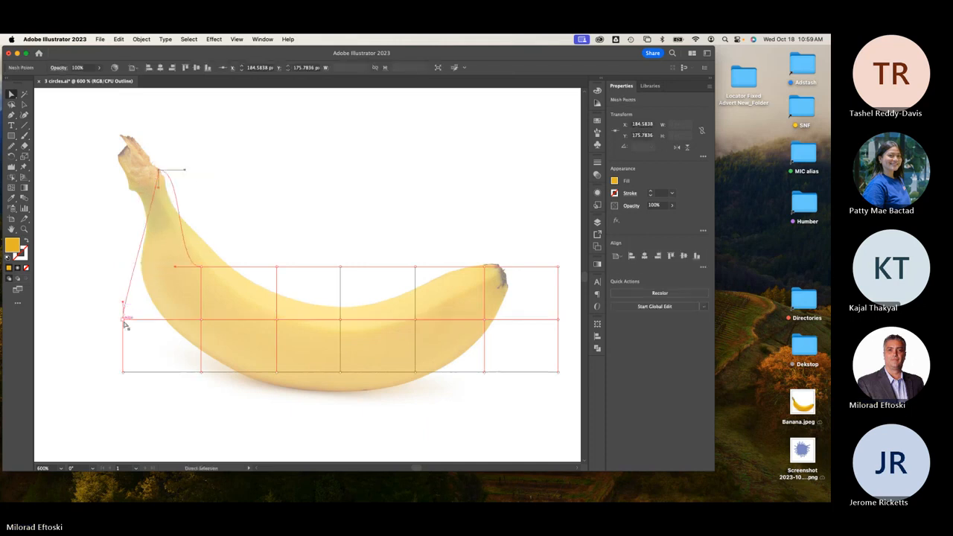
pyautogui.moveTo(124, 322); pyautogui.dragTo(128, 148)
pyautogui.moveTo(124, 372); pyautogui.dragTo(144, 147)
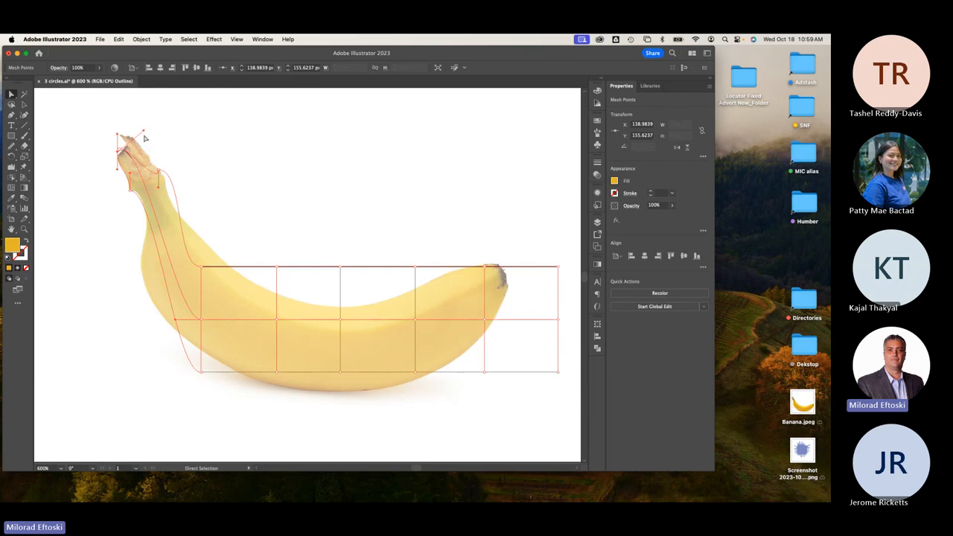
pyautogui.moveTo(145, 138)
pyautogui.mouseDown()
pyautogui.moveTo(170, 165)
pyautogui.moveTo(132, 145)
pyautogui.moveTo(147, 155)
pyautogui.mouseUp()
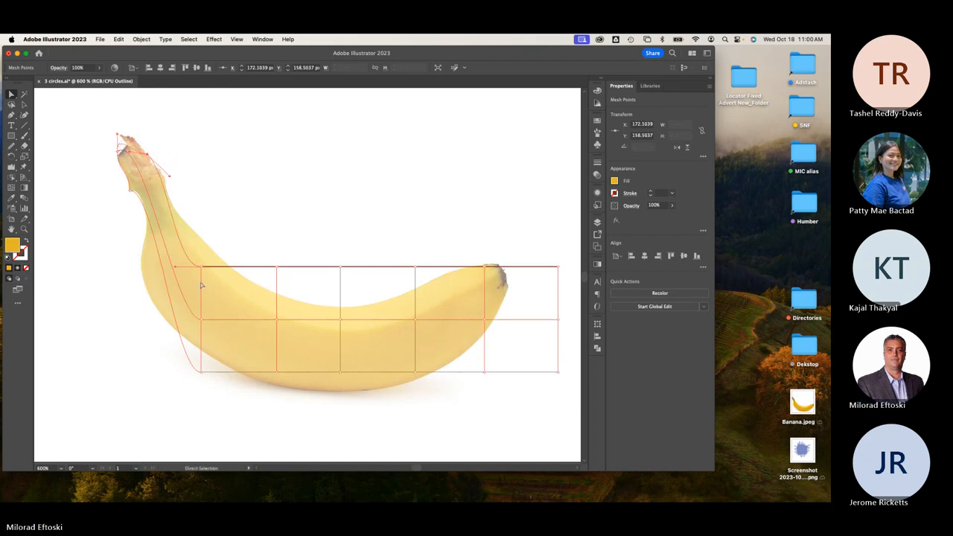
# Adjust the neck mesh points and bend the lower-left curve to match the banana.
pyautogui.moveTo(201, 266); pyautogui.dragTo(195, 225)
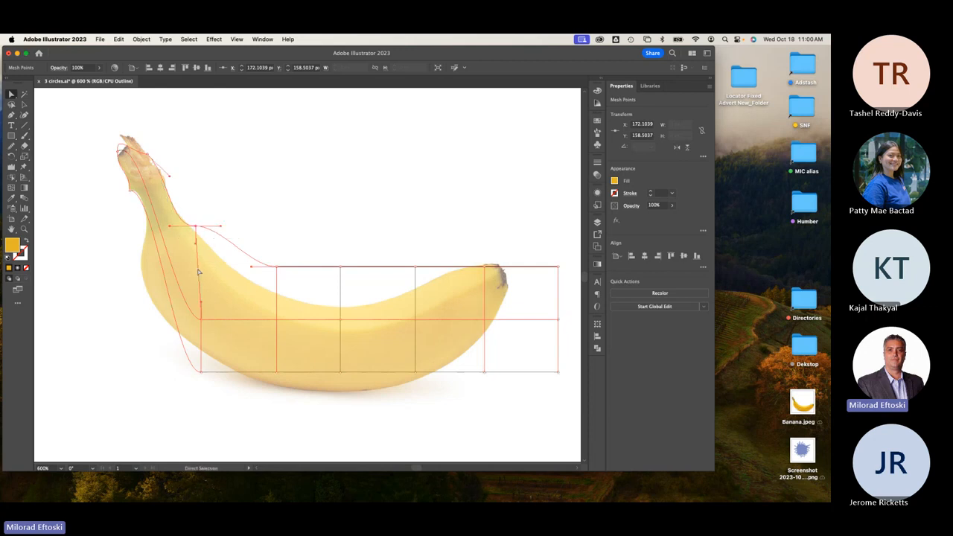
pyautogui.moveTo(201, 375); pyautogui.dragTo(159, 311)
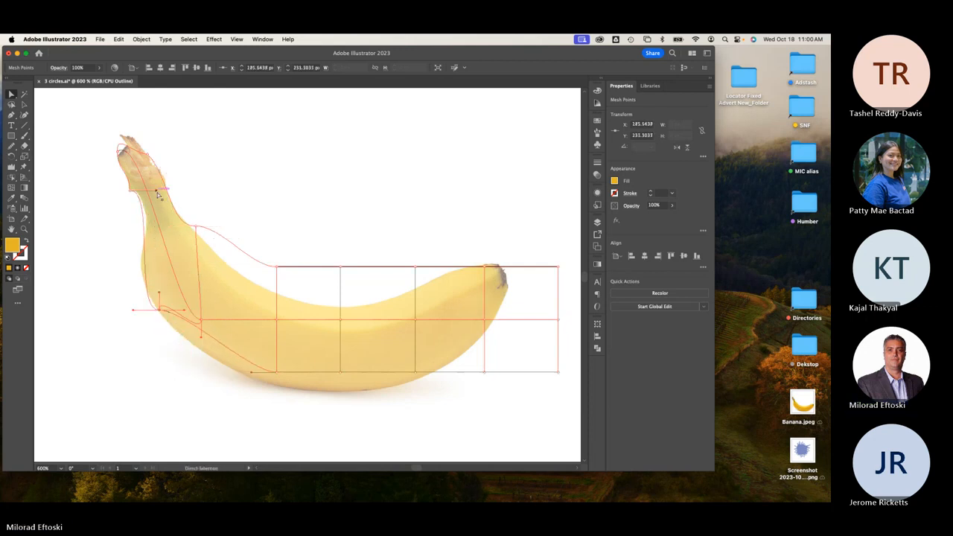
pyautogui.moveTo(155, 190); pyautogui.dragTo(162, 201)
pyautogui.moveTo(133, 310); pyautogui.dragTo(124, 294)
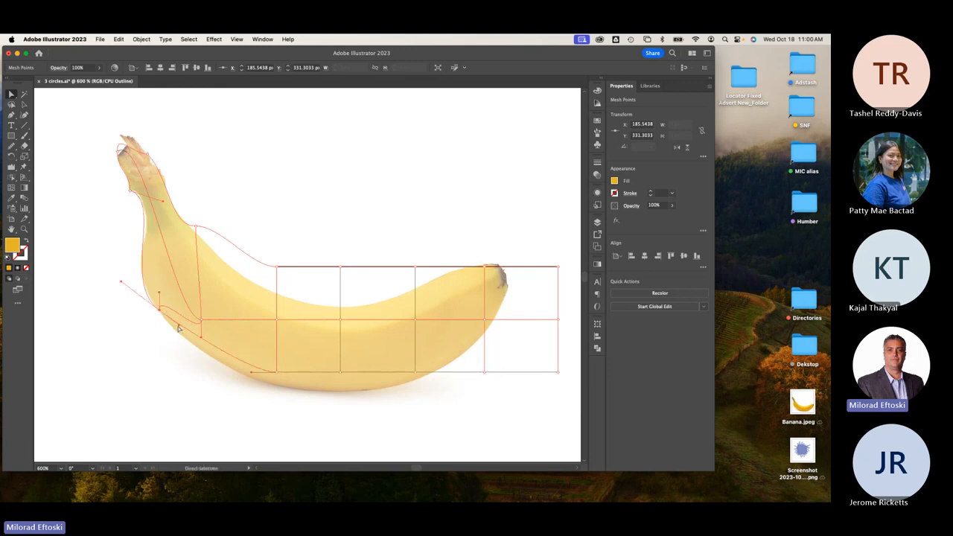
pyautogui.click(177, 341)
pyautogui.click(177, 323)
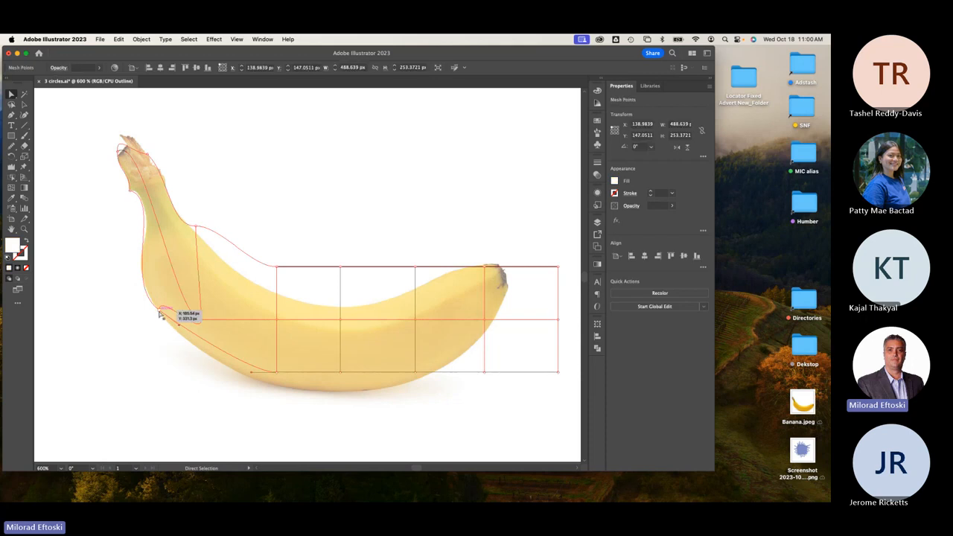
pyautogui.click(160, 310)
pyautogui.moveTo(180, 335); pyautogui.dragTo(193, 281)
# Bend the mesh's upper-left edge down along the banana's top outline.
pyautogui.click(187, 258)
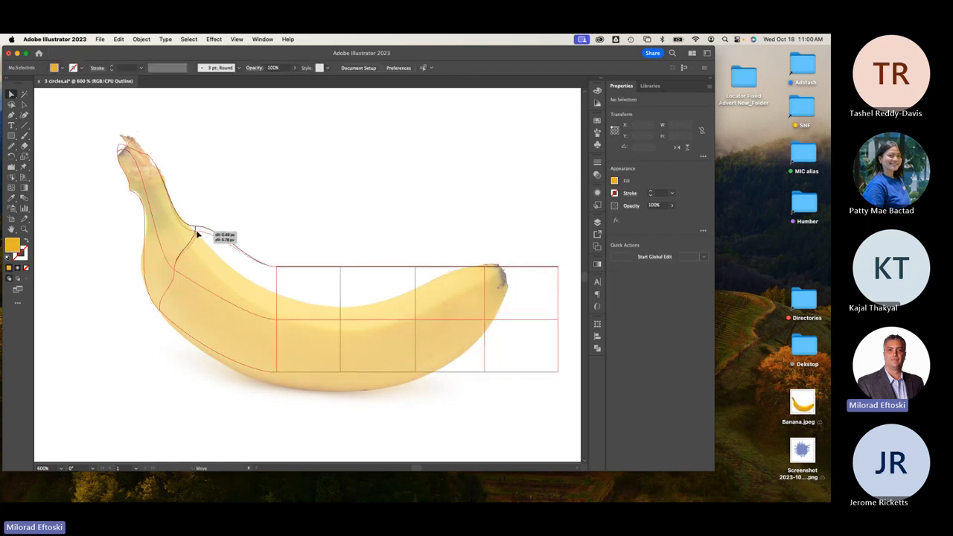
pyautogui.click(198, 232)
pyautogui.moveTo(203, 238)
pyautogui.mouseDown()
pyautogui.moveTo(224, 233)
pyautogui.moveTo(224, 245)
pyautogui.moveTo(192, 229)
pyautogui.mouseUp()
pyautogui.moveTo(277, 266); pyautogui.dragTo(274, 294)
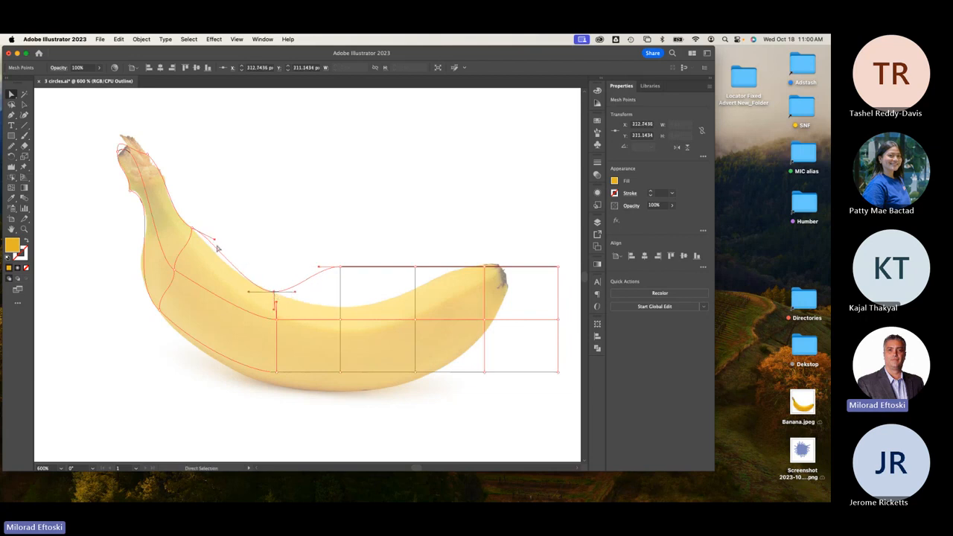
pyautogui.moveTo(215, 241); pyautogui.dragTo(215, 246)
# Pull the remaining top points onto the outline and the top-right corner to the tip.
pyautogui.moveTo(347, 273); pyautogui.dragTo(293, 299)
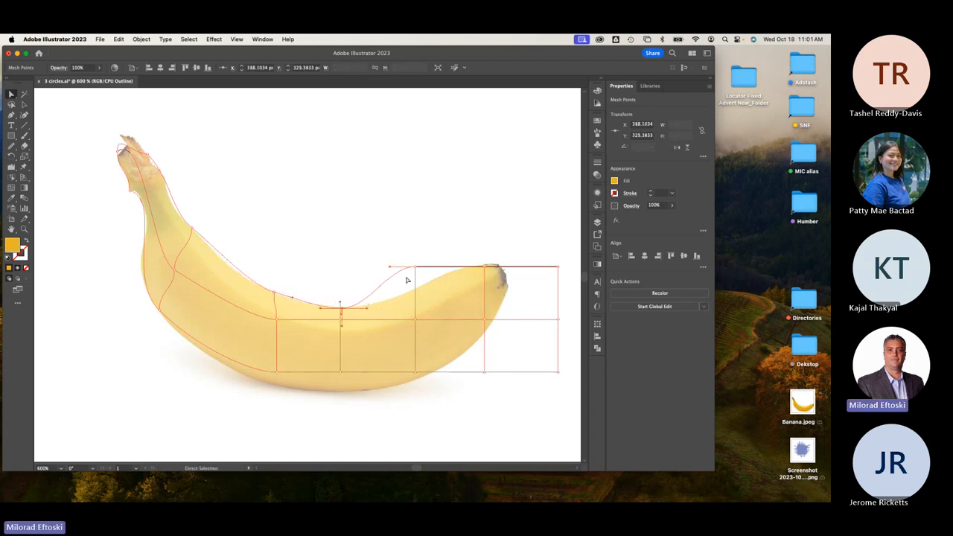
pyautogui.moveTo(415, 266); pyautogui.dragTo(472, 268)
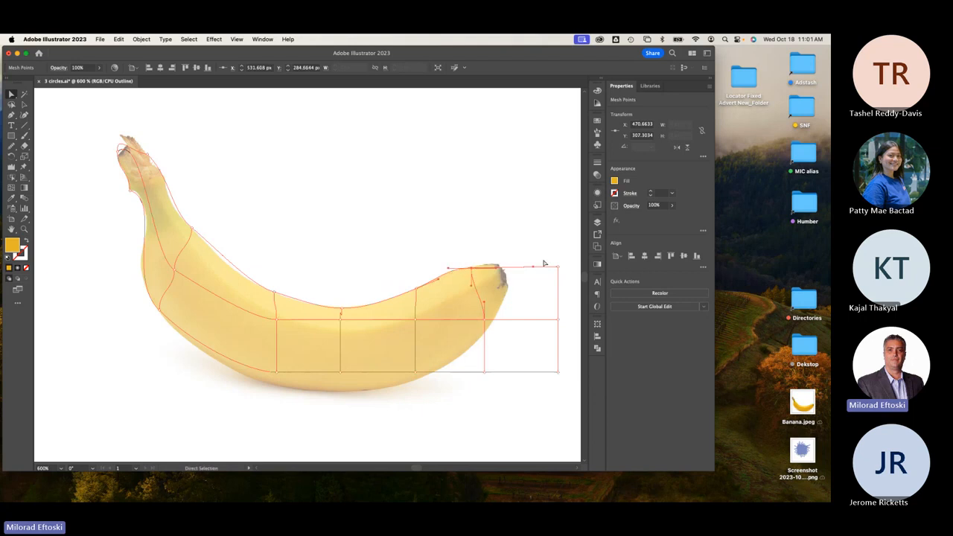
pyautogui.moveTo(558, 268); pyautogui.dragTo(398, 386)
# Move bottom points onto the underside and curve the middle row through the centre toward the tip.
pyautogui.moveTo(340, 372); pyautogui.dragTo(330, 391)
pyautogui.moveTo(277, 372); pyautogui.dragTo(256, 377)
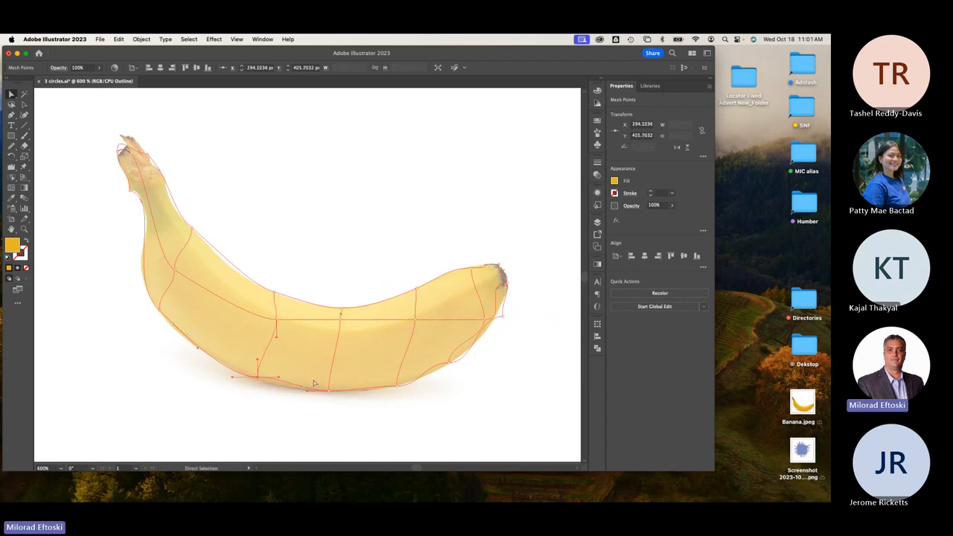
pyautogui.click(275, 320)
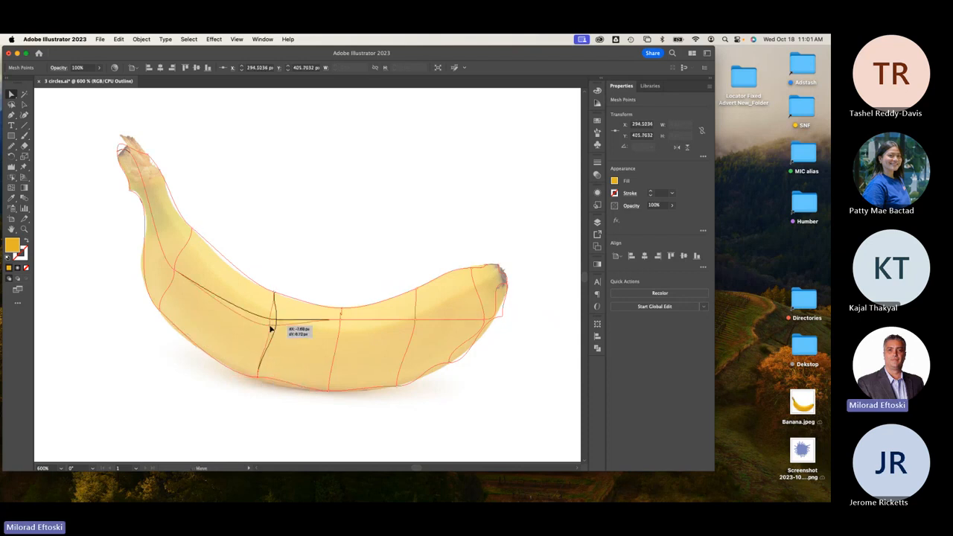
pyautogui.moveTo(177, 274); pyautogui.dragTo(184, 252)
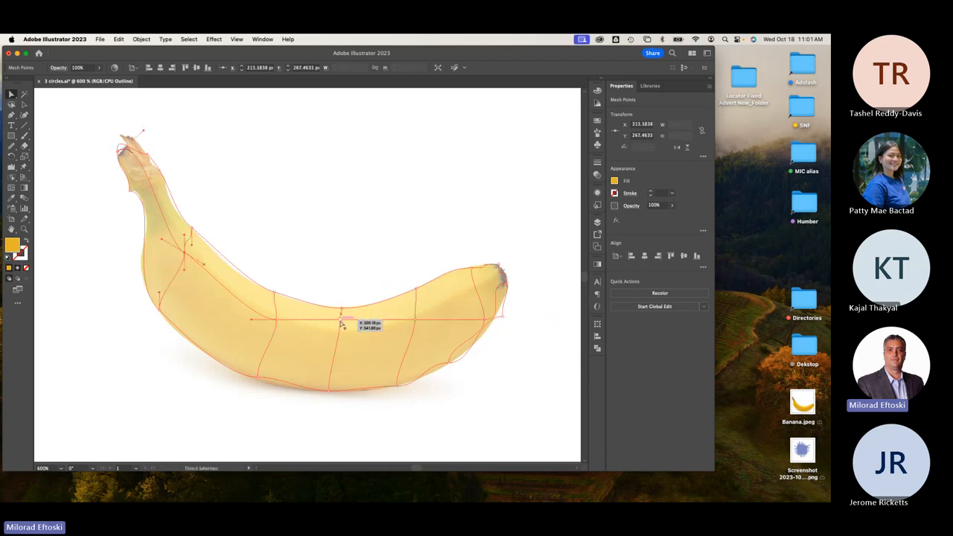
pyautogui.moveTo(341, 320); pyautogui.dragTo(341, 331)
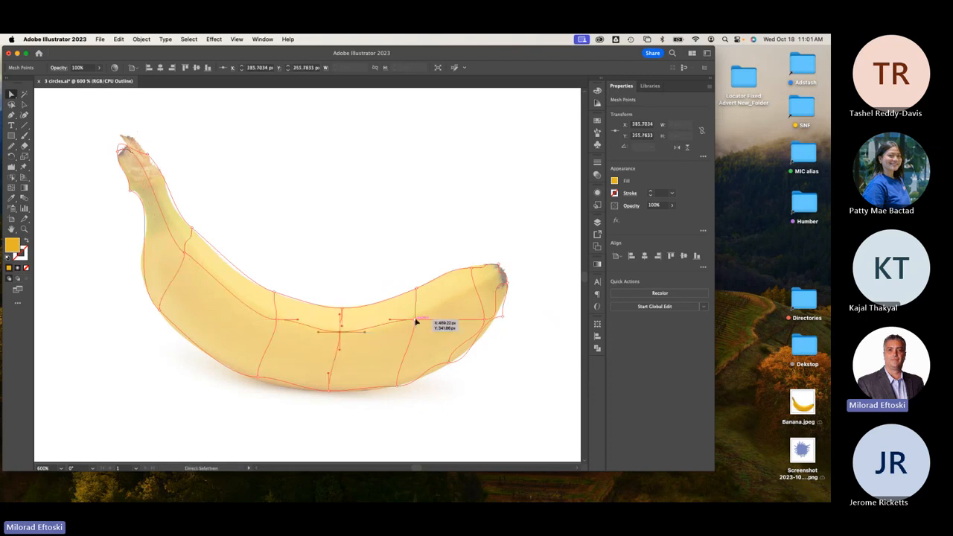
pyautogui.moveTo(488, 321); pyautogui.dragTo(492, 280)
# Fit the mesh's lower edge and tip points to the banana photo's outline.
pyautogui.scroll(2, 452, 370)
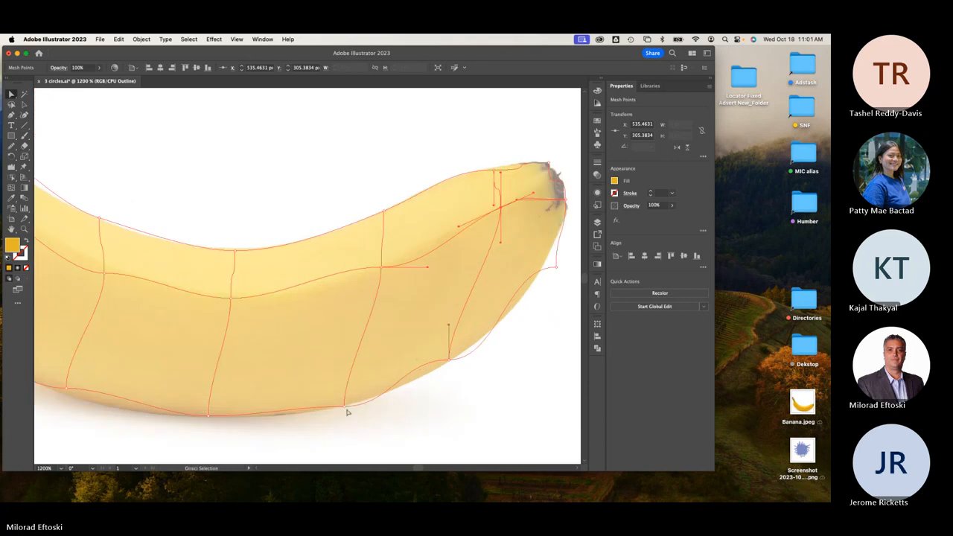
pyautogui.click(345, 408)
pyautogui.moveTo(393, 410); pyautogui.dragTo(377, 400)
pyautogui.moveTo(402, 361); pyautogui.dragTo(406, 375)
pyautogui.click(450, 364)
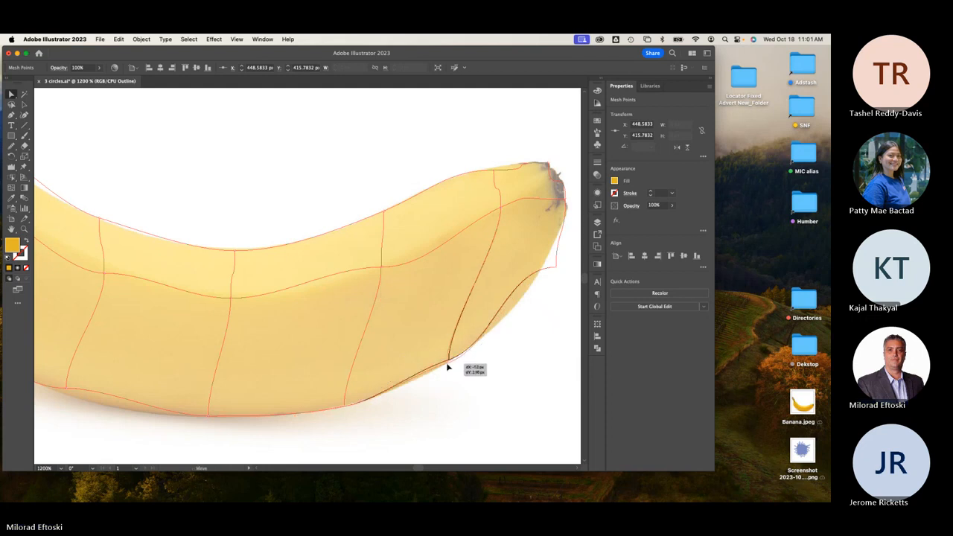
pyautogui.moveTo(508, 270); pyautogui.dragTo(544, 265)
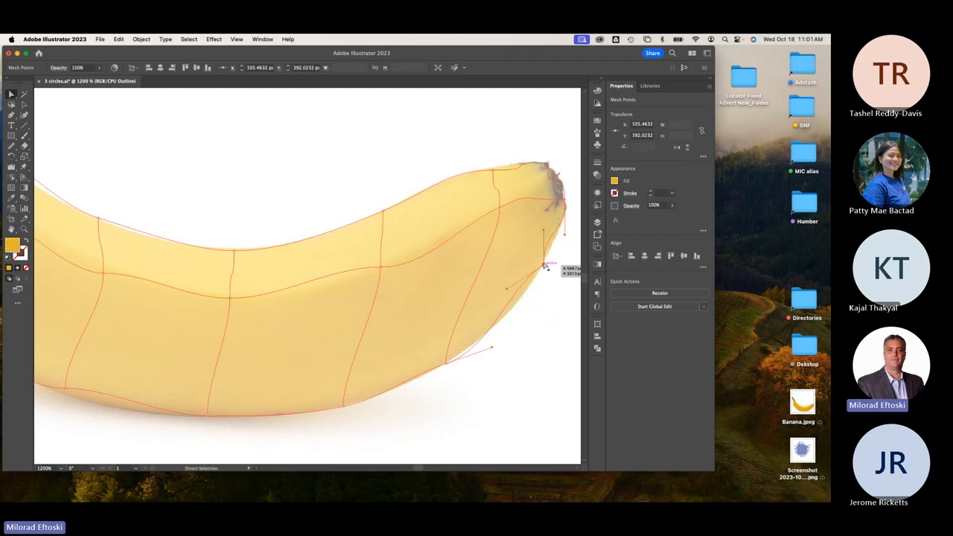
pyautogui.moveTo(546, 230); pyautogui.dragTo(557, 229)
pyautogui.moveTo(509, 293); pyautogui.dragTo(520, 303)
pyautogui.moveTo(491, 349); pyautogui.dragTo(484, 342)
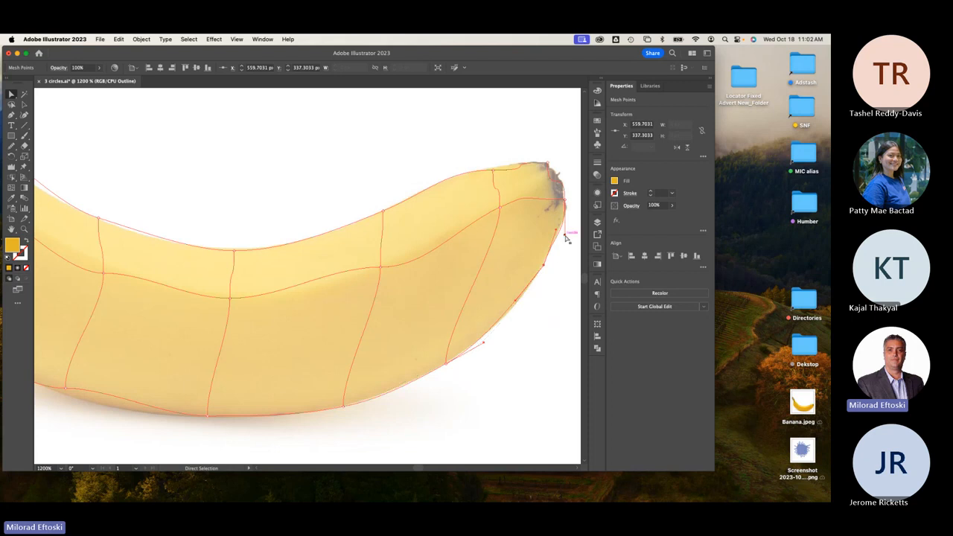
# Angle the top-edge curve near the tip to hug the banana's upper outline.
pyautogui.click(551, 163)
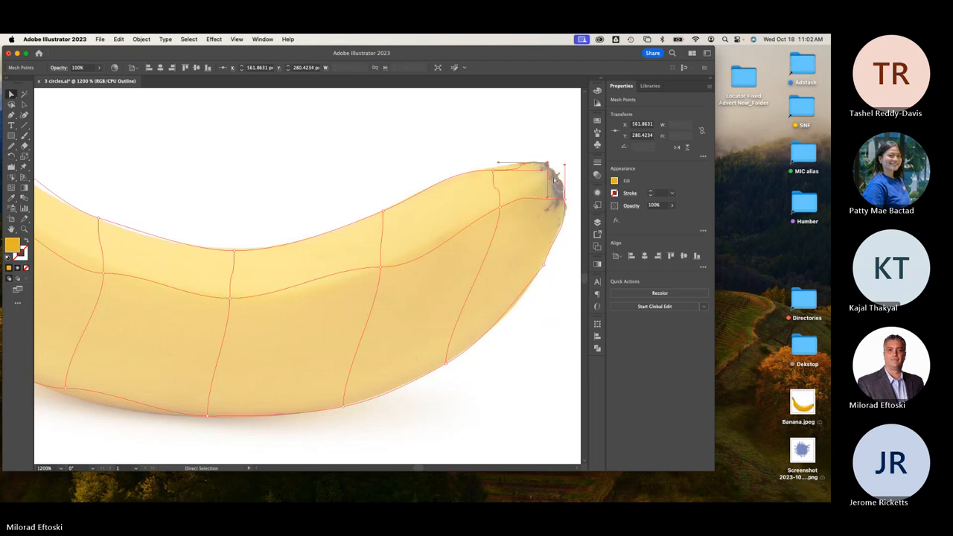
pyautogui.click(554, 179)
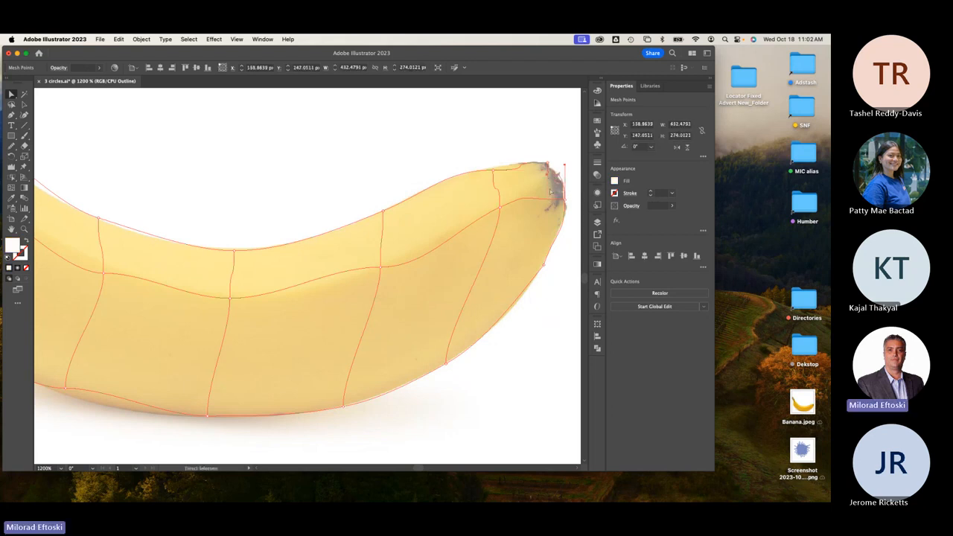
pyautogui.click(497, 166)
pyautogui.moveTo(542, 172); pyautogui.dragTo(480, 172)
# Pull the lower-edge mesh point onto the photo outline and deselect to check the fit.
pyautogui.click(441, 200)
pyautogui.scroll(-3, 440, 199)
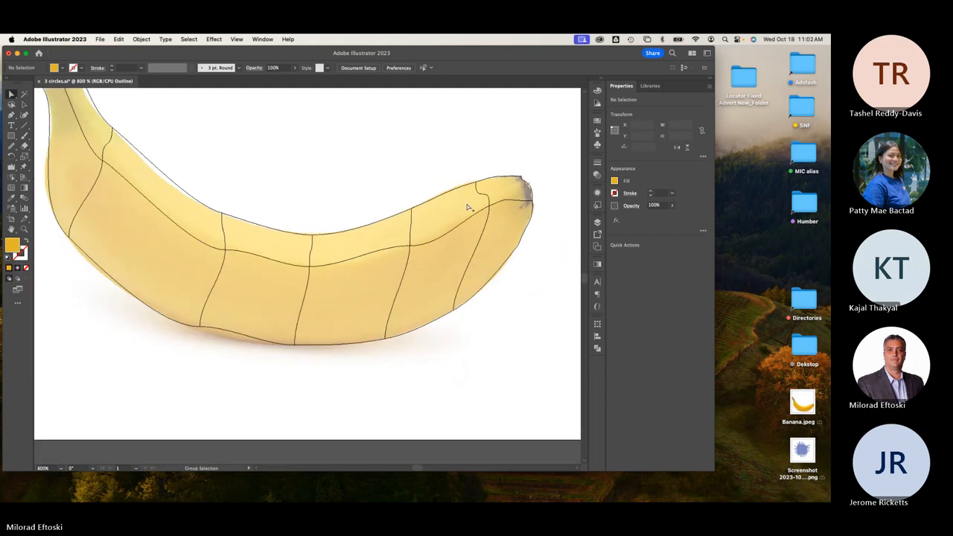
pyautogui.click(325, 316)
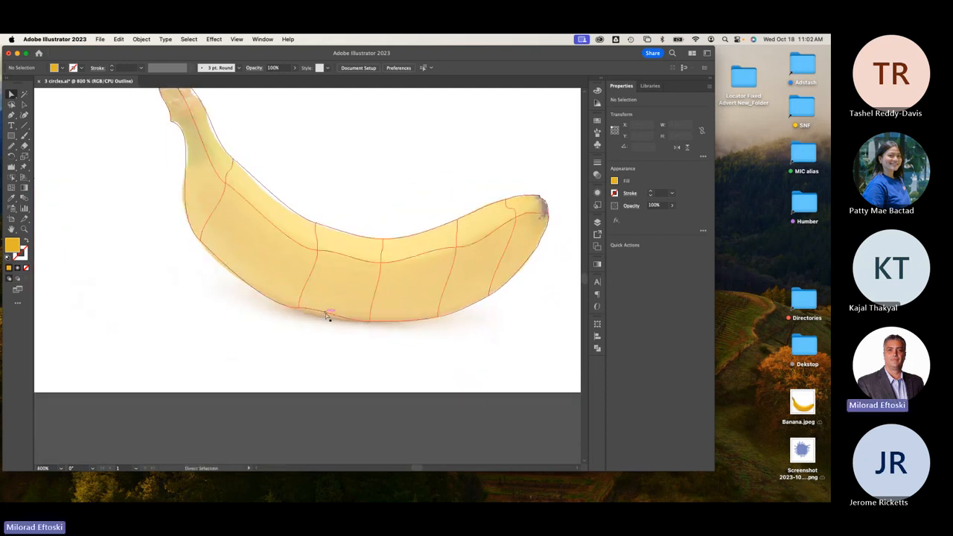
pyautogui.moveTo(320, 311); pyautogui.dragTo(298, 313)
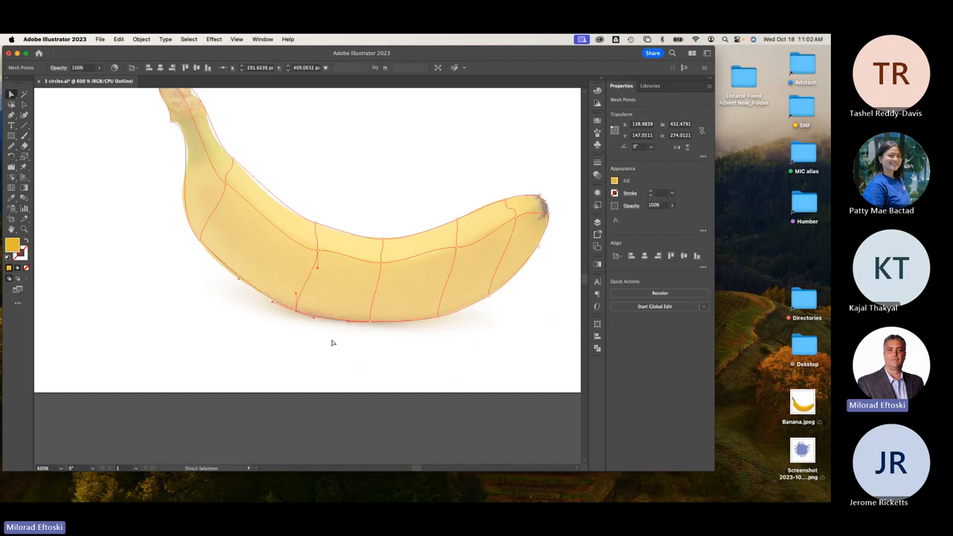
pyautogui.click(316, 325)
pyautogui.scroll(-2, 305, 321)
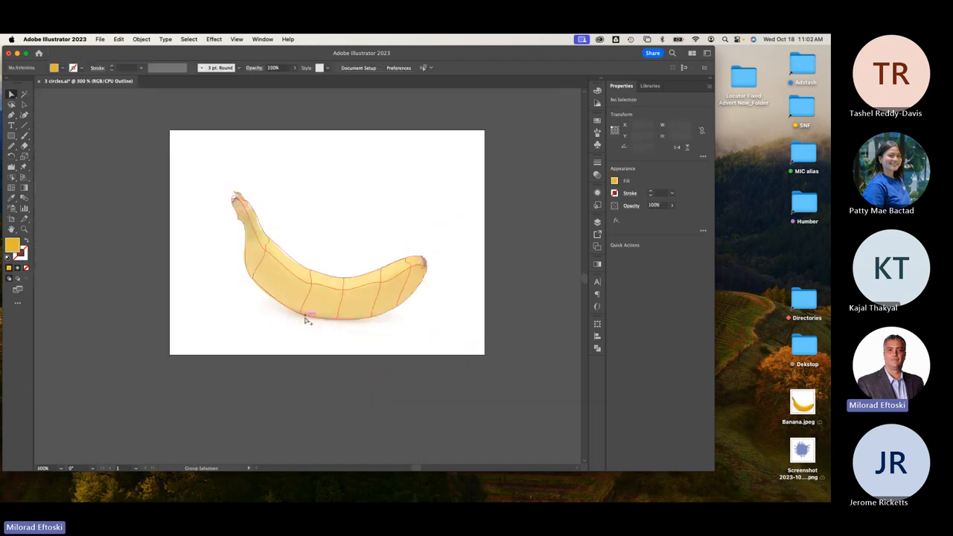
pyautogui.scroll(3, 306, 320)
pyautogui.scroll(-2, 294, 253)
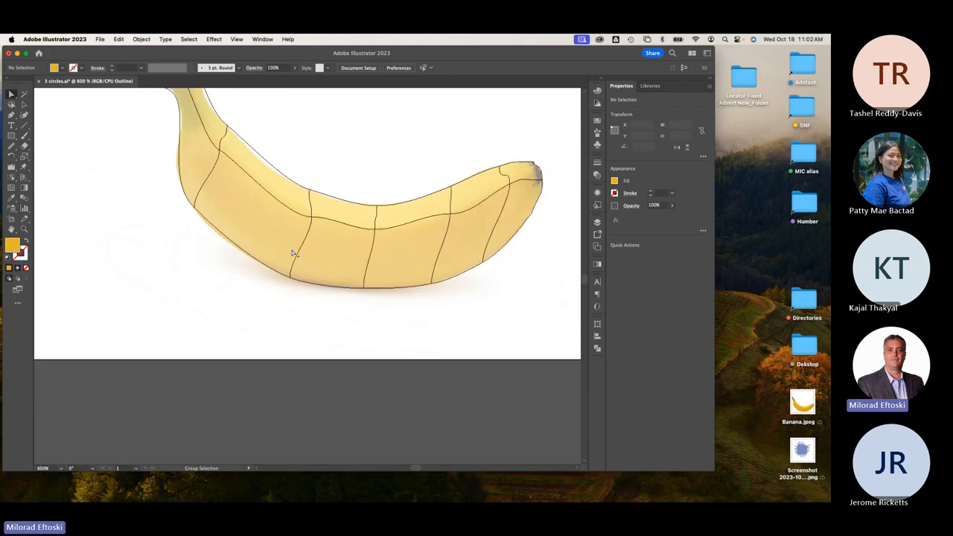
# Drag the upper-edge mesh points near the stem and neck onto the photo's top outline.
pyautogui.click(257, 157)
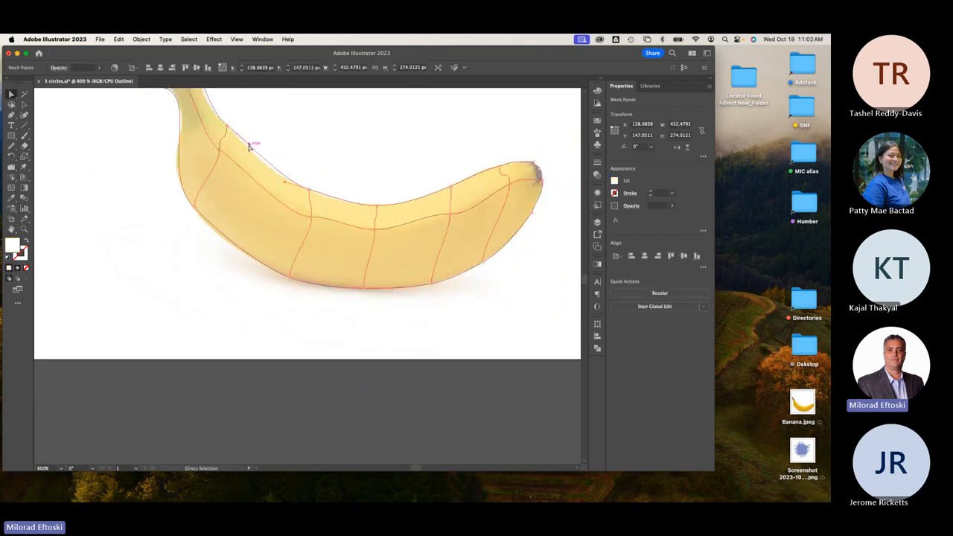
pyautogui.moveTo(251, 147); pyautogui.dragTo(308, 268)
pyautogui.moveTo(277, 224); pyautogui.dragTo(244, 200)
pyautogui.moveTo(336, 281); pyautogui.dragTo(313, 275)
pyautogui.click(390, 261)
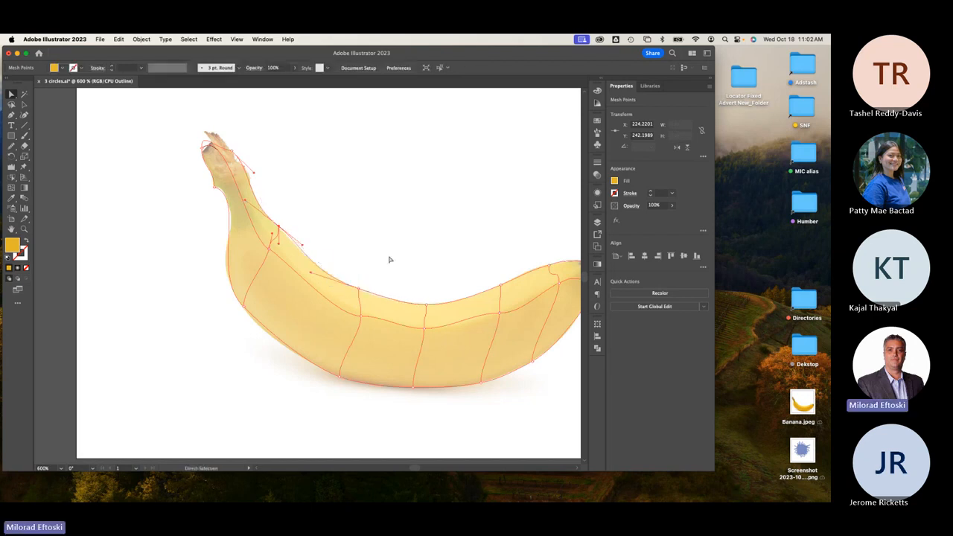
pyautogui.scroll(-2, 400, 280)
pyautogui.hscroll(3, 400, 280)
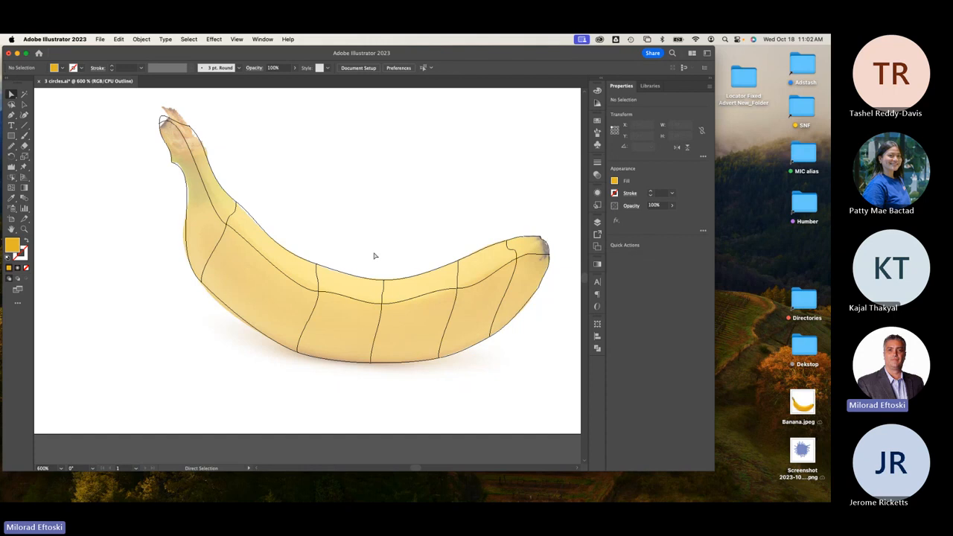
pyautogui.press('super+y')
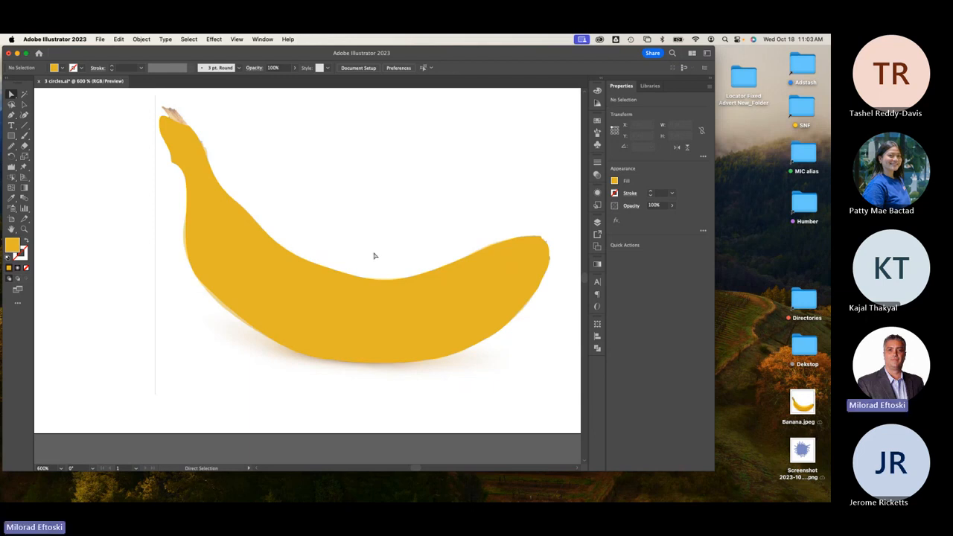
pyautogui.press('super+y')
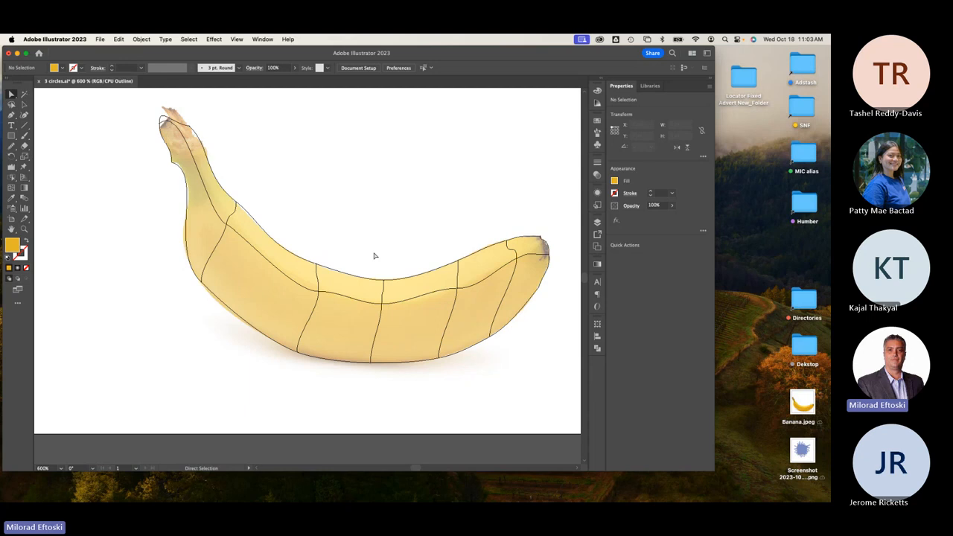
pyautogui.click(792, 393)
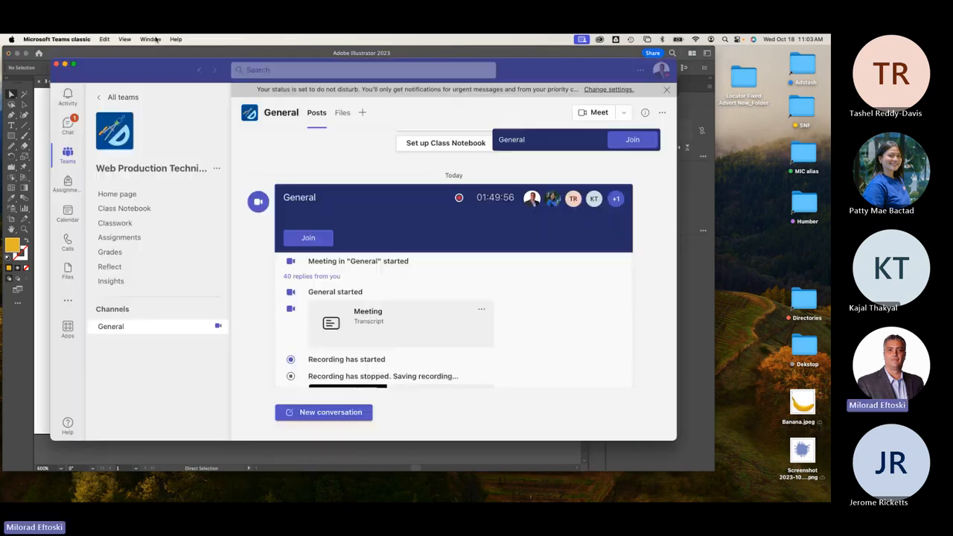
pyautogui.click(146, 37)
pyautogui.click(146, 37)
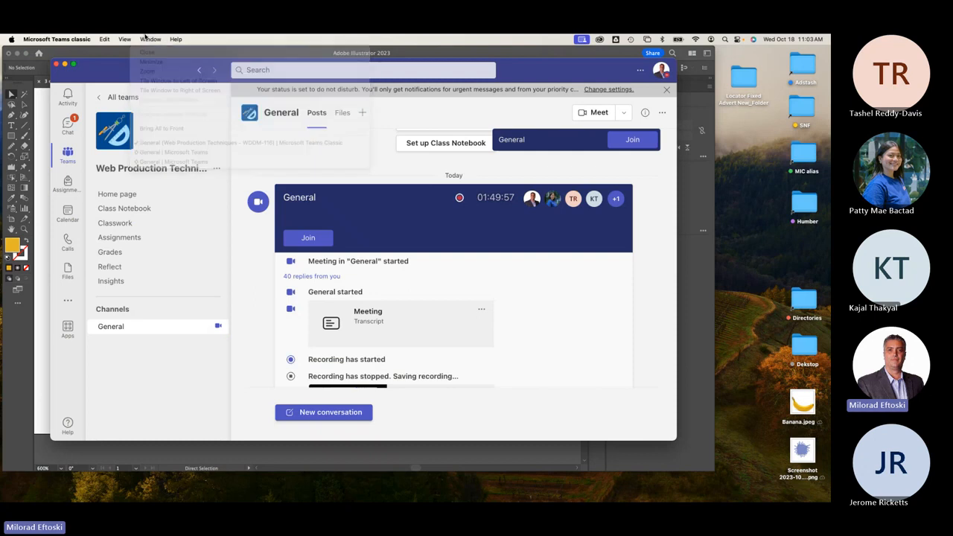
pyautogui.click(65, 65)
pyautogui.click(151, 39)
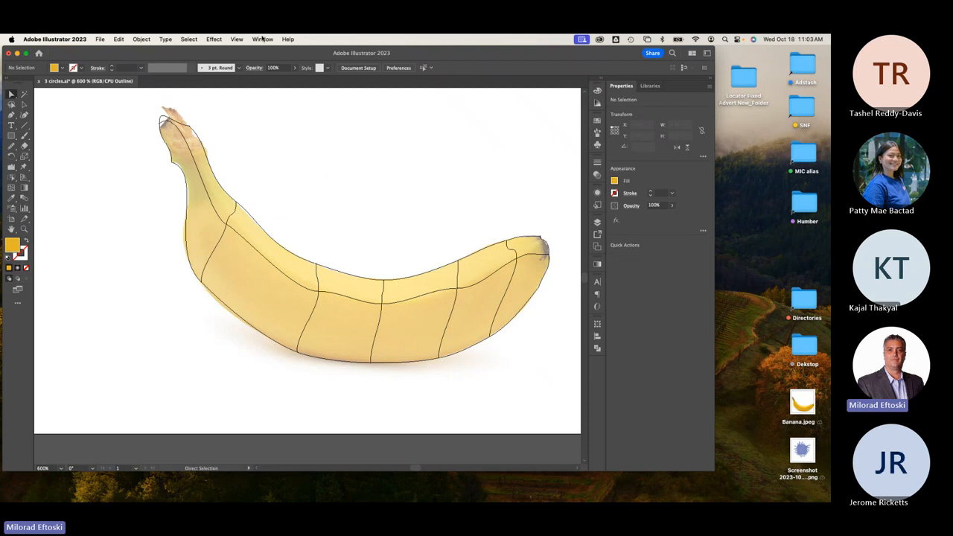
# Show the Navigator panel from the Window menu.
pyautogui.click(262, 38)
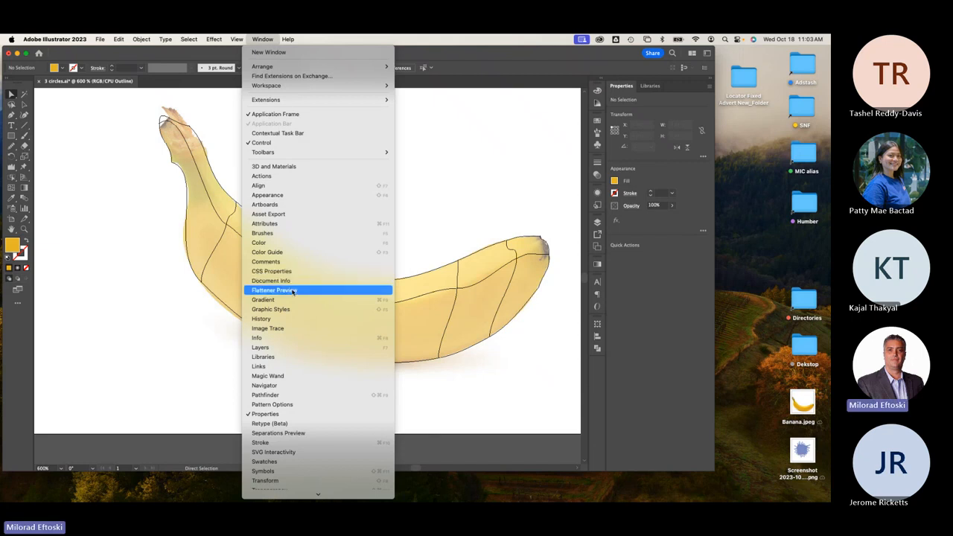
pyautogui.moveTo(305, 499)
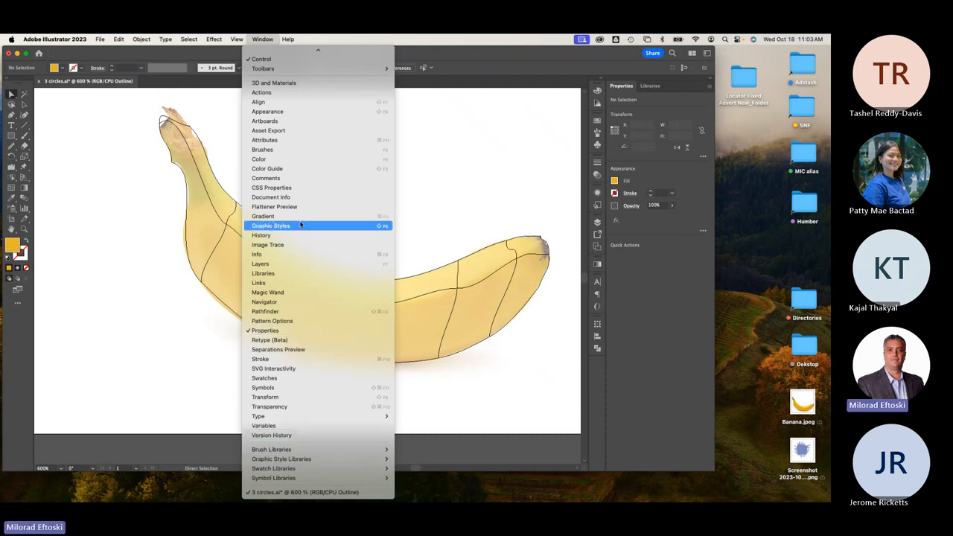
pyautogui.click(283, 303)
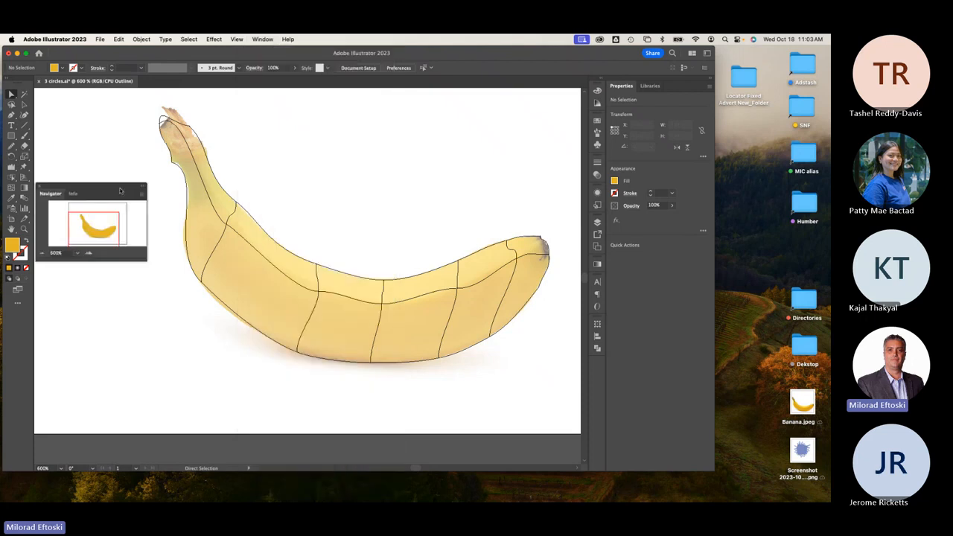
# Move the Navigator panel beside the artwork and enlarge it, comparing outline and colour views.
pyautogui.moveTo(116, 188); pyautogui.dragTo(630, 103)
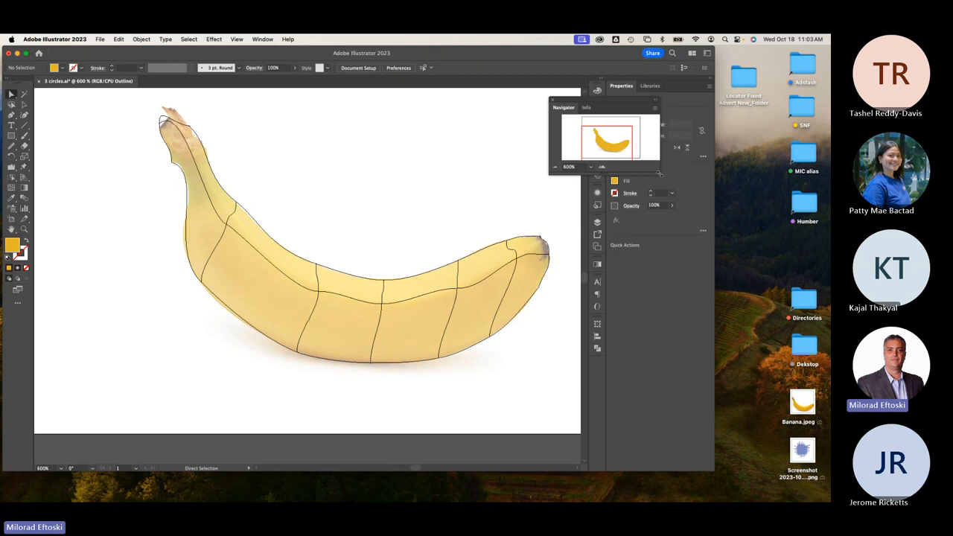
pyautogui.moveTo(662, 177); pyautogui.dragTo(812, 381)
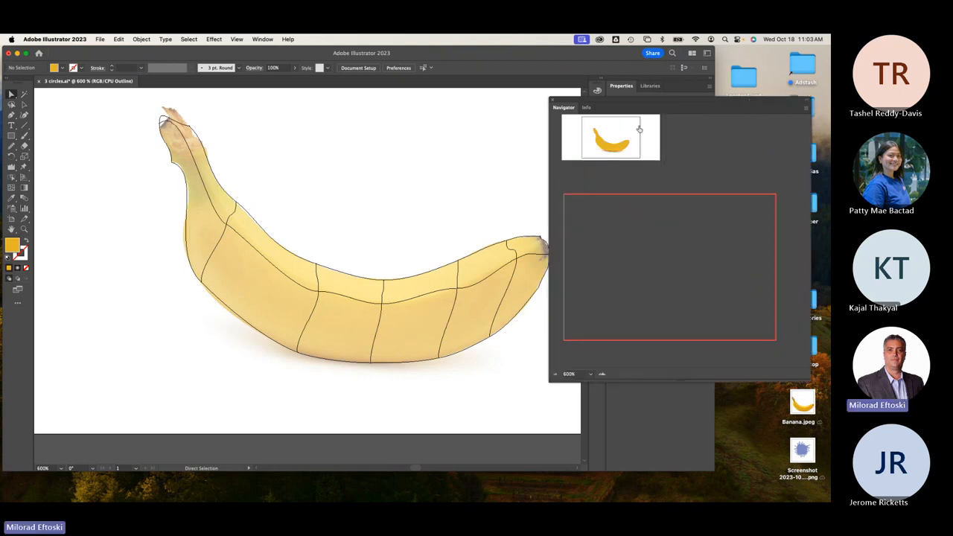
pyautogui.moveTo(616, 105); pyautogui.dragTo(520, 90)
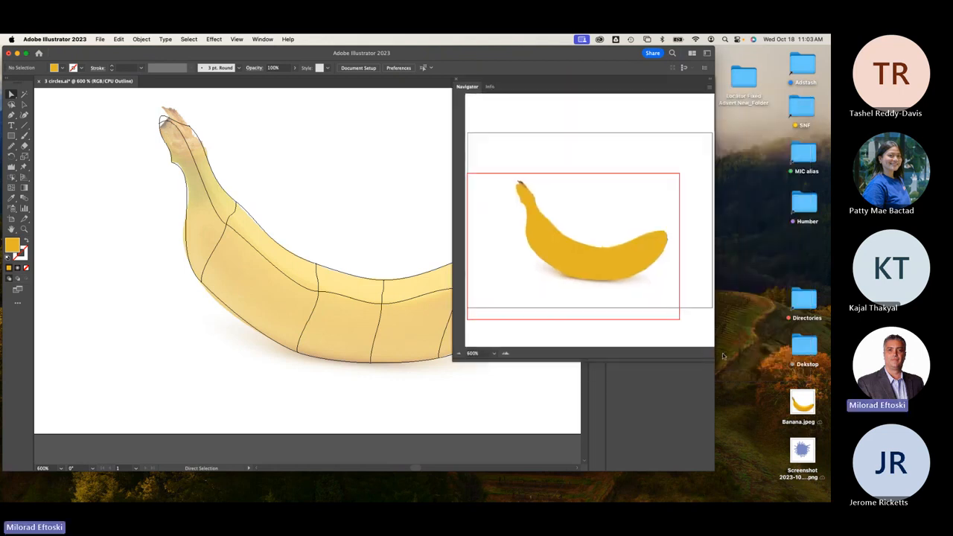
pyautogui.moveTo(717, 359); pyautogui.dragTo(795, 412)
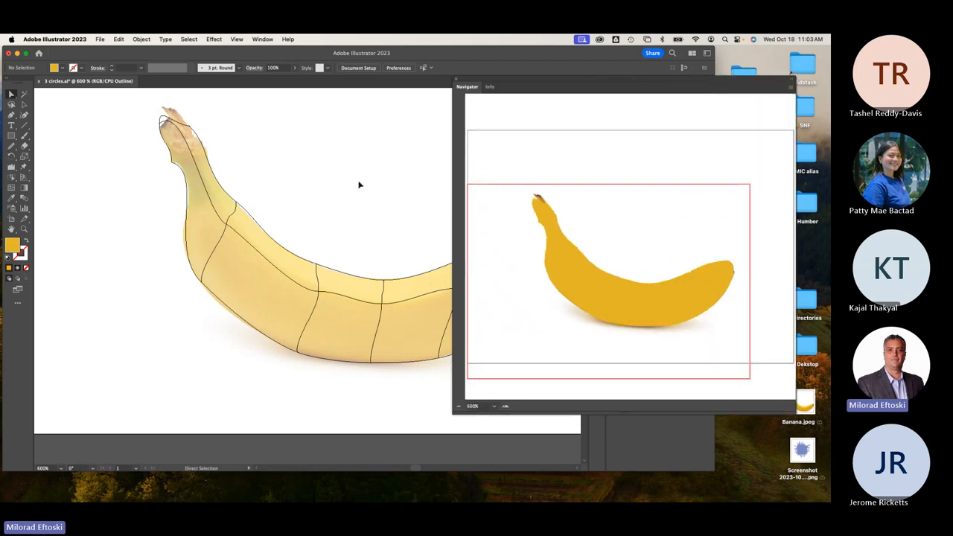
pyautogui.press('super+y')
pyautogui.press('super+y')
pyautogui.press('super+y')
pyautogui.press('super+y')
pyautogui.hscroll(5, 325, 240)
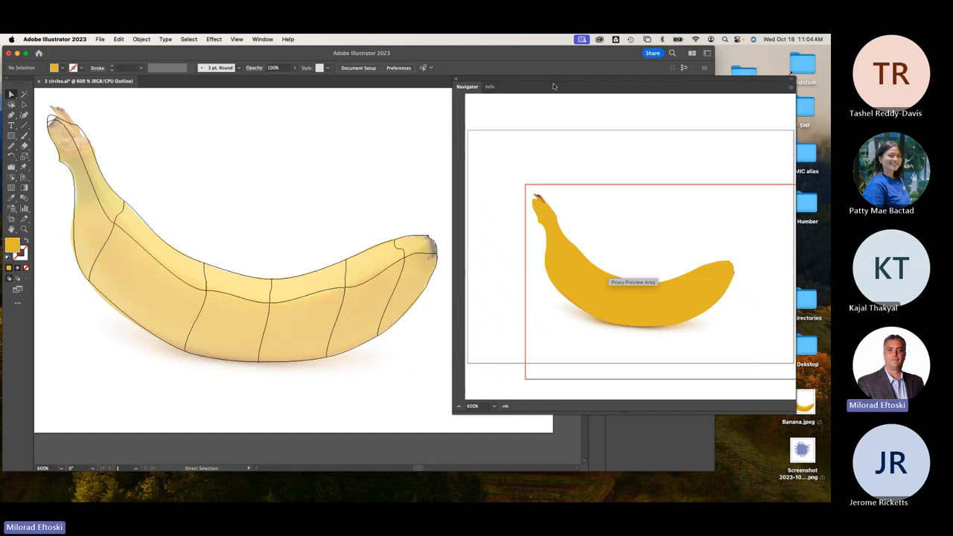
# Drag the Navigator's view box to frame the entire banana in the window.
pyautogui.moveTo(552, 85)
pyautogui.mouseDown()
pyautogui.moveTo(535, 55)
pyautogui.moveTo(543, 68)
pyautogui.mouseUp()
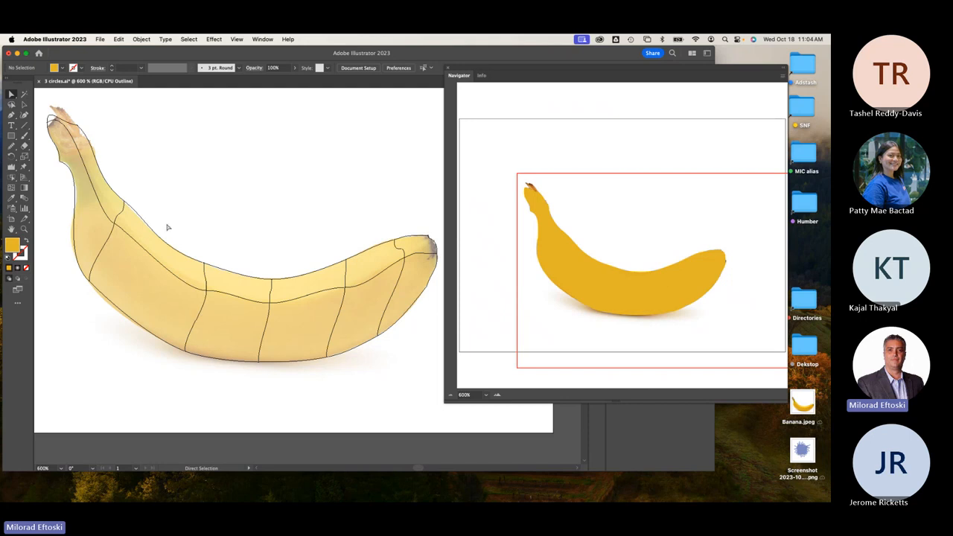
pyautogui.moveTo(530, 66); pyautogui.dragTo(536, 73)
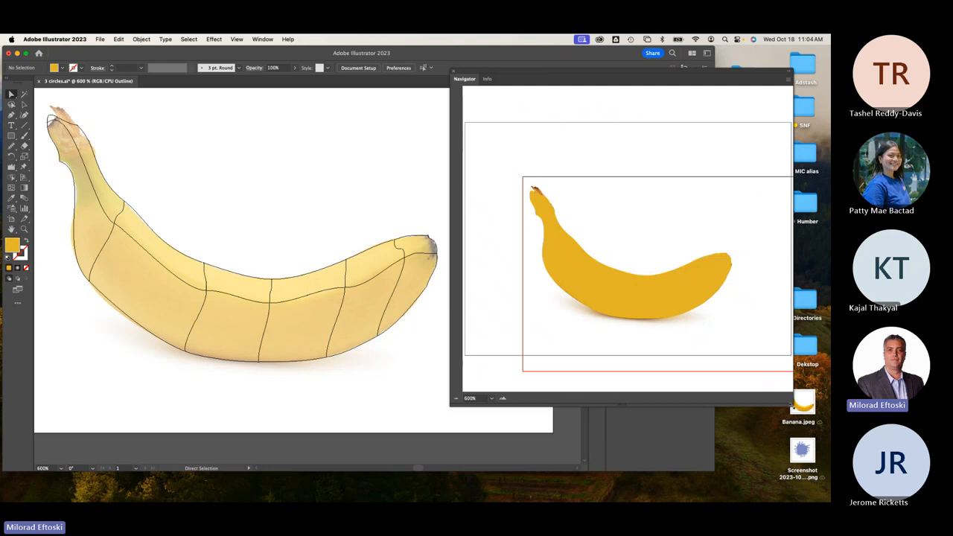
pyautogui.moveTo(793, 405); pyautogui.dragTo(813, 431)
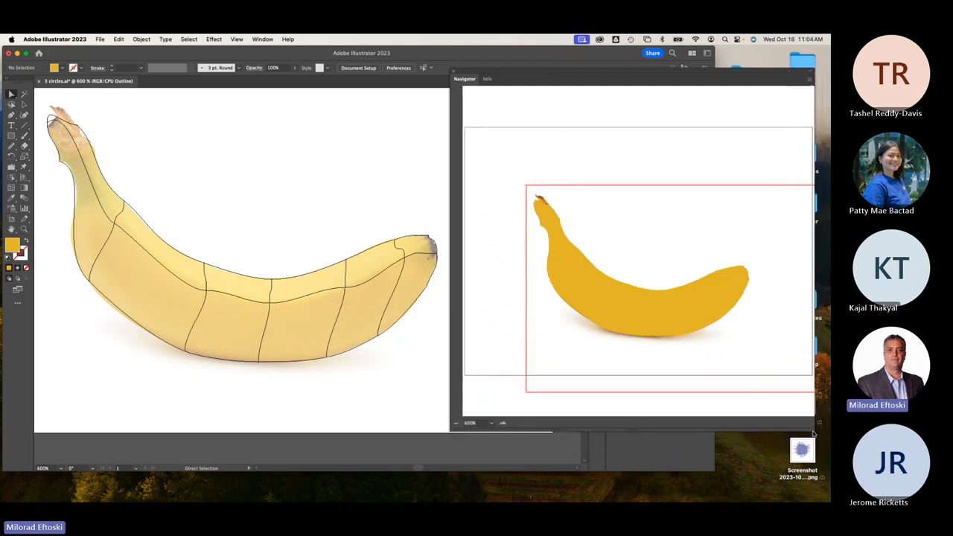
pyautogui.click(625, 316)
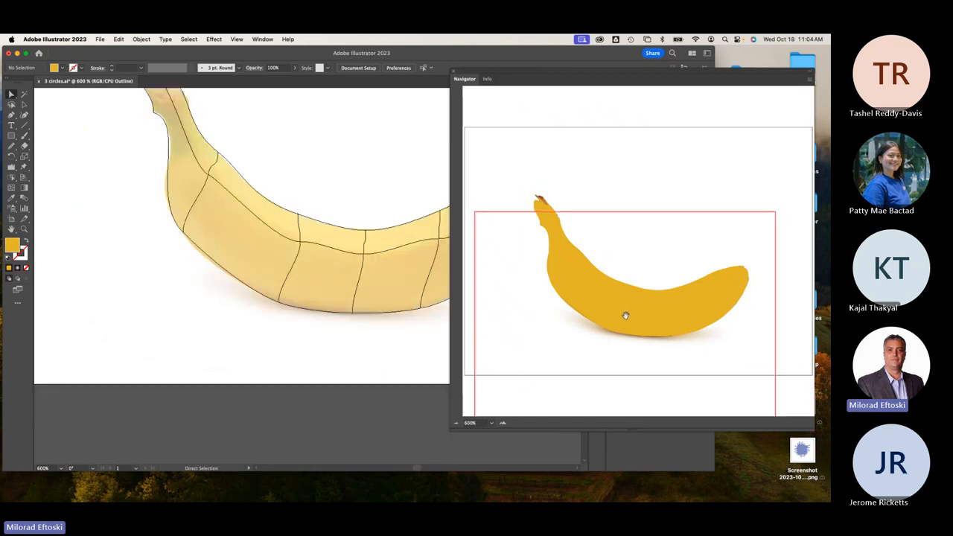
pyautogui.moveTo(623, 315); pyautogui.dragTo(676, 283)
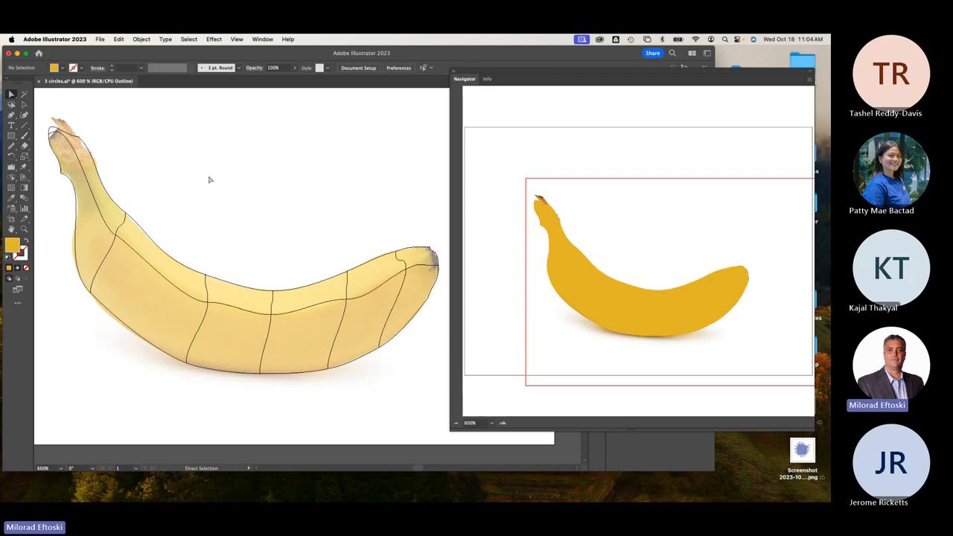
# Select the banana mesh and add a middle mesh point with the Mesh tool, deleting a stray one.
pyautogui.click(24, 105)
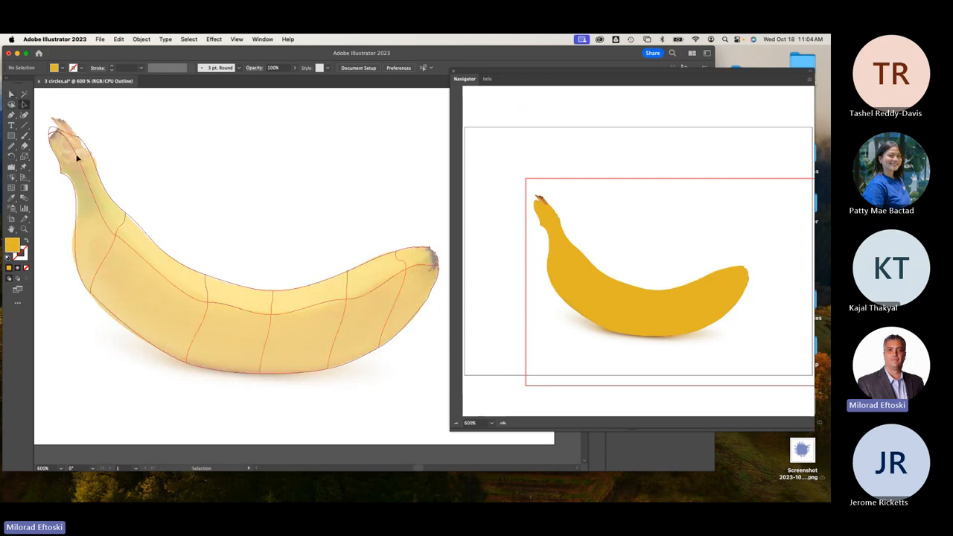
pyautogui.click(75, 155)
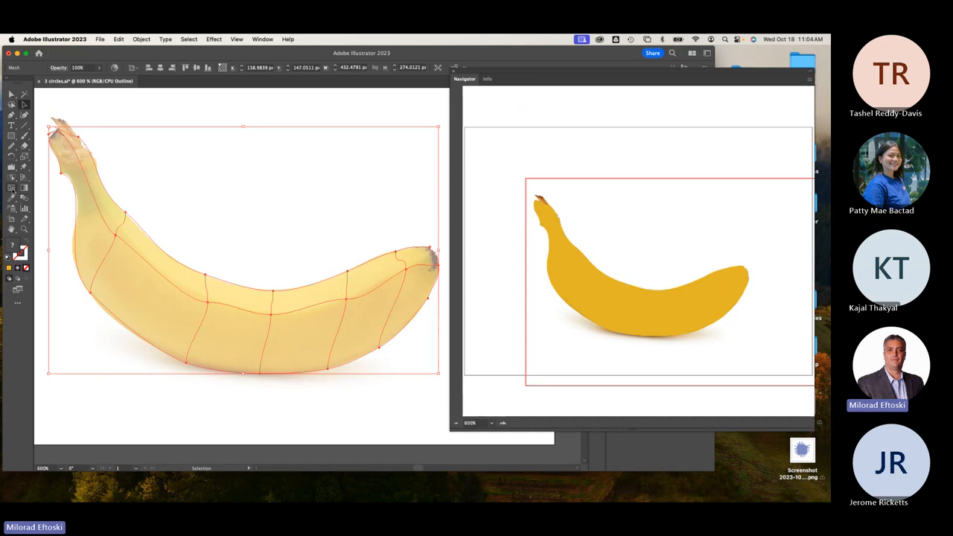
pyautogui.click(11, 188)
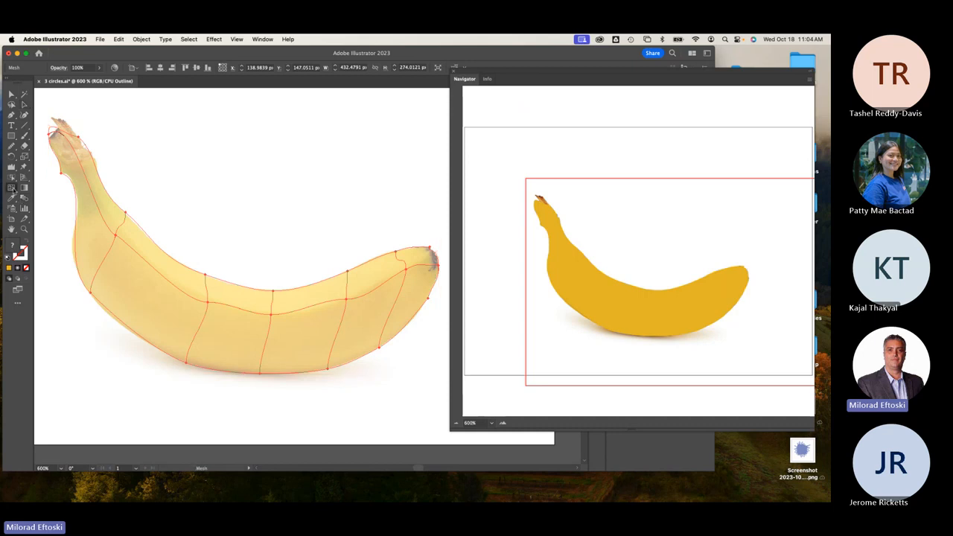
pyautogui.click(158, 271)
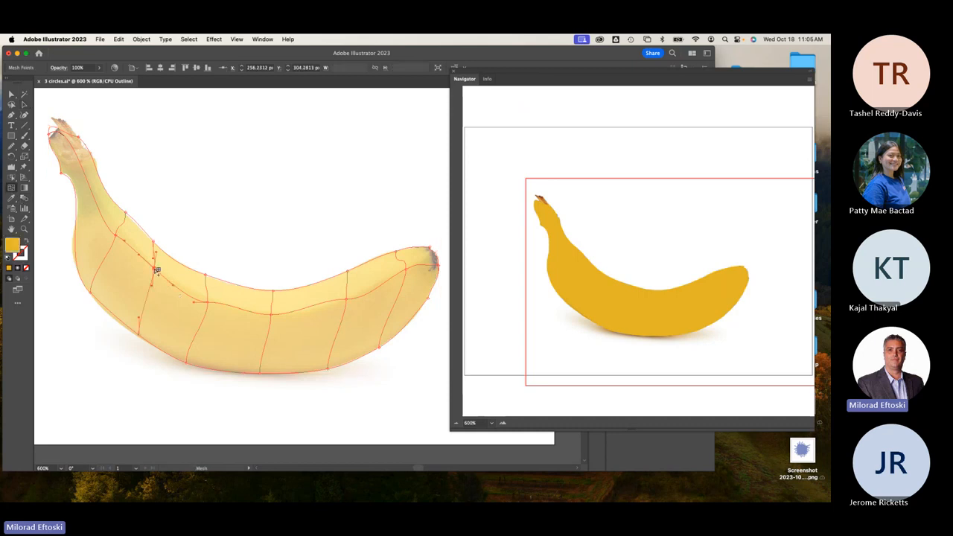
pyautogui.click(241, 310)
pyautogui.press('Delete')
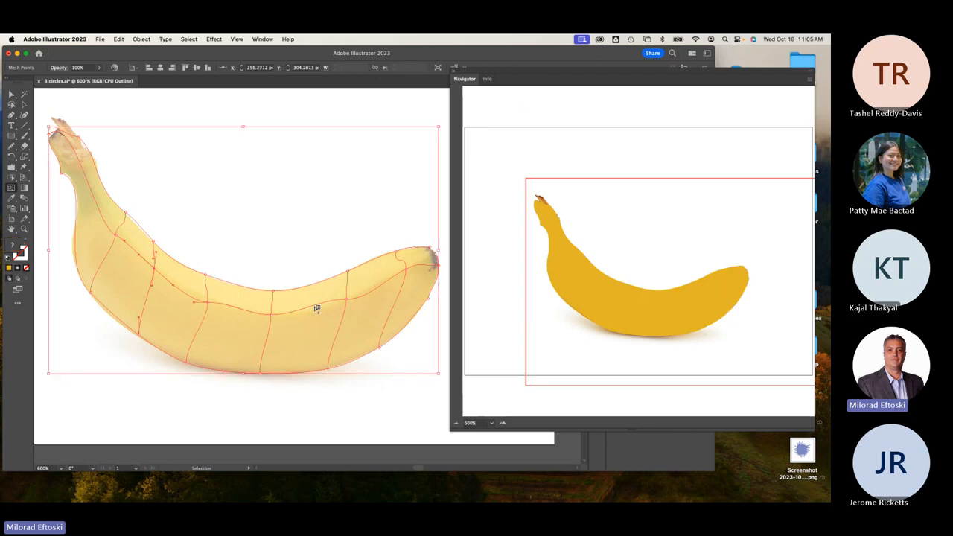
# Add mesh points on the upper body, up the neck, at the right tip and near the stem.
pyautogui.click(157, 277)
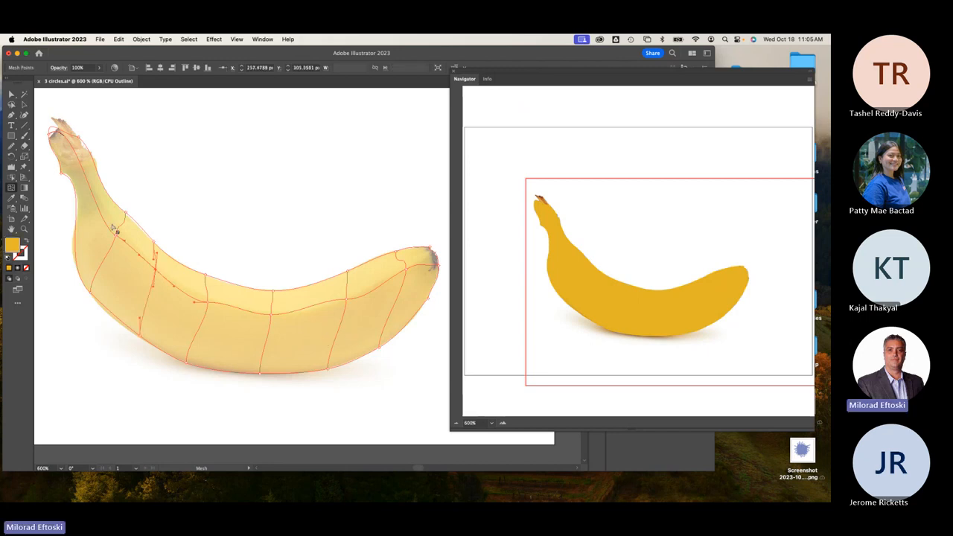
pyautogui.click(95, 200)
pyautogui.click(71, 141)
pyautogui.click(432, 266)
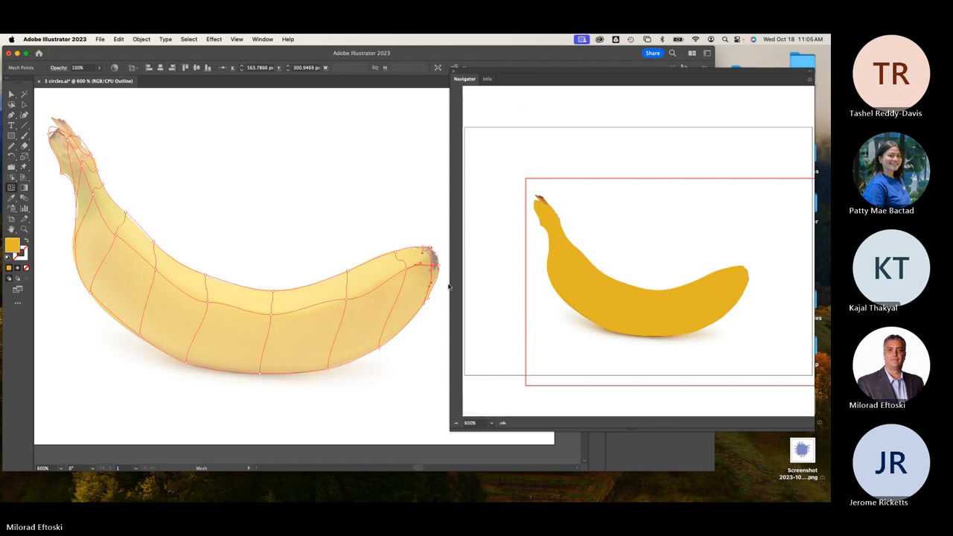
pyautogui.press('super+y')
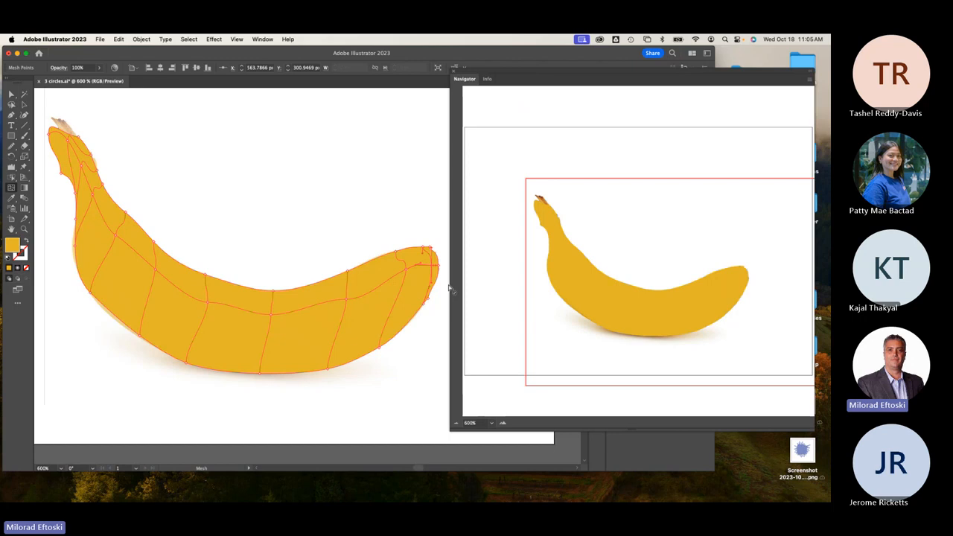
pyautogui.press('super+y')
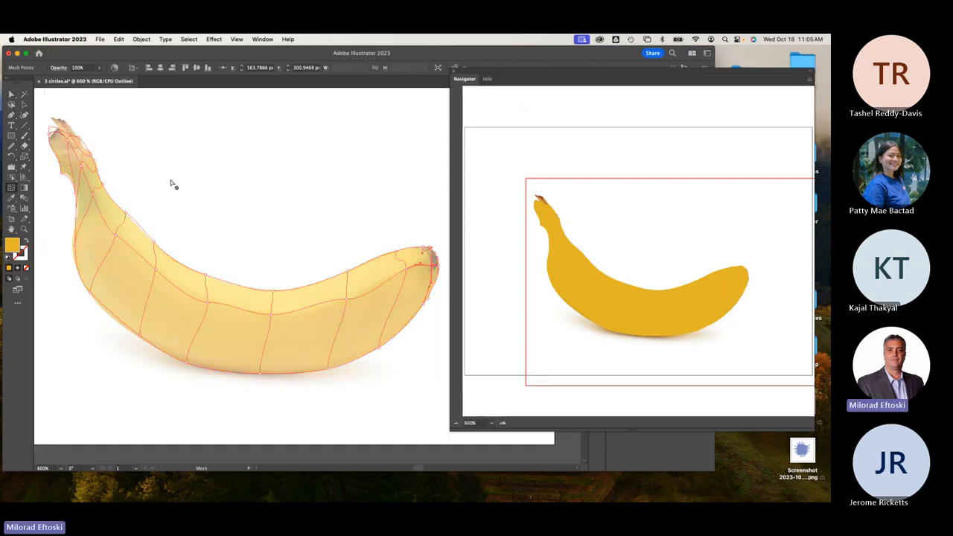
pyautogui.click(96, 171)
# Add lengthwise mesh lines through the banana's middle and along its underside, removing one stray point.
pyautogui.scroll(2, 221, 297)
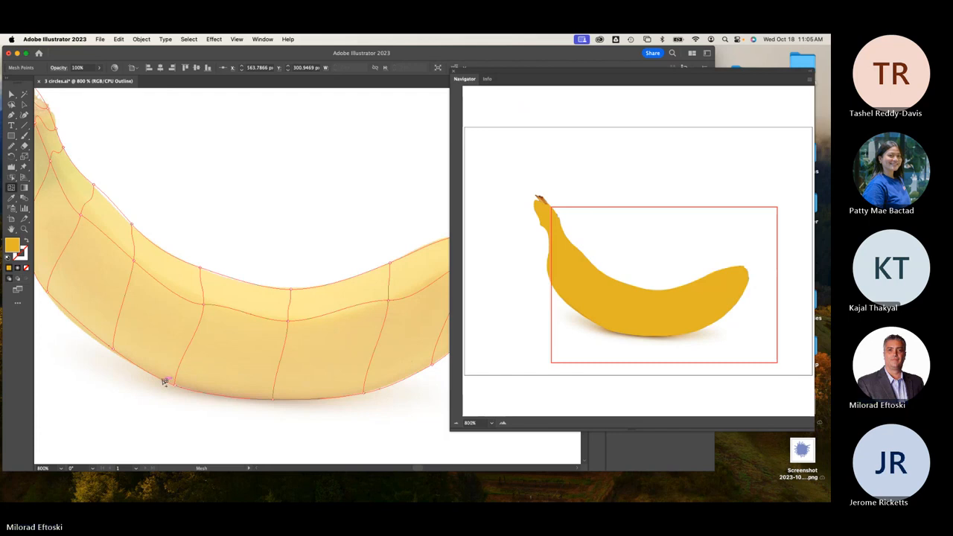
pyautogui.click(244, 313)
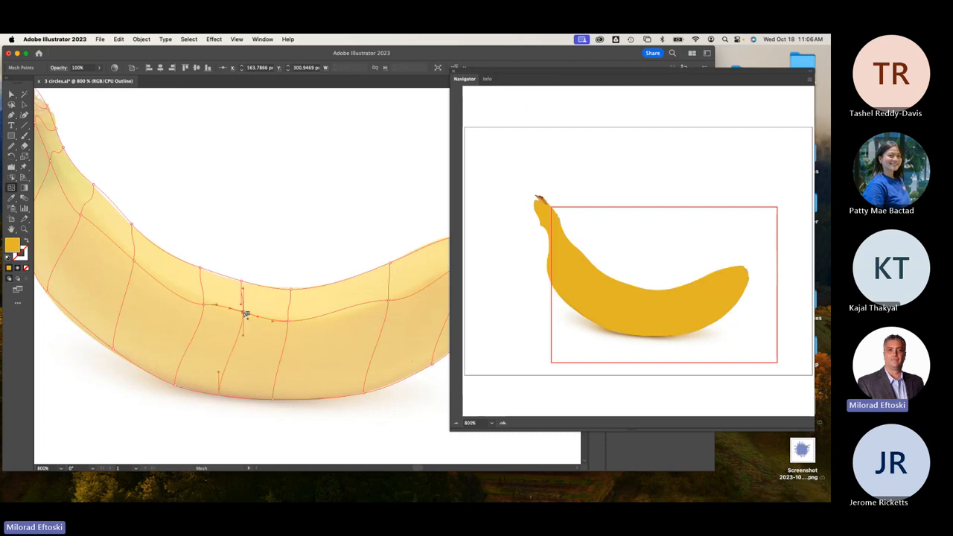
pyautogui.keyDown('alt'); pyautogui.click(245, 312); pyautogui.keyUp('alt')
pyautogui.click(292, 307)
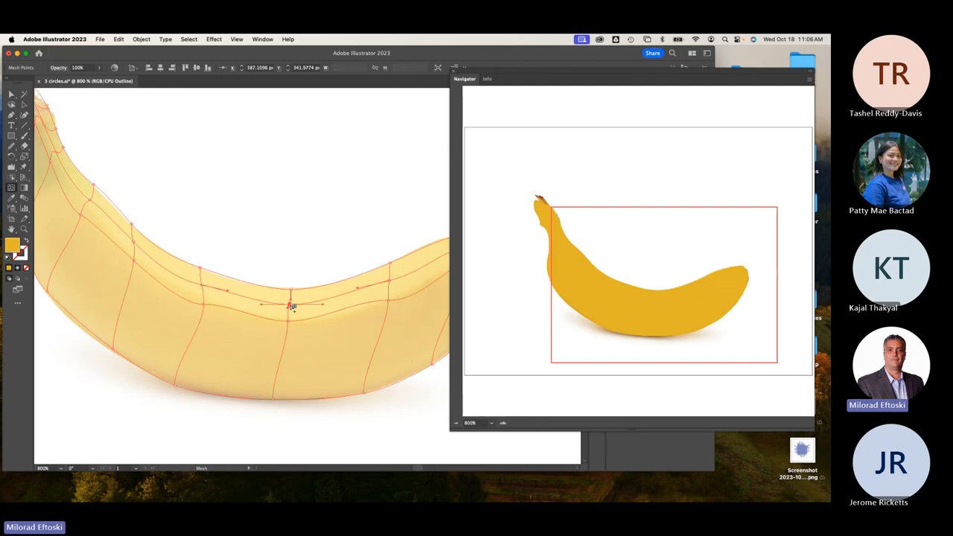
pyautogui.click(279, 376)
pyautogui.press('super+minus')
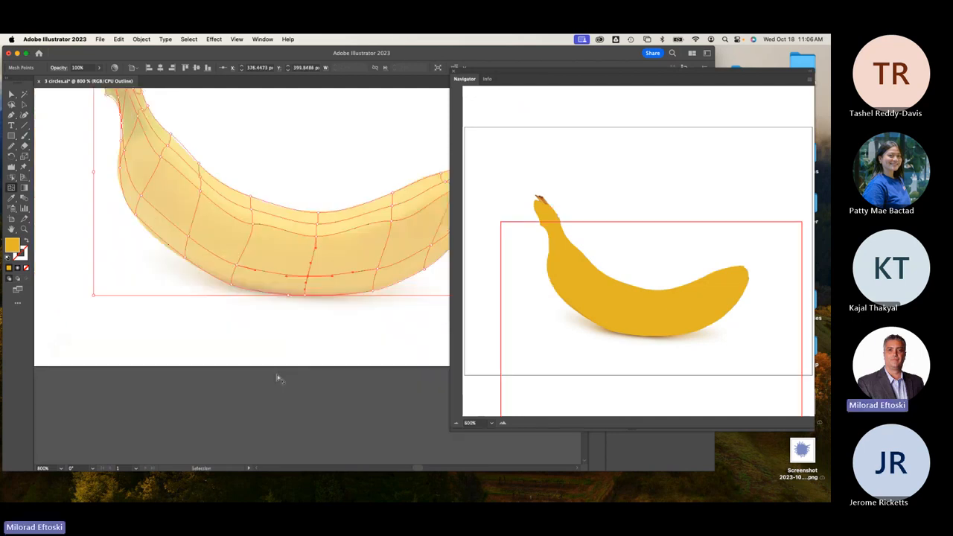
pyautogui.press('space')
pyautogui.moveTo(275, 351); pyautogui.dragTo(226, 399)
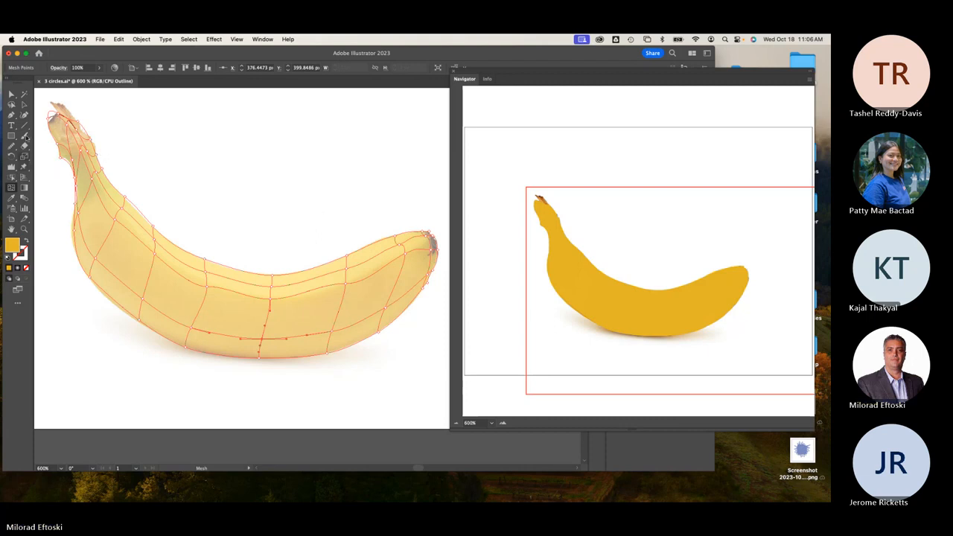
# Switch to Direct Selection and then the Eyedropper for sampling photo colours.
pyautogui.click(11, 95)
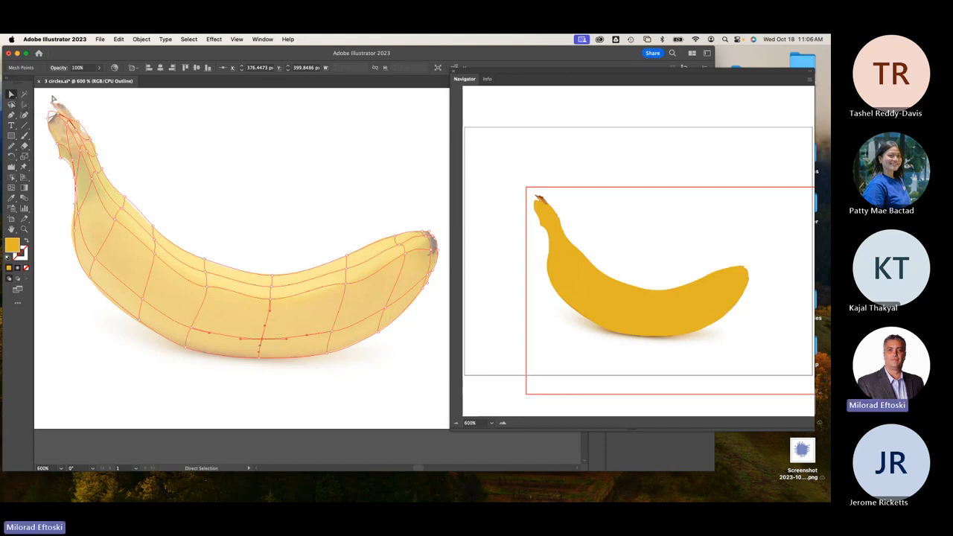
pyautogui.click(14, 198)
pyautogui.press('super')
# Give the upper-edge mesh points from the stem onward brighter yellows sampled from the photo.
pyautogui.scroll(5, 113, 221)
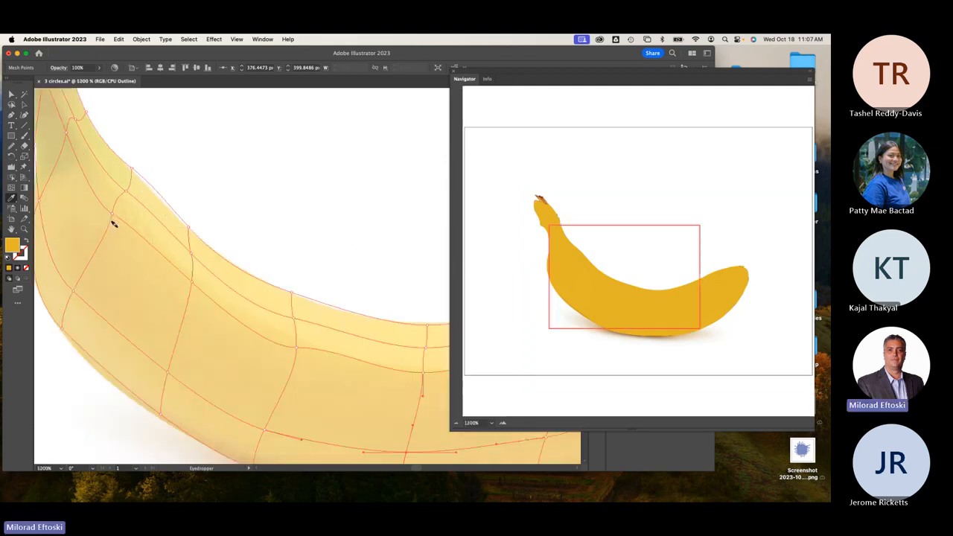
pyautogui.hscroll(-3, 137, 187)
pyautogui.scroll(2, 136, 187)
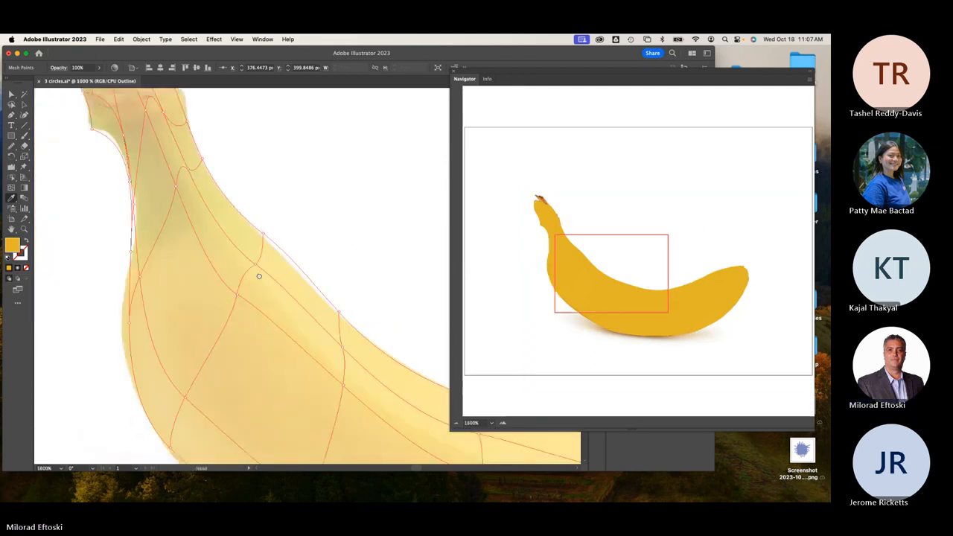
pyautogui.click(192, 165)
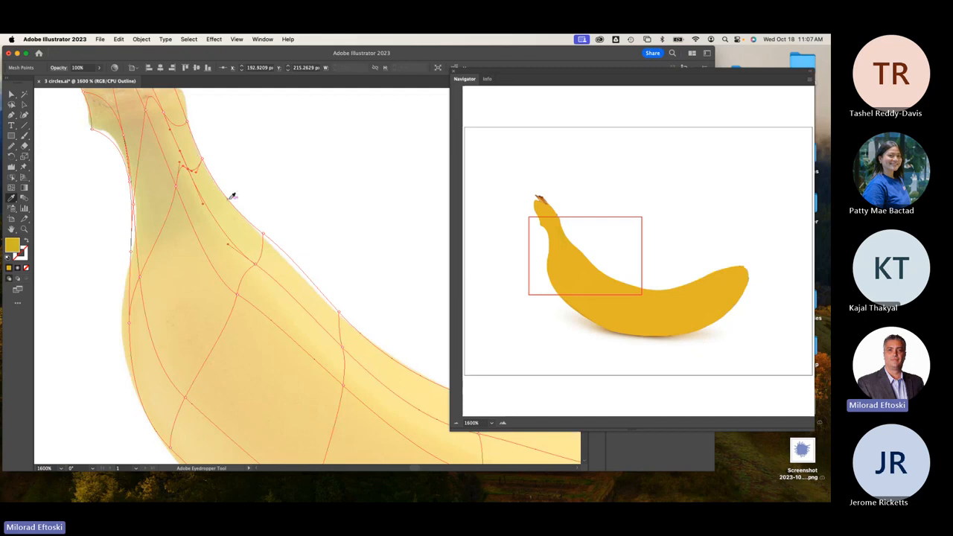
pyautogui.keyDown('super'); pyautogui.click(255, 264); pyautogui.keyUp('super')
pyautogui.click(266, 265)
pyautogui.scroll(-5, 291, 277)
pyautogui.hscroll(4, 292, 277)
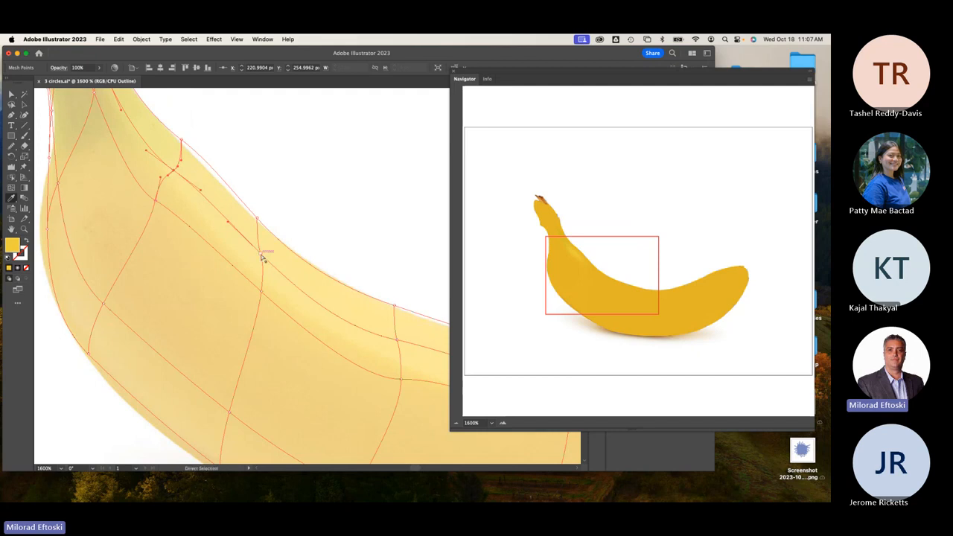
pyautogui.keyDown('super'); pyautogui.click(261, 252); pyautogui.keyUp('super')
pyautogui.scroll(-4, 272, 247)
pyautogui.hscroll(4, 271, 246)
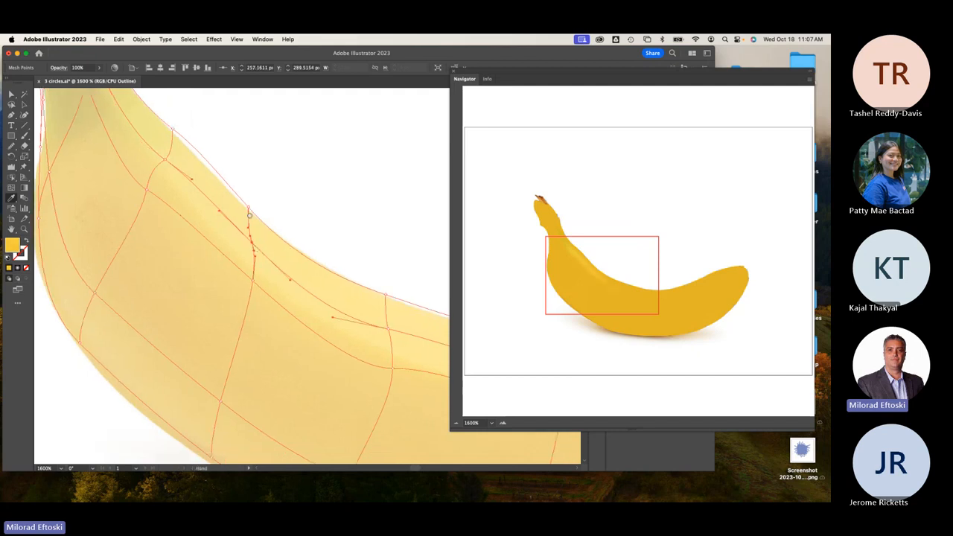
pyautogui.keyDown('super'); pyautogui.click(321, 275); pyautogui.keyUp('super')
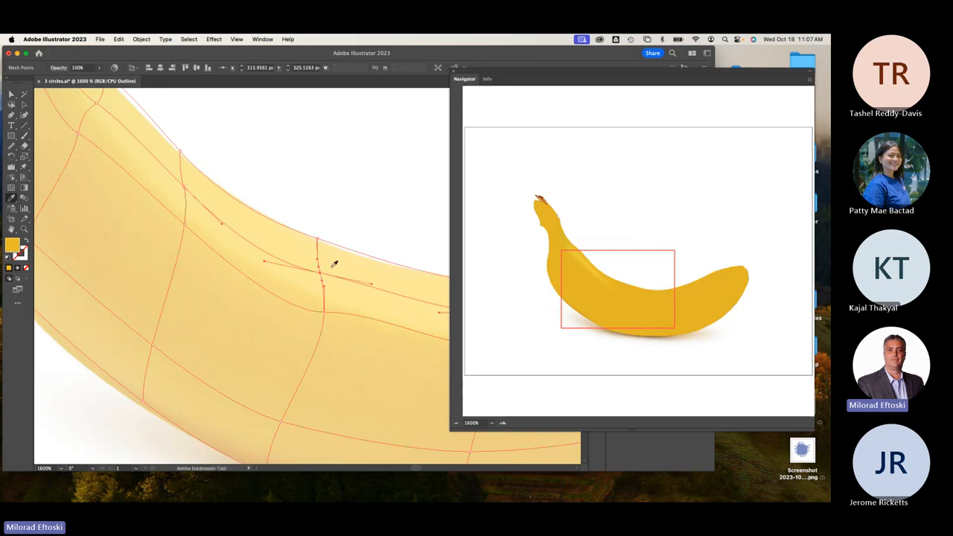
pyautogui.click(332, 266)
# Continue sampling brighter yellows for the top-edge points toward the banana's right tip.
pyautogui.press('space')
pyautogui.moveTo(329, 267); pyautogui.dragTo(217, 226)
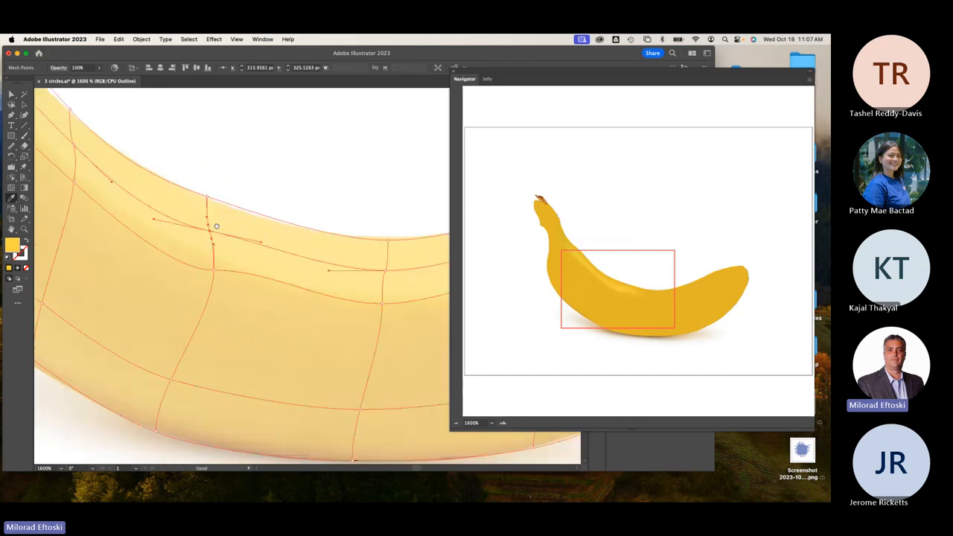
pyautogui.hscroll(2, 358, 256)
pyautogui.scroll(-1, 358, 257)
pyautogui.keyDown('super'); pyautogui.click(351, 261); pyautogui.keyUp('super')
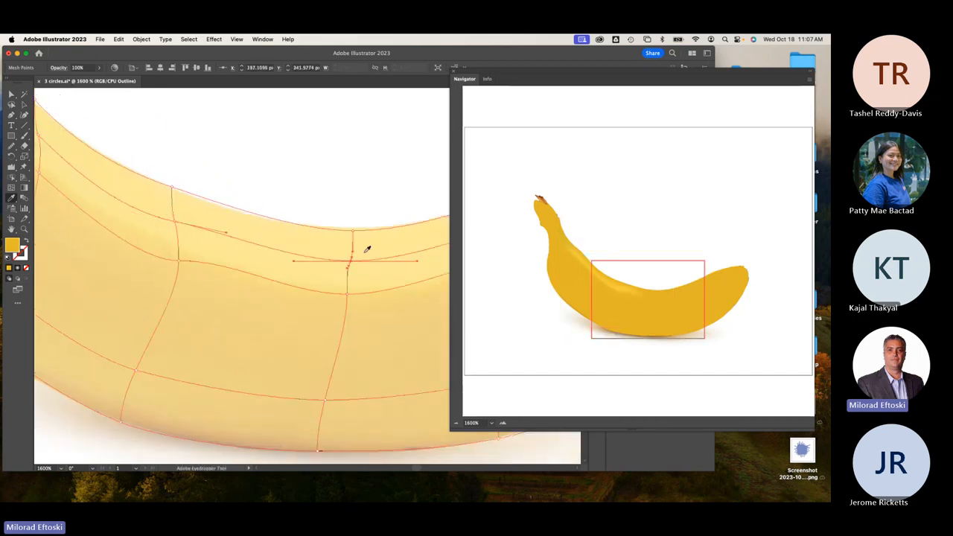
pyautogui.click(366, 251)
pyautogui.press('space')
pyautogui.moveTo(397, 250); pyautogui.dragTo(156, 263)
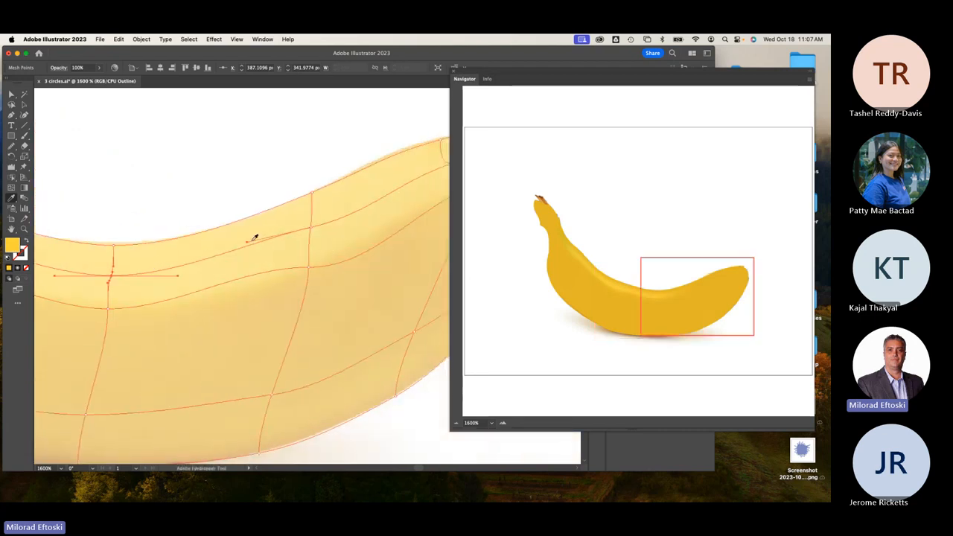
pyautogui.keyDown('super'); pyautogui.click(312, 230); pyautogui.keyUp('super')
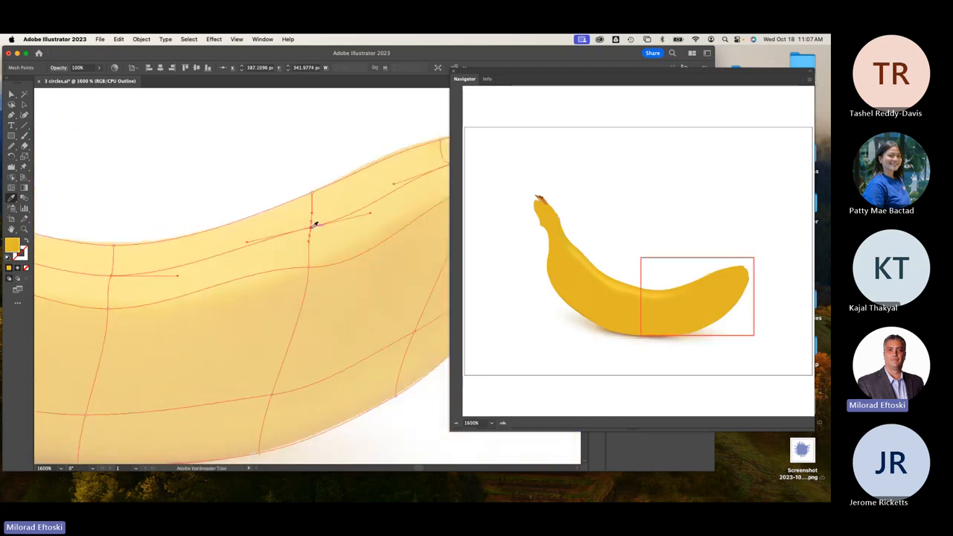
pyautogui.press('space')
pyautogui.moveTo(354, 231); pyautogui.dragTo(231, 246)
pyautogui.press('space')
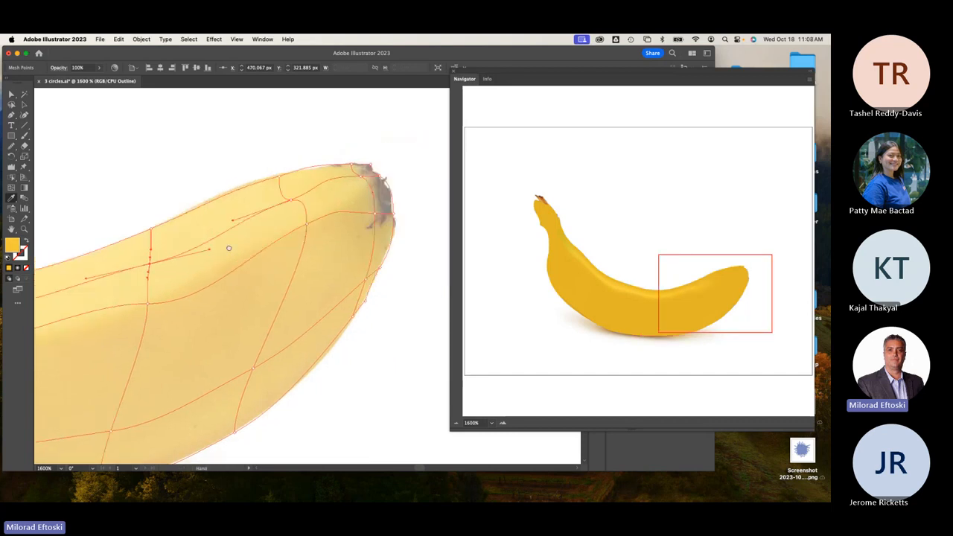
# Colour the mesh points at the banana's right tip dark brown from the photo.
pyautogui.keyDown('super'); pyautogui.click(291, 201); pyautogui.keyUp('super')
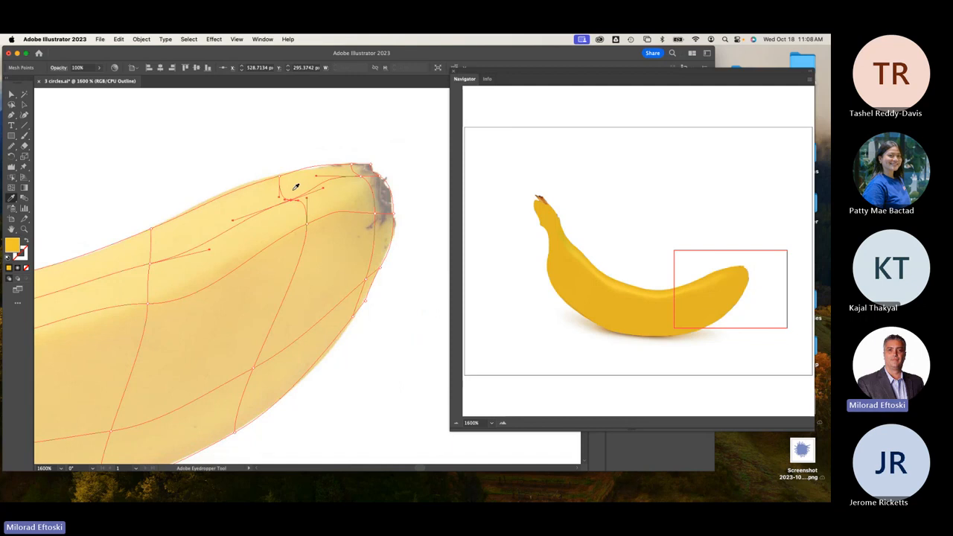
pyautogui.press('space')
pyautogui.moveTo(292, 192); pyautogui.dragTo(252, 215)
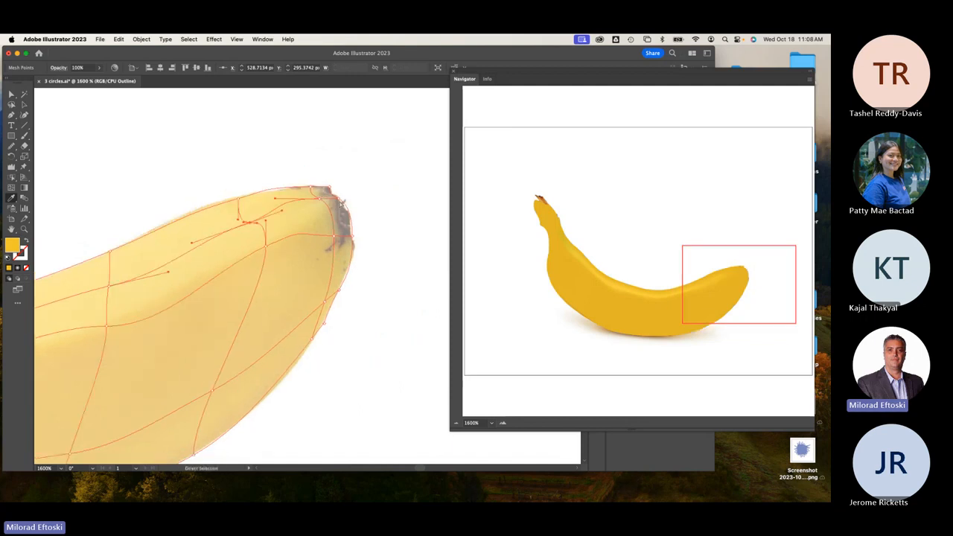
pyautogui.keyDown('super'); pyautogui.click(342, 201); pyautogui.keyUp('super')
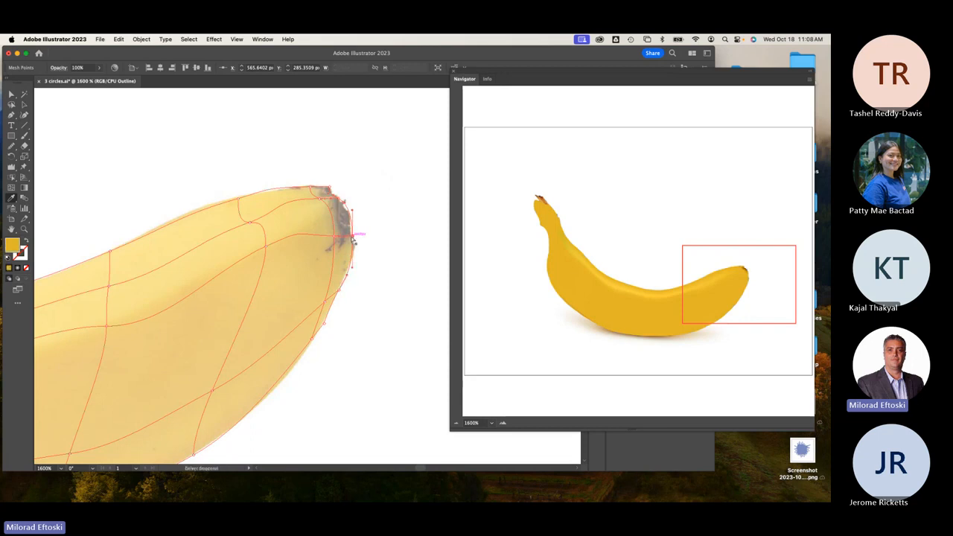
pyautogui.keyDown('super'); pyautogui.click(348, 230); pyautogui.keyUp('super')
pyautogui.click(348, 230)
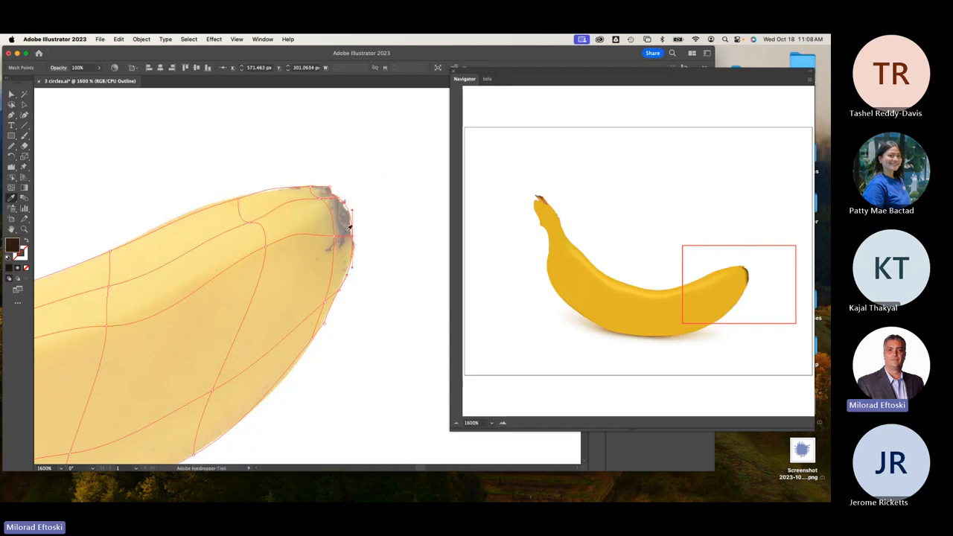
# Recolour the lower-edge mesh points toward the middle with colours sampled from the photo.
pyautogui.keyDown('super'); pyautogui.click(324, 304); pyautogui.keyUp('super')
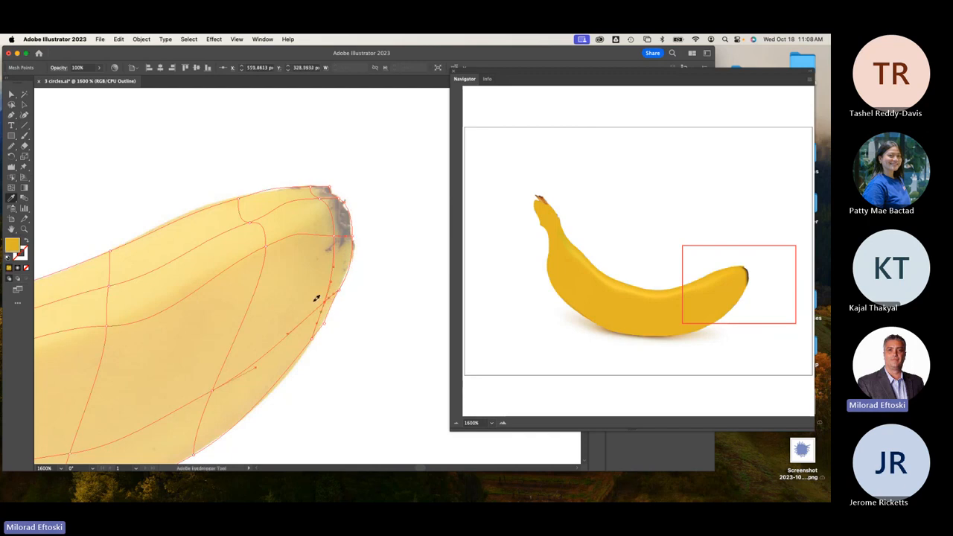
pyautogui.hscroll(-3, 317, 298)
pyautogui.scroll(-2, 317, 298)
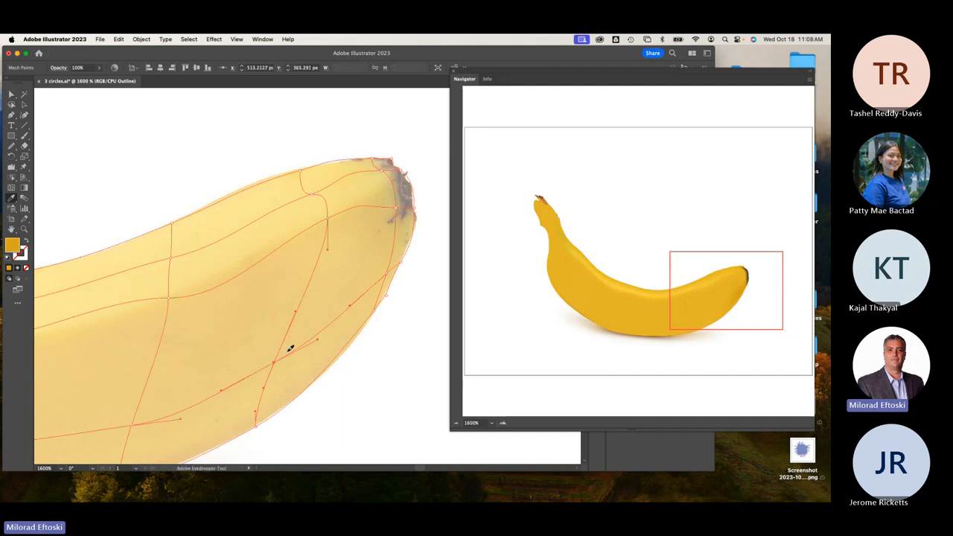
pyautogui.moveTo(224, 383); pyautogui.dragTo(384, 307)
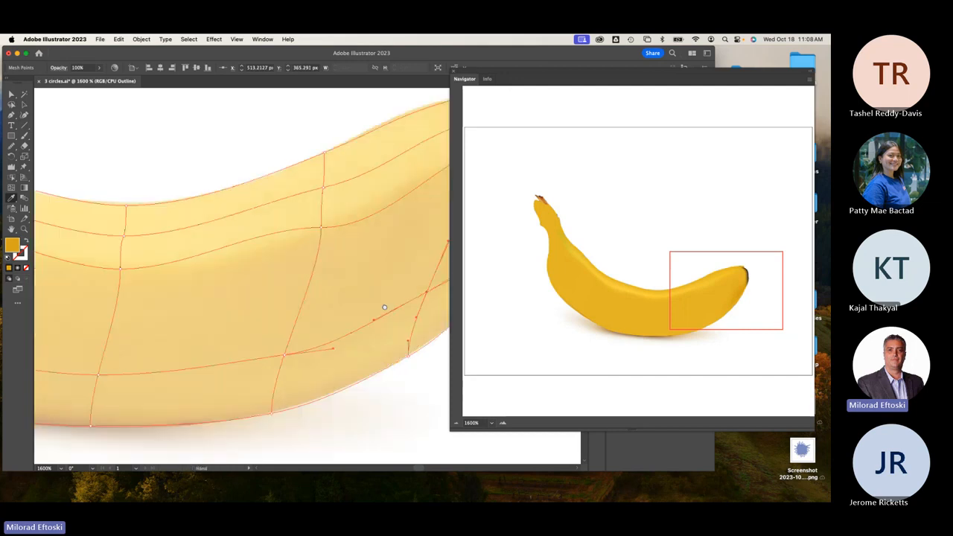
pyautogui.keyDown('super'); pyautogui.click(288, 356); pyautogui.keyUp('super')
pyautogui.moveTo(200, 350); pyautogui.dragTo(330, 324)
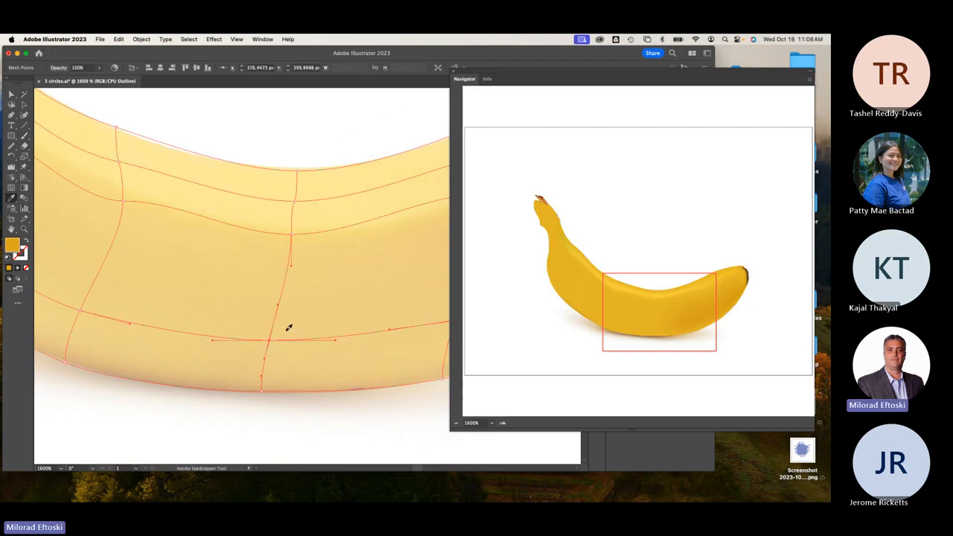
pyautogui.moveTo(201, 330); pyautogui.dragTo(376, 307)
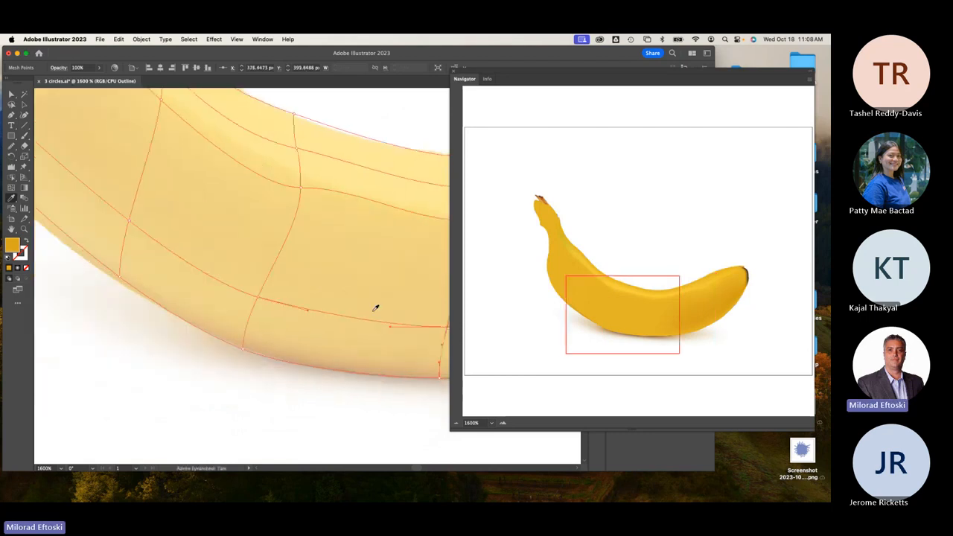
pyautogui.keyDown('super'); pyautogui.click(259, 298); pyautogui.keyUp('super')
pyautogui.click(273, 291)
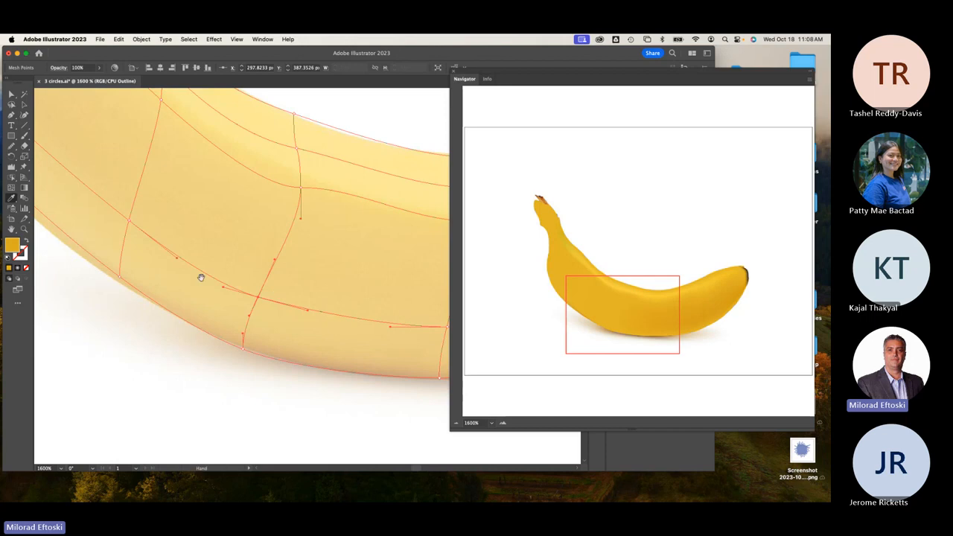
# Give an underside mesh point near the neck a brighter yellow sampled from the photo.
pyautogui.moveTo(201, 276); pyautogui.dragTo(318, 285)
pyautogui.click(247, 230)
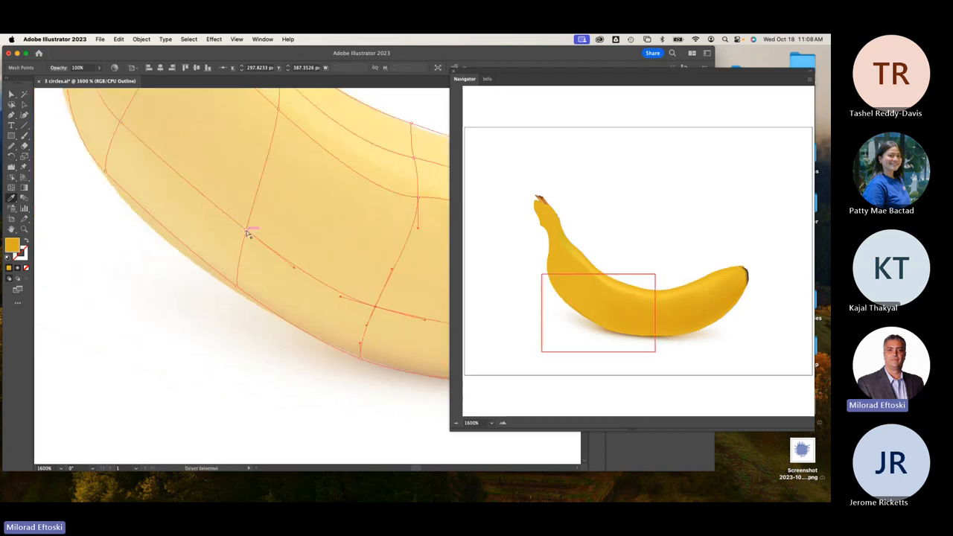
pyautogui.moveTo(242, 261); pyautogui.dragTo(335, 395)
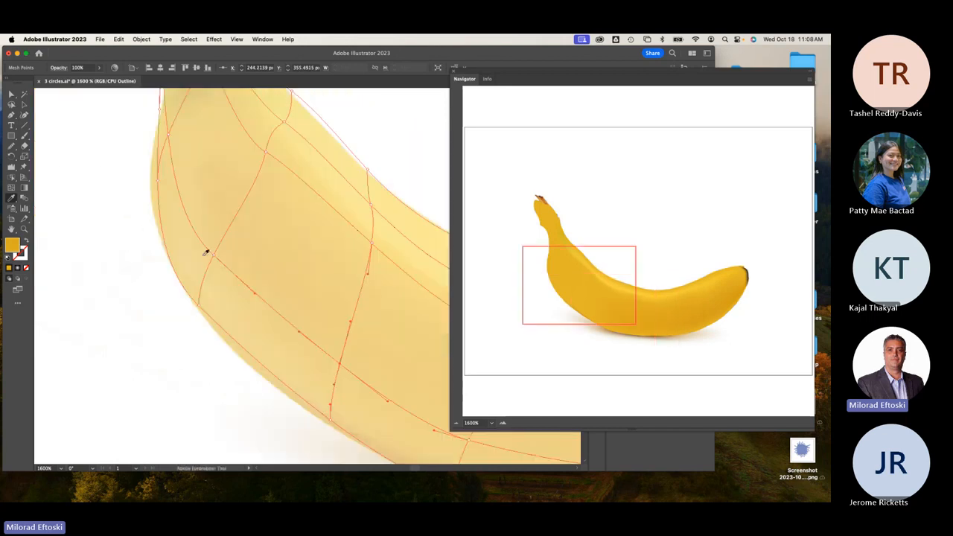
pyautogui.keyDown('super'); pyautogui.click(214, 256); pyautogui.keyUp('super')
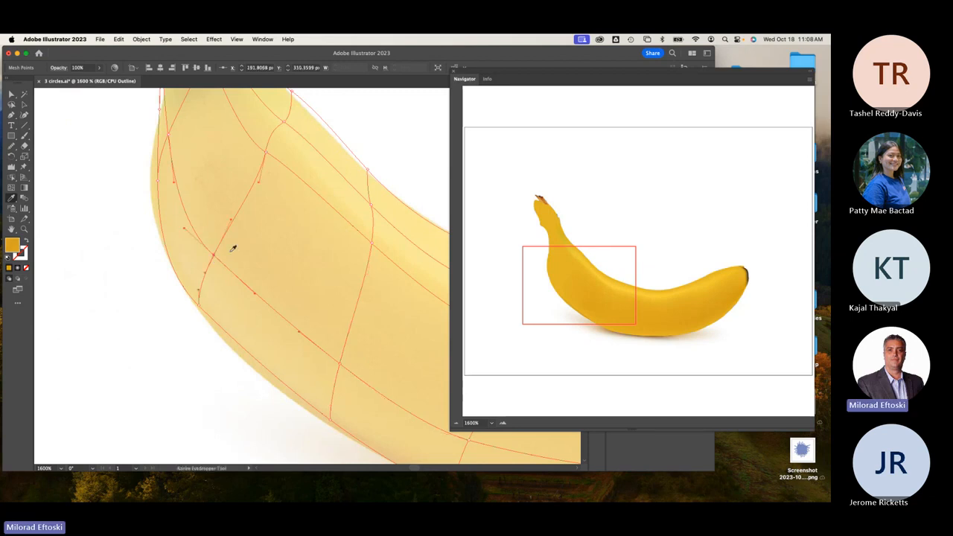
pyautogui.moveTo(215, 239); pyautogui.dragTo(262, 350)
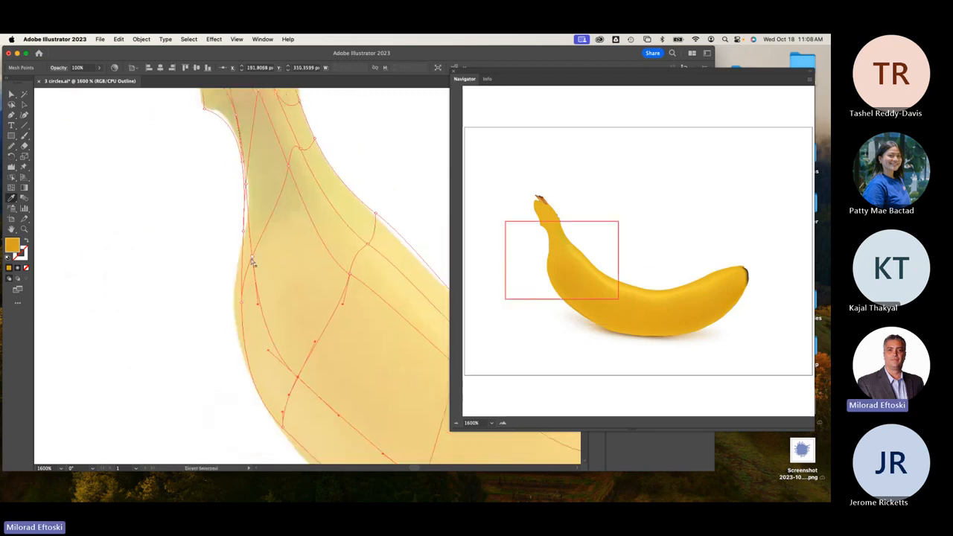
# Colour the stem-tip mesh point dark brown sampled from the photo's stem.
pyautogui.keyDown('super'); pyautogui.click(252, 258); pyautogui.keyUp('super')
pyautogui.scroll(5, 223, 164)
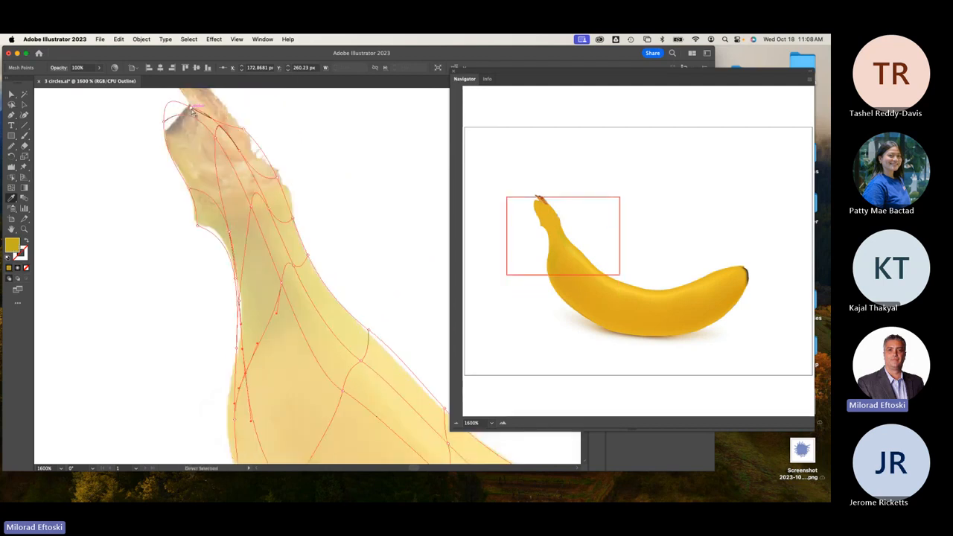
pyautogui.click(192, 110)
pyautogui.click(192, 110)
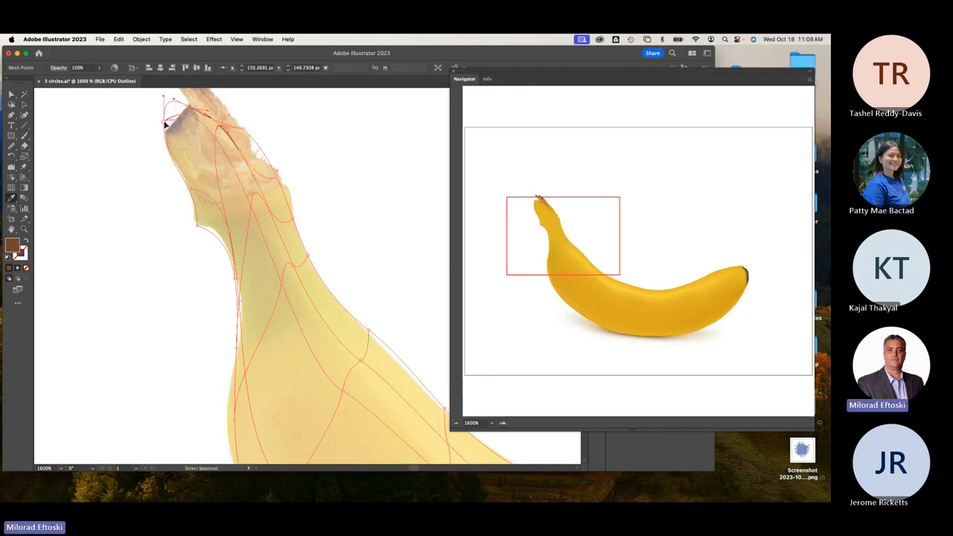
pyautogui.click(170, 125)
pyautogui.click(172, 123)
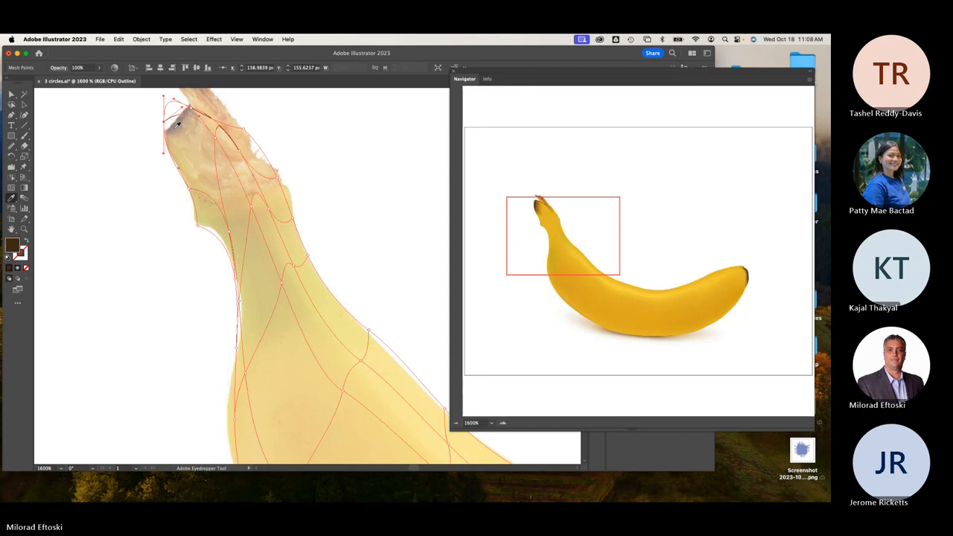
# Deselect the mesh, zoom out and view the whole banana in full colour preview.
pyautogui.click(24, 104)
pyautogui.click(67, 128)
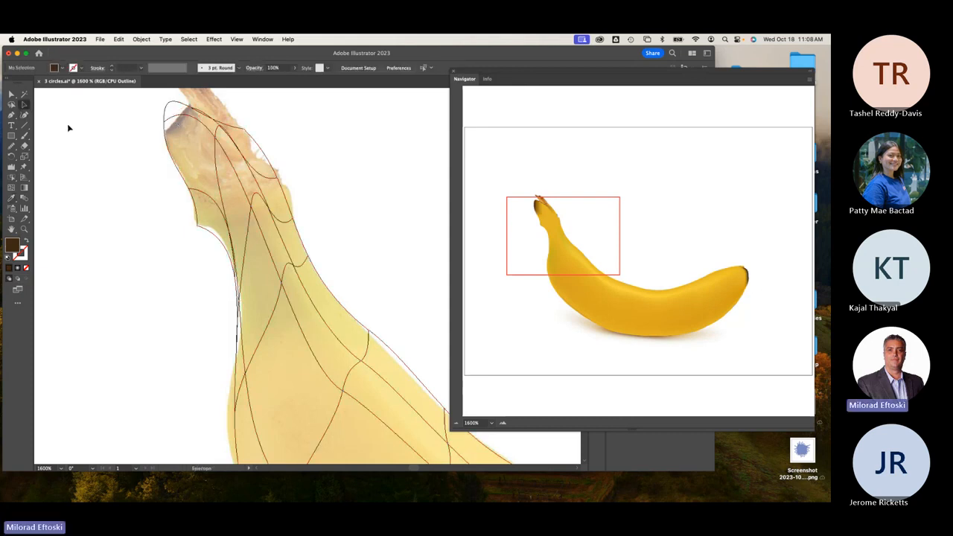
pyautogui.press('super+minus')
pyautogui.press('super+minus')
pyautogui.press('super+minus')
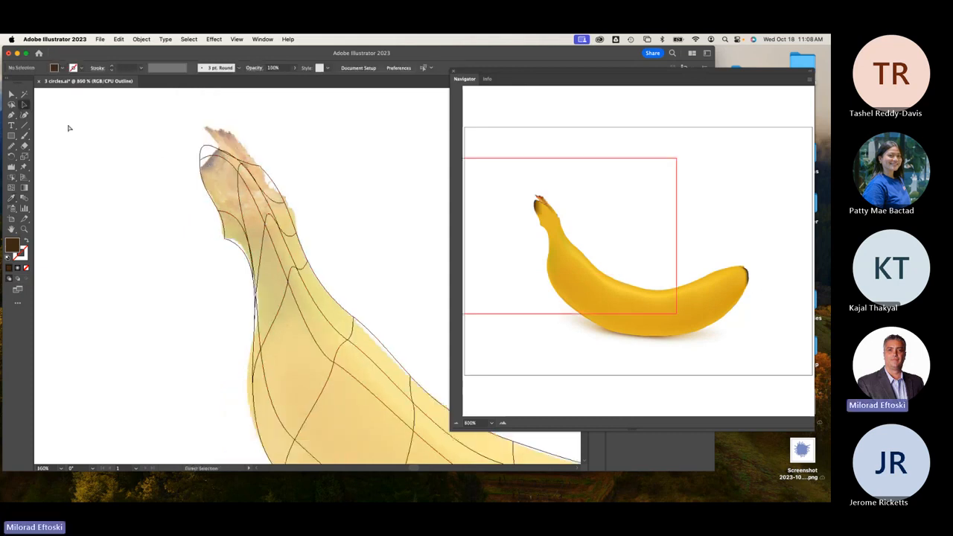
pyautogui.press('space')
pyautogui.moveTo(214, 261); pyautogui.dragTo(141, 240)
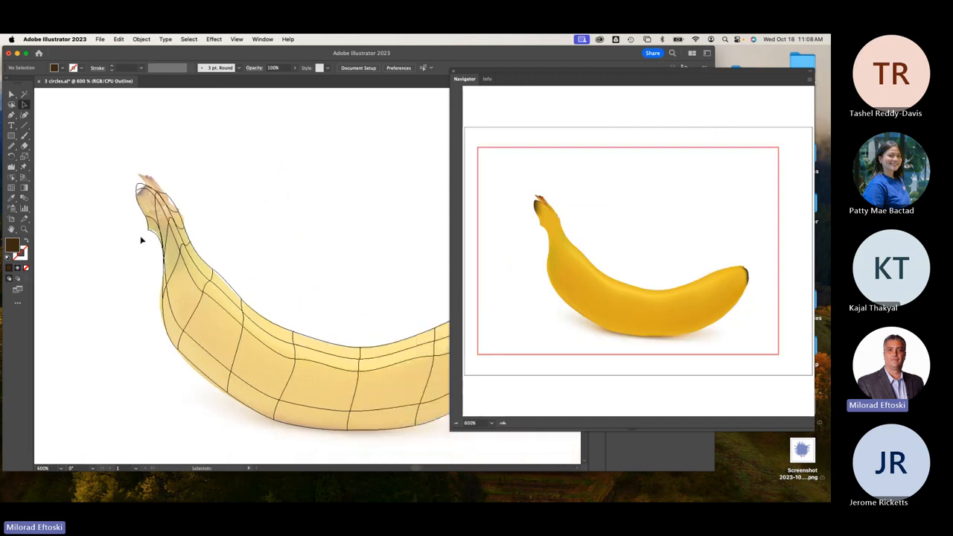
pyautogui.press('super+y')
pyautogui.press('super+minus')
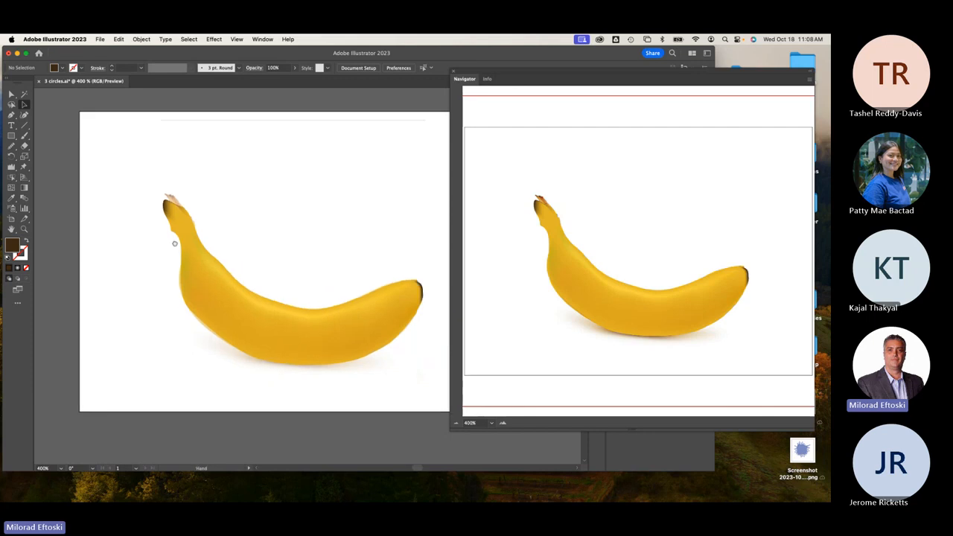
# Drag the coloured mesh banana up and right, off the dimmed photo.
pyautogui.moveTo(175, 244); pyautogui.dragTo(134, 237)
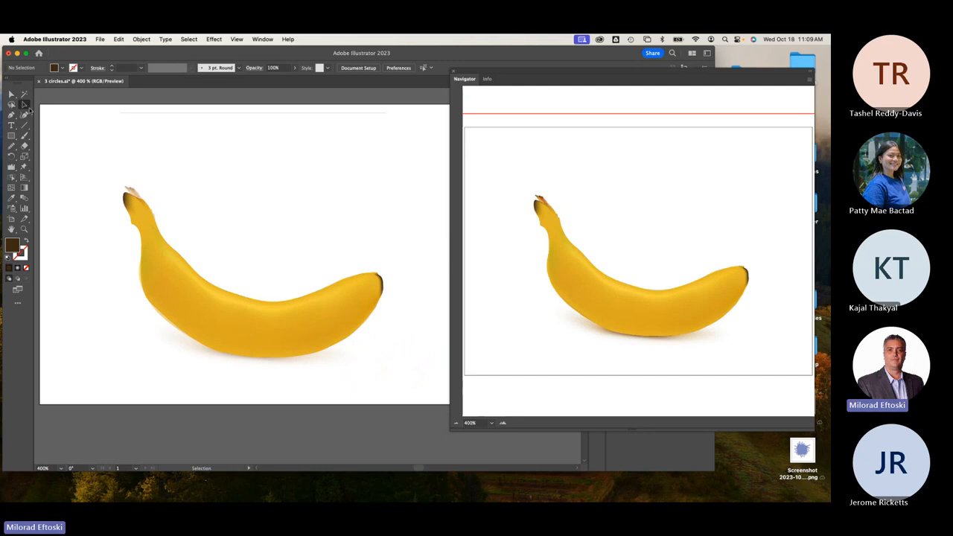
pyautogui.click(172, 287)
pyautogui.moveTo(172, 286); pyautogui.dragTo(202, 205)
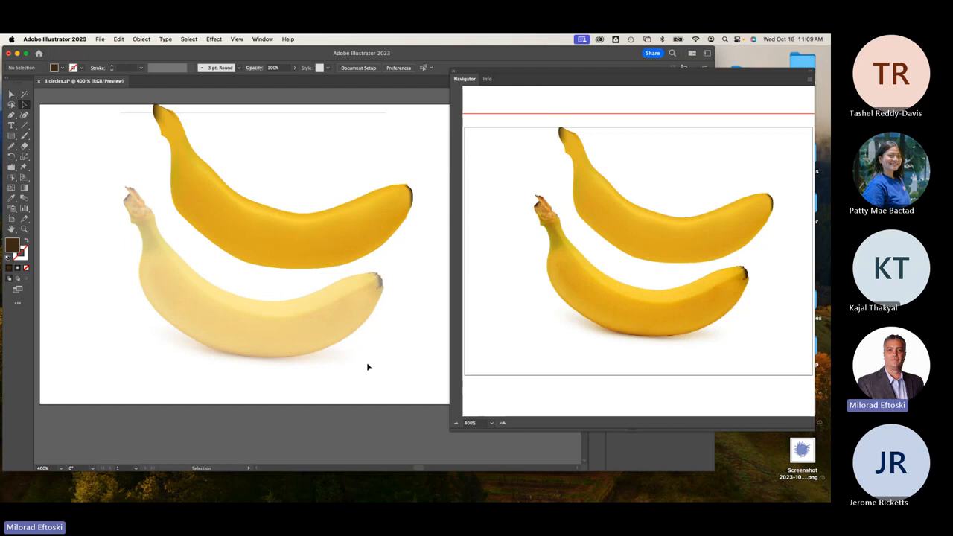
# Undo the move so the mesh banana sits over the photo again, and zoom in on it.
pyautogui.press('super+z')
pyautogui.keyDown('super'); pyautogui.click(224, 344); pyautogui.keyUp('super')
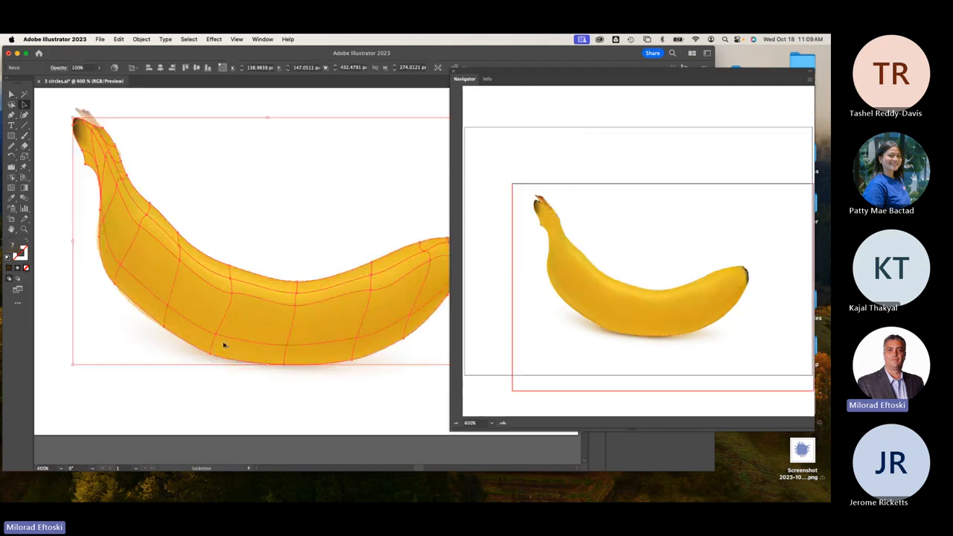
pyautogui.keyDown('super'); pyautogui.click(224, 344); pyautogui.keyUp('super')
pyautogui.click(202, 402)
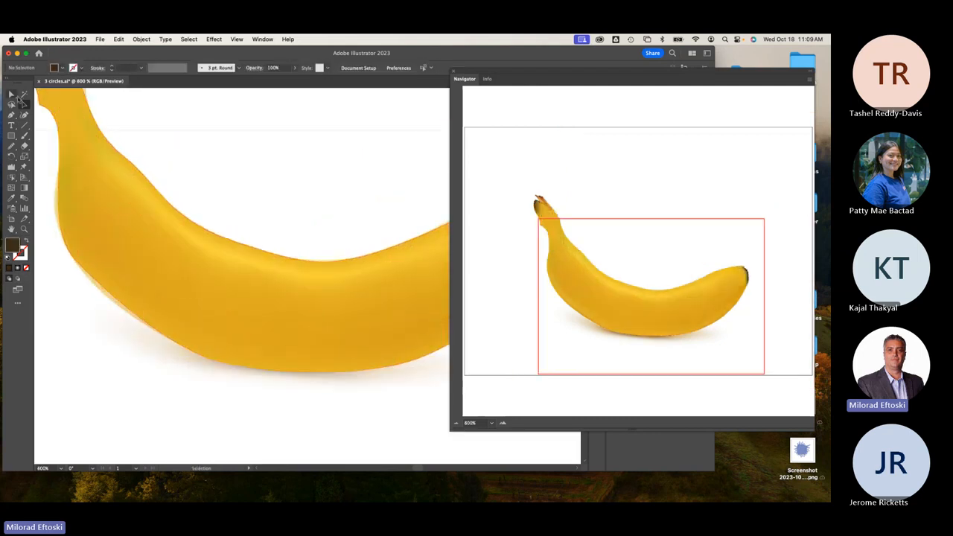
# Nudge a middle mesh point slightly downward with Direct Selection, then pick another mesh point.
pyautogui.click(12, 95)
pyautogui.click(238, 279)
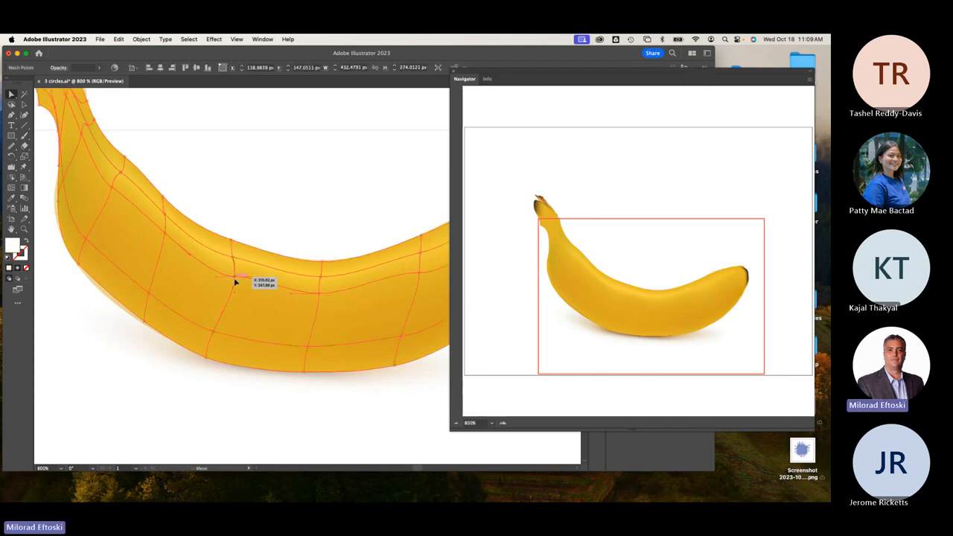
pyautogui.moveTo(234, 278); pyautogui.dragTo(234, 280)
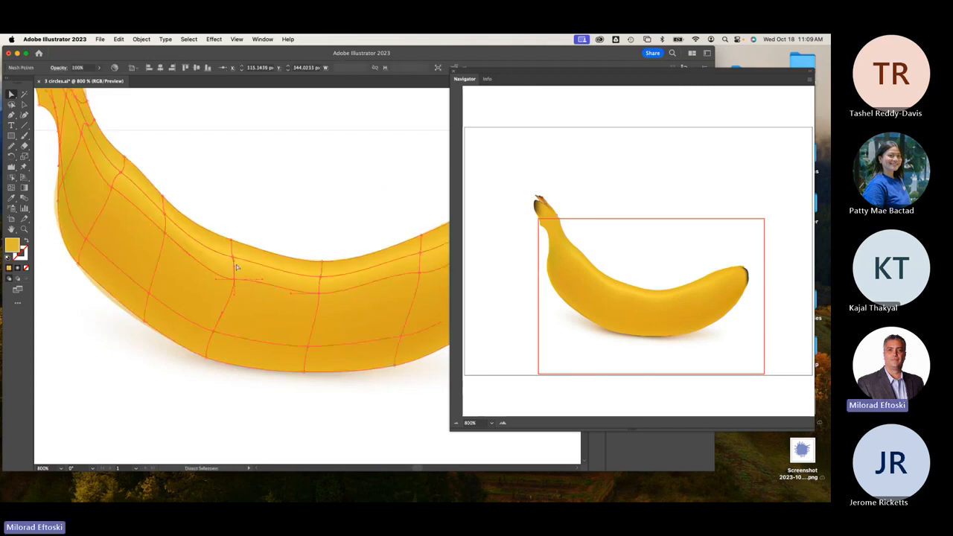
pyautogui.click(319, 293)
pyautogui.scroll(-2, 221, 355)
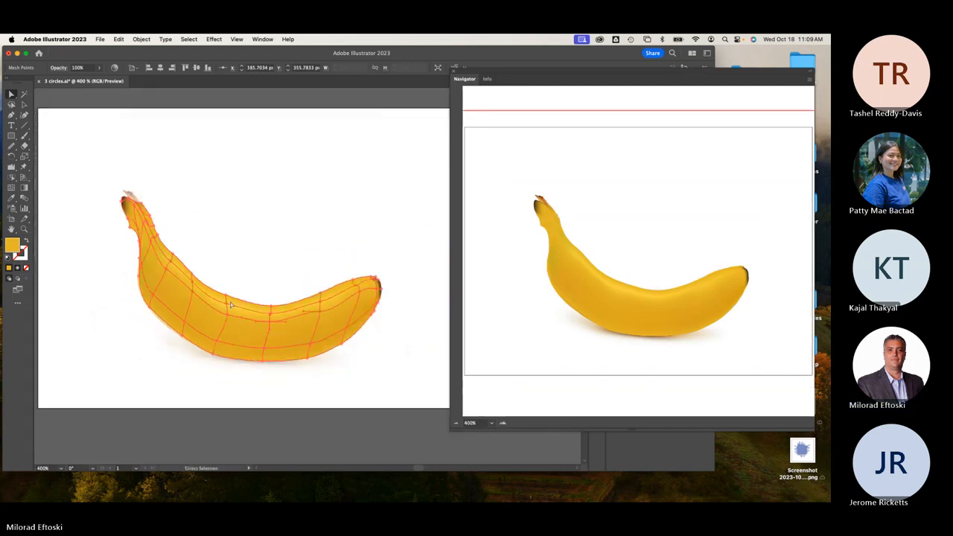
pyautogui.click(236, 276)
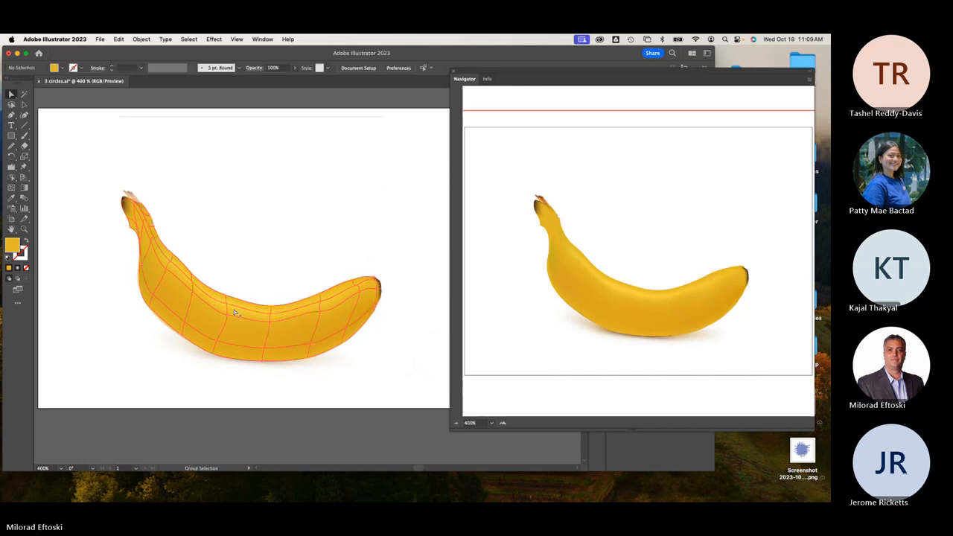
pyautogui.scroll(2, 234, 309)
pyautogui.click(222, 302)
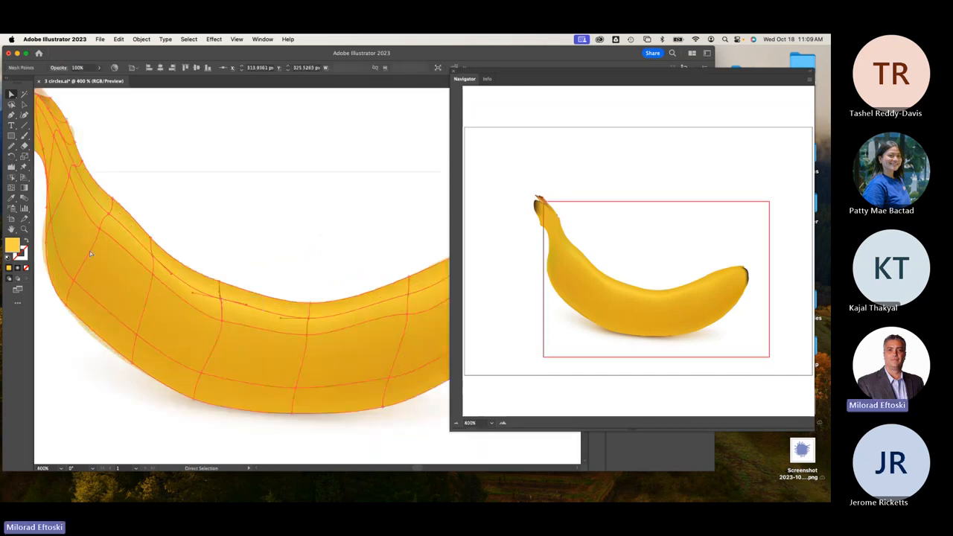
# Give the selected mesh point a paler, purer yellow fill in the Color Picker.
pyautogui.doubleClick(14, 247)
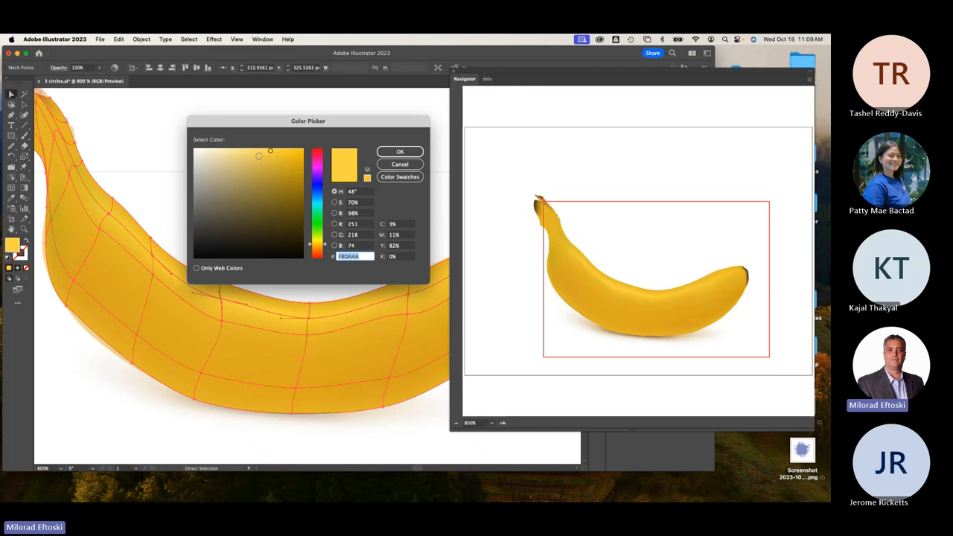
pyautogui.click(244, 151)
pyautogui.moveTo(243, 151); pyautogui.dragTo(239, 150)
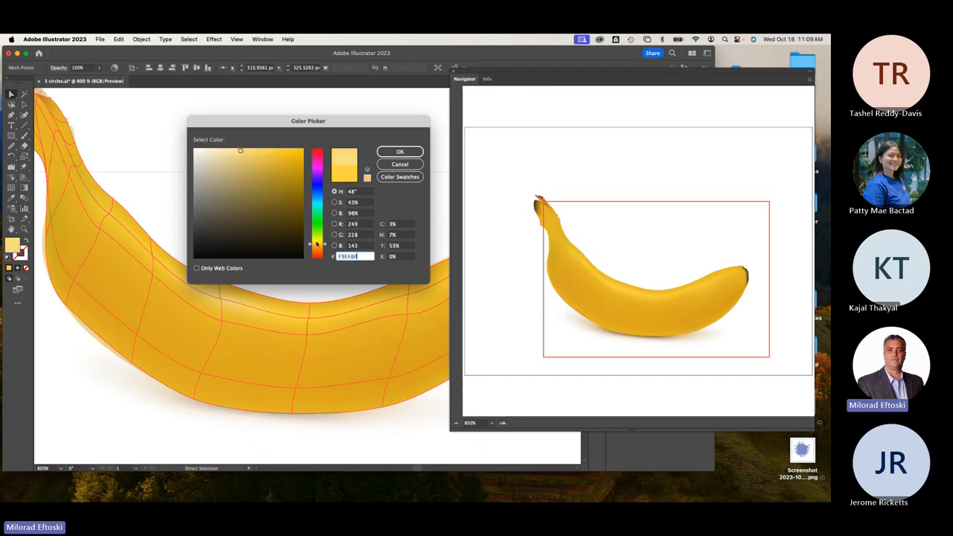
pyautogui.moveTo(317, 244); pyautogui.dragTo(316, 240)
pyautogui.click(400, 152)
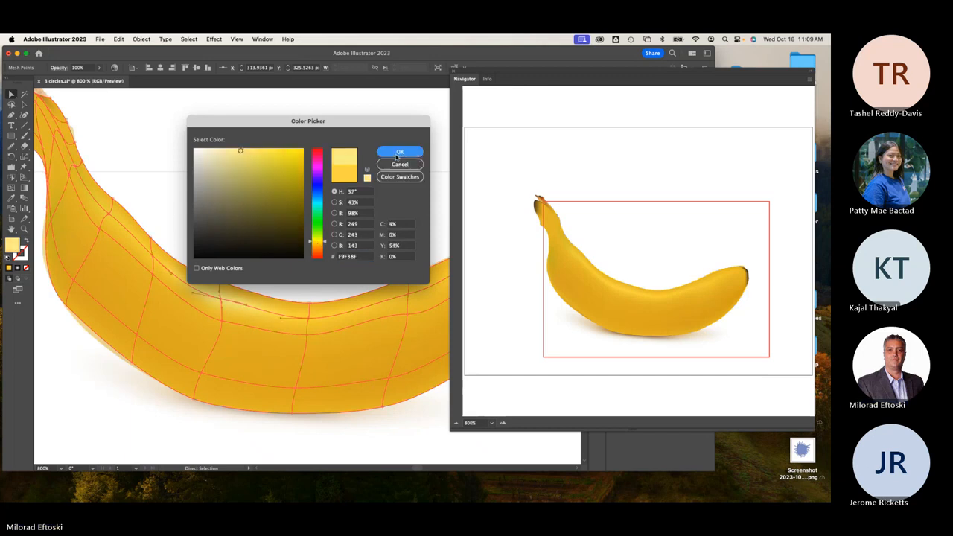
pyautogui.click(278, 250)
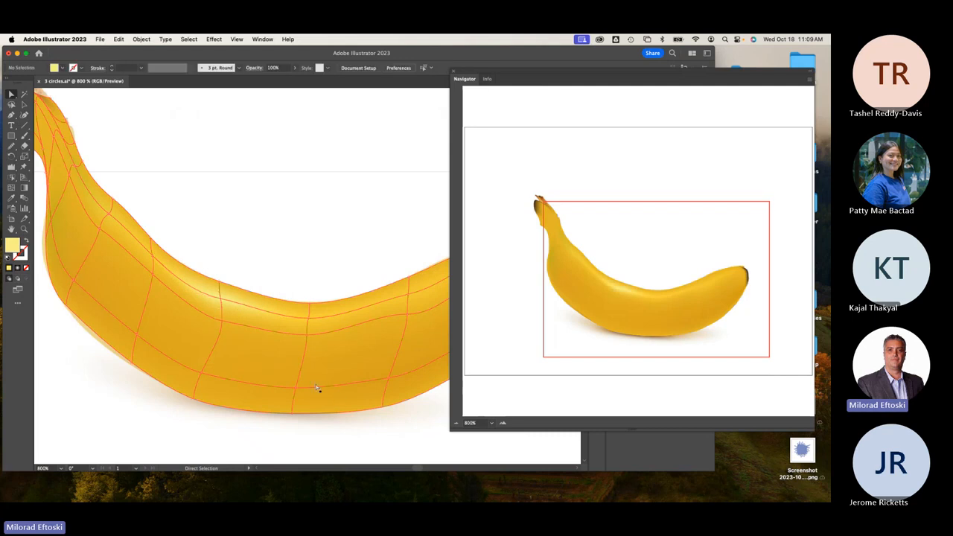
# Add a mesh point near the lower edge and Eyedropper lighter photo yellow onto it and a middle point.
pyautogui.click(226, 325)
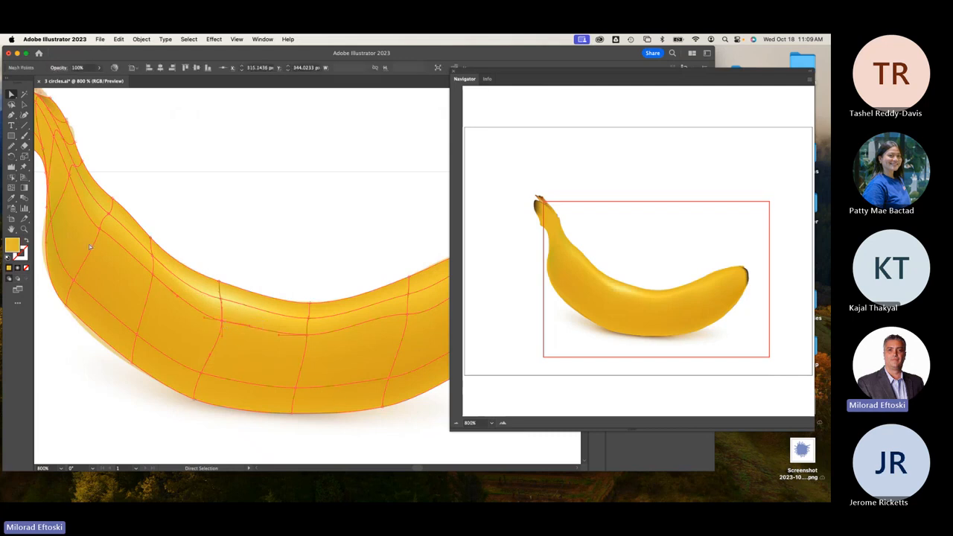
pyautogui.click(12, 192)
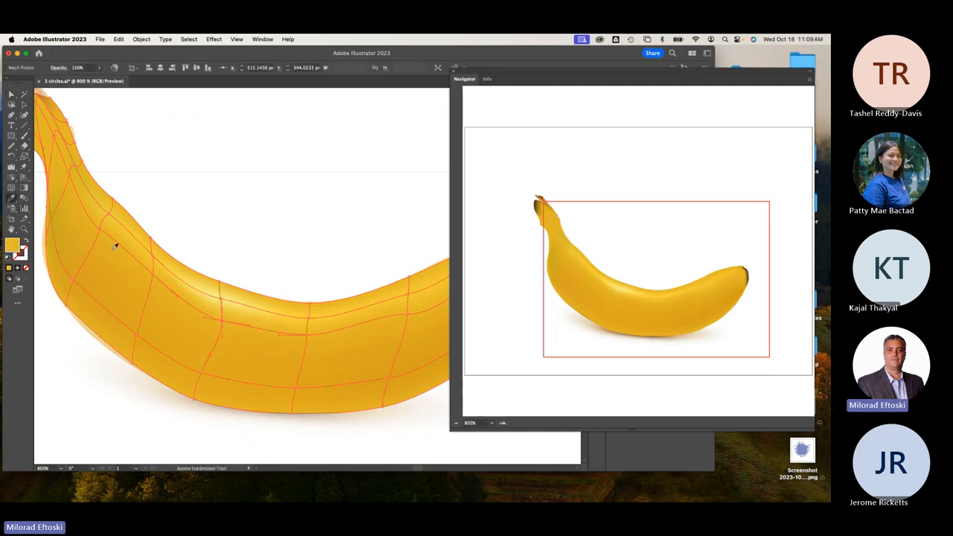
pyautogui.click(219, 301)
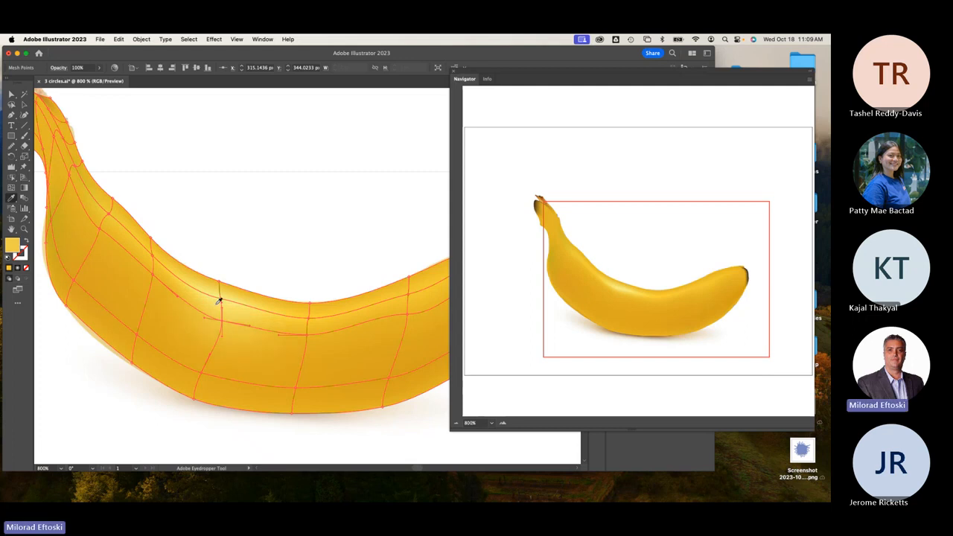
pyautogui.keyDown('super'); pyautogui.click(307, 336); pyautogui.keyUp('super')
pyautogui.click(259, 318)
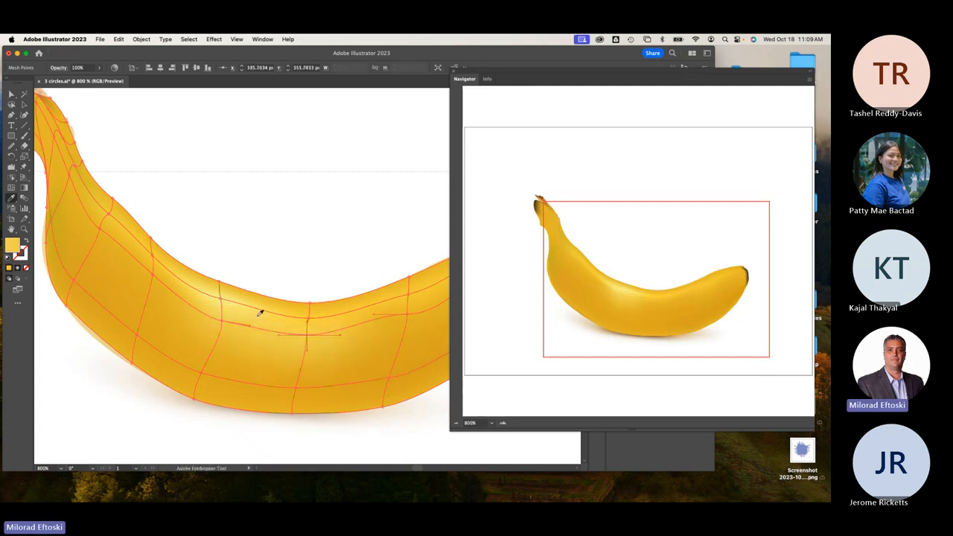
# Sample slightly lighter yellows onto the neighbouring middle and lower body mesh points.
pyautogui.keyDown('super'); pyautogui.click(308, 319); pyautogui.keyUp('super')
pyautogui.click(273, 317)
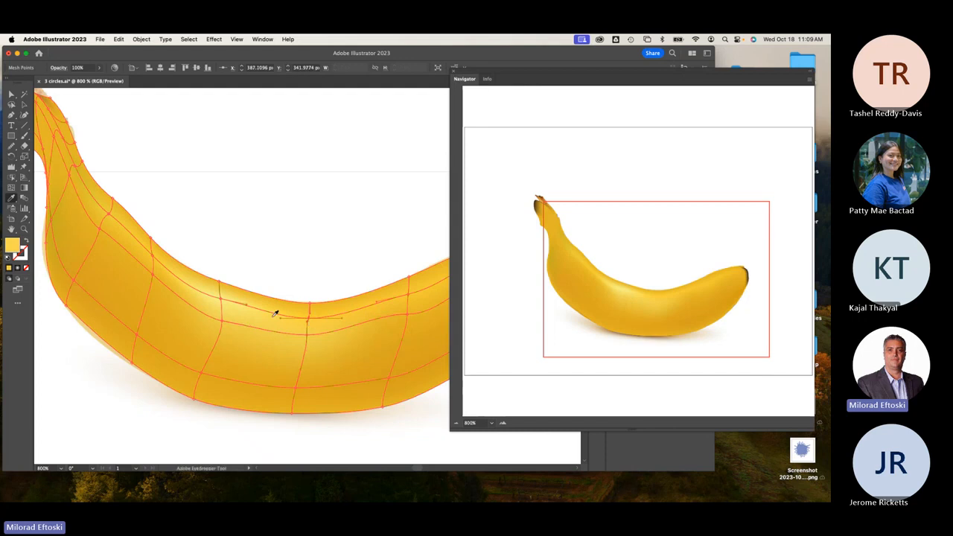
pyautogui.keyDown('super'); pyautogui.click(407, 297); pyautogui.keyUp('super')
pyautogui.keyDown('super'); pyautogui.click(407, 316); pyautogui.keyUp('super')
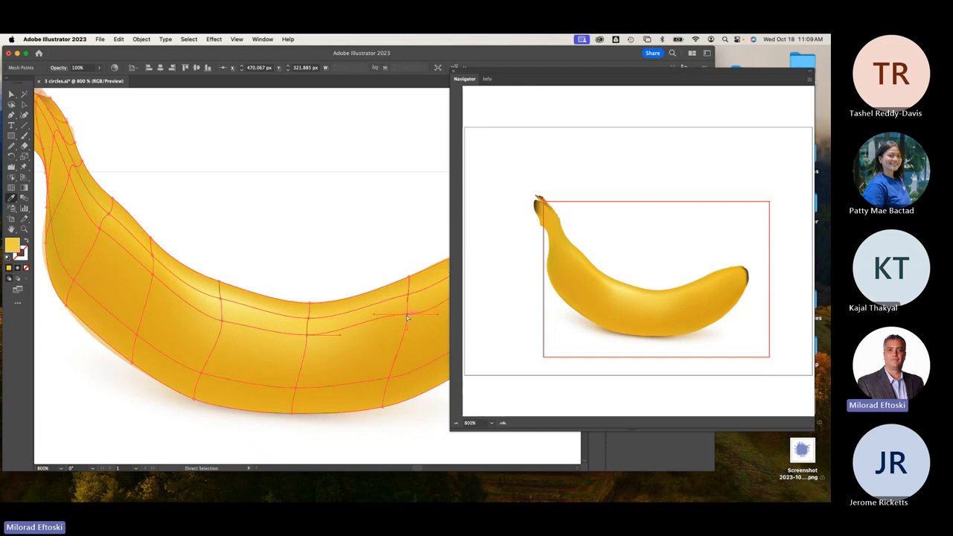
pyautogui.click(333, 320)
pyautogui.press('space')
# Brighten the mesh points at the banana's right tip with sampled yellow.
pyautogui.moveTo(387, 314); pyautogui.dragTo(234, 329)
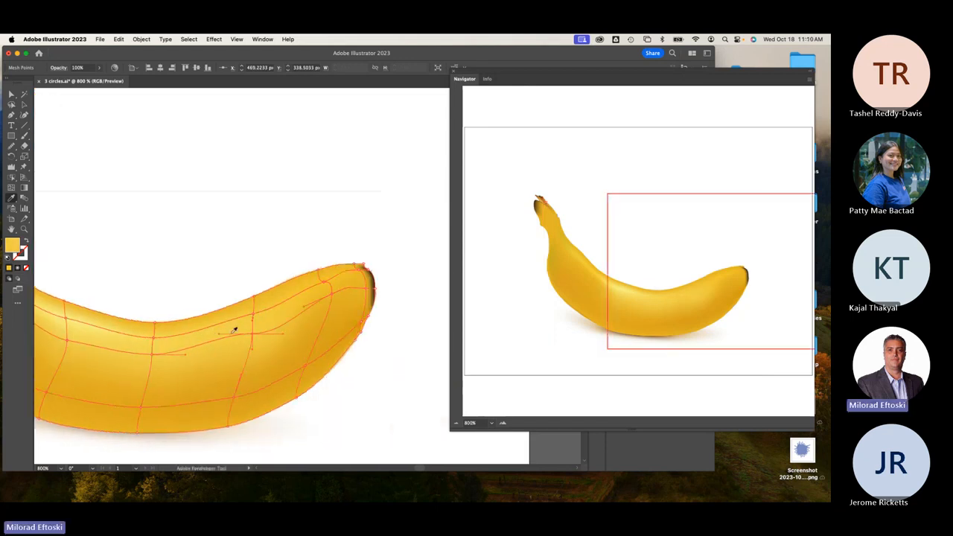
pyautogui.keyDown('super'); pyautogui.click(323, 282); pyautogui.keyUp('super')
pyautogui.keyDown('super'); pyautogui.click(331, 295); pyautogui.keyUp('super')
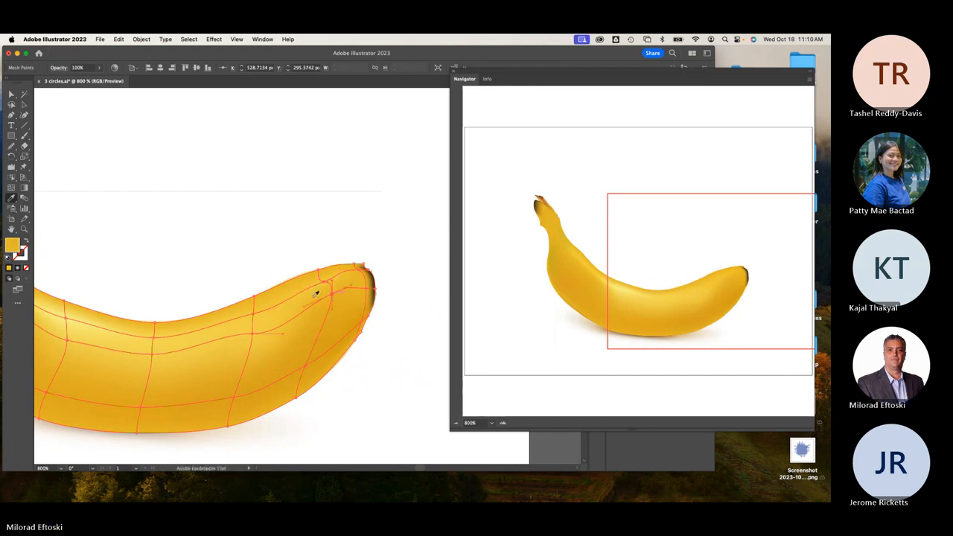
pyautogui.click(269, 307)
# Lighten the lower and upper body mesh points toward the stem with sampled yellow.
pyautogui.scroll(-1, 254, 297)
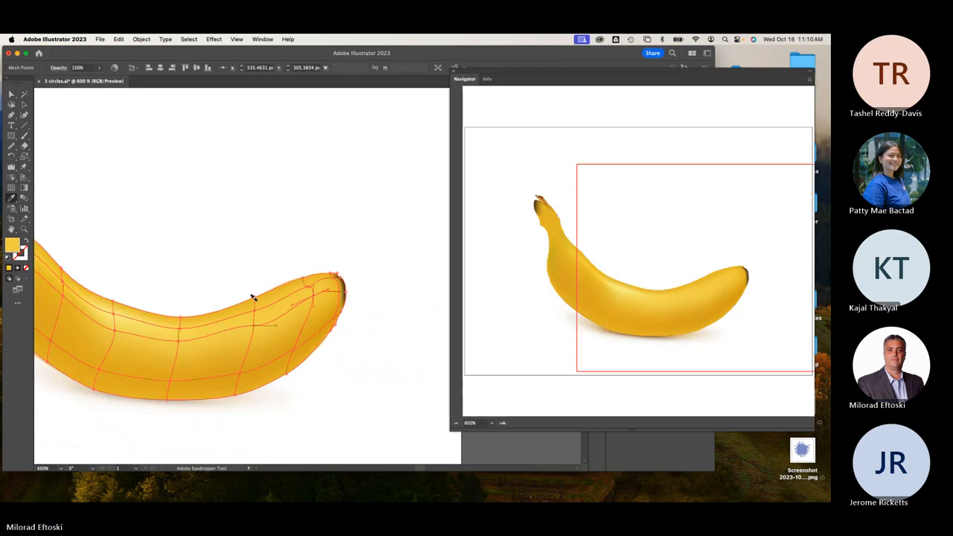
pyautogui.moveTo(161, 312); pyautogui.dragTo(319, 309)
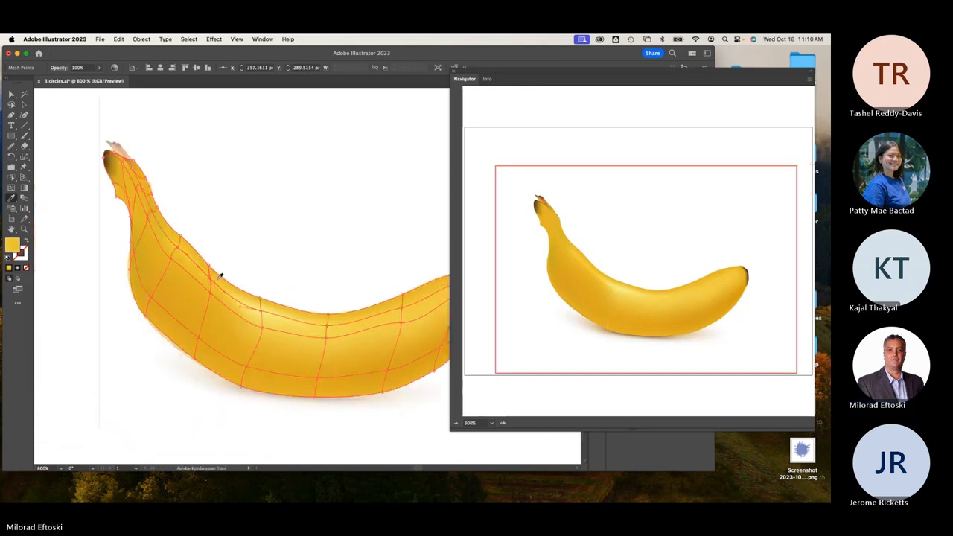
pyautogui.click(255, 305)
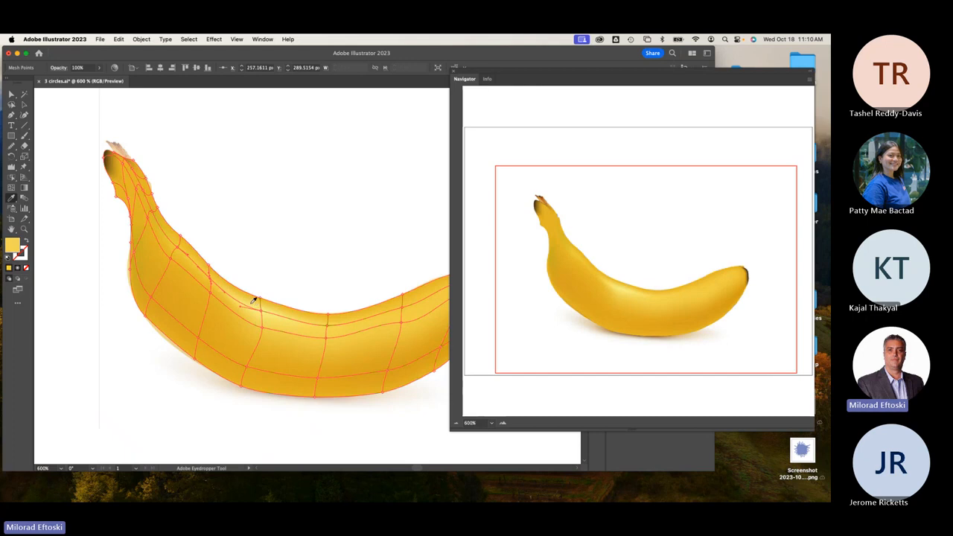
pyautogui.keyDown('super'); pyautogui.click(210, 293); pyautogui.keyUp('super')
pyautogui.click(256, 312)
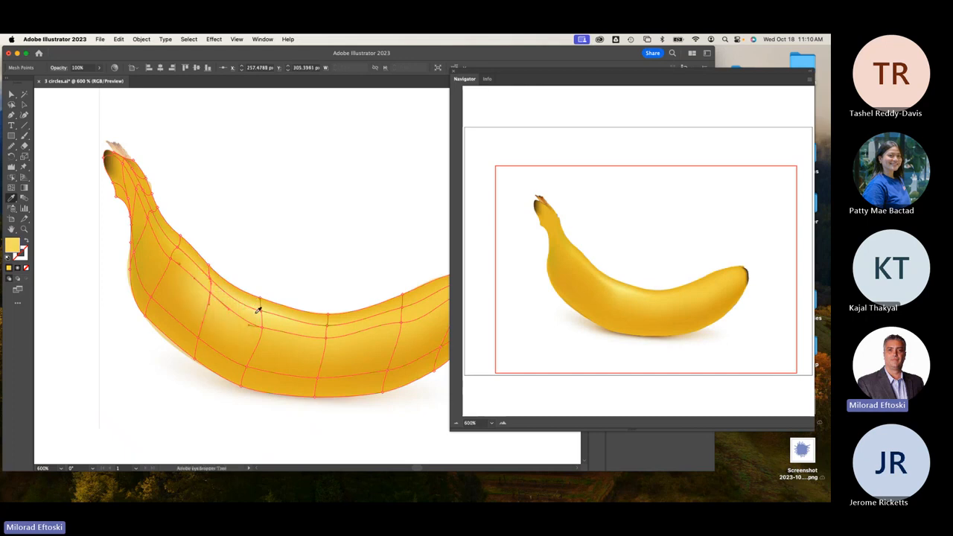
pyautogui.keyDown('super'); pyautogui.click(178, 247); pyautogui.keyUp('super')
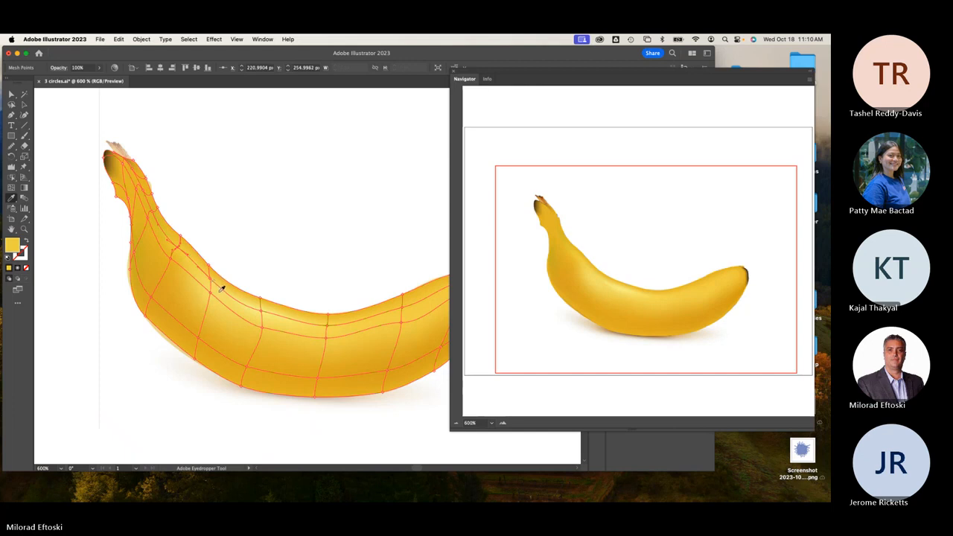
pyautogui.click(221, 288)
# Deselect the mesh and zoom out to centre the whole banana.
pyautogui.click(25, 105)
pyautogui.click(187, 154)
pyautogui.press('super+minus')
pyautogui.moveTo(232, 185); pyautogui.dragTo(177, 174)
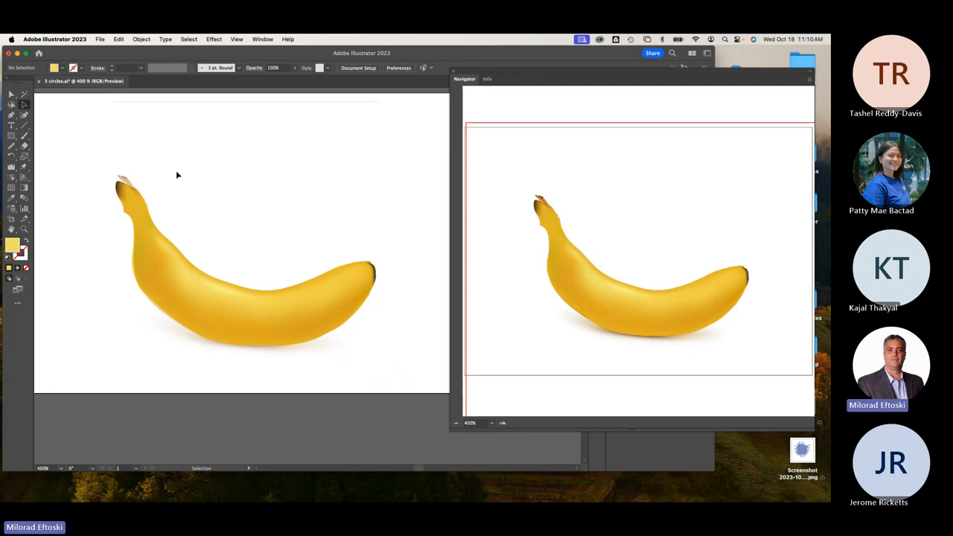
# Zoom in to 600%, switch to Outline view, and select the banana's mesh points with Direct Selection.
pyautogui.press('super+plus')
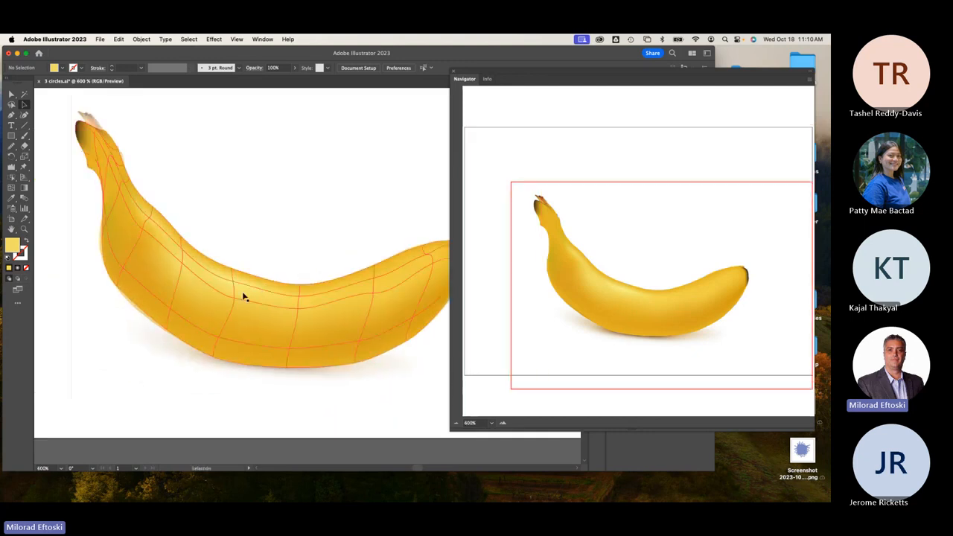
pyautogui.press('super+y')
pyautogui.press('super+y')
pyautogui.press('super+y')
pyautogui.press('super+y')
pyautogui.press('super+y')
pyautogui.press('super+y')
pyautogui.press('super+y')
pyautogui.press('super+y')
pyautogui.press('super+y')
pyautogui.press('super+y')
pyautogui.press('super+y')
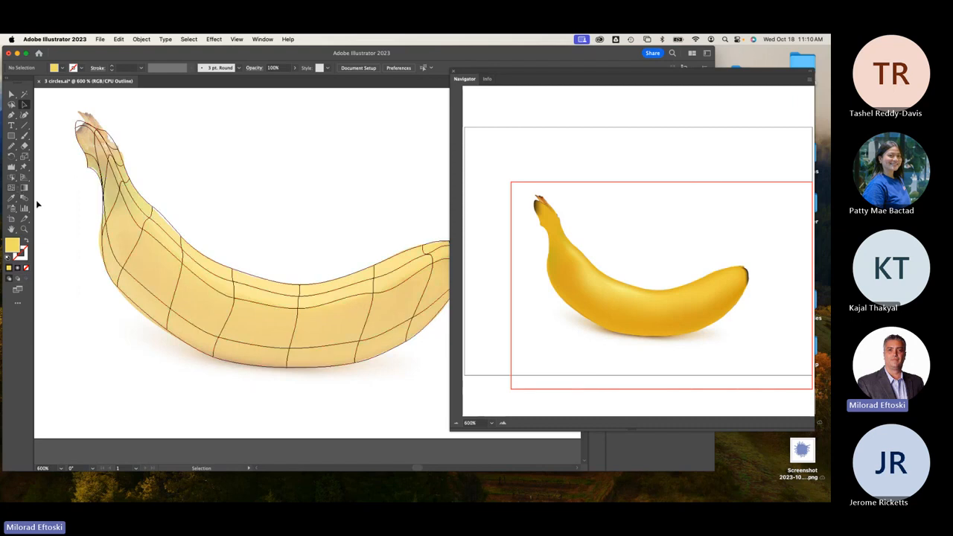
pyautogui.click(11, 94)
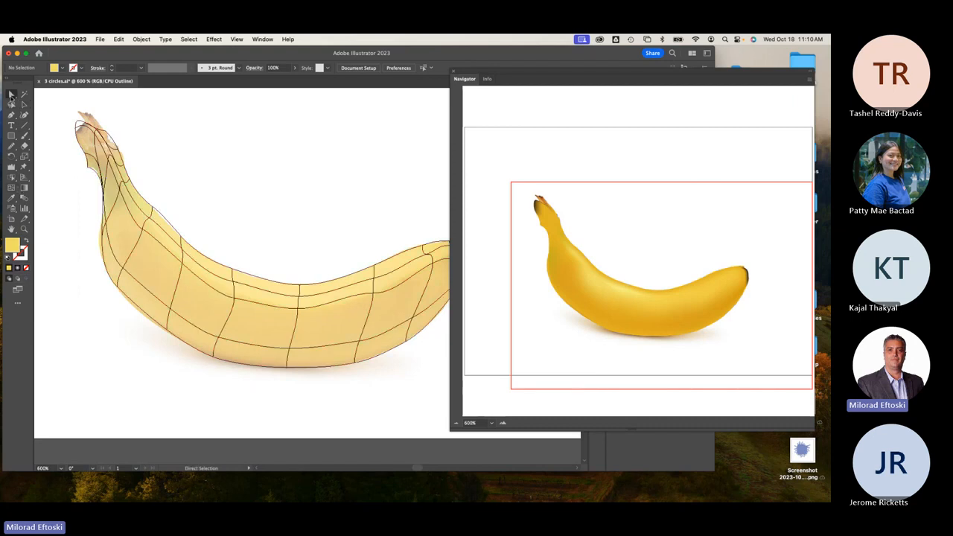
pyautogui.click(121, 287)
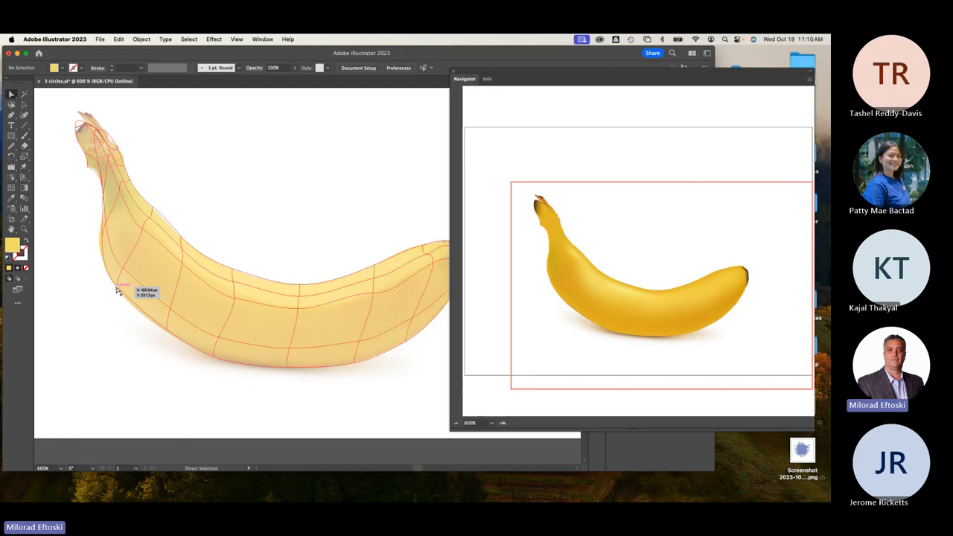
# Set the fill colour to the darker yellow D8AA2B in the Color Picker.
pyautogui.click(12, 198)
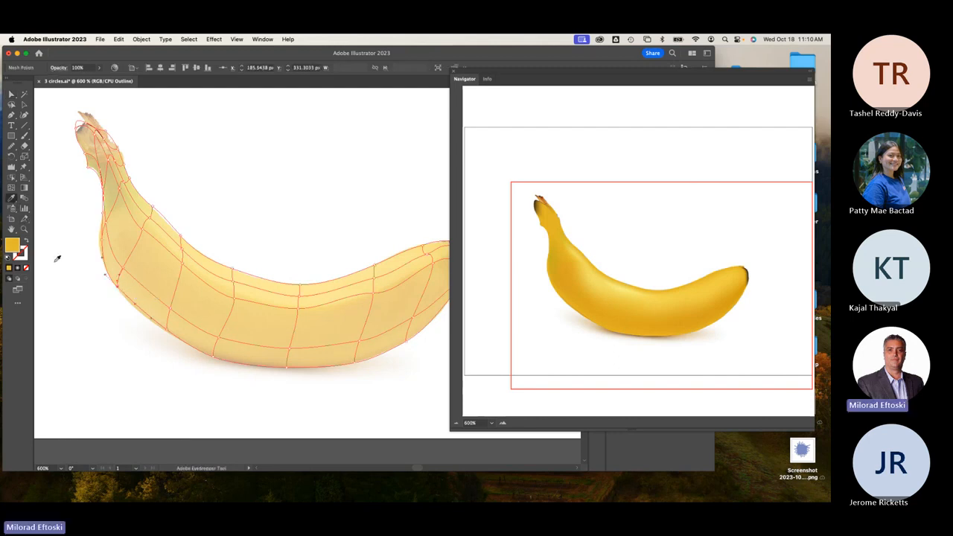
pyautogui.doubleClick(11, 247)
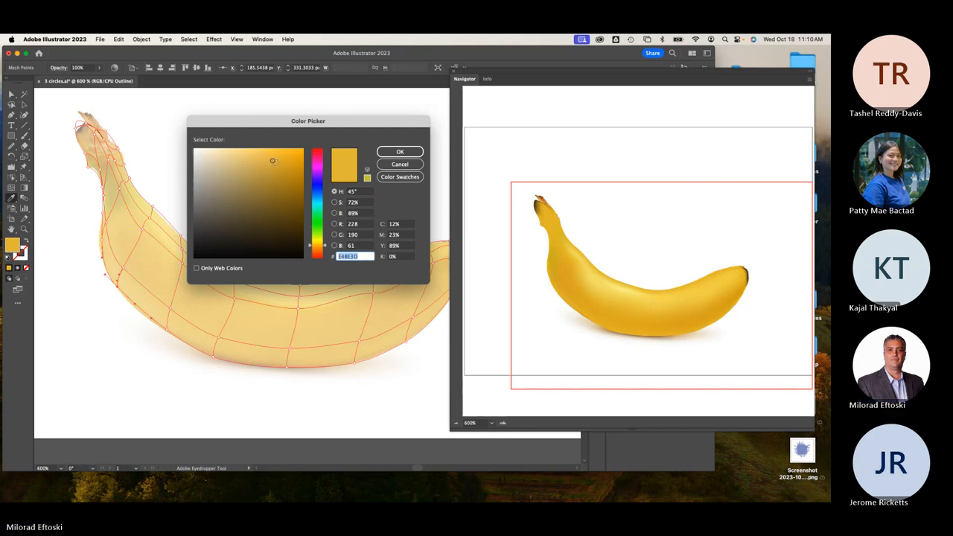
pyautogui.click(281, 164)
pyautogui.click(400, 153)
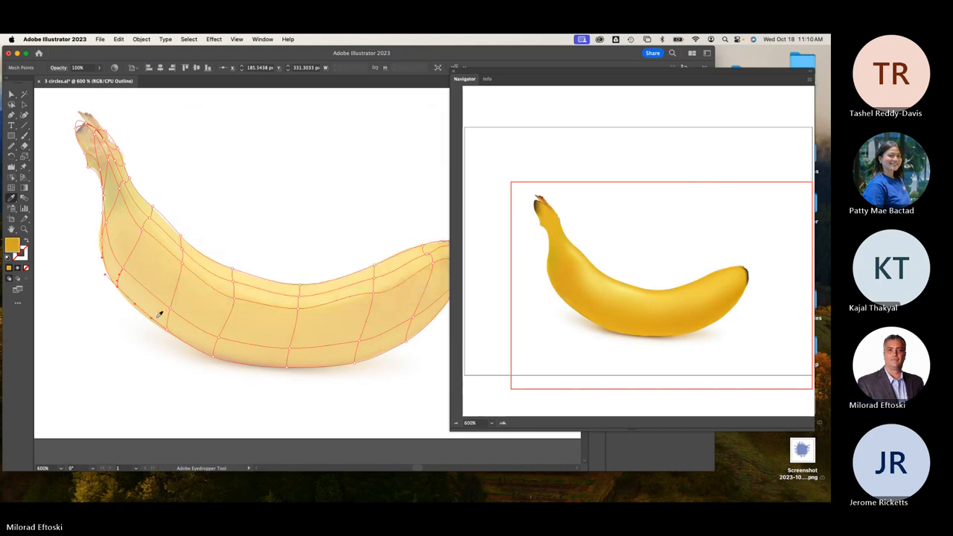
# Back in Preview, apply the darker yellow to the bottom-edge mesh points, then deselect the mesh.
pyautogui.press('a')
pyautogui.press('i')
pyautogui.press('super+y')
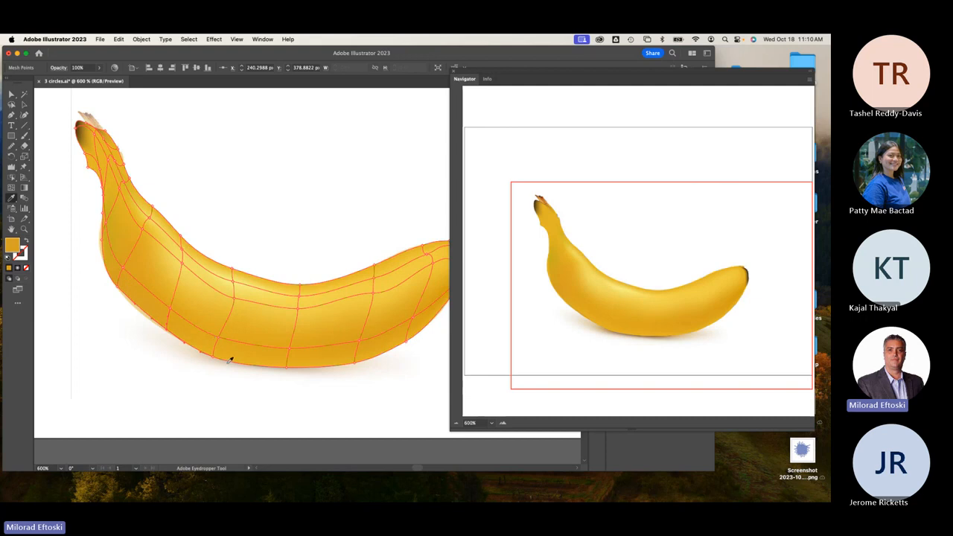
pyautogui.keyDown('super'); pyautogui.click(213, 357); pyautogui.keyUp('super')
pyautogui.keyDown('super'); pyautogui.click(355, 363); pyautogui.keyUp('super')
pyautogui.hscroll(5, 408, 338)
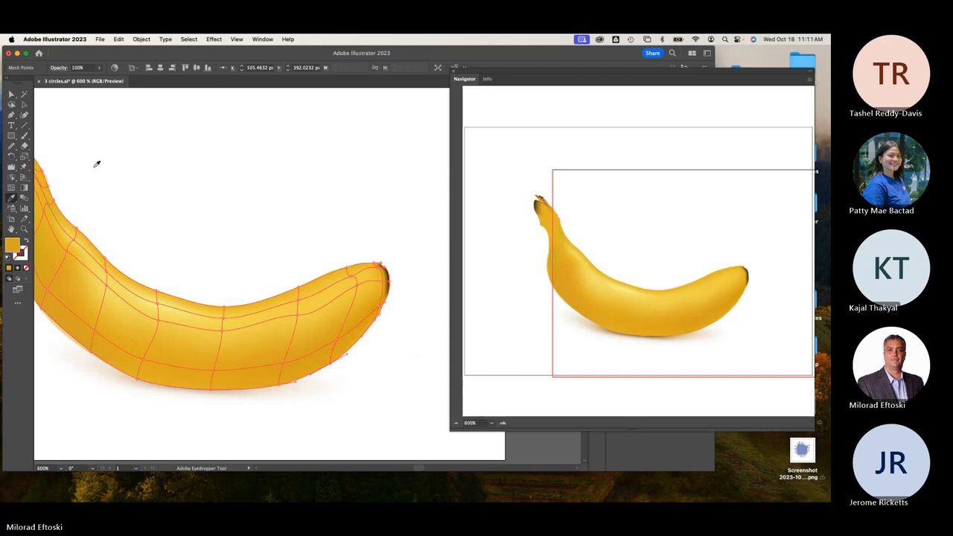
pyautogui.press('a')
pyautogui.click(152, 146)
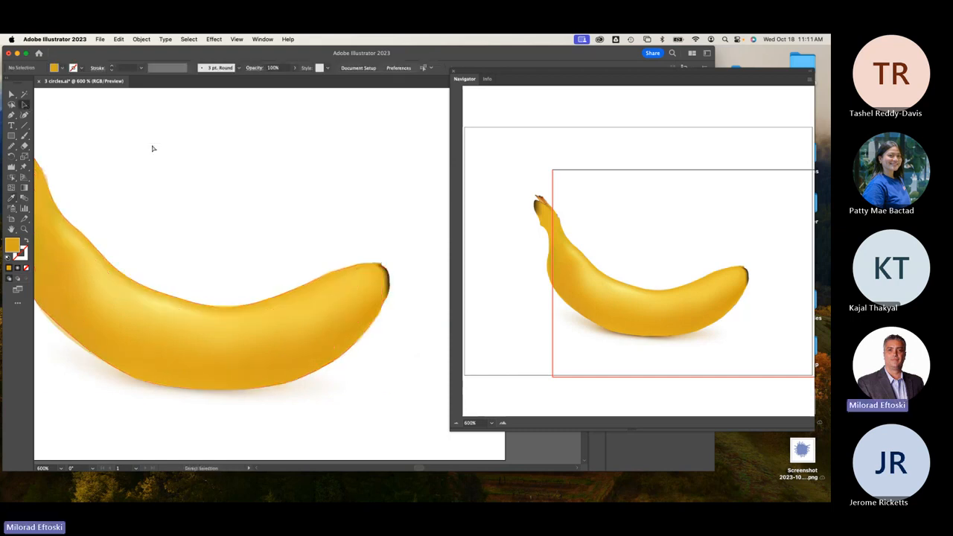
pyautogui.press('super+minus')
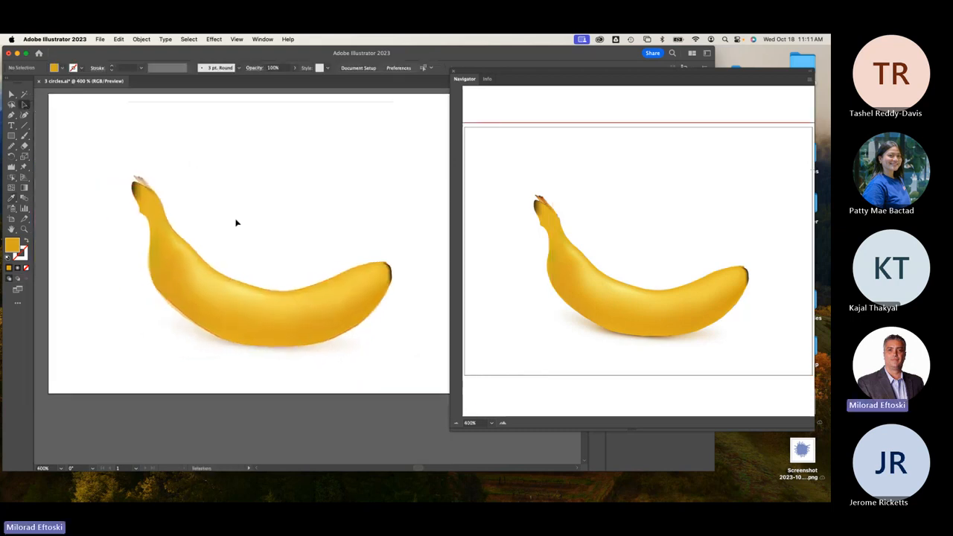
pyautogui.moveTo(225, 302); pyautogui.dragTo(249, 210)
pyautogui.click(347, 347)
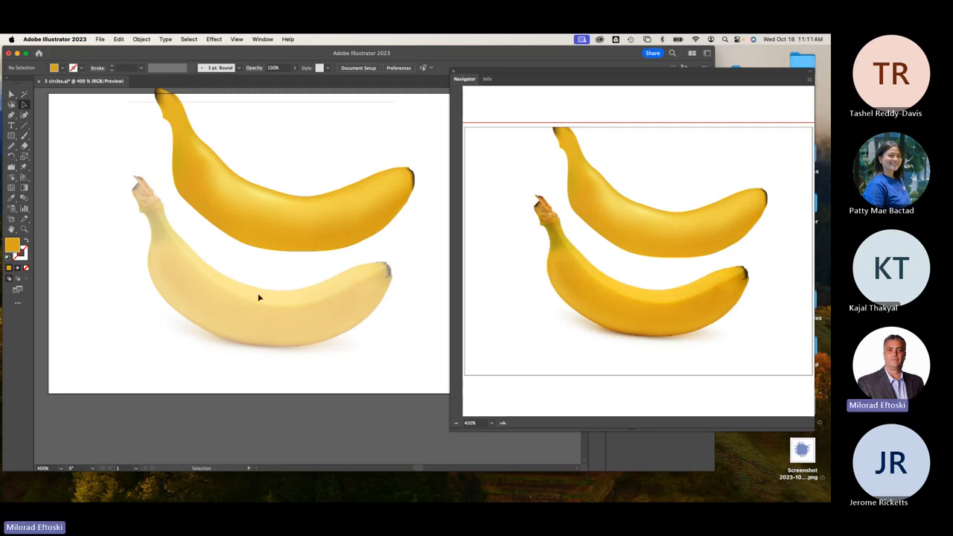
pyautogui.press('super+z')
pyautogui.click(308, 362)
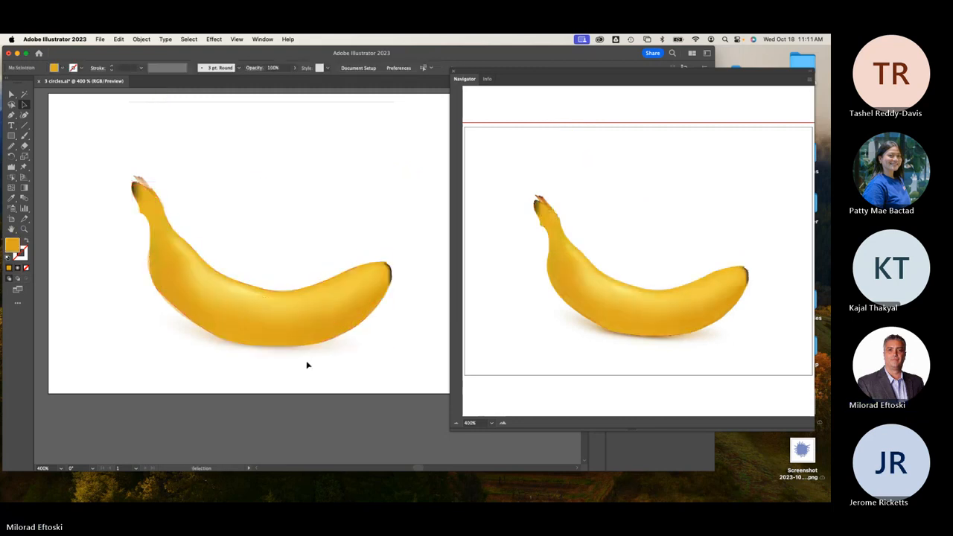
pyautogui.scroll(2, 253, 325)
pyautogui.click(254, 326)
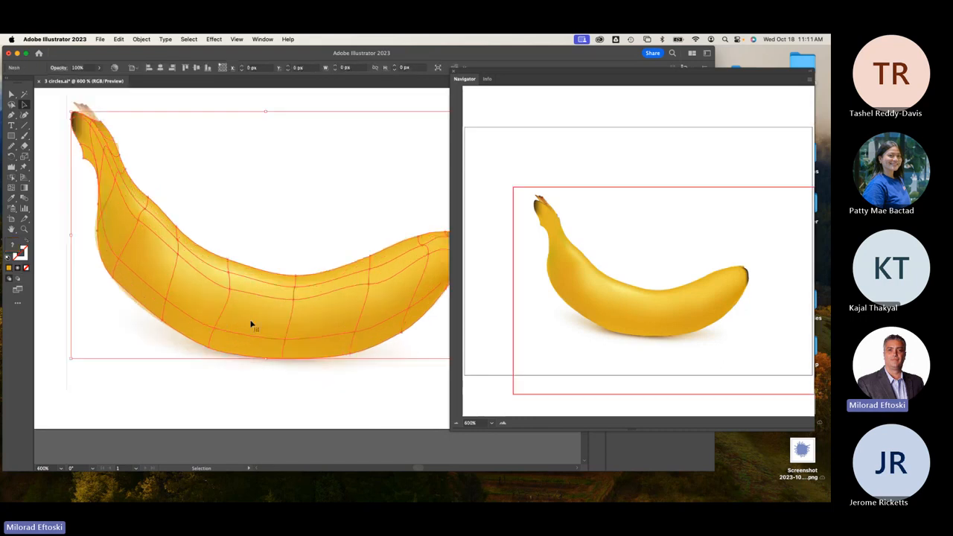
pyautogui.click(75, 380)
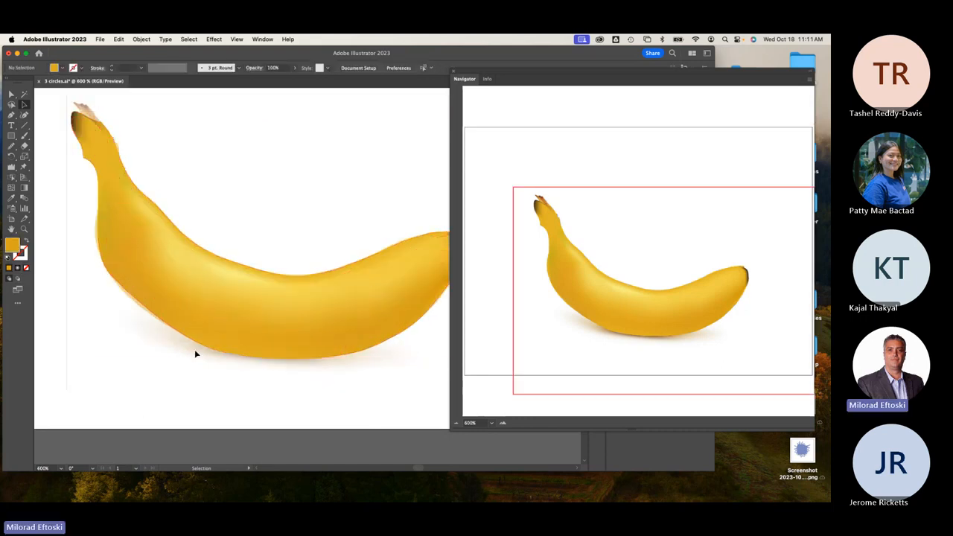
pyautogui.click(224, 315)
pyautogui.press('super+y')
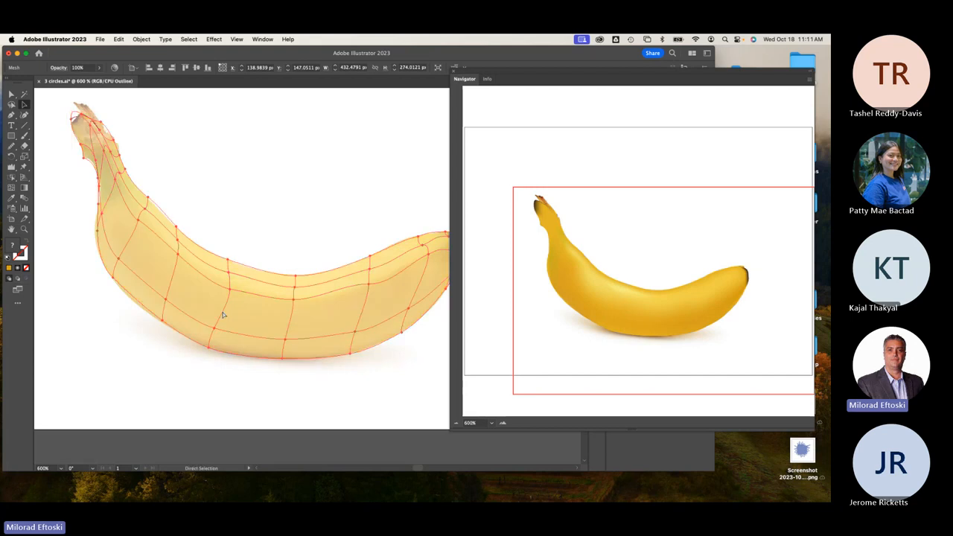
pyautogui.press('super+y')
pyautogui.click(220, 437)
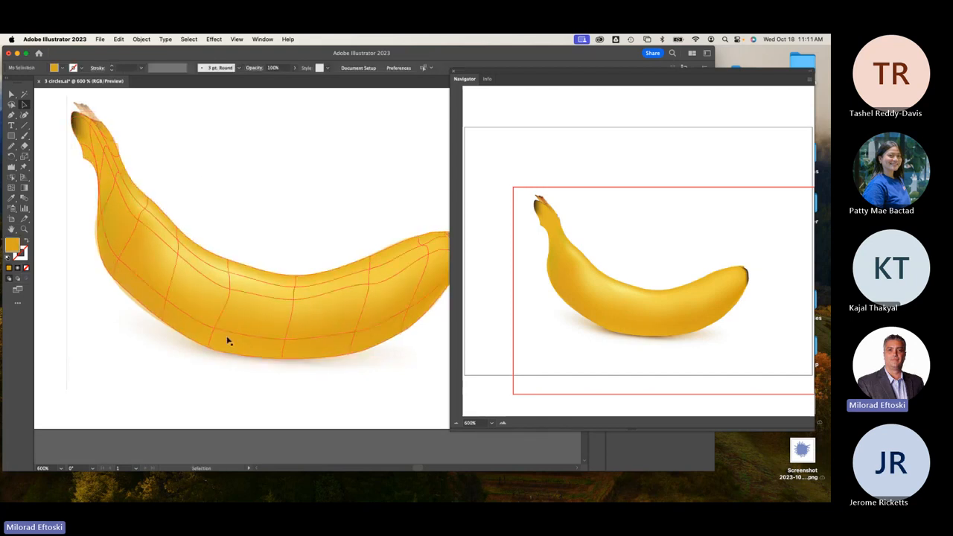
pyautogui.click(140, 251)
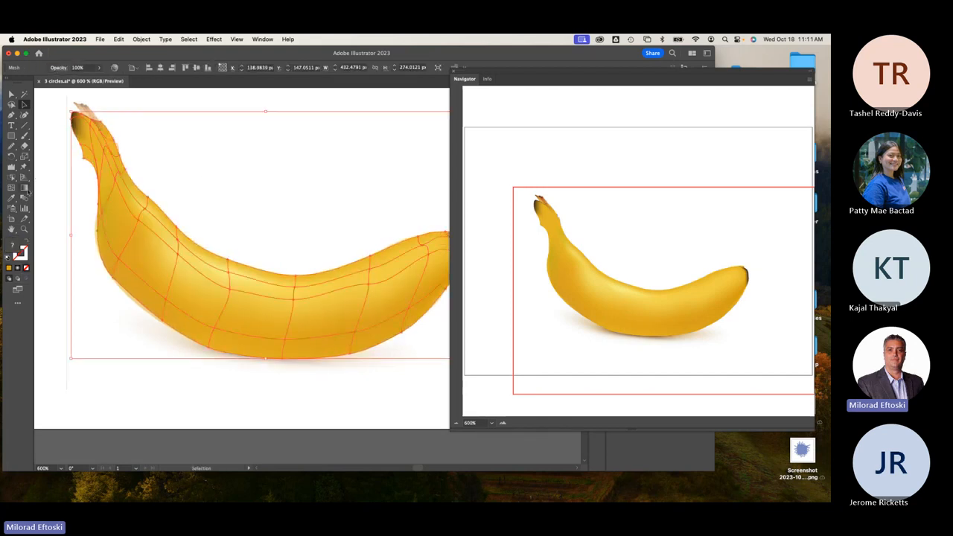
pyautogui.click(11, 188)
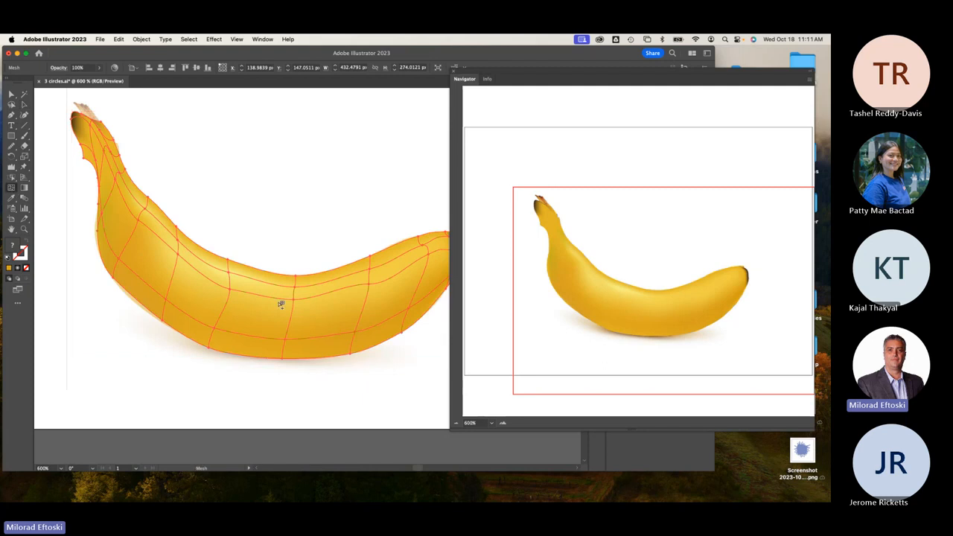
pyautogui.click(181, 250)
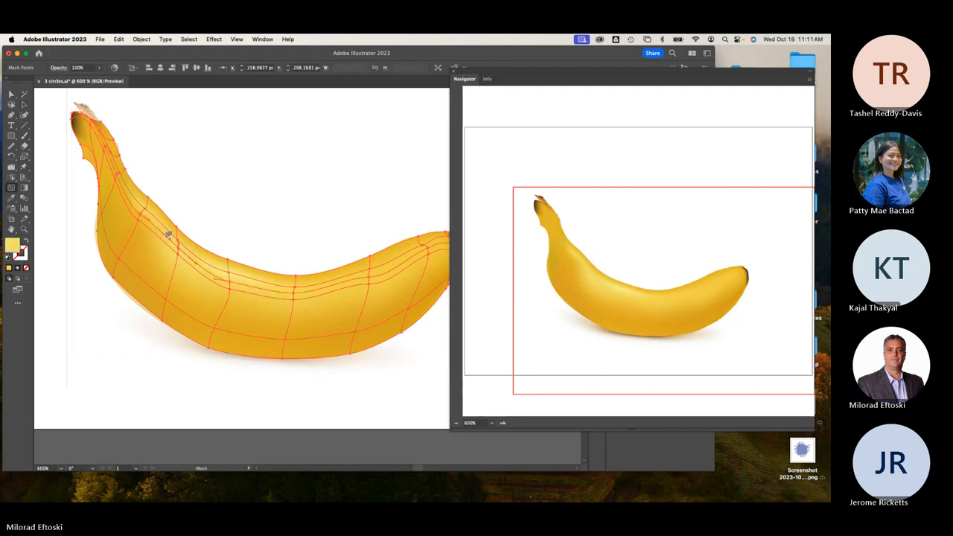
# Give the upper neck mesh point a lighter sampled yellow and select points along the upper edge.
pyautogui.click(12, 95)
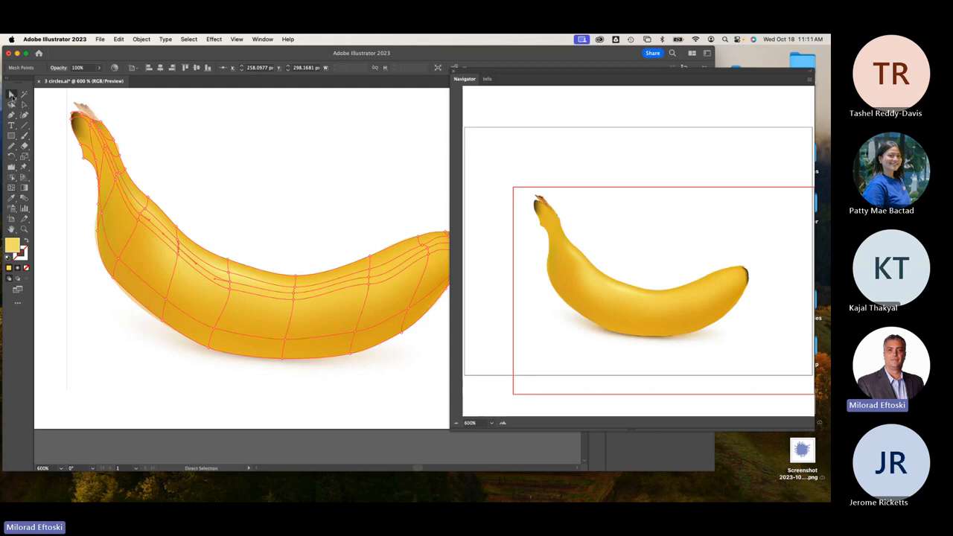
pyautogui.click(140, 215)
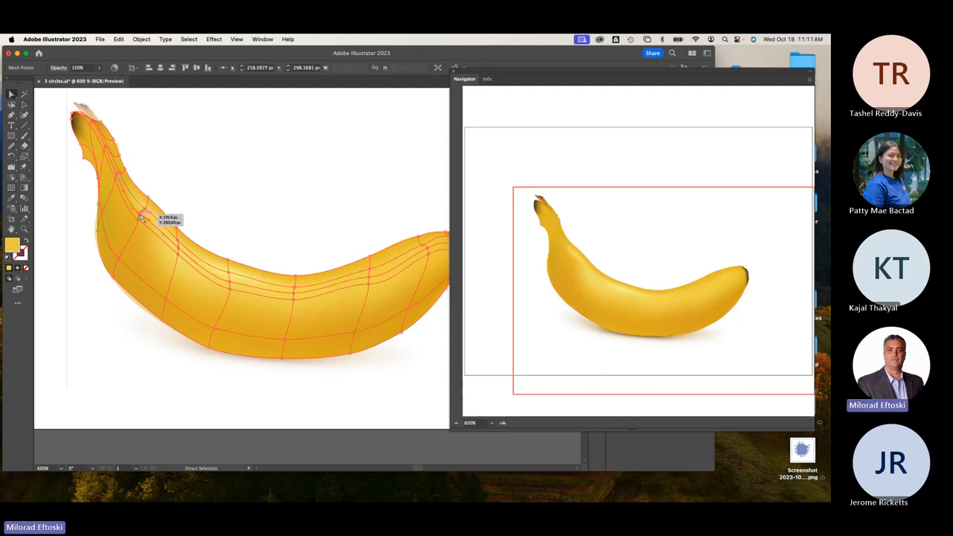
pyautogui.press('i')
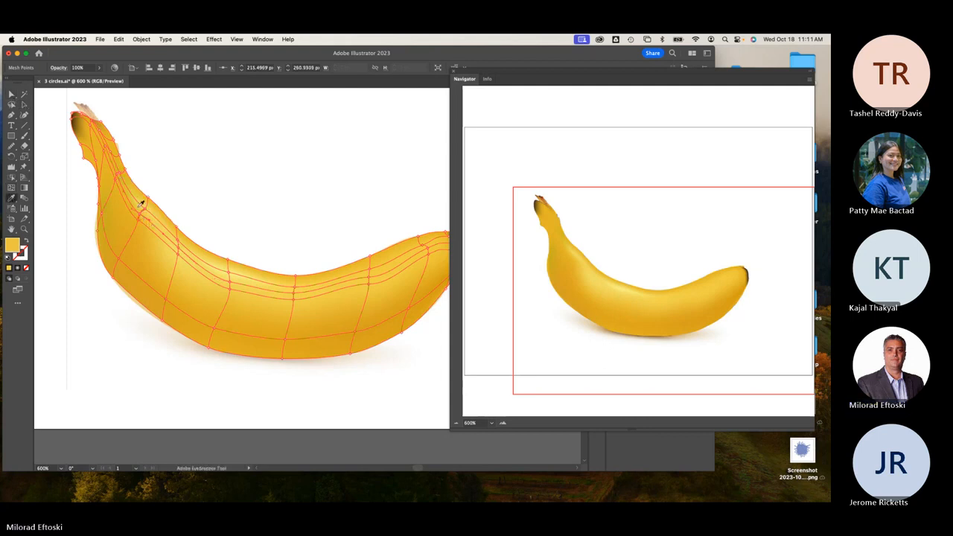
pyautogui.click(143, 205)
pyautogui.scroll(2, 148, 221)
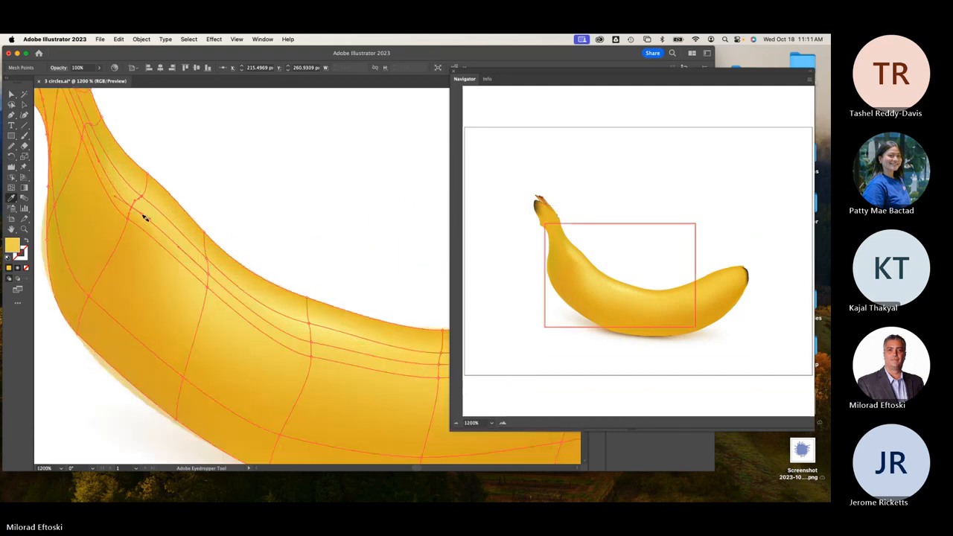
pyautogui.press('super')
pyautogui.keyDown('super'); pyautogui.click(210, 277); pyautogui.keyUp('super')
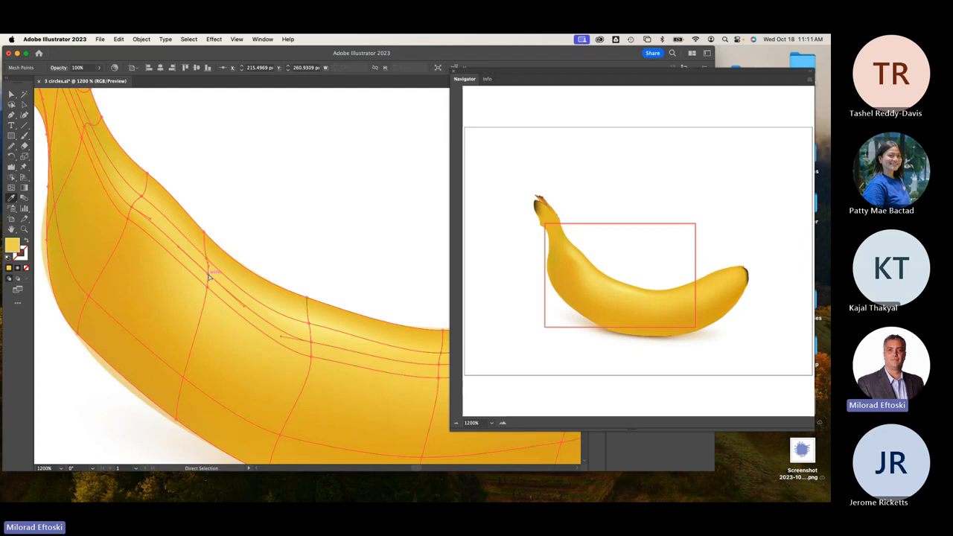
pyautogui.keyDown('super'); pyautogui.click(312, 344); pyautogui.keyUp('super')
# Move along the banana's middle and sample a lighter yellow onto a ridge mesh point.
pyautogui.press('space')
pyautogui.moveTo(353, 336); pyautogui.dragTo(224, 314)
pyautogui.keyDown('super'); pyautogui.click(311, 346); pyautogui.keyUp('super')
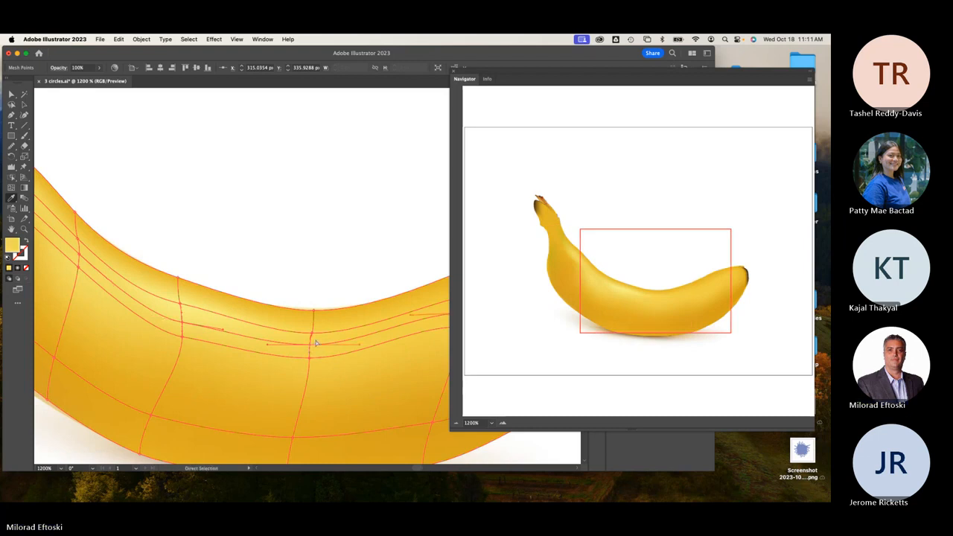
pyautogui.press('space')
pyautogui.moveTo(344, 338); pyautogui.dragTo(249, 327)
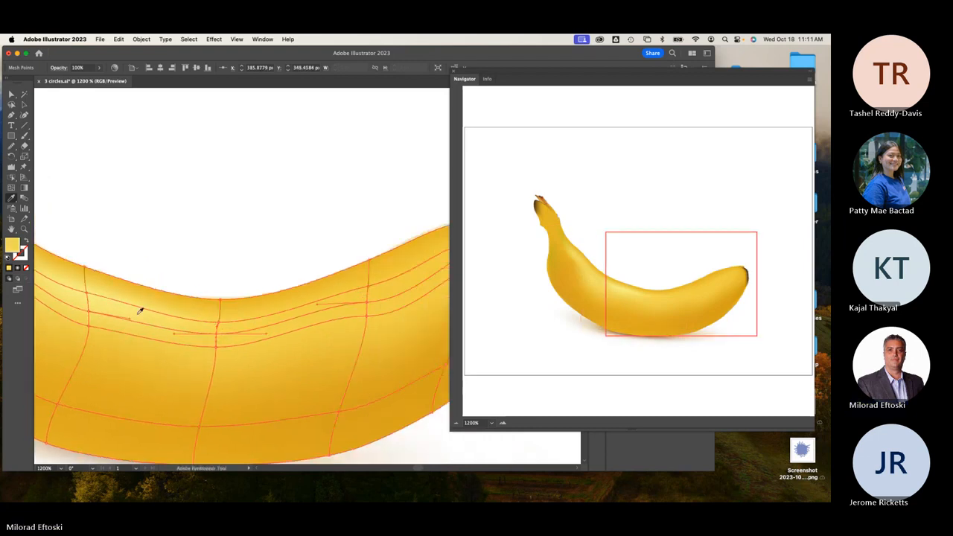
pyautogui.press('space')
pyautogui.moveTo(394, 303); pyautogui.dragTo(312, 301)
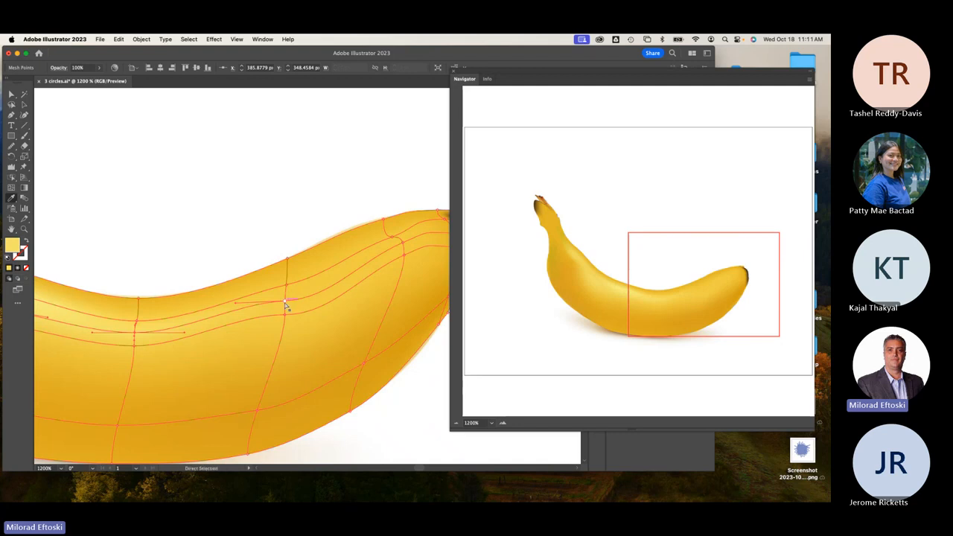
pyautogui.keyDown('super'); pyautogui.click(286, 301); pyautogui.keyUp('super')
pyautogui.click(144, 326)
# Lighten the ridge mesh point near the tip with sampled yellow, then scroll the view back.
pyautogui.press('space')
pyautogui.moveTo(242, 316); pyautogui.dragTo(139, 326)
pyautogui.keyDown('super'); pyautogui.click(302, 255); pyautogui.keyUp('super')
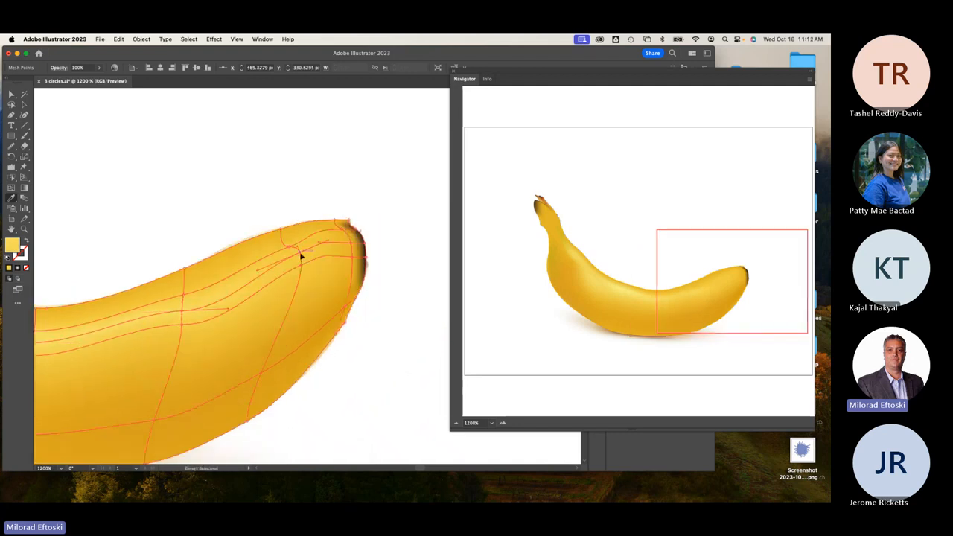
pyautogui.click(178, 305)
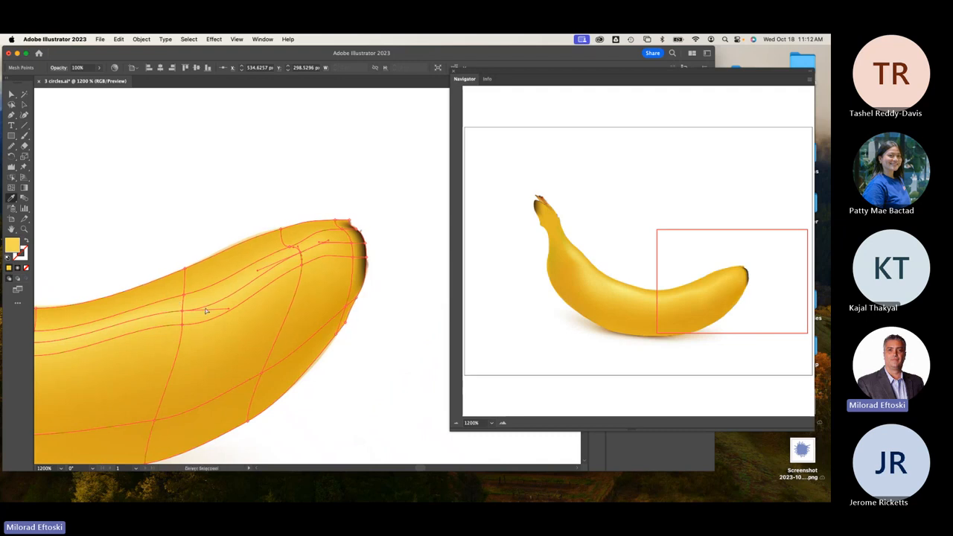
pyautogui.hscroll(-1, 205, 311)
pyautogui.scroll(-2, 206, 305)
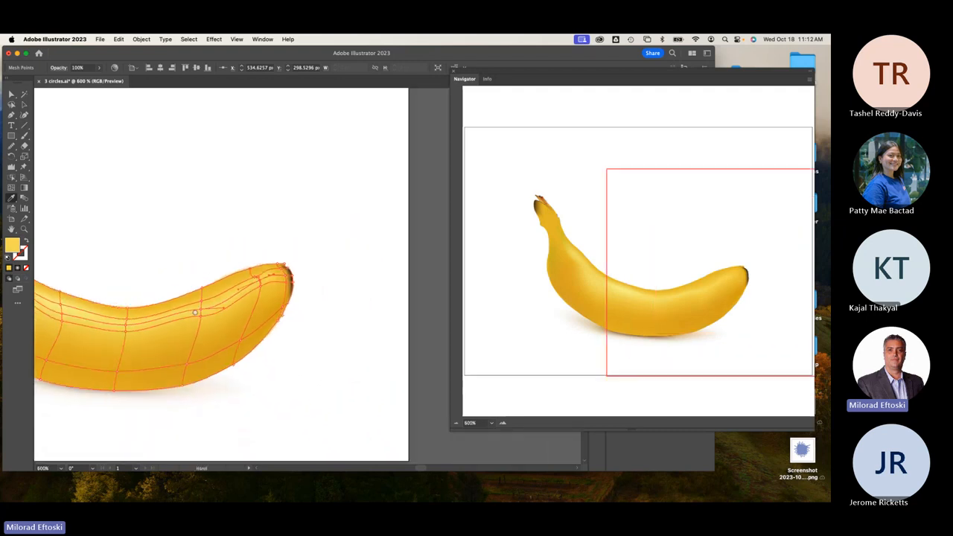
pyautogui.hscroll(-5, 197, 260)
pyautogui.scroll(-1, 197, 261)
pyautogui.click(24, 105)
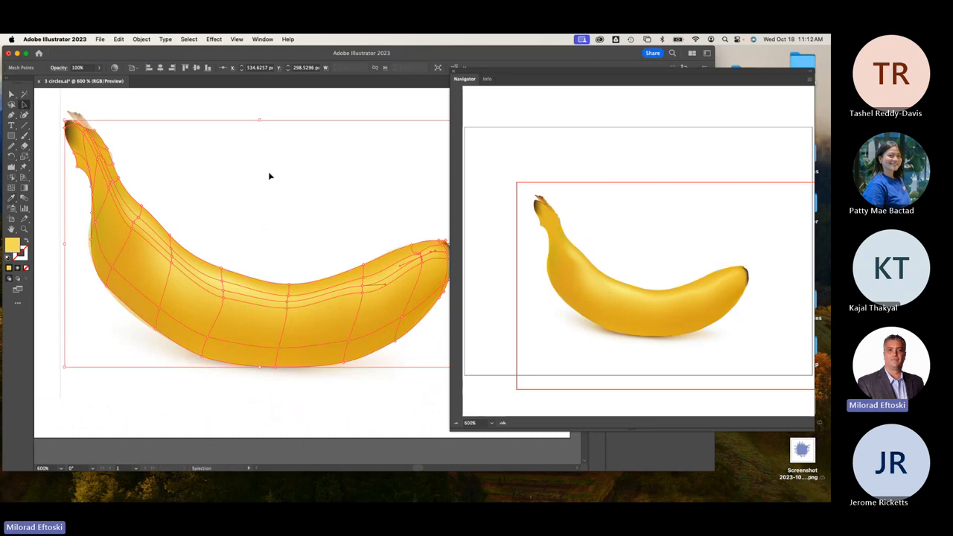
pyautogui.click(268, 172)
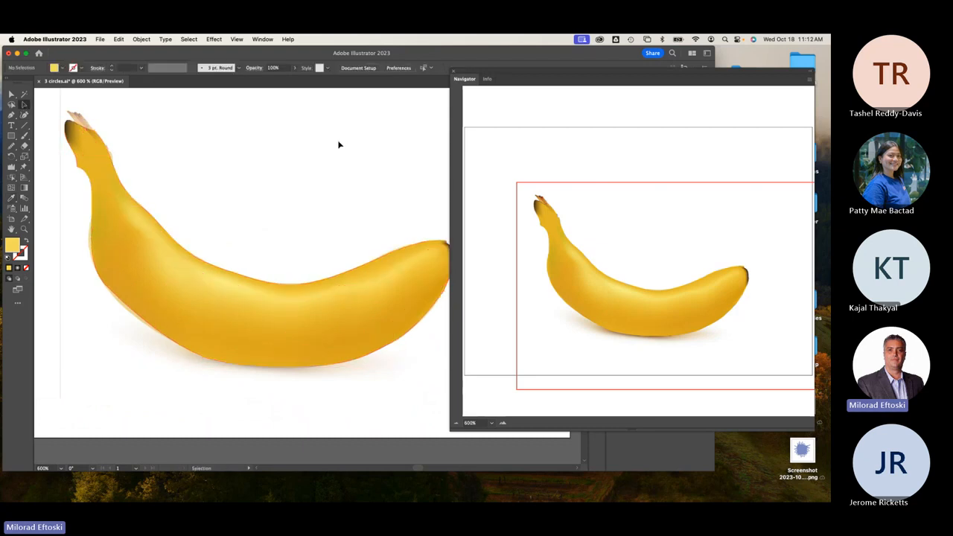
pyautogui.press('super+y')
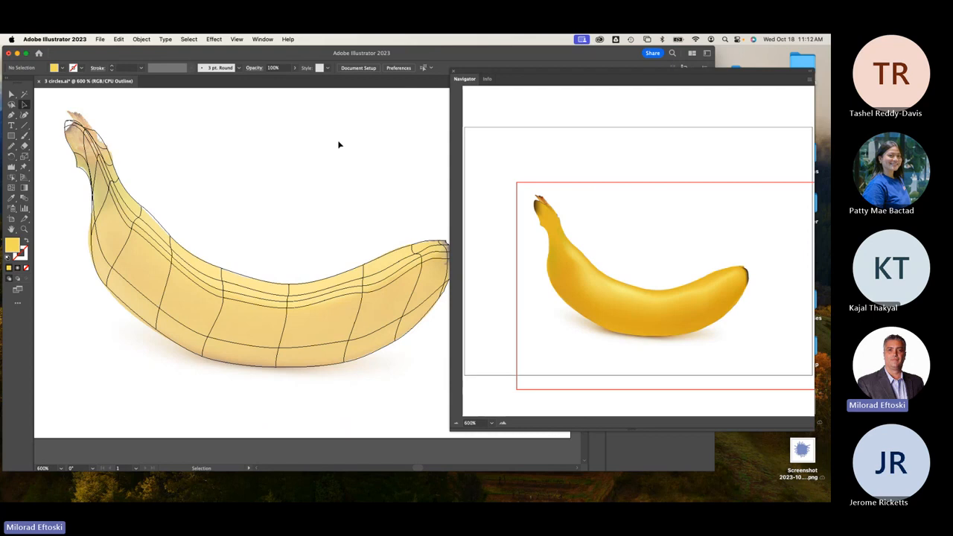
pyautogui.press('super+y')
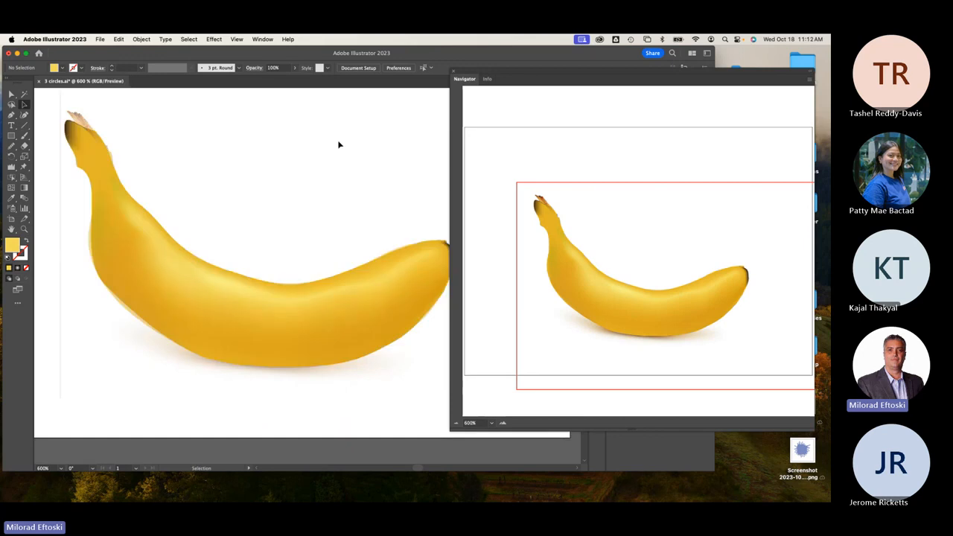
pyautogui.press('super+y')
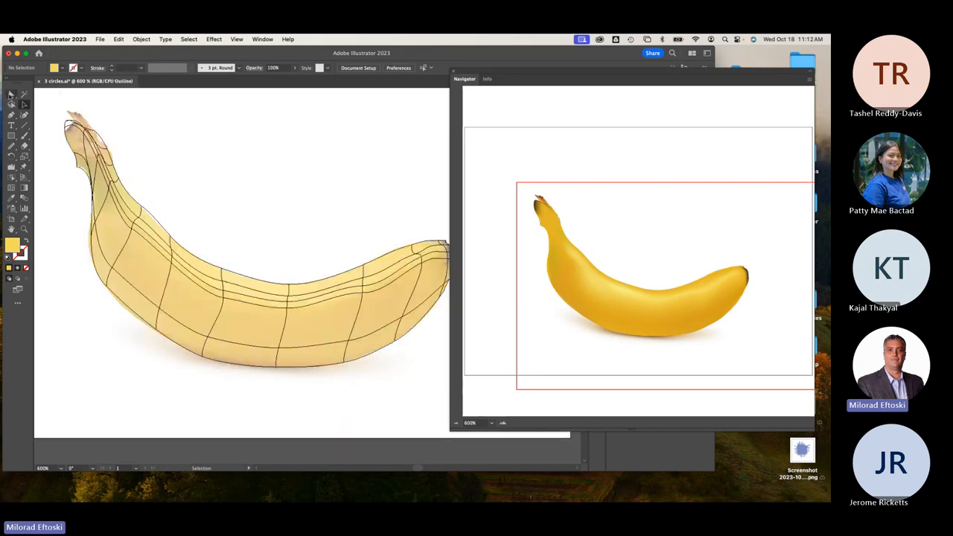
pyautogui.click(12, 95)
pyautogui.press('super+y')
pyautogui.moveTo(120, 168); pyautogui.dragTo(177, 202)
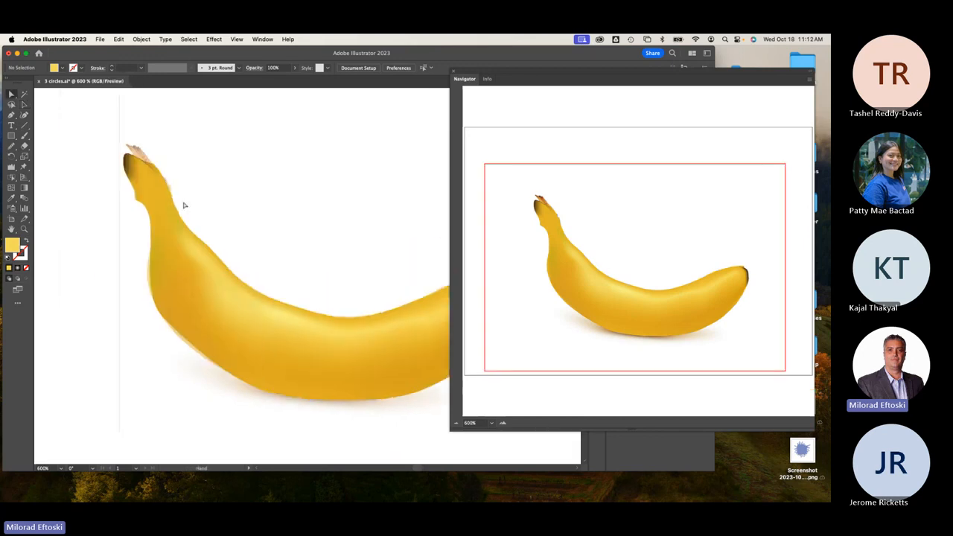
pyautogui.moveTo(144, 168); pyautogui.dragTo(146, 174)
# In Outline view, sample darker golden and orange colours from the photo onto the stem mesh points.
pyautogui.scroll(2, 137, 171)
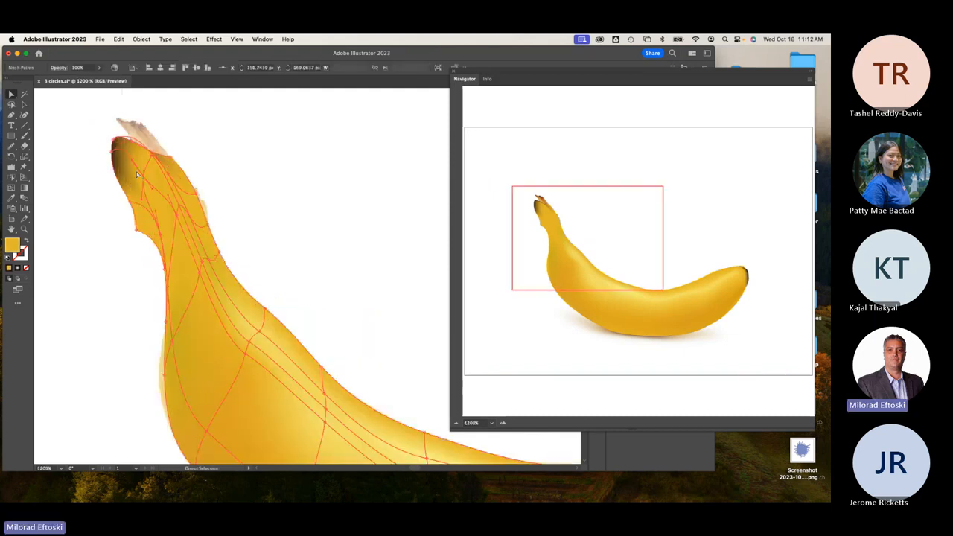
pyautogui.press('super+y')
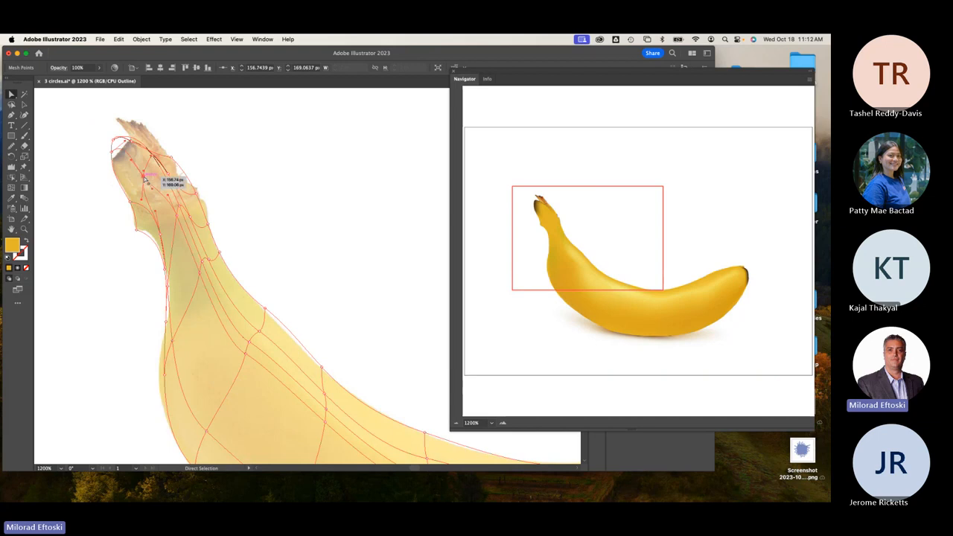
pyautogui.click(12, 198)
pyautogui.click(146, 165)
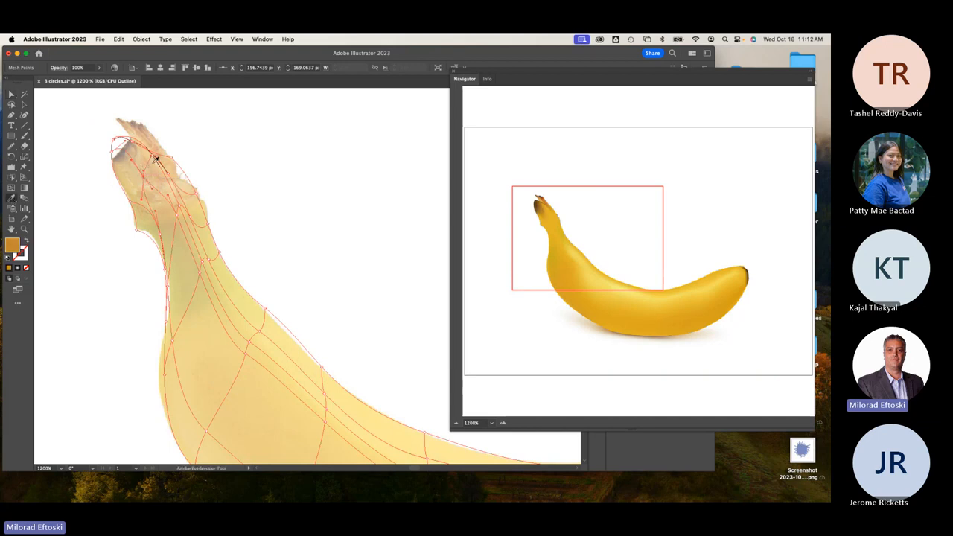
pyautogui.keyDown('super'); pyautogui.click(153, 156); pyautogui.keyUp('super')
pyautogui.click(148, 156)
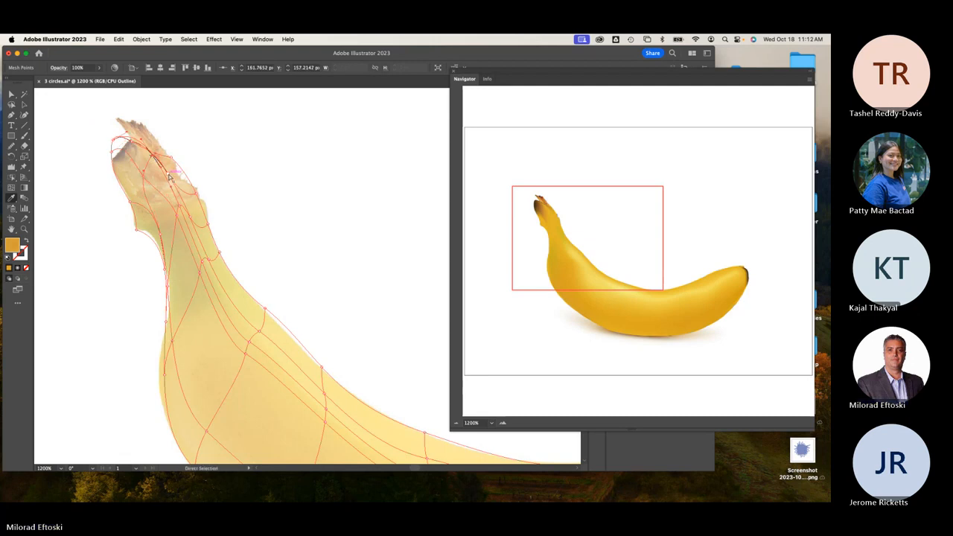
pyautogui.keyDown('super'); pyautogui.click(169, 175); pyautogui.keyUp('super')
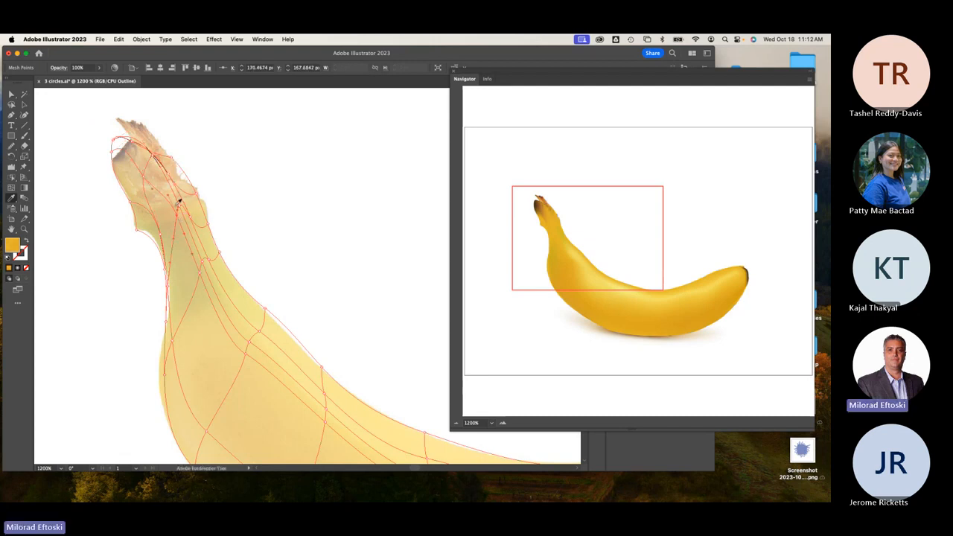
# Sample pale yellow onto a stem-edge point and pull the top stem point down onto the photo's stem.
pyautogui.keyDown('super'); pyautogui.click(198, 195); pyautogui.keyUp('super')
pyautogui.click(196, 194)
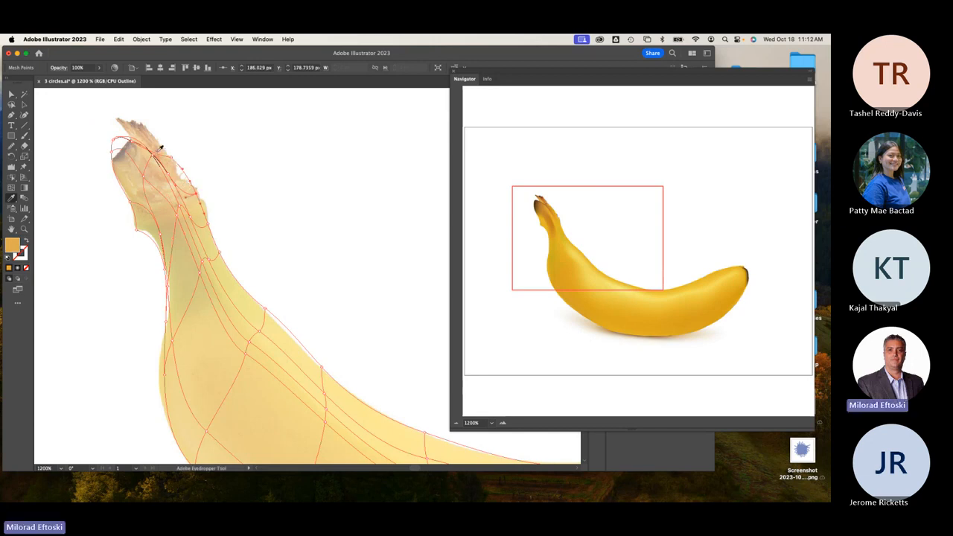
pyautogui.moveTo(133, 141)
pyautogui.mouseDown()
pyautogui.moveTo(133, 153)
pyautogui.moveTo(137, 130)
pyautogui.mouseUp()
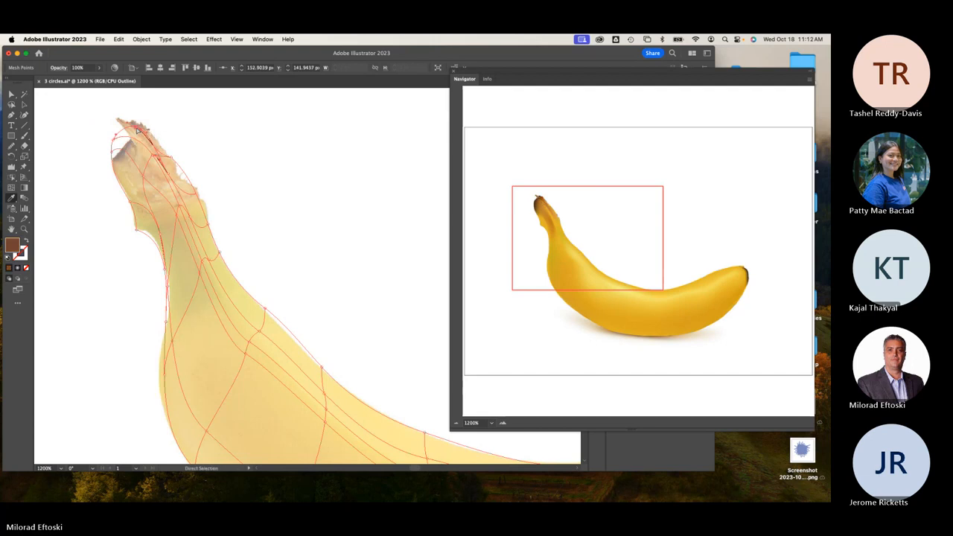
pyautogui.press('i')
pyautogui.press('space')
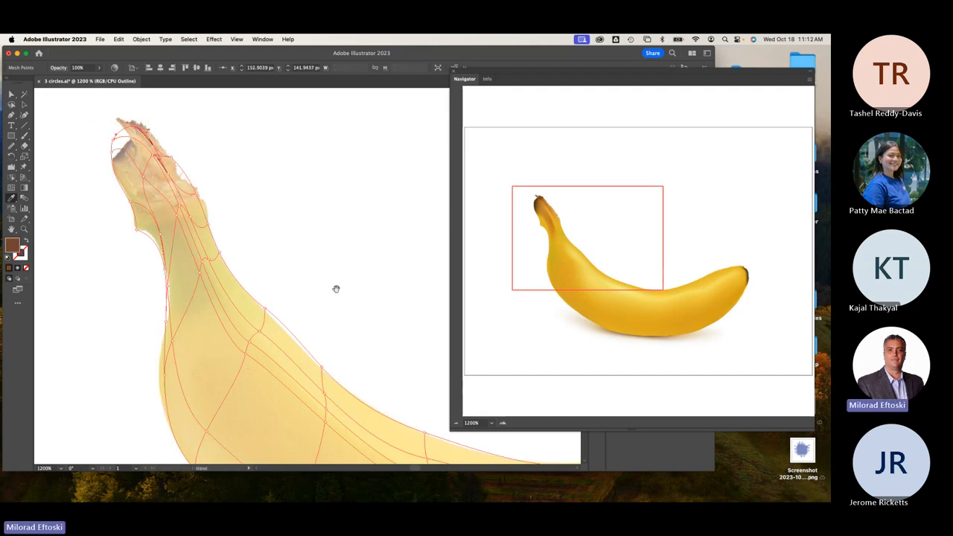
pyautogui.moveTo(394, 288); pyautogui.dragTo(160, 235)
pyautogui.moveTo(443, 327); pyautogui.dragTo(170, 282)
# Colour the tip's edge and inner mesh points dark brown sampled from the photo.
pyautogui.press('a')
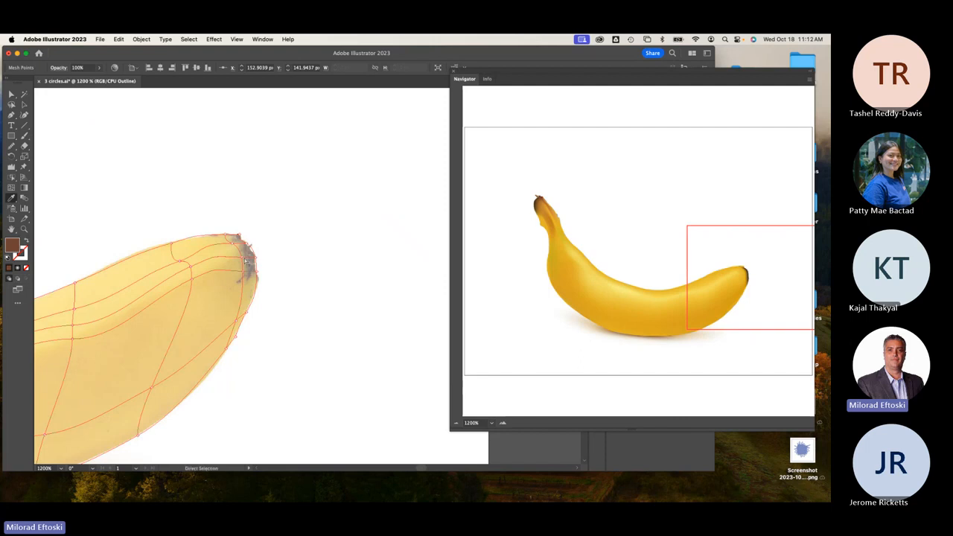
pyautogui.press('i')
pyautogui.click(255, 258)
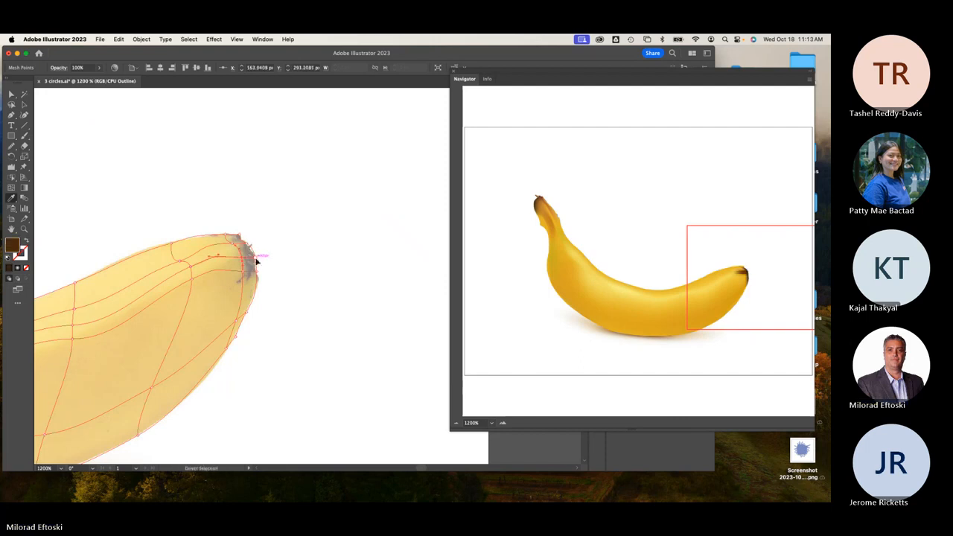
pyautogui.keyDown('super'); pyautogui.click(256, 272); pyautogui.keyUp('super')
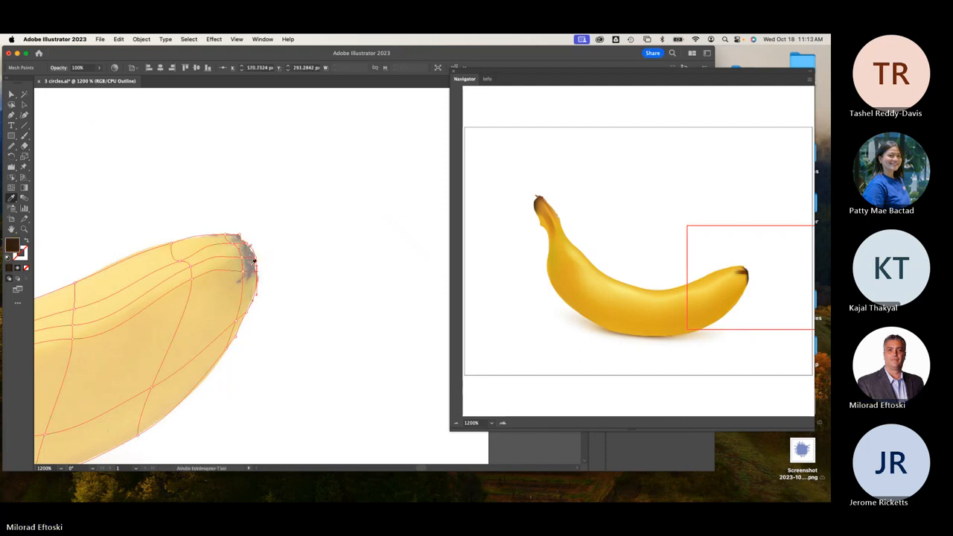
pyautogui.click(251, 268)
pyautogui.keyDown('super'); pyautogui.click(242, 271); pyautogui.keyUp('super')
pyautogui.click(251, 266)
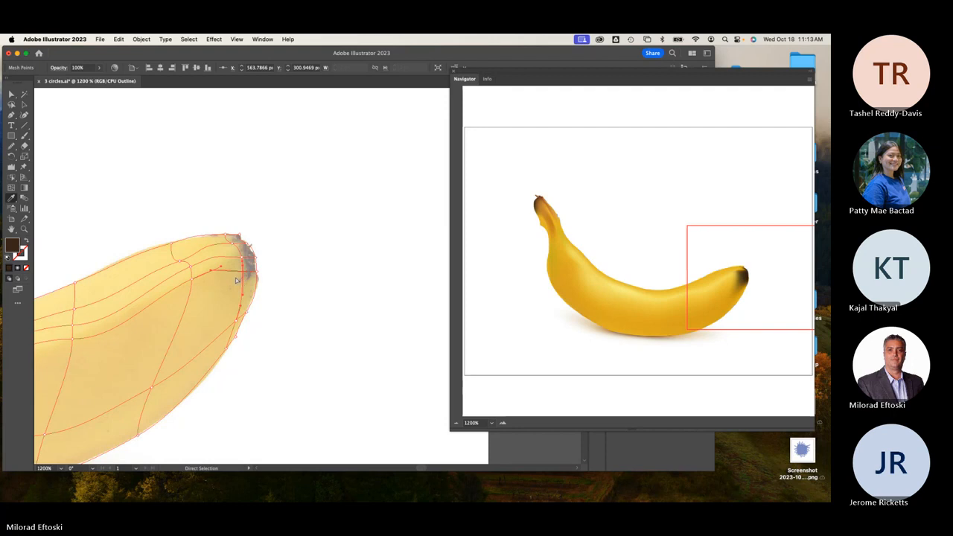
# Give the mesh point behind the tip a sampled golden yellow, then deselect the mesh.
pyautogui.click(238, 274)
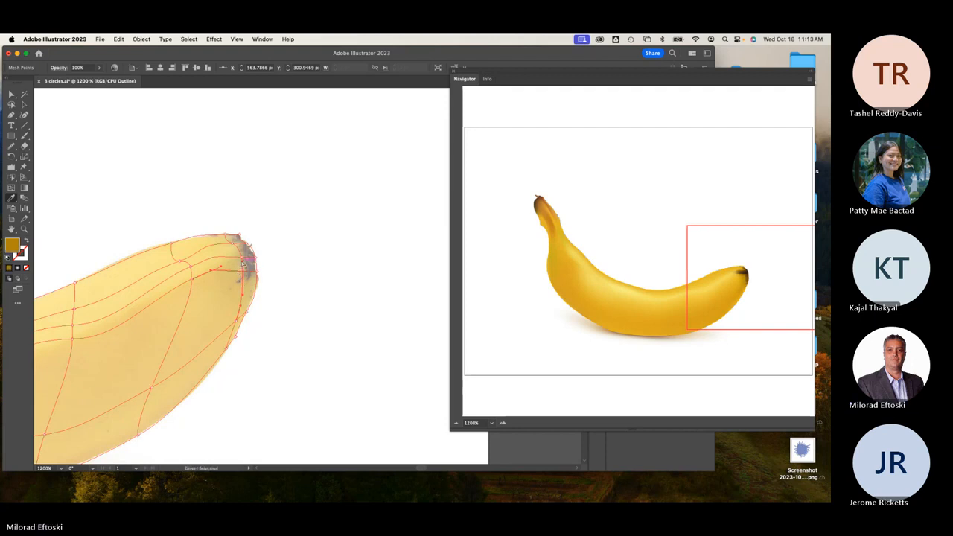
pyautogui.keyDown('super'); pyautogui.click(242, 258); pyautogui.keyUp('super')
pyautogui.click(239, 254)
pyautogui.click(24, 105)
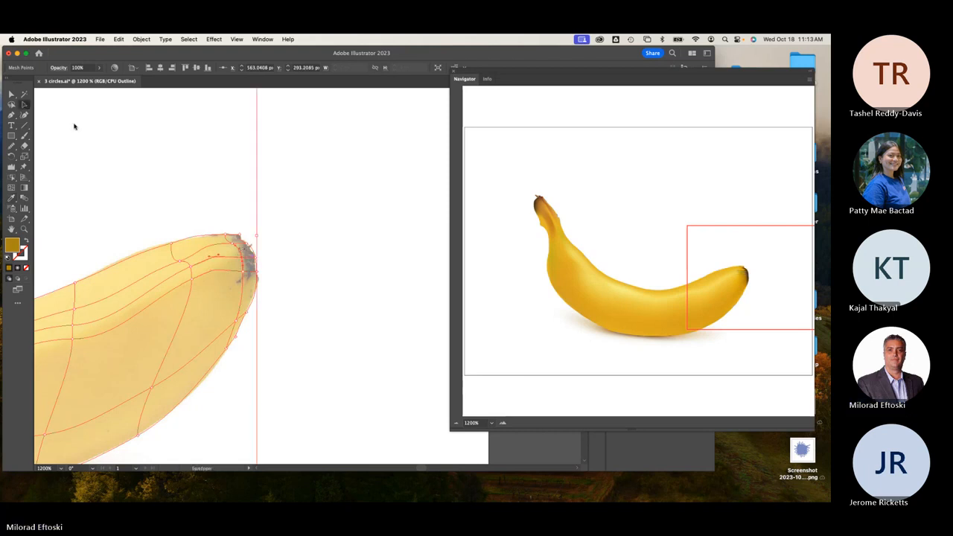
pyautogui.click(106, 133)
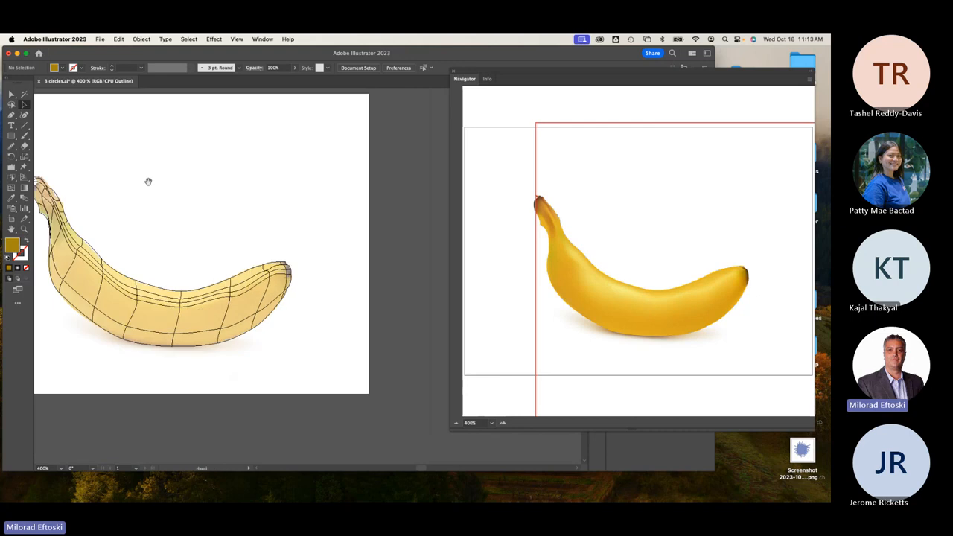
# Switch to full-colour Preview and move the mesh banana up to reveal the photo beneath.
pyautogui.moveTo(201, 199); pyautogui.dragTo(306, 204)
pyautogui.press('super+y')
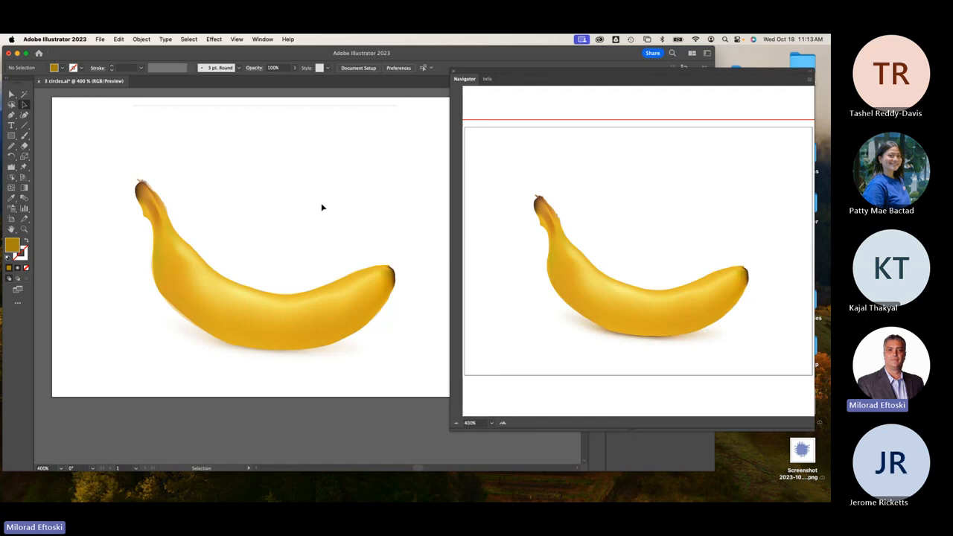
pyautogui.moveTo(291, 315); pyautogui.dragTo(310, 231)
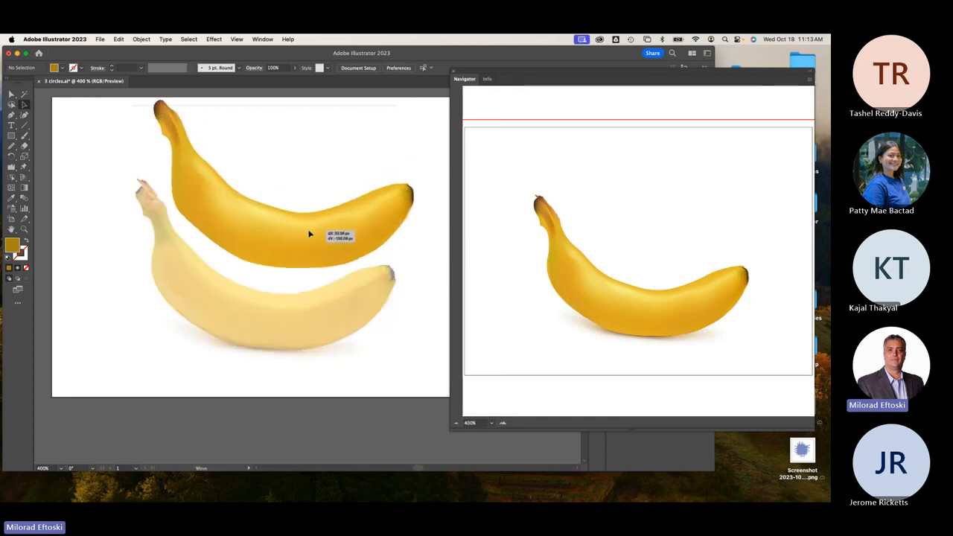
pyautogui.click(364, 298)
# Undo the move so the banana sits over the photo, and close the Navigator panel.
pyautogui.moveTo(263, 298); pyautogui.dragTo(243, 326)
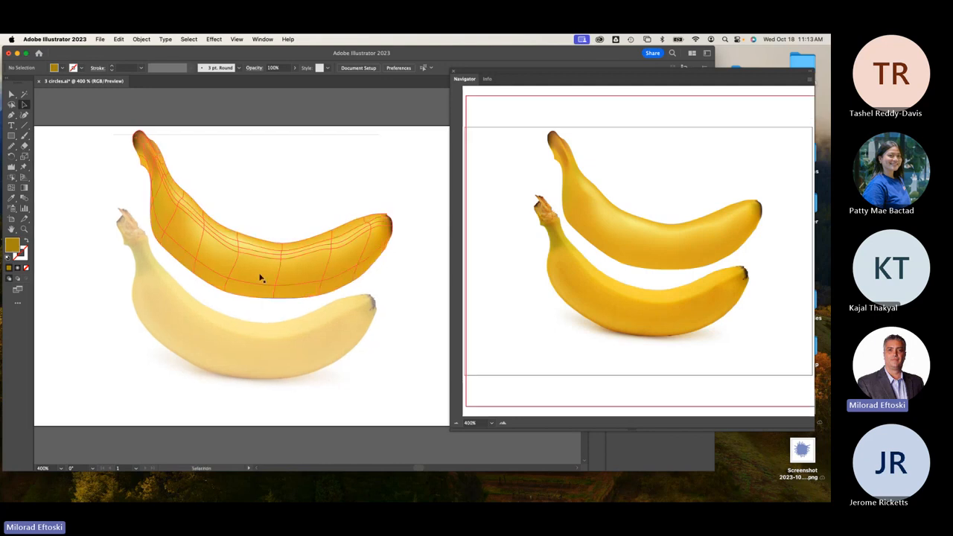
pyautogui.moveTo(262, 273); pyautogui.dragTo(262, 272)
pyautogui.click(365, 396)
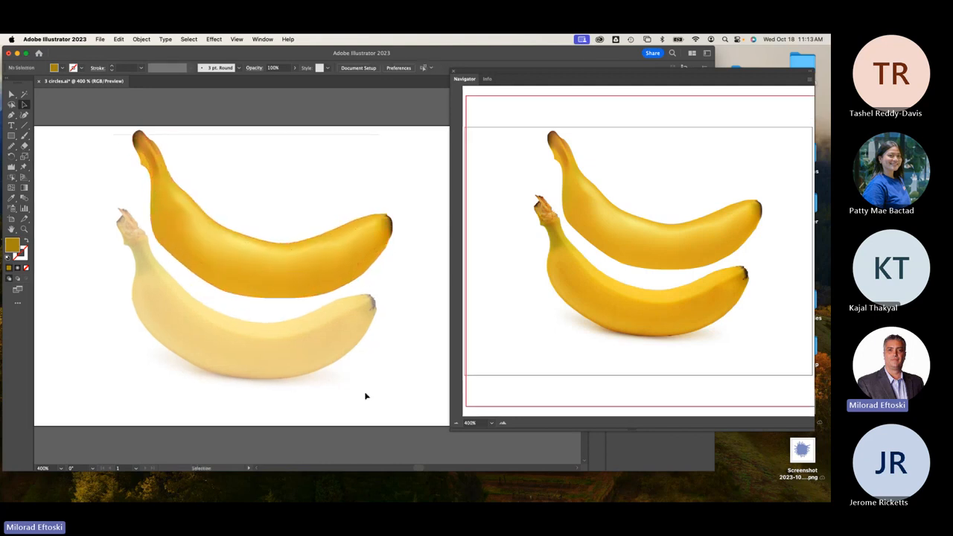
pyautogui.press('super+z')
pyautogui.press('super+z')
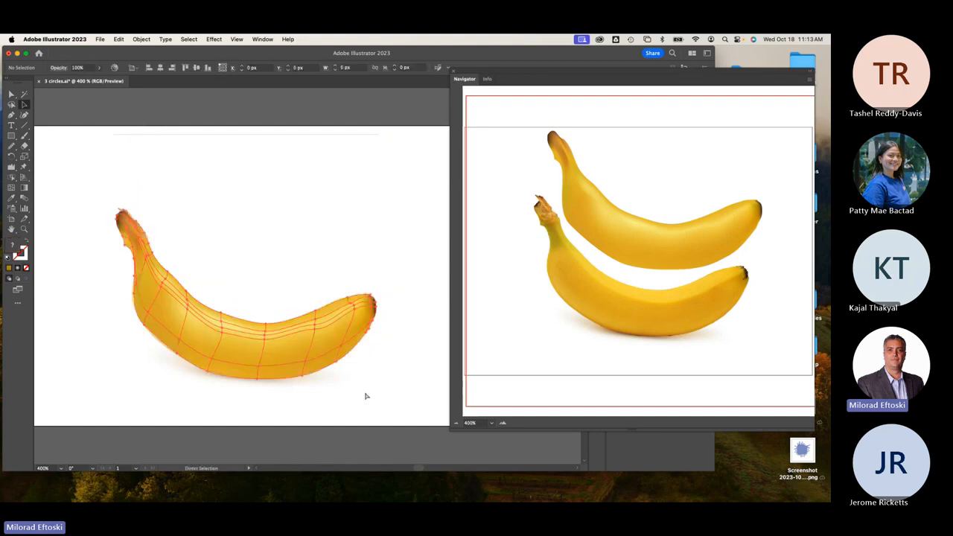
pyautogui.click(366, 397)
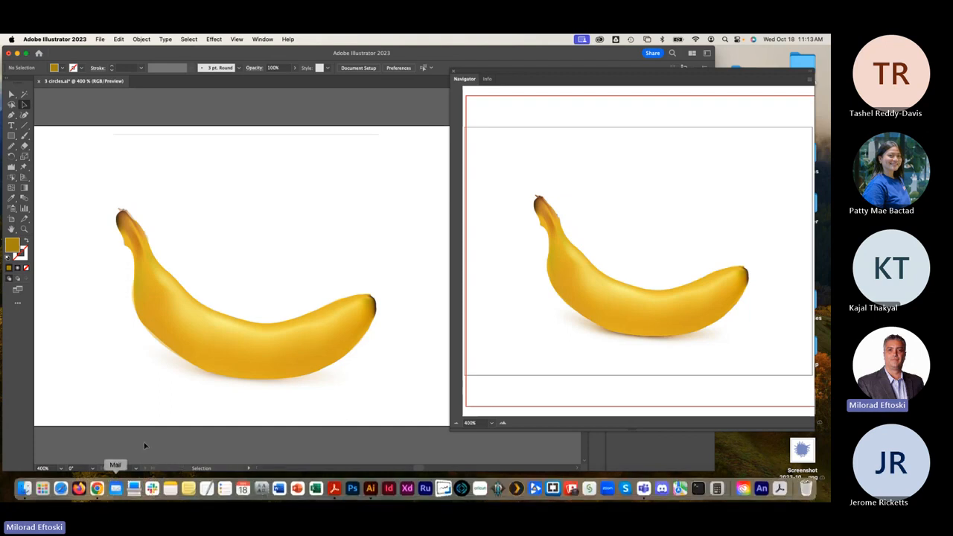
pyautogui.click(454, 71)
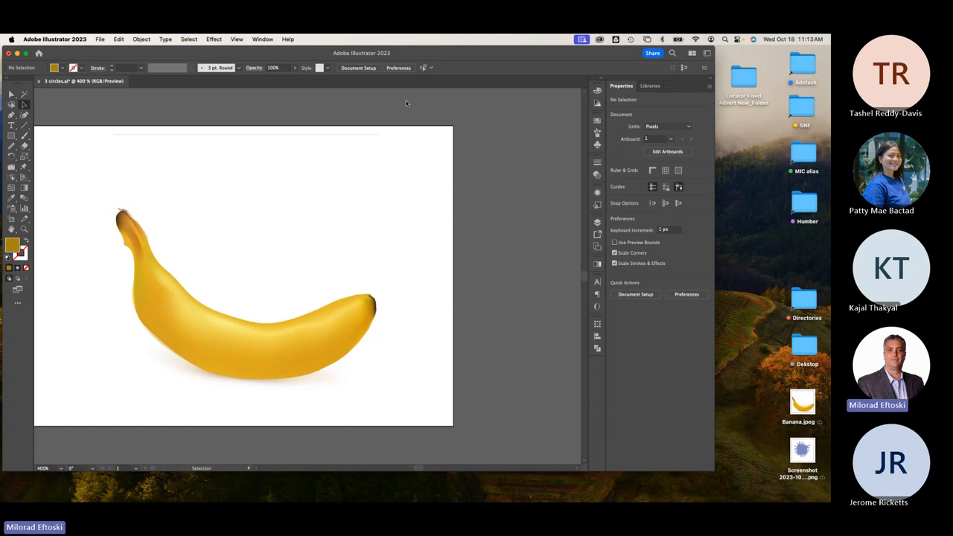
# Draw a closed curved shadow shape beneath the banana with the Pen tool.
pyautogui.click(251, 370)
pyautogui.click(256, 412)
pyautogui.moveTo(255, 412); pyautogui.dragTo(314, 377)
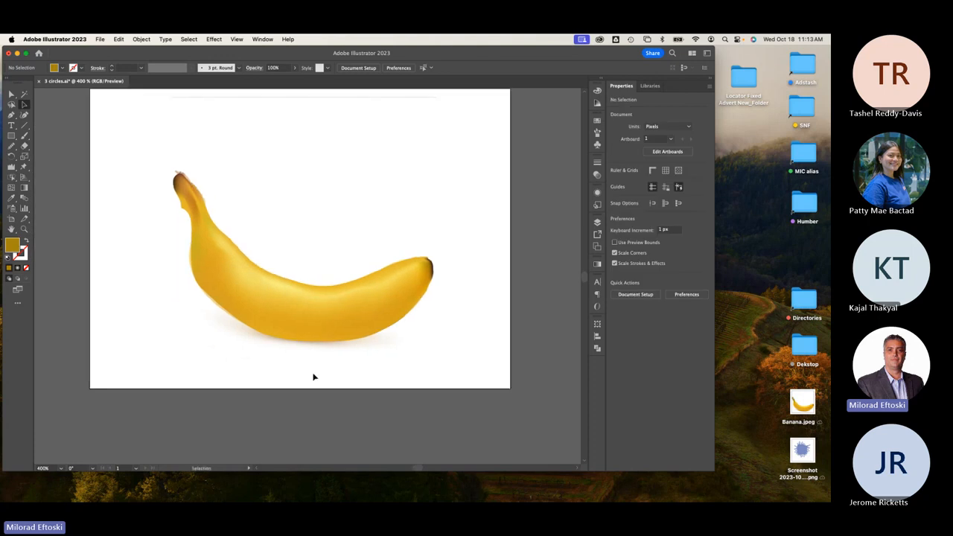
pyautogui.click(12, 114)
pyautogui.click(221, 328)
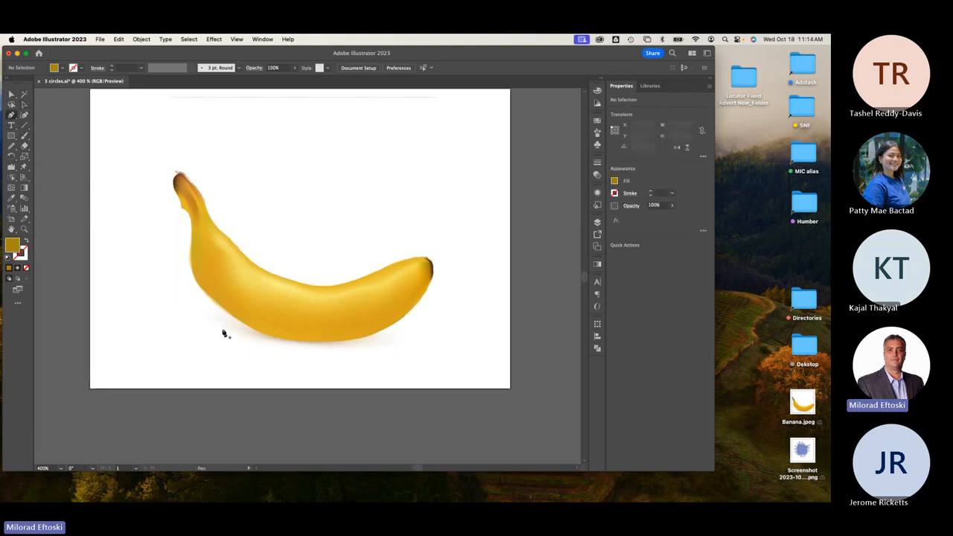
pyautogui.moveTo(321, 349); pyautogui.dragTo(409, 331)
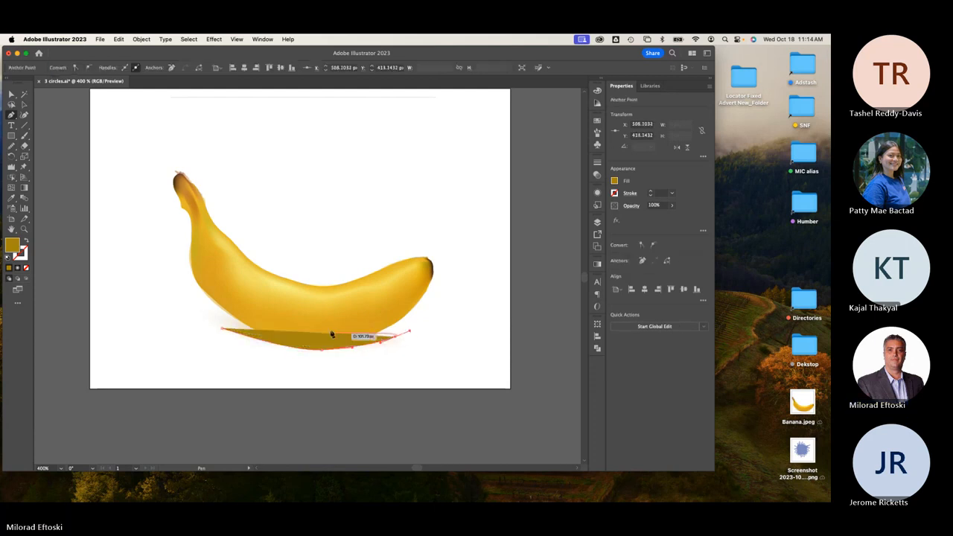
pyautogui.click(221, 328)
# Fill the shadow shape with solid black from the control bar swatches.
pyautogui.click(24, 105)
pyautogui.click(78, 123)
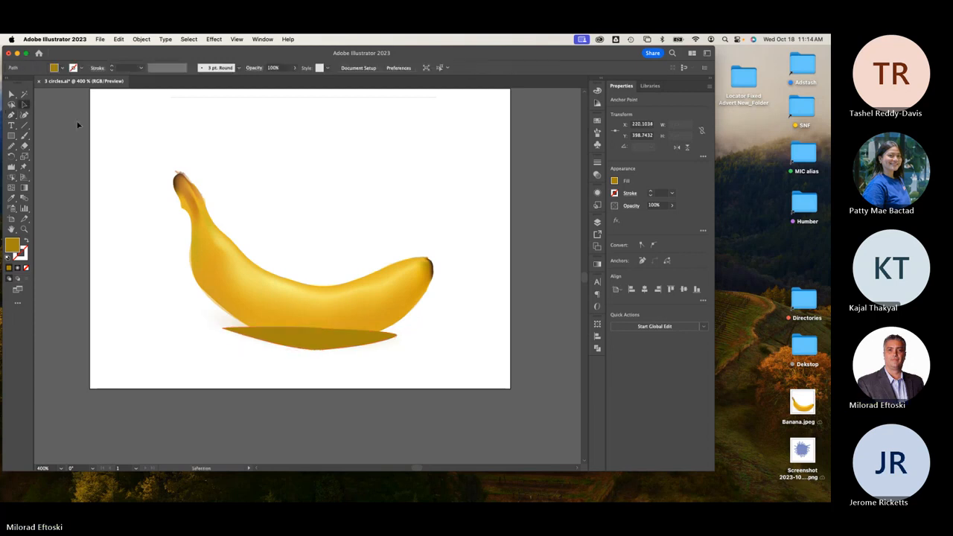
pyautogui.click(314, 344)
pyautogui.click(62, 68)
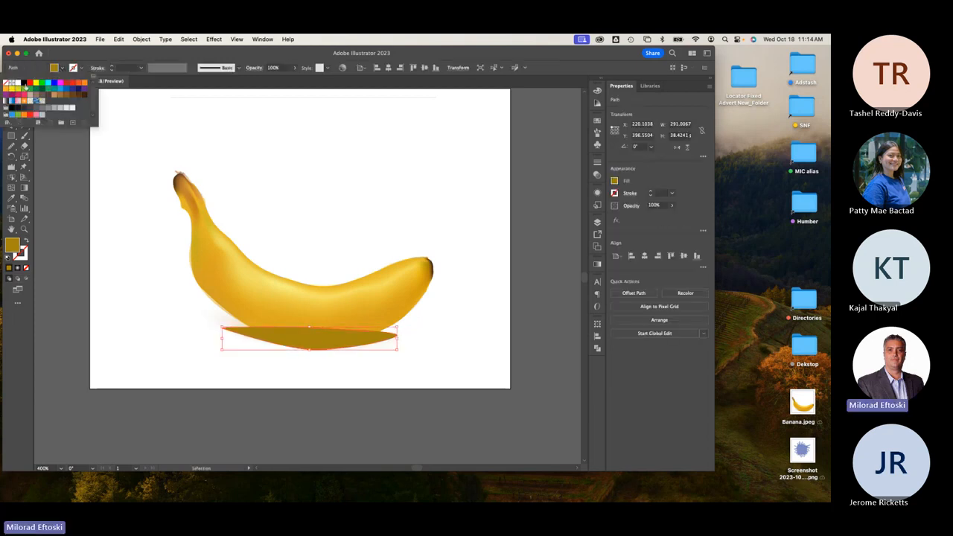
pyautogui.click(27, 84)
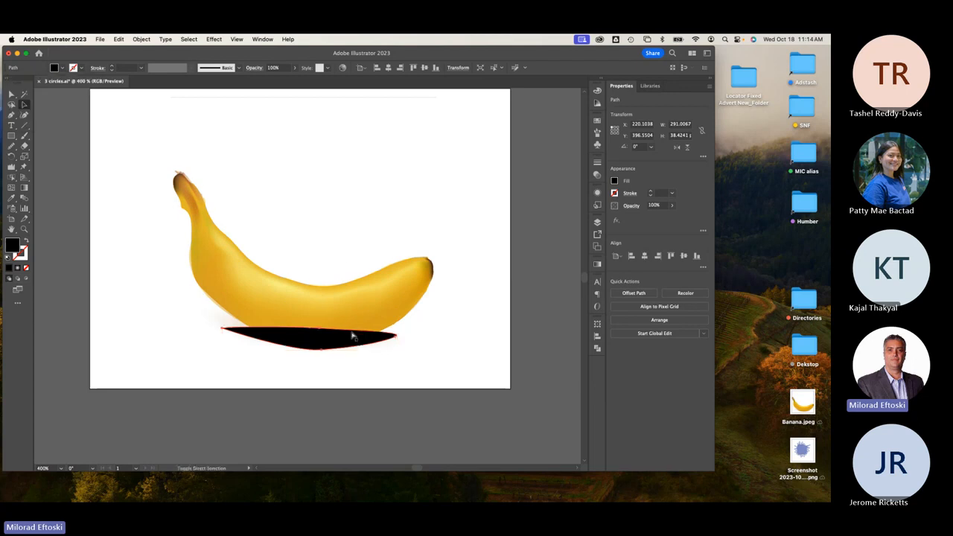
pyautogui.click(369, 358)
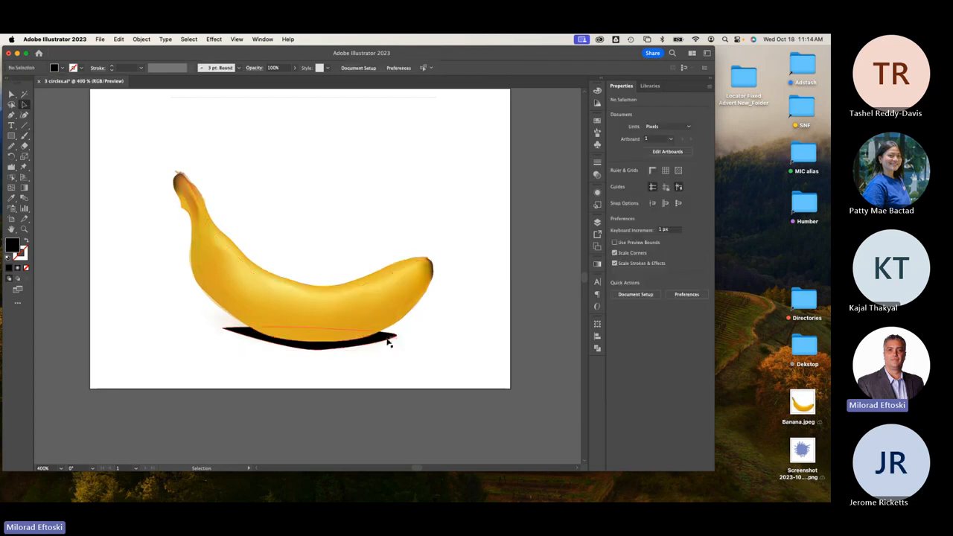
pyautogui.click(384, 339)
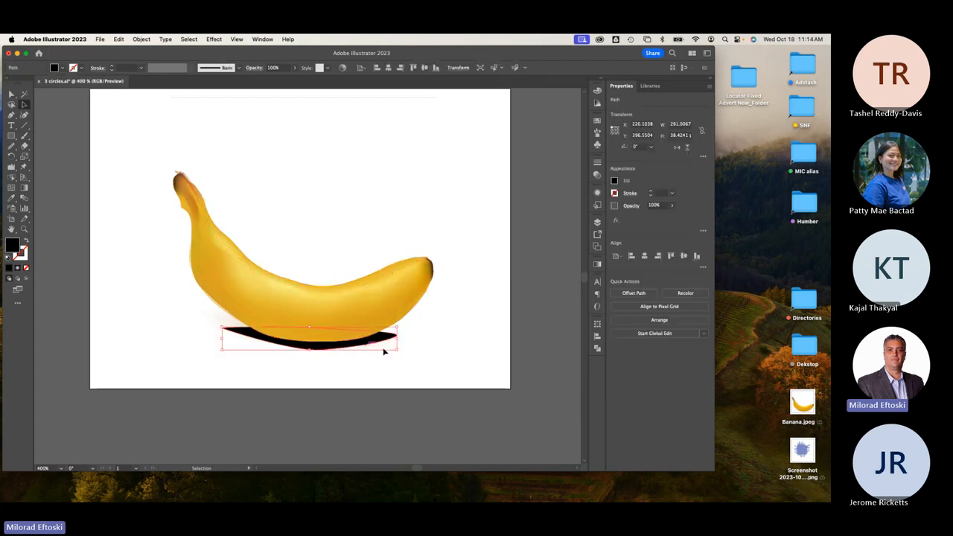
# Apply a 20 px Feather effect to the black shadow under the banana.
pyautogui.click(214, 39)
pyautogui.moveTo(223, 166)
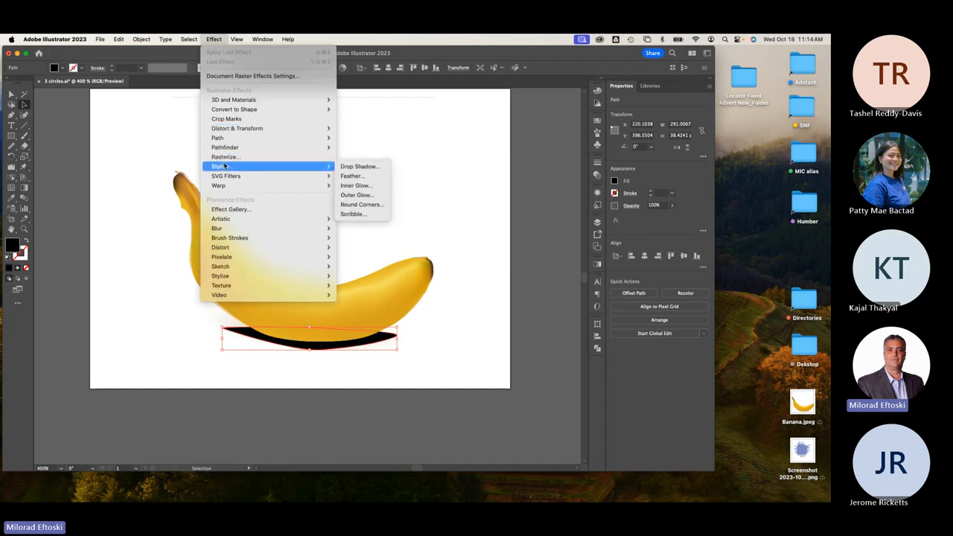
pyautogui.click(352, 179)
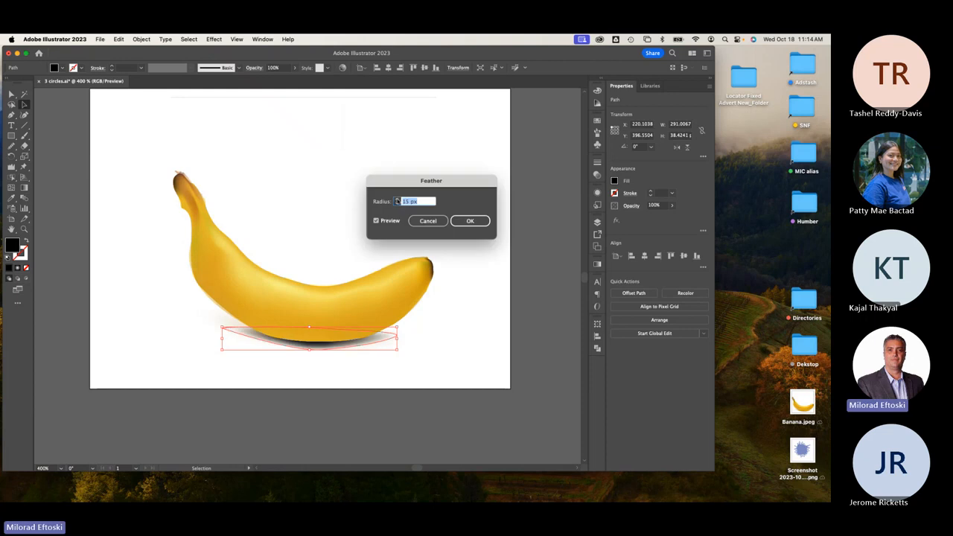
pyautogui.click(397, 200)
pyautogui.click(397, 200)
pyautogui.click(397, 200)
pyautogui.click(397, 200)
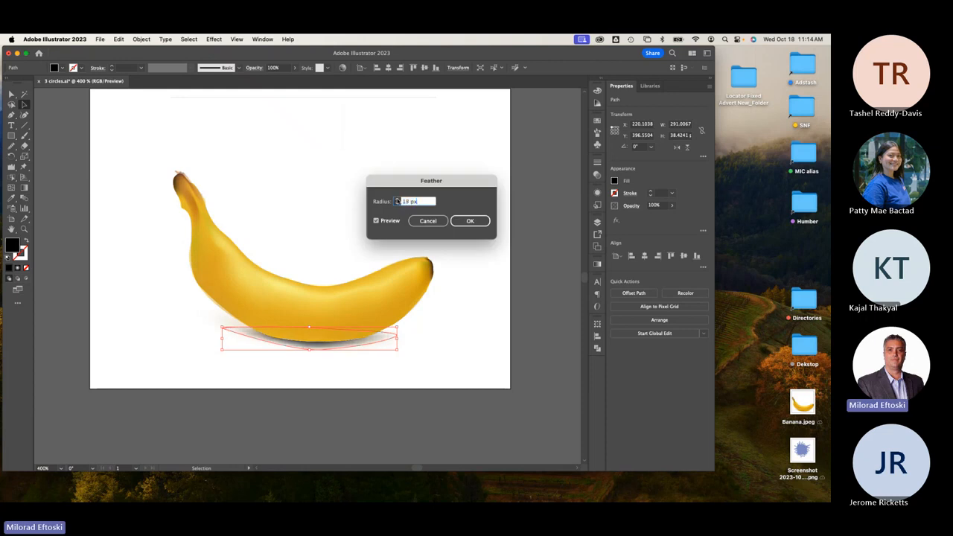
pyautogui.click(397, 200)
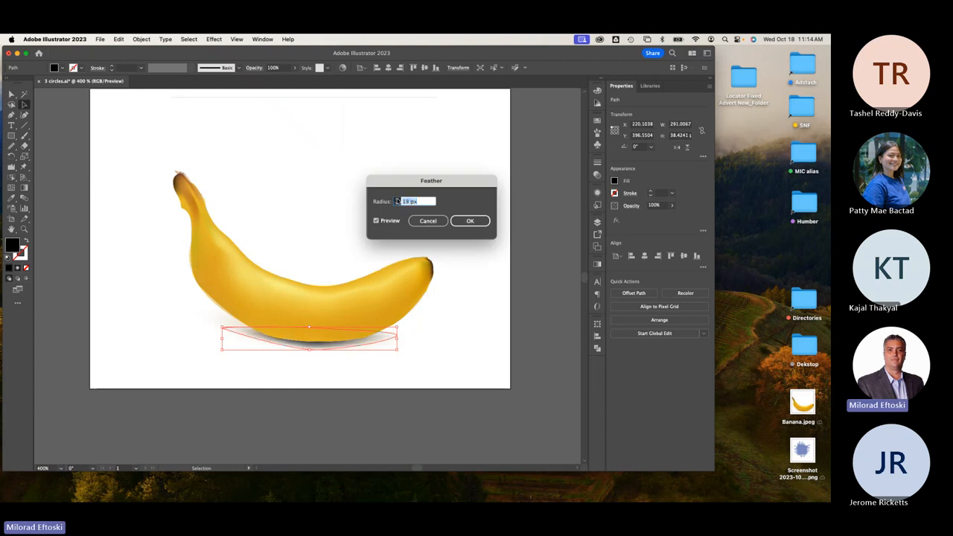
pyautogui.click(469, 221)
pyautogui.click(504, 269)
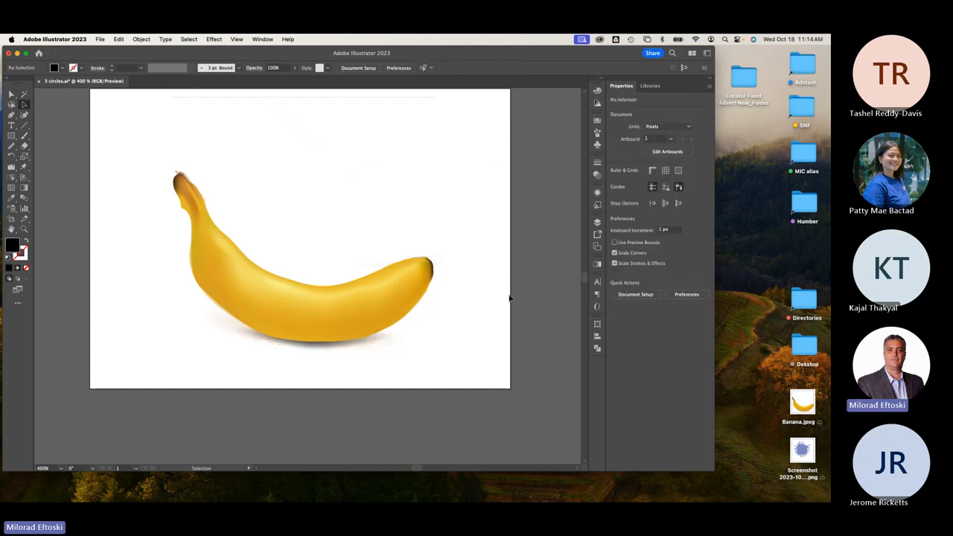
# Stretch the feathered shadow wider on both the left and right sides.
pyautogui.click(330, 348)
pyautogui.moveTo(222, 335); pyautogui.dragTo(196, 336)
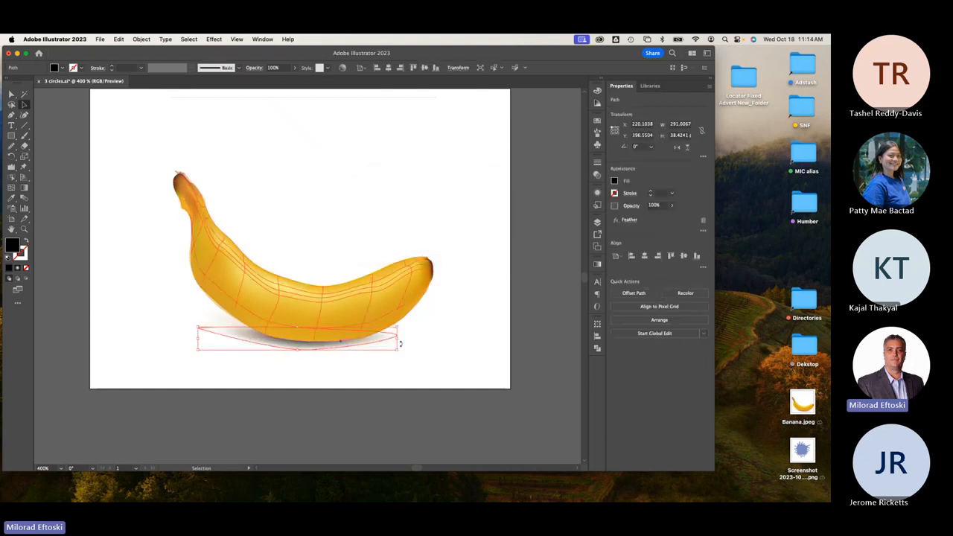
pyautogui.moveTo(397, 339); pyautogui.dragTo(428, 340)
pyautogui.click(464, 385)
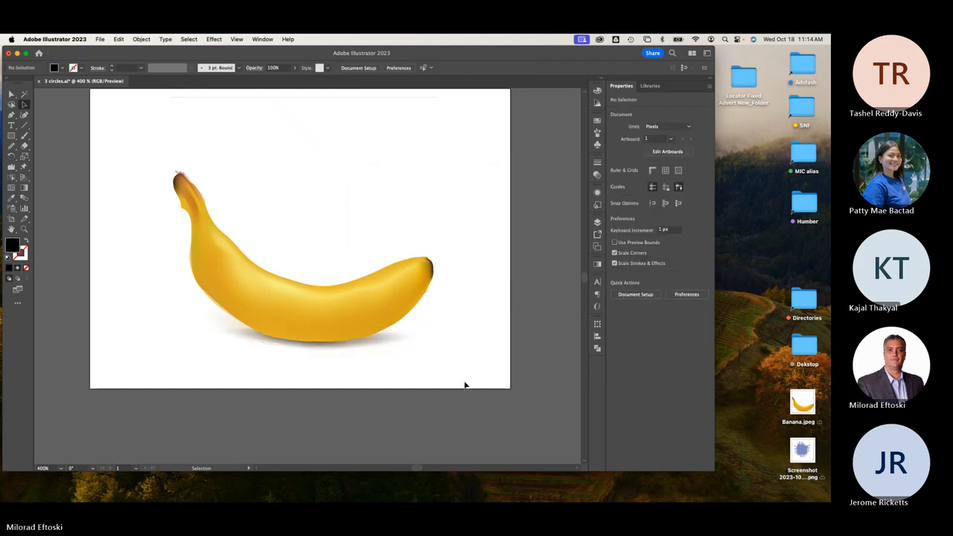
# Set the shadow's opacity to 50% and check the whole composition.
pyautogui.click(390, 341)
pyautogui.click(274, 68)
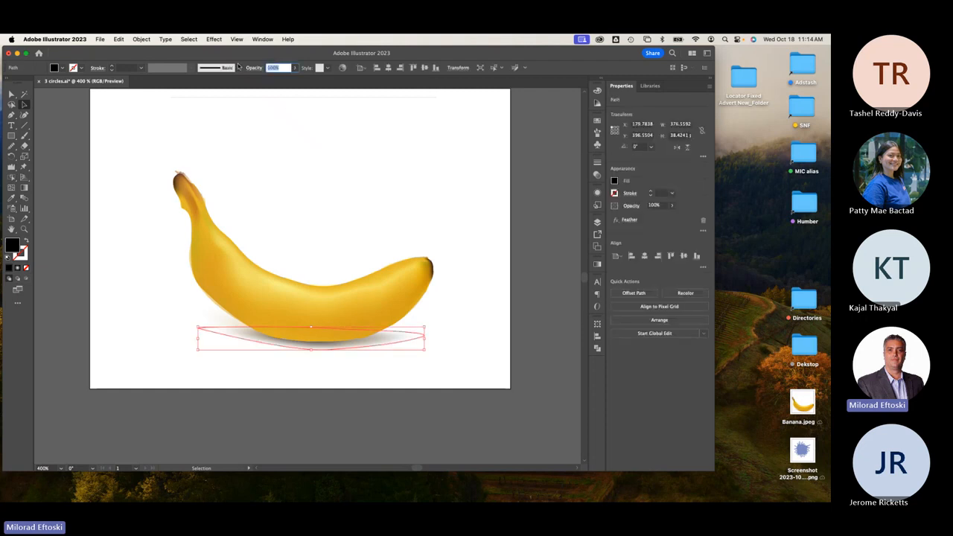
pyautogui.write('50')
pyautogui.press('Return')
pyautogui.click(353, 166)
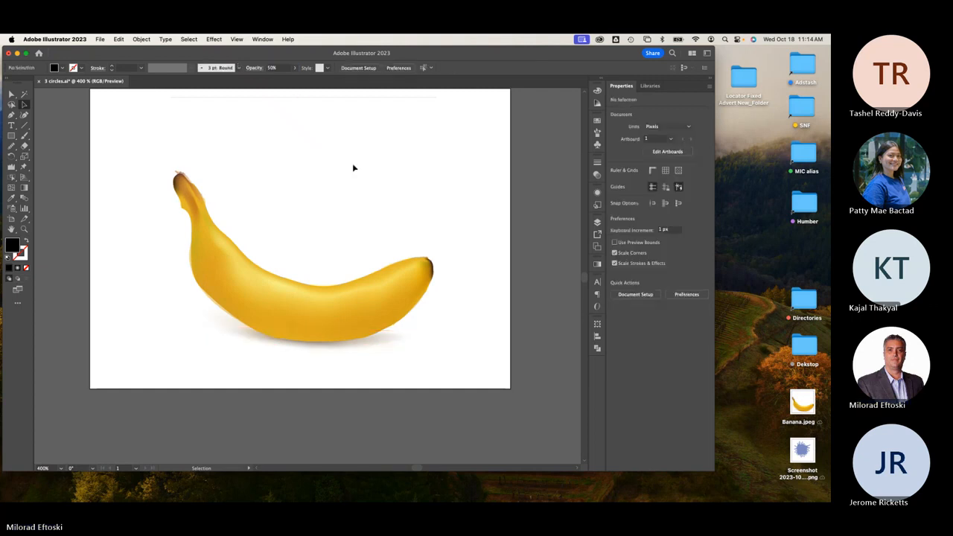
pyautogui.press('super+minus')
pyautogui.press('super+minus')
pyautogui.press('super+equal')
pyautogui.press('super+equal')
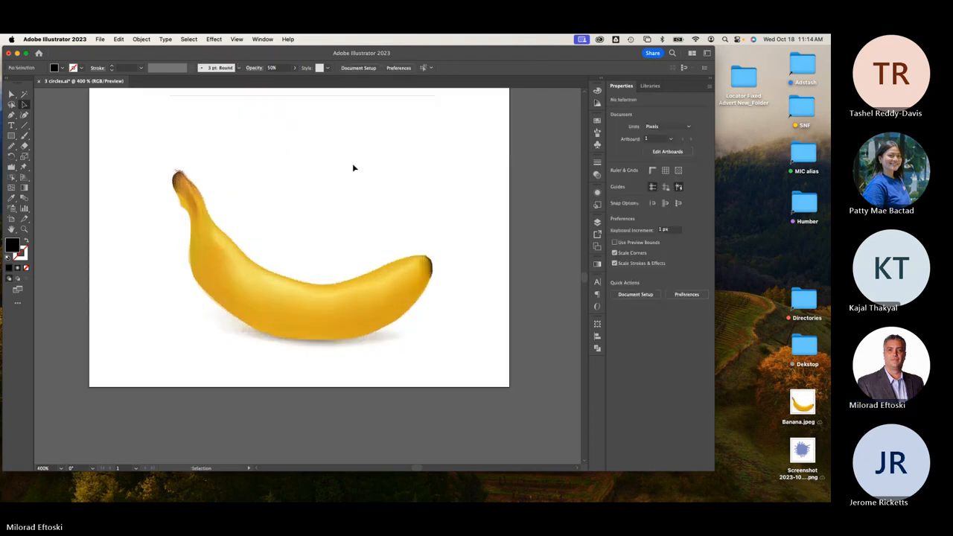
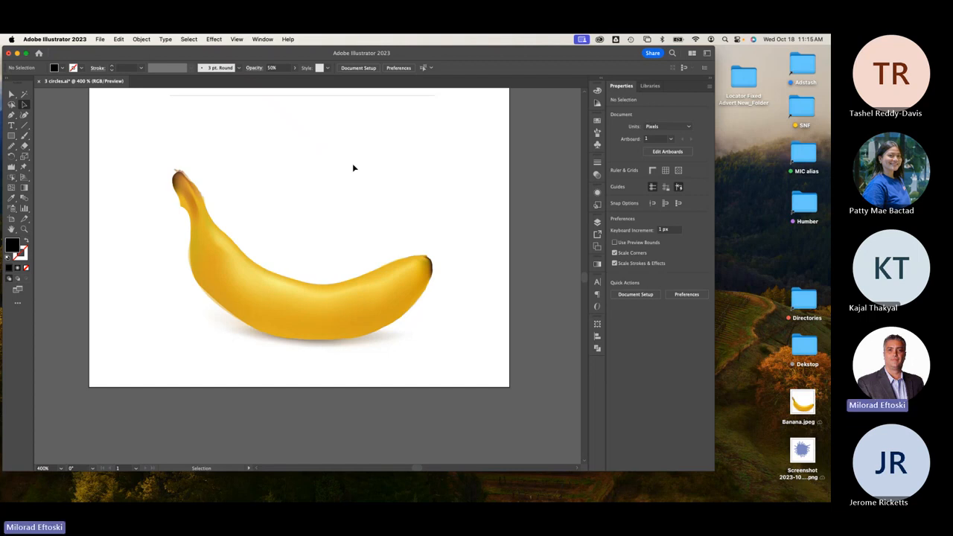
# Check the banana's mesh lines in outline view, then reselect the banana to show its mesh.
pyautogui.press('super+y')
pyautogui.press('super+y')
pyautogui.scroll(2, 353, 277)
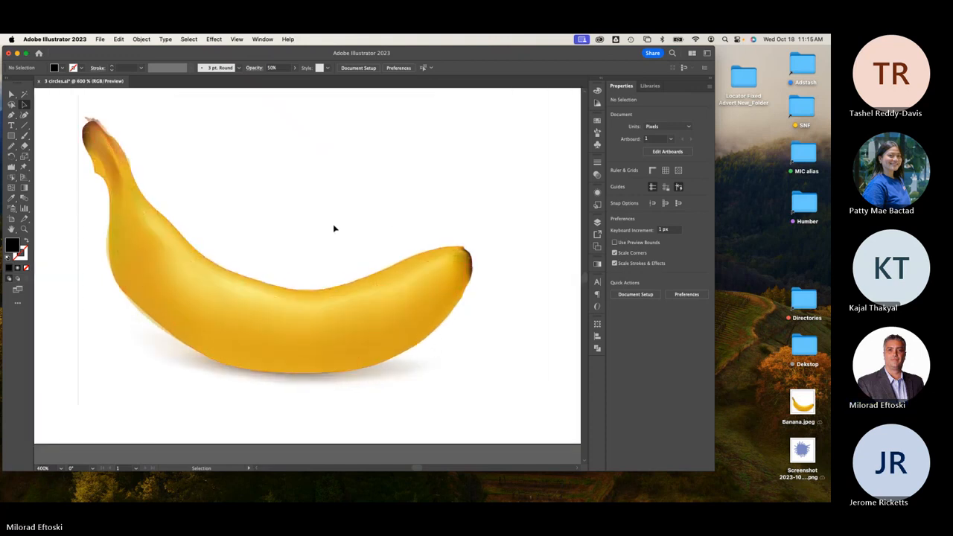
pyautogui.moveTo(344, 323); pyautogui.dragTo(394, 156)
pyautogui.press('super+z')
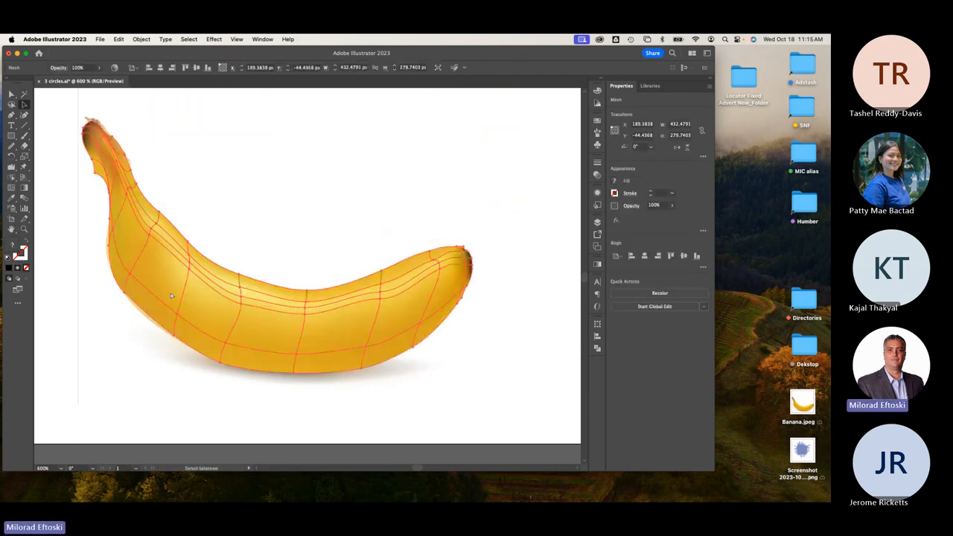
pyautogui.press('v')
pyautogui.click(496, 172)
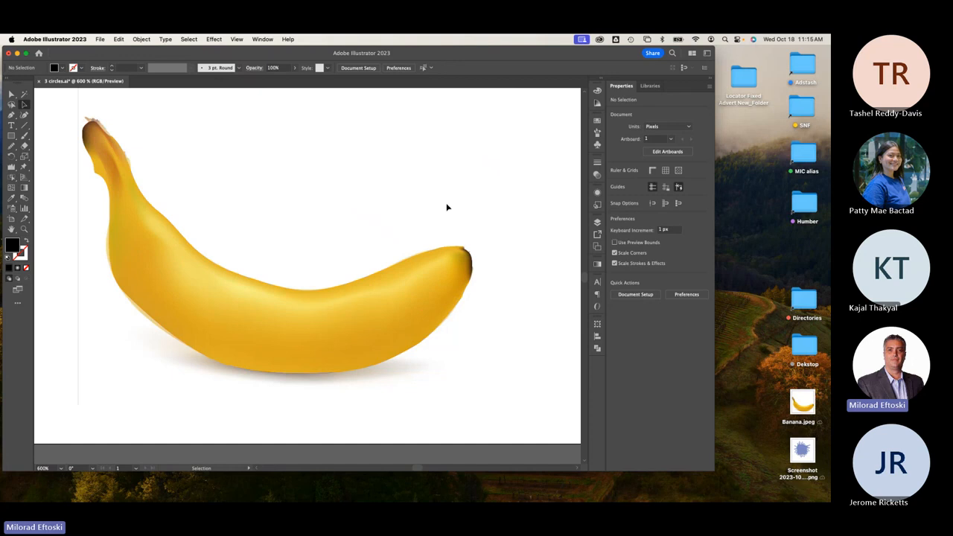
pyautogui.click(377, 321)
pyautogui.click(371, 251)
# Pen-draw a closed black path tracing the banana's inner body and settle it inside.
pyautogui.click(12, 114)
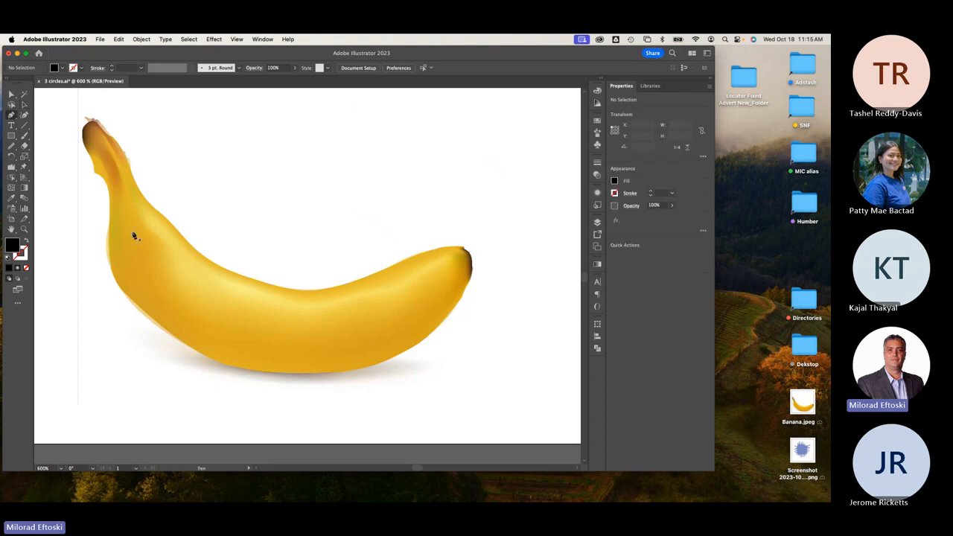
pyautogui.click(120, 214)
pyautogui.moveTo(151, 295); pyautogui.dragTo(186, 318)
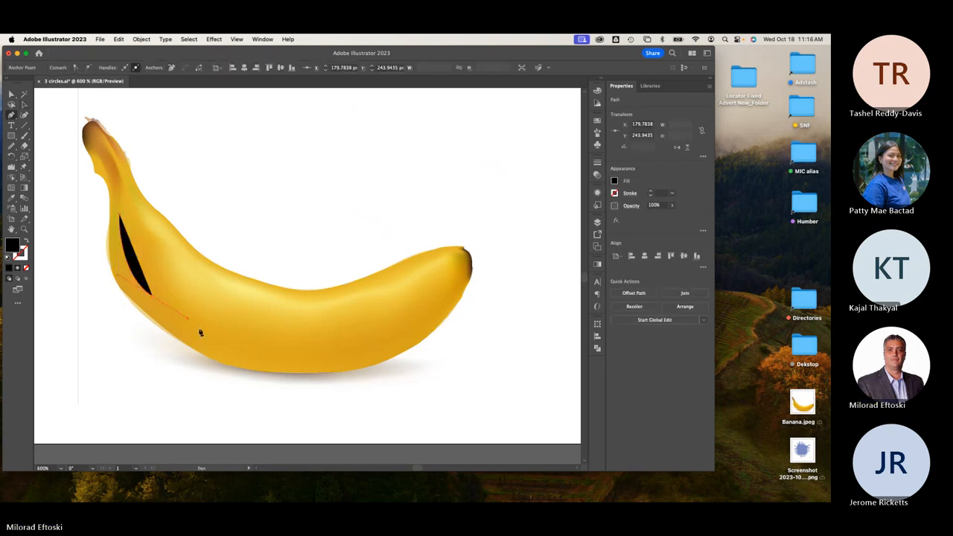
pyautogui.click(280, 351)
pyautogui.click(357, 355)
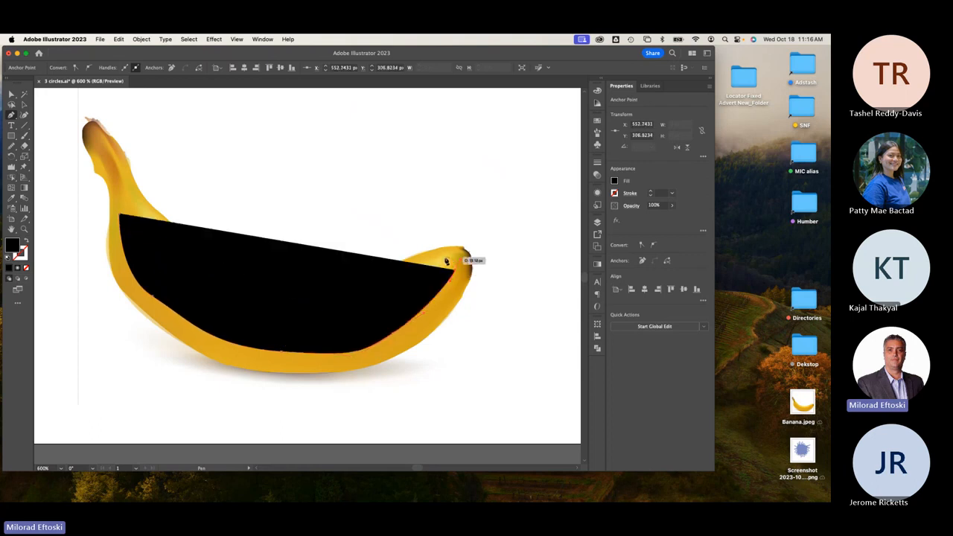
pyautogui.moveTo(455, 259); pyautogui.dragTo(126, 247)
pyautogui.click(24, 105)
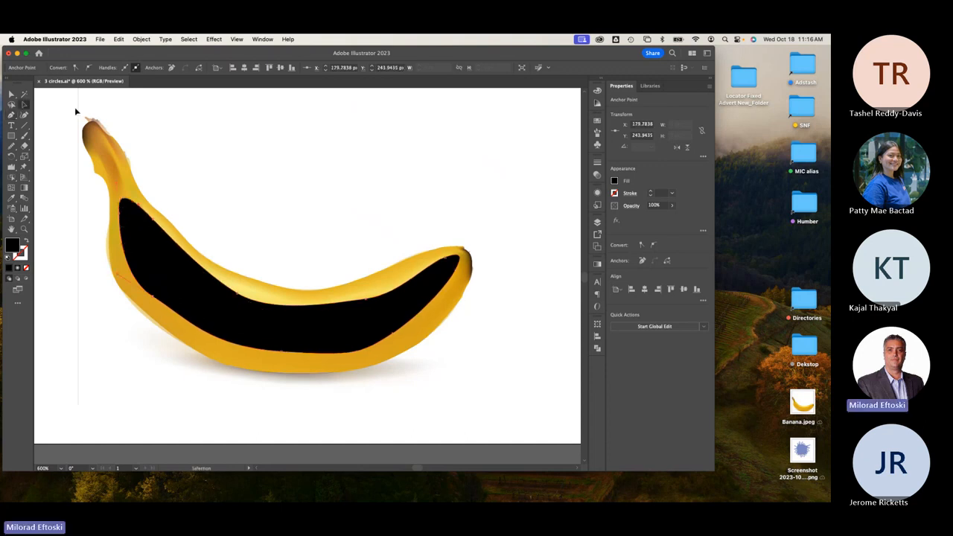
pyautogui.click(381, 219)
pyautogui.moveTo(353, 323)
pyautogui.mouseDown()
pyautogui.moveTo(383, 208)
pyautogui.moveTo(357, 345)
pyautogui.moveTo(356, 327)
pyautogui.mouseUp()
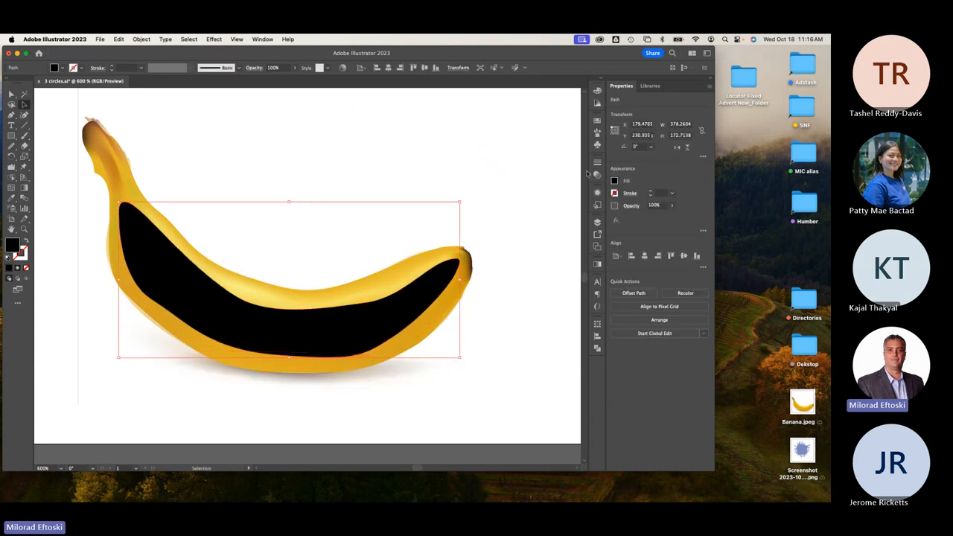
# Open the Swatches panel and fill the inner shape with the green-spotted pattern.
pyautogui.click(256, 38)
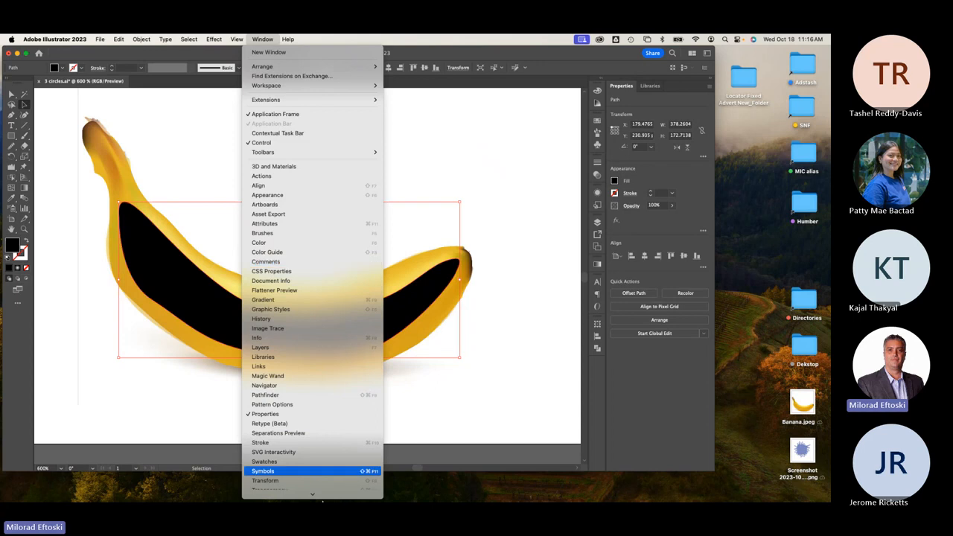
pyautogui.click(517, 127)
pyautogui.click(597, 120)
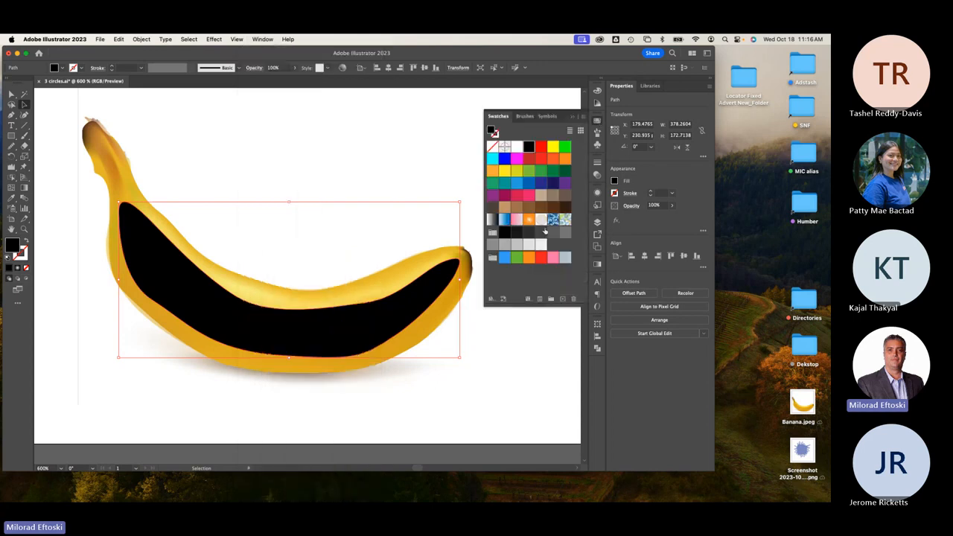
pyautogui.click(565, 220)
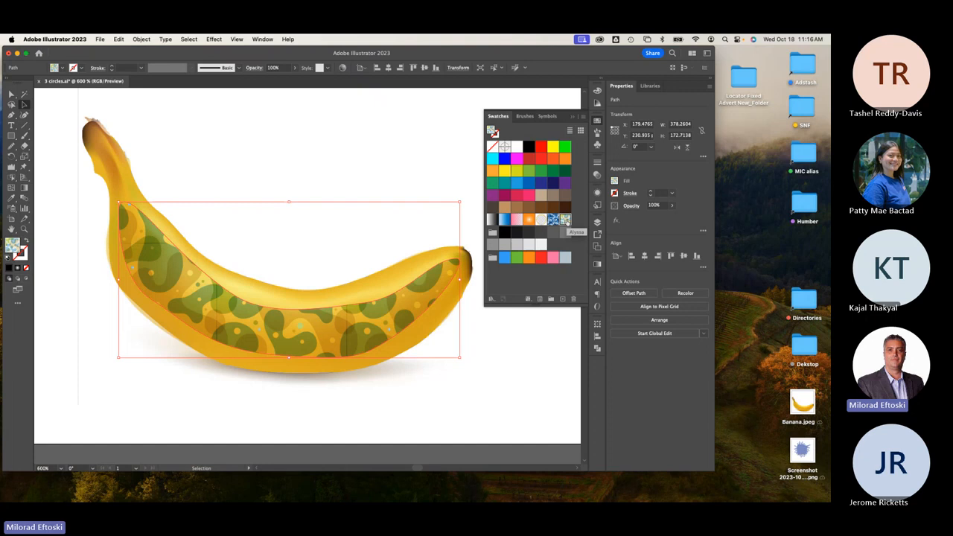
# Try light gradient, pink, blue swirl and green blob fills, then settle on white.
pyautogui.click(541, 220)
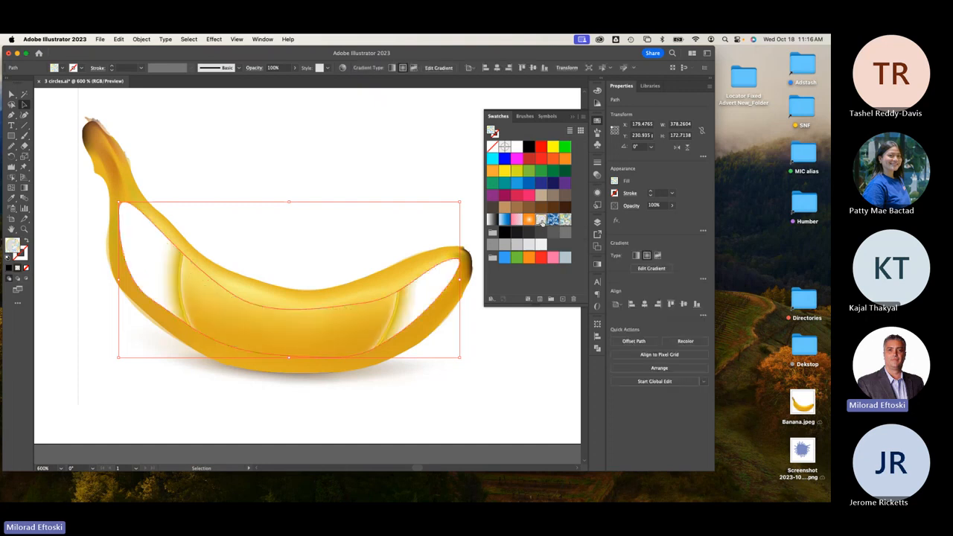
pyautogui.click(516, 219)
pyautogui.click(553, 220)
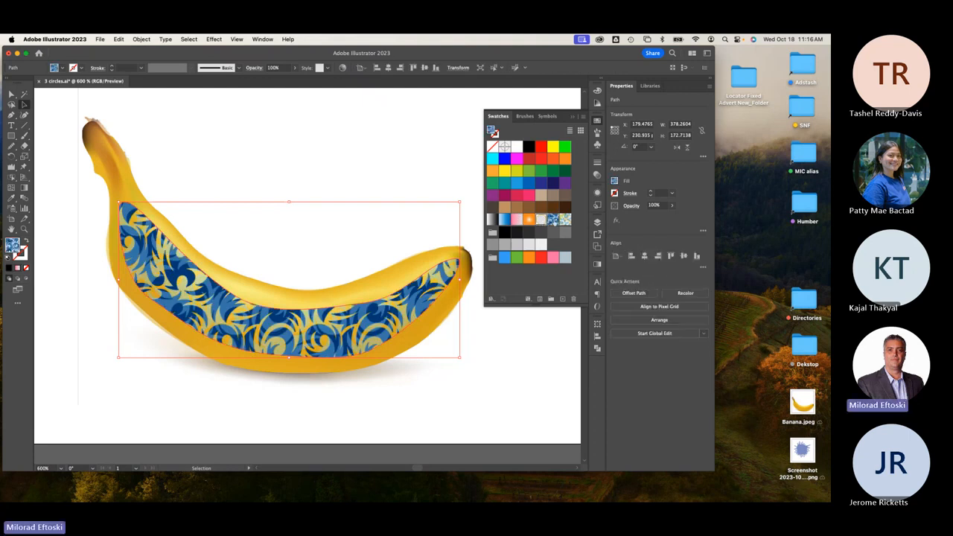
pyautogui.click(540, 220)
pyautogui.click(564, 219)
pyautogui.click(394, 173)
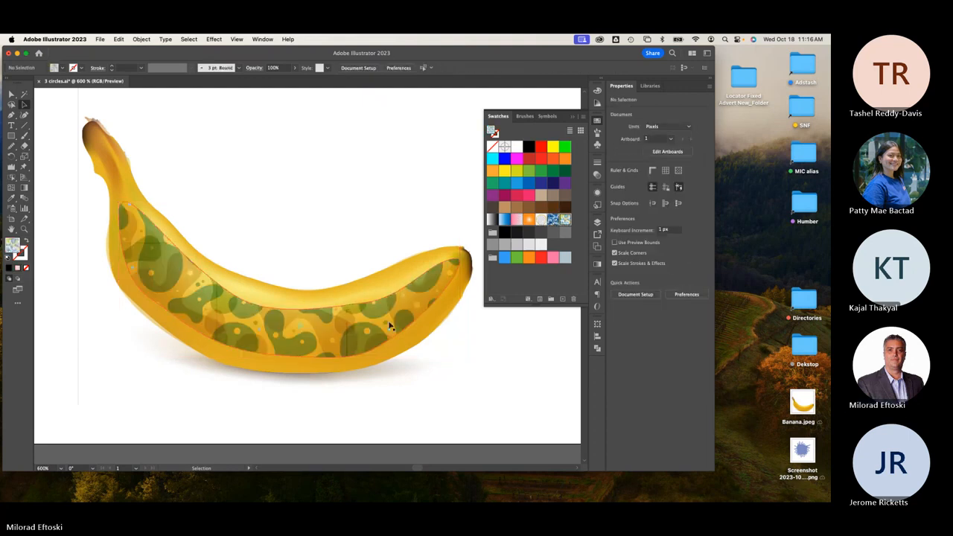
pyautogui.moveTo(389, 326)
pyautogui.mouseDown()
pyautogui.moveTo(389, 248)
pyautogui.moveTo(388, 324)
pyautogui.mouseUp()
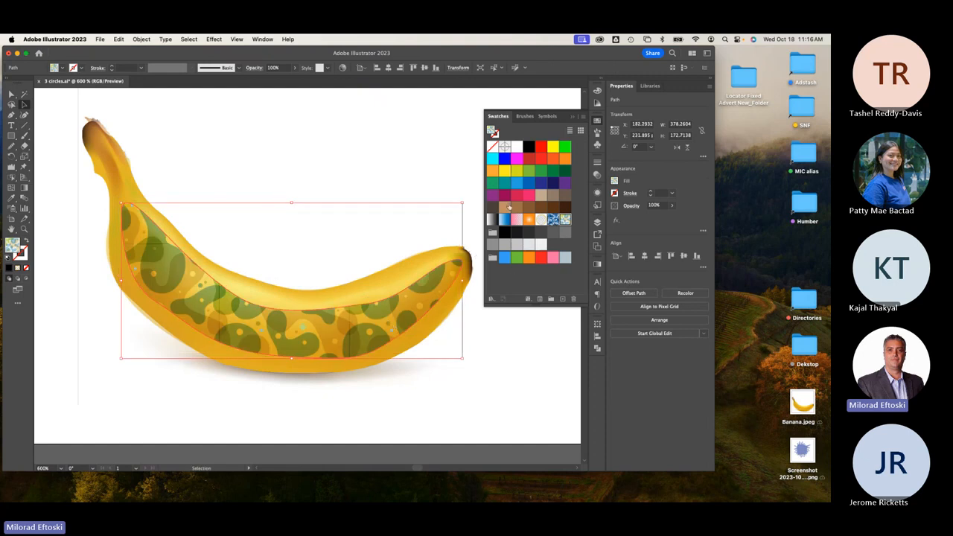
pyautogui.click(516, 147)
pyautogui.click(354, 145)
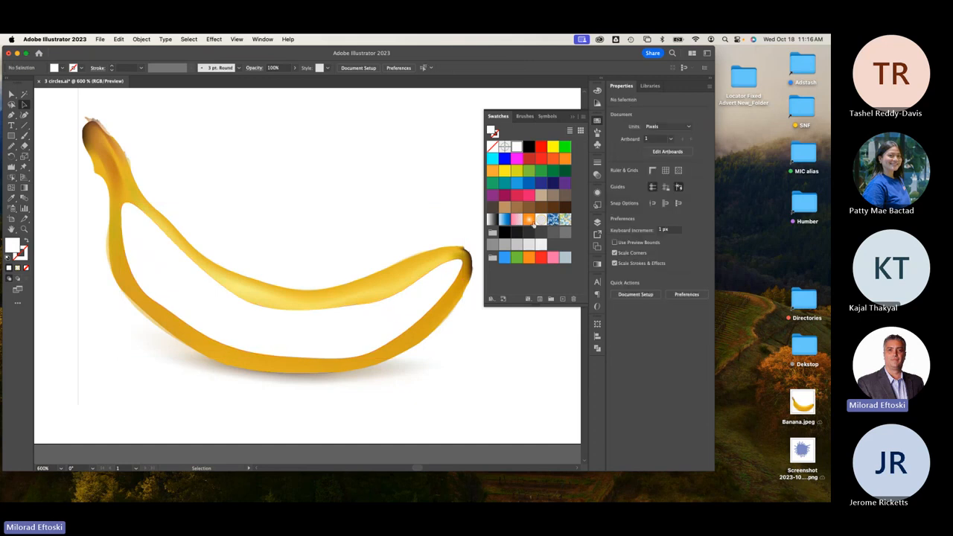
# Draw a small narrow ellipse on empty artboard and fill it orange.
pyautogui.hscroll(3, 311, 273)
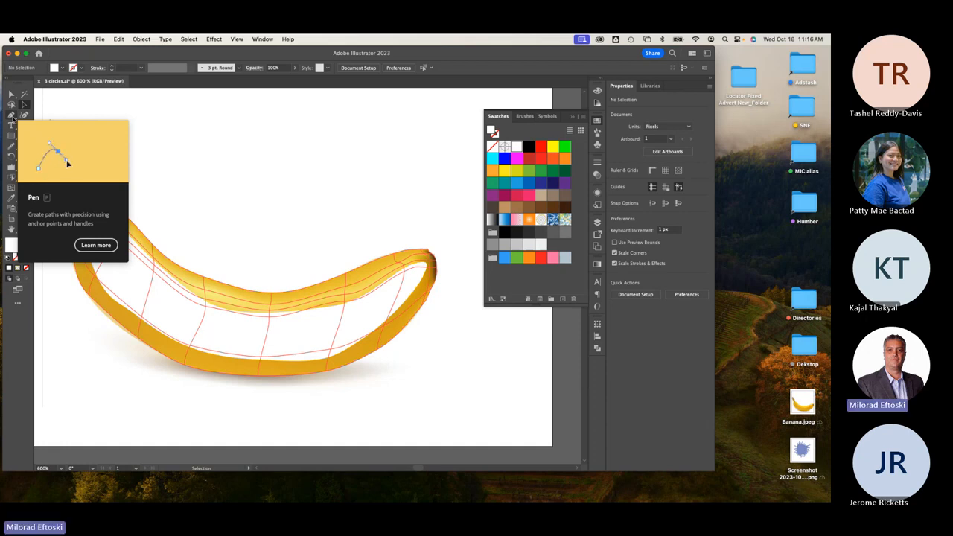
pyautogui.scroll(4, 150, 178)
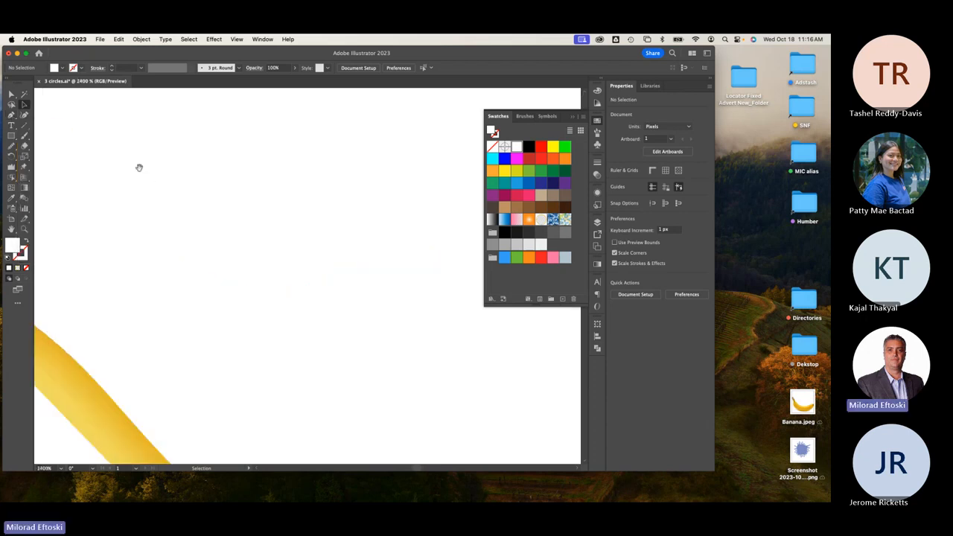
pyautogui.click(11, 137)
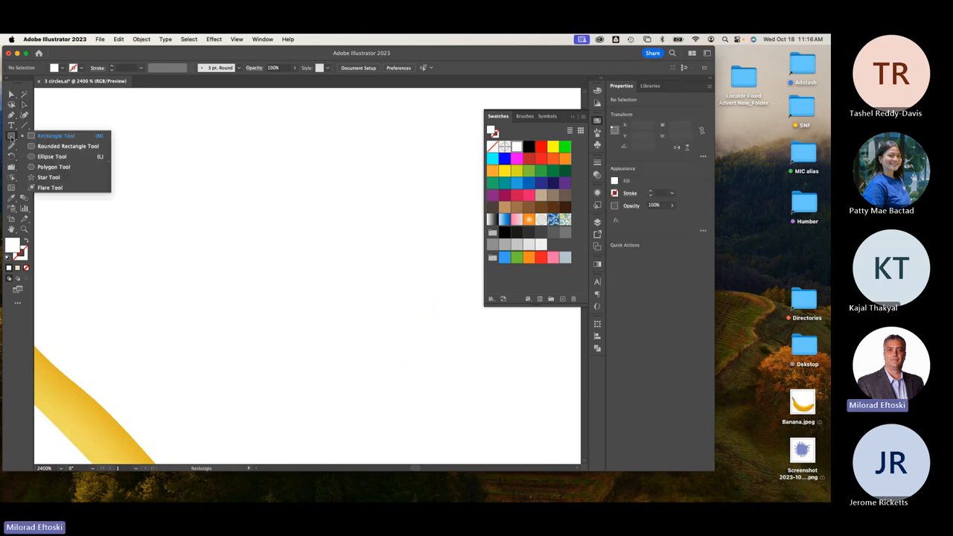
pyautogui.click(52, 156)
pyautogui.moveTo(115, 149); pyautogui.dragTo(120, 157)
pyautogui.click(25, 105)
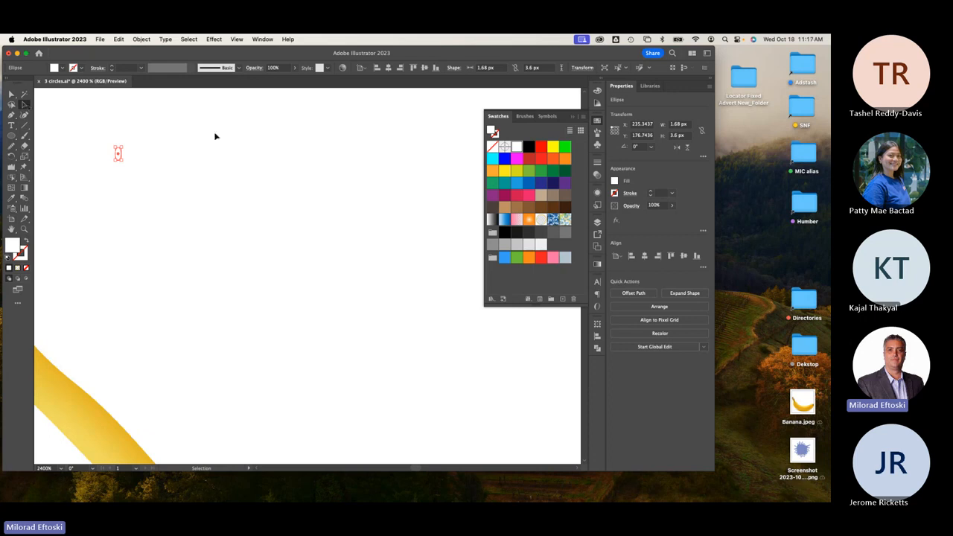
pyautogui.click(565, 158)
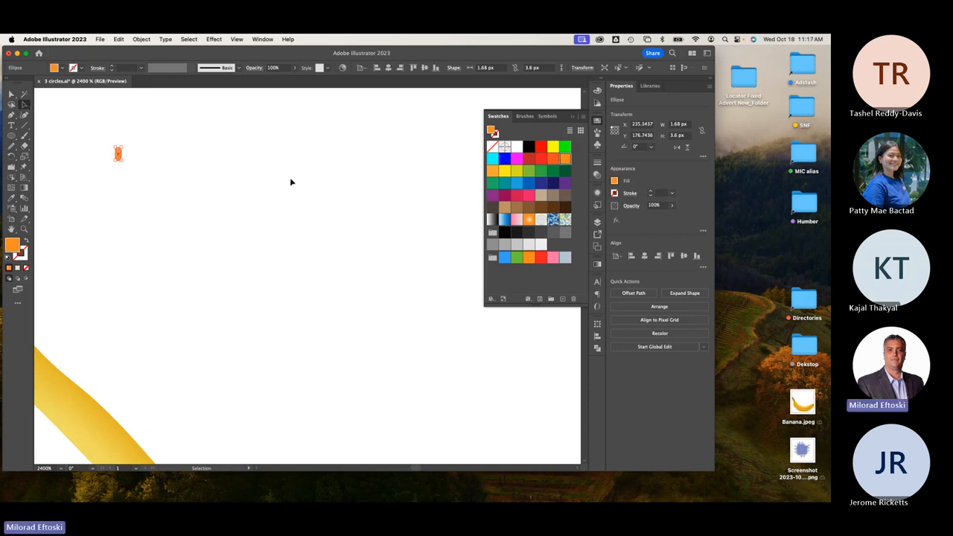
pyautogui.click(291, 181)
# Duplicate the orange ellipse into a small cluster of orange dots and circles.
pyautogui.click(119, 156)
pyautogui.keyDown('alt'); pyautogui.moveTo(119, 157); pyautogui.dragTo(146, 182); pyautogui.keyUp('alt')
pyautogui.click(128, 158)
pyautogui.click(111, 159)
pyautogui.click(169, 178)
# Drag the orange dots into Swatches as a new pattern, then delete them from the artboard.
pyautogui.moveTo(109, 129); pyautogui.dragTo(194, 248)
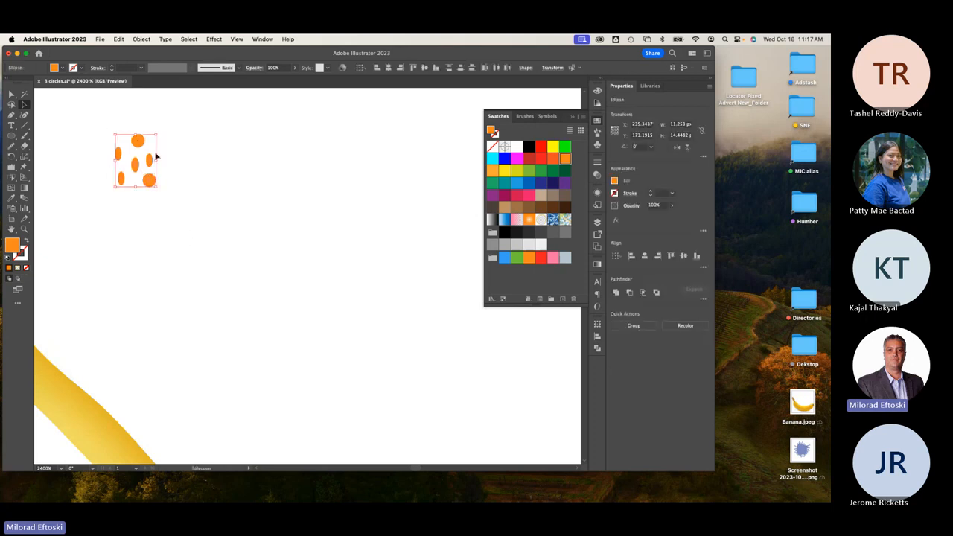
pyautogui.moveTo(156, 156); pyautogui.dragTo(509, 286)
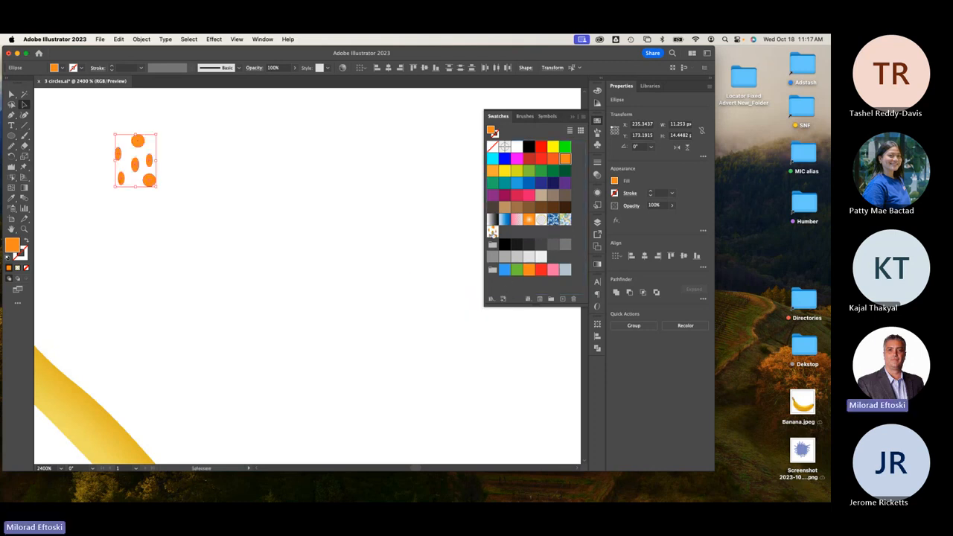
pyautogui.click(73, 115)
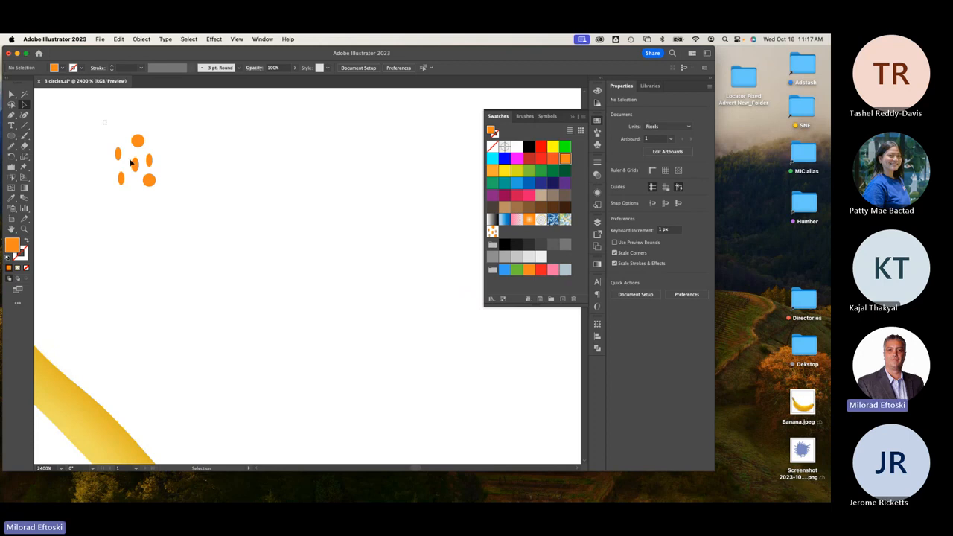
pyautogui.moveTo(102, 121); pyautogui.dragTo(189, 217)
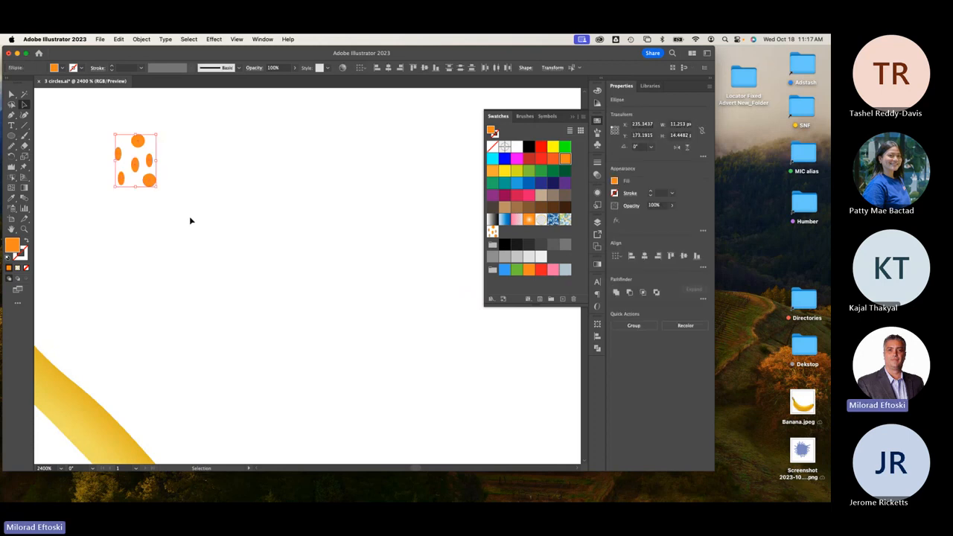
pyautogui.press('Delete')
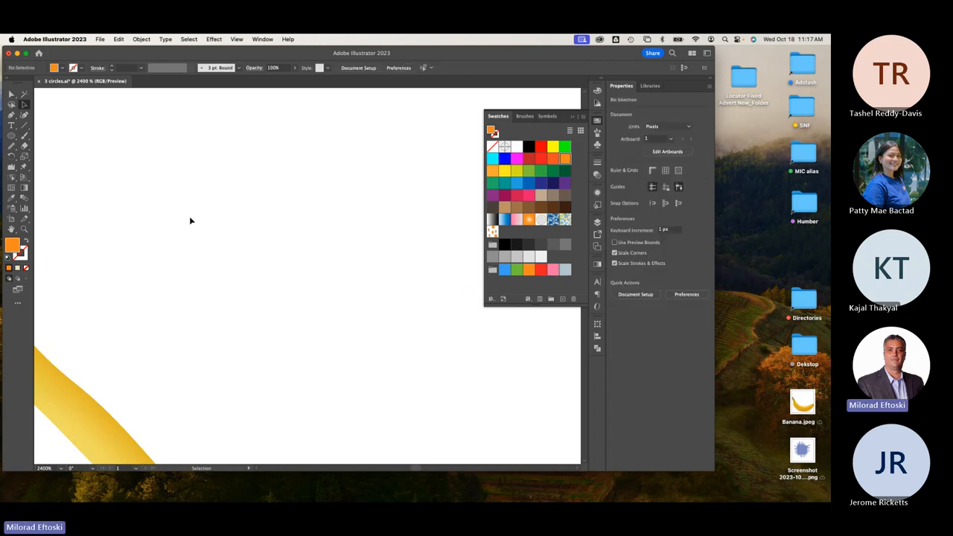
pyautogui.press('super+minus')
pyautogui.press('super+minus')
pyautogui.press('super+minus')
# Fill the white inner banana shape with the new orange dot pattern.
pyautogui.click(249, 357)
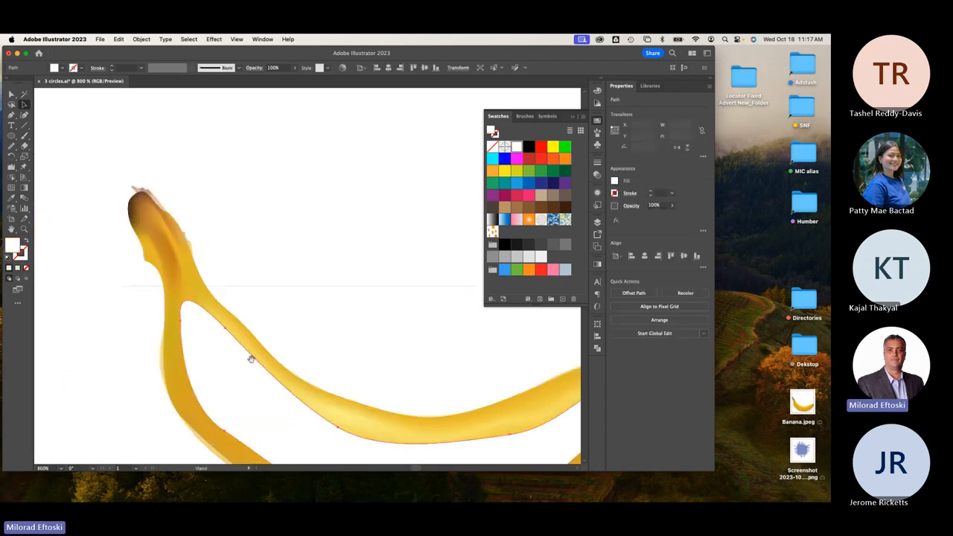
pyautogui.scroll(-5, 189, 255)
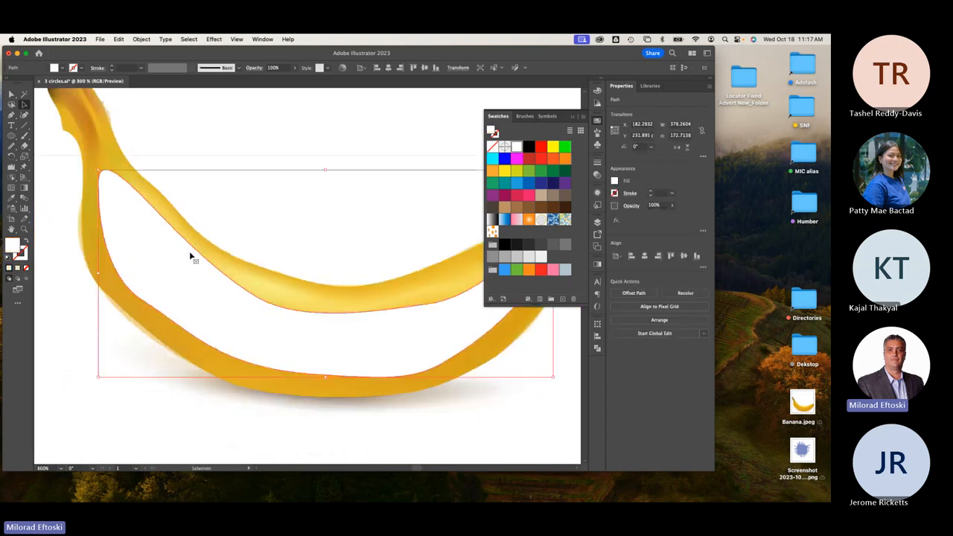
pyautogui.click(492, 231)
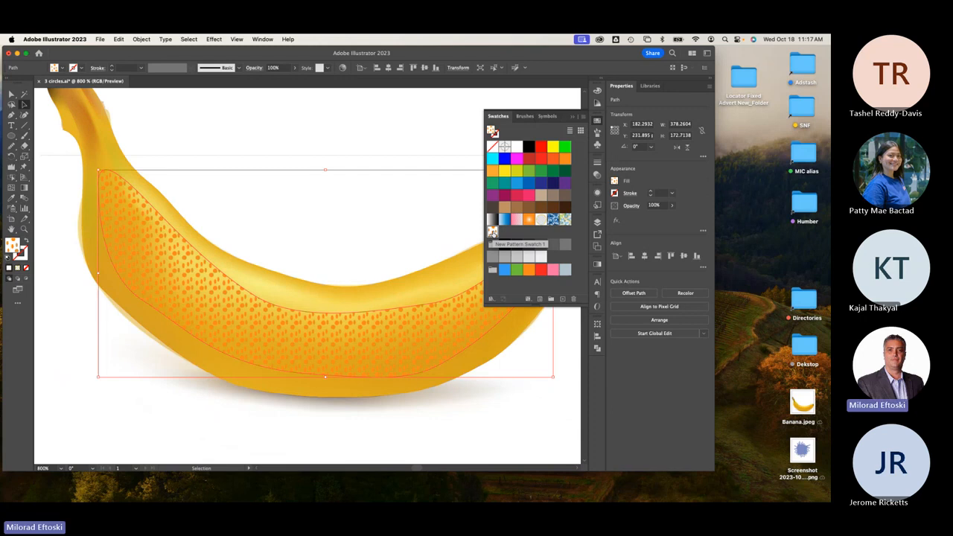
pyautogui.click(328, 125)
pyautogui.press('super+minus')
pyautogui.press('super+minus')
pyautogui.press('super+equal')
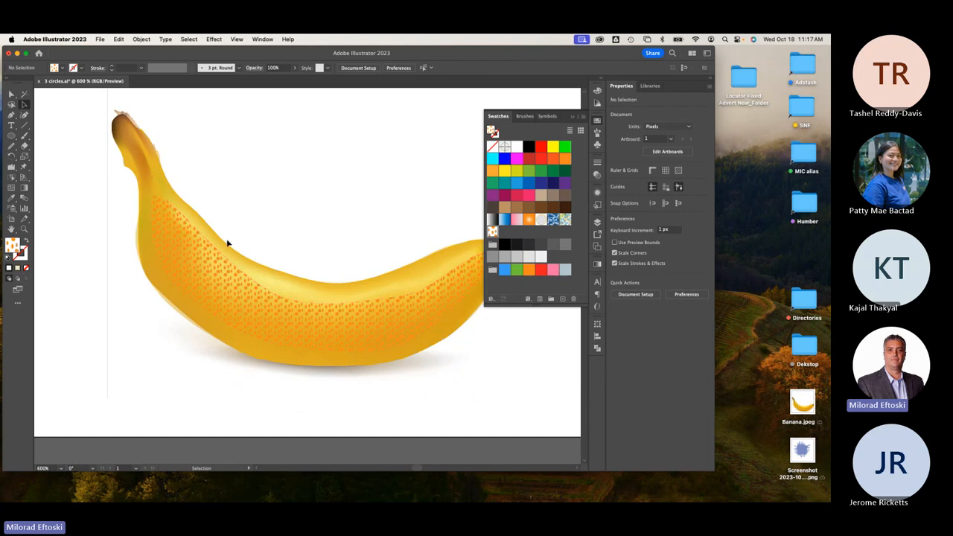
# Nudge the dotted overlay into place and lower its opacity to about 15%.
pyautogui.moveTo(247, 312)
pyautogui.mouseDown()
pyautogui.moveTo(259, 306)
pyautogui.moveTo(262, 315)
pyautogui.mouseUp()
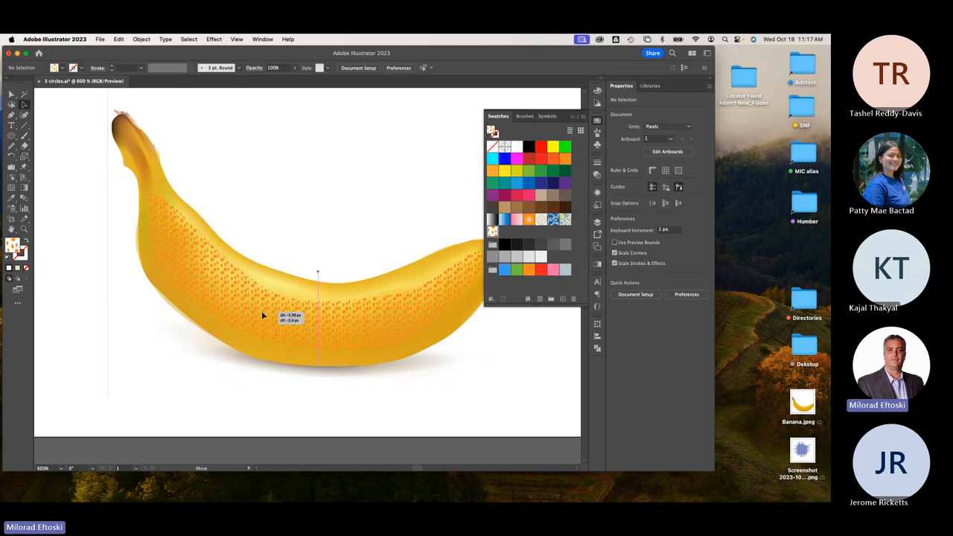
pyautogui.click(328, 191)
pyautogui.click(310, 317)
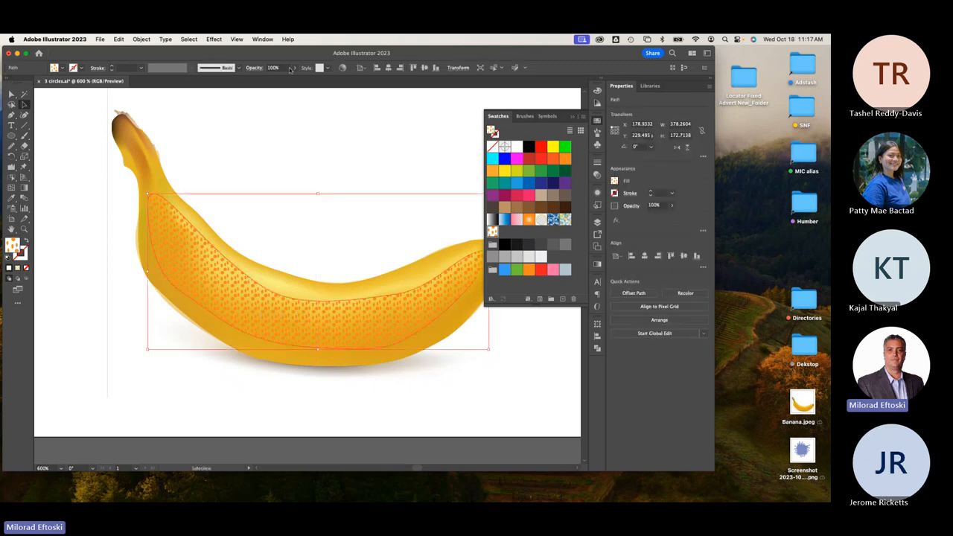
pyautogui.click(294, 68)
pyautogui.moveTo(294, 81); pyautogui.dragTo(268, 80)
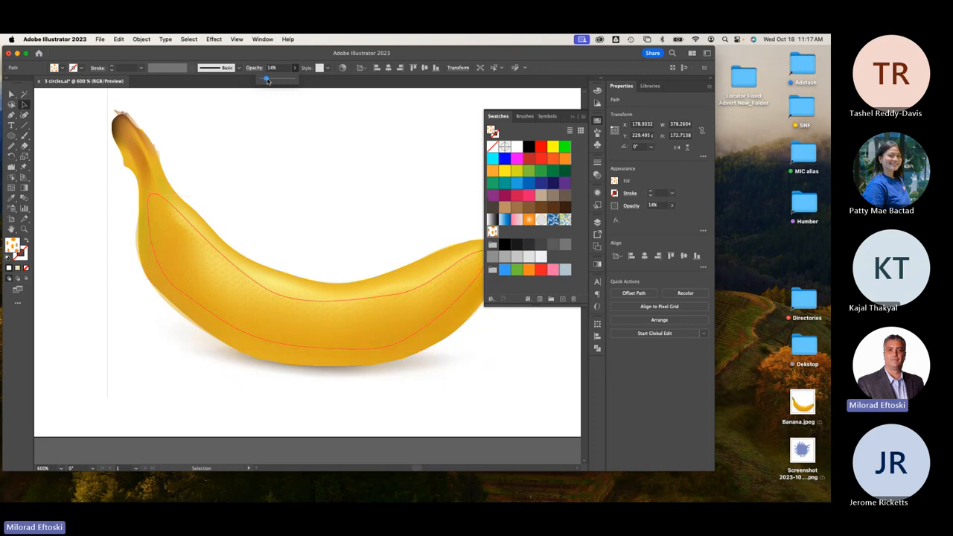
pyautogui.click(321, 143)
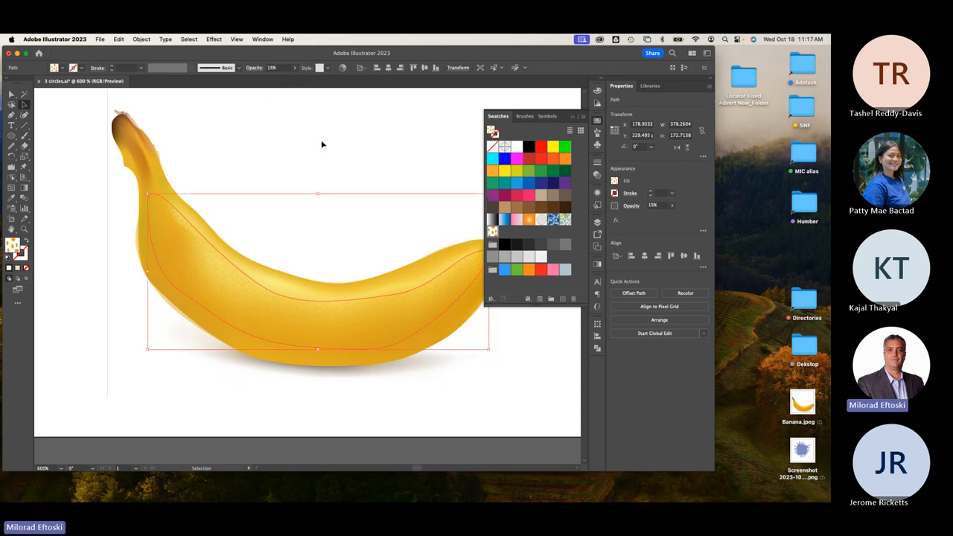
pyautogui.scroll(4, 317, 342)
# Drag the overlay's lower and right anchors with Direct Selection to follow the banana.
pyautogui.scroll(-5, 314, 344)
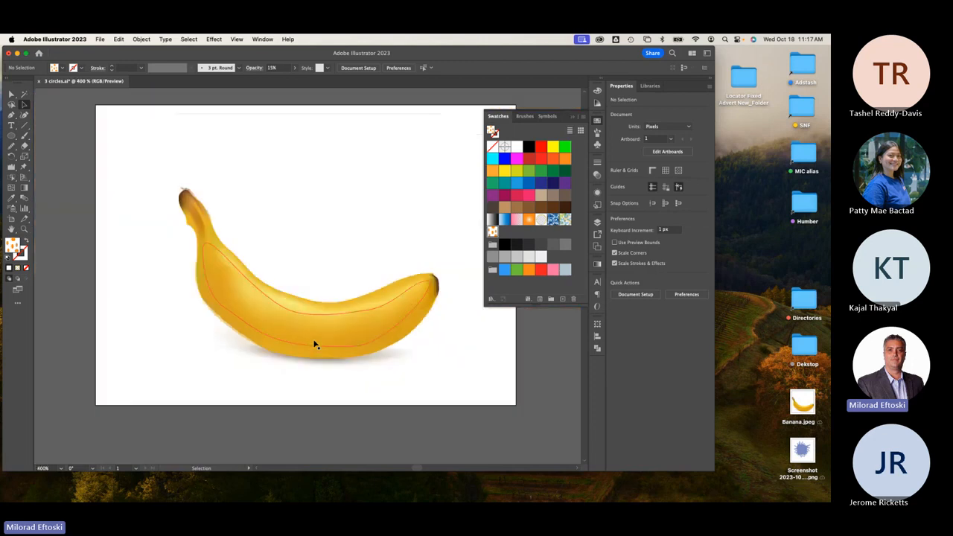
pyautogui.scroll(2, 298, 313)
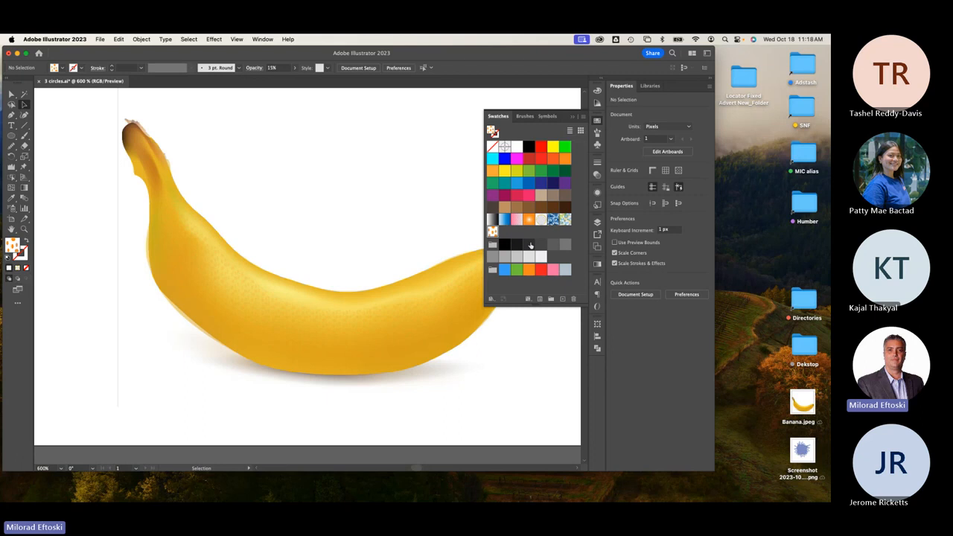
pyautogui.press('a')
pyautogui.click(276, 320)
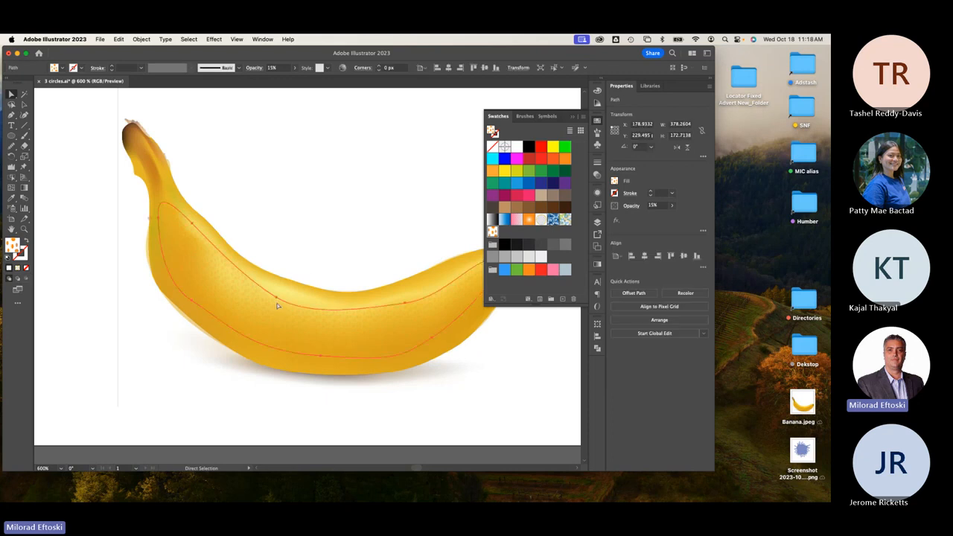
pyautogui.moveTo(277, 297); pyautogui.dragTo(279, 283)
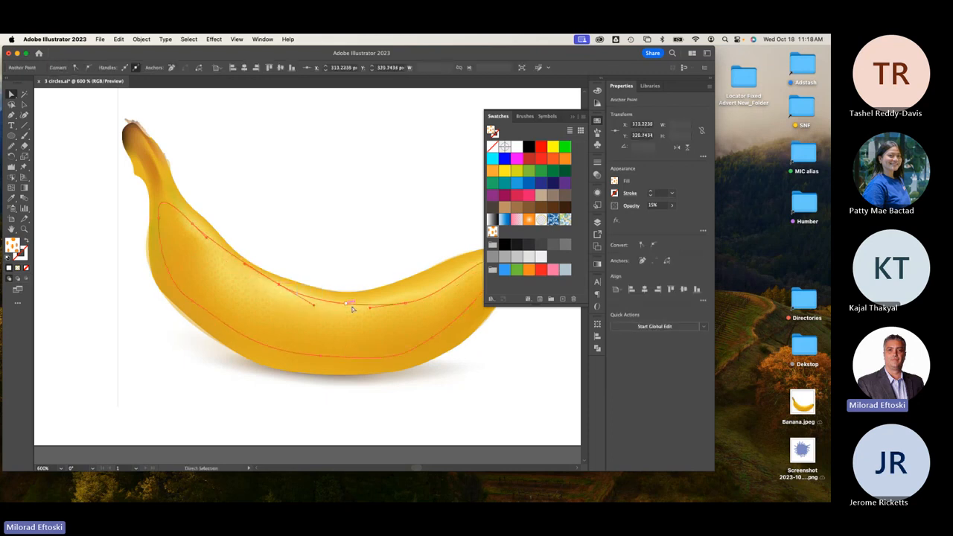
pyautogui.moveTo(413, 308); pyautogui.dragTo(390, 296)
pyautogui.moveTo(457, 272); pyautogui.dragTo(399, 282)
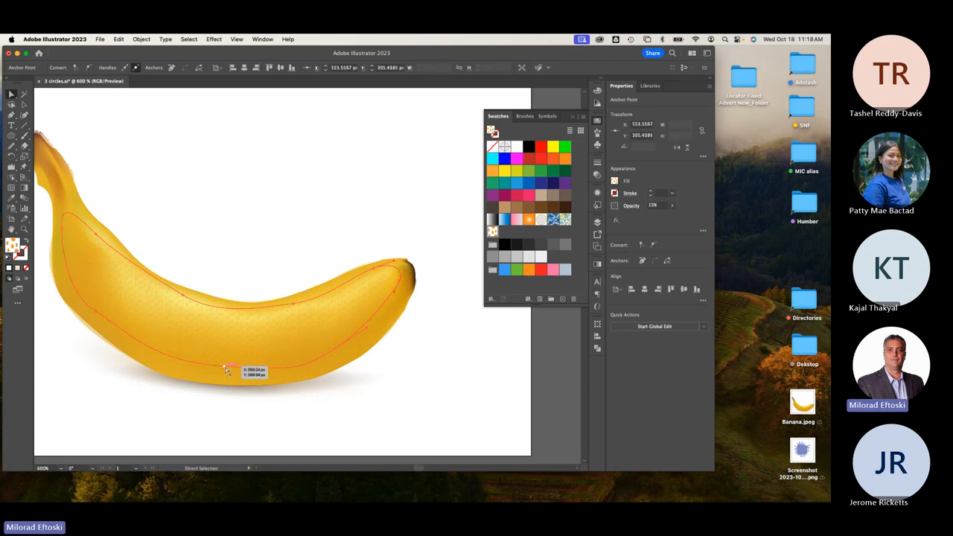
# Pull the overlay's bottom and left anchors inward to fit the banana's curve.
pyautogui.moveTo(225, 367); pyautogui.dragTo(227, 358)
pyautogui.moveTo(335, 348); pyautogui.dragTo(341, 340)
pyautogui.hscroll(-3, 179, 350)
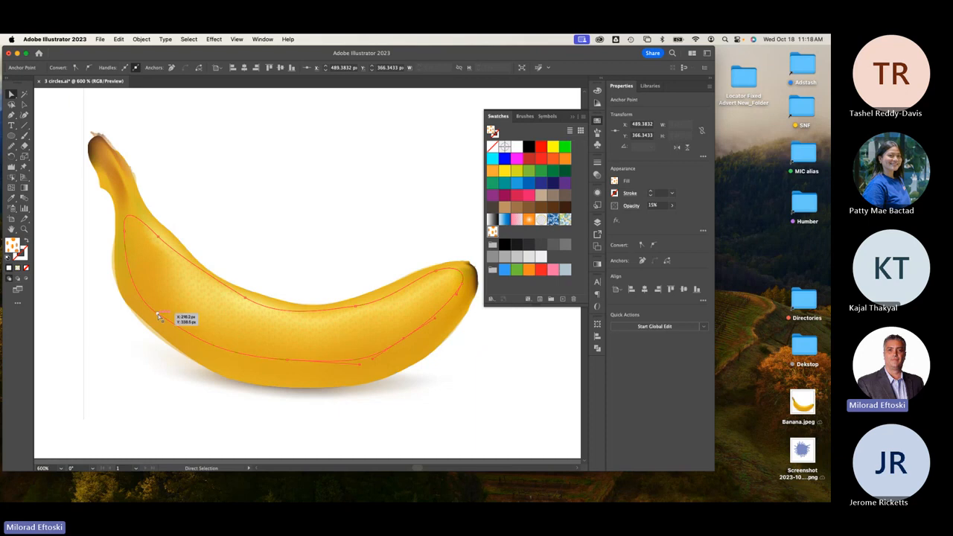
pyautogui.moveTo(158, 316); pyautogui.dragTo(164, 310)
pyautogui.moveTo(125, 231); pyautogui.dragTo(128, 231)
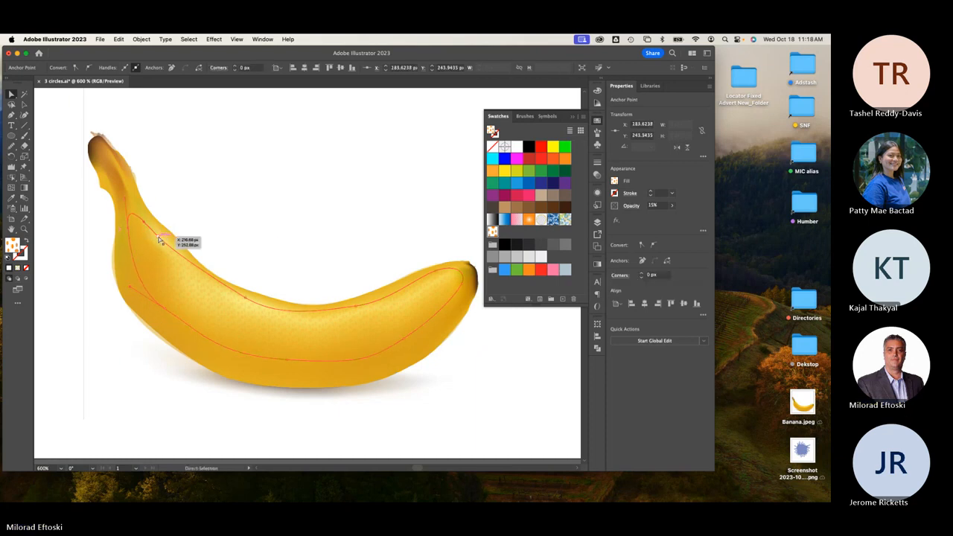
pyautogui.click(159, 240)
pyautogui.click(24, 105)
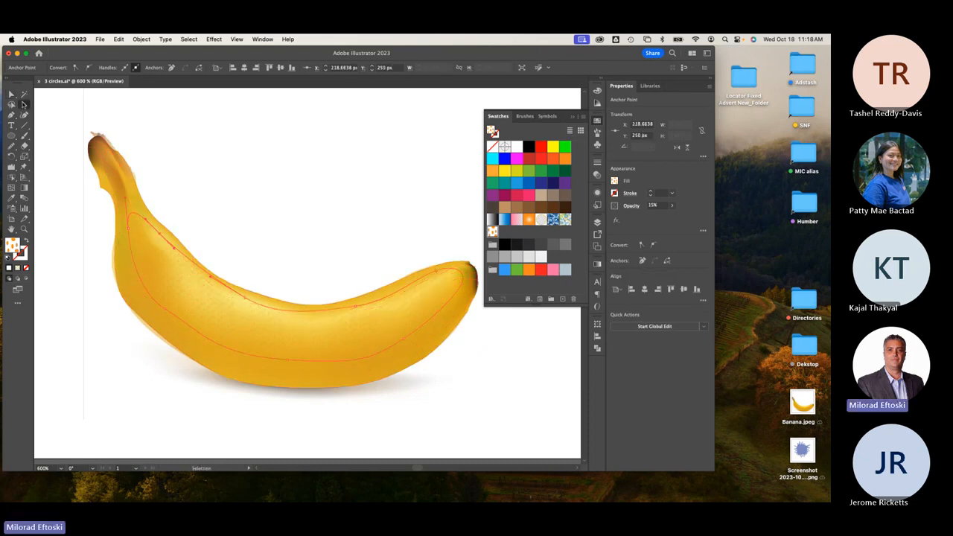
pyautogui.click(328, 300)
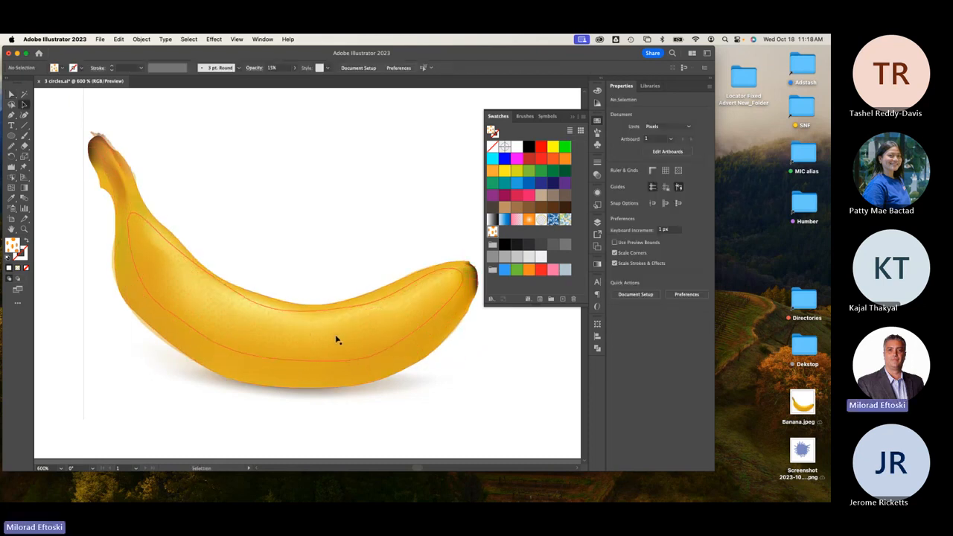
# Lift the overlay to inspect it, undo the move, and zoom out to the whole artboard.
pyautogui.moveTo(326, 330); pyautogui.dragTo(337, 224)
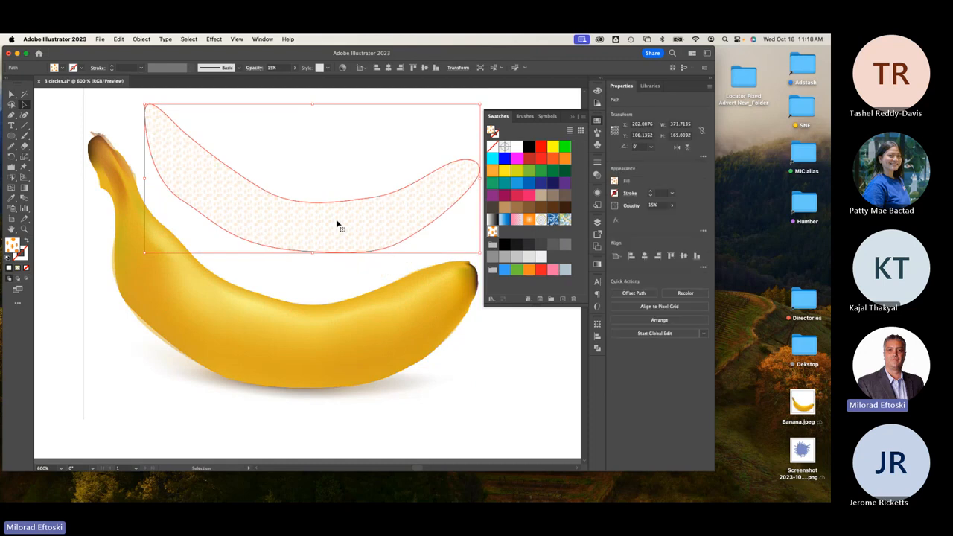
pyautogui.press('super+z')
pyautogui.click(333, 199)
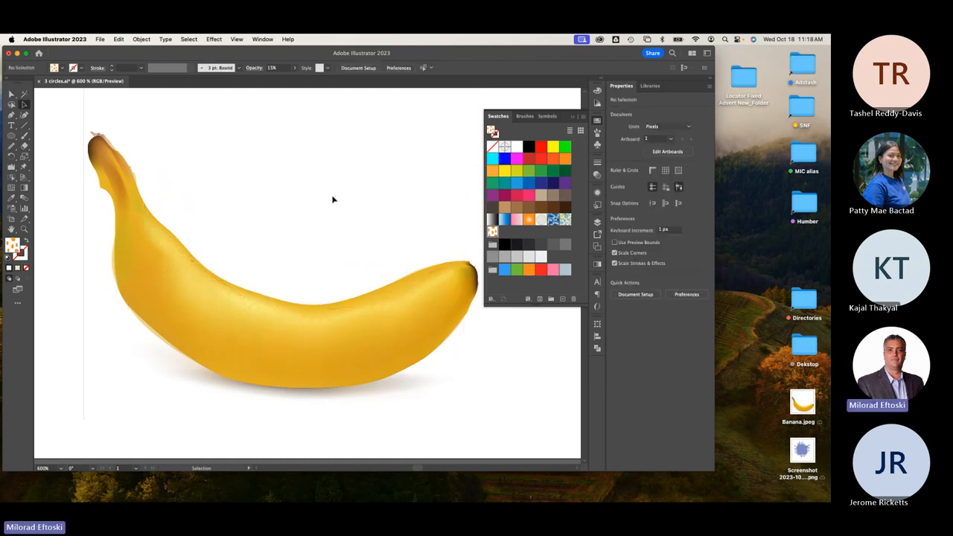
pyautogui.press('super+minus')
pyautogui.moveTo(358, 246); pyautogui.dragTo(343, 239)
pyautogui.scroll(3, 293, 327)
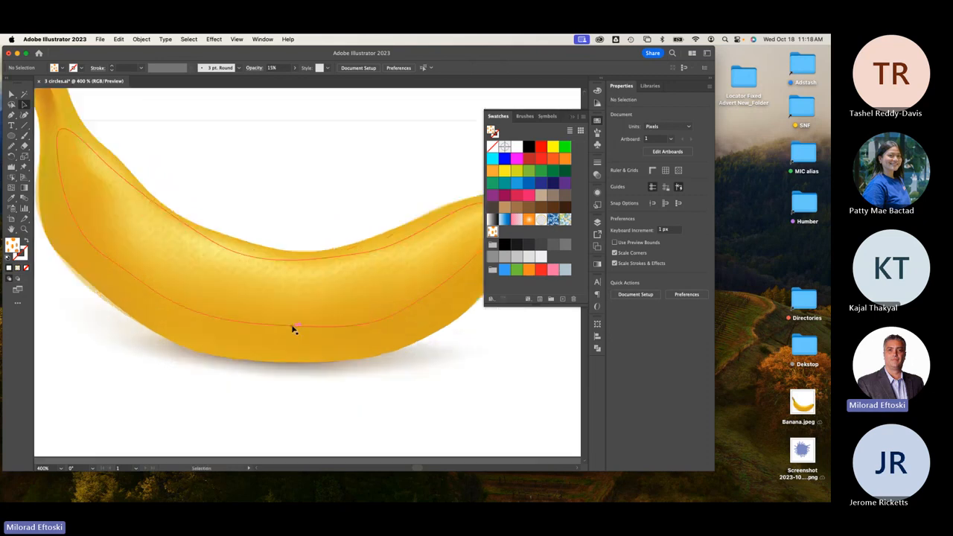
pyautogui.scroll(-2, 347, 399)
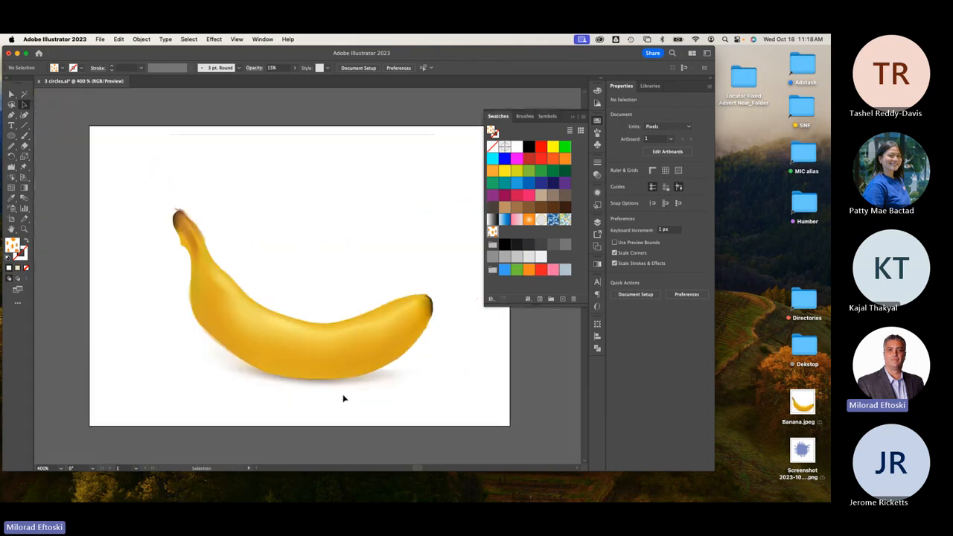
pyautogui.scroll(1, 345, 398)
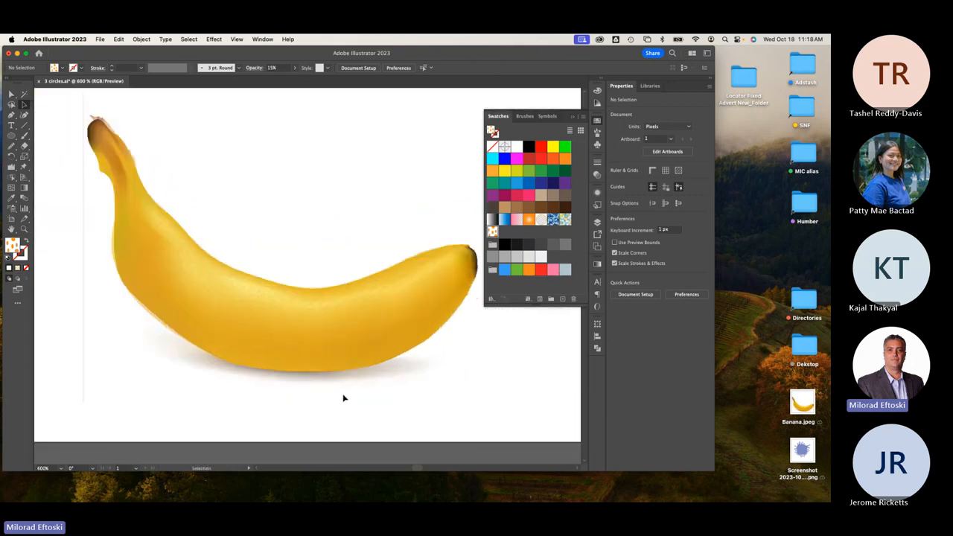
# Edit the dotted pattern swatch and set its tile type to Brick by Column.
pyautogui.doubleClick(493, 232)
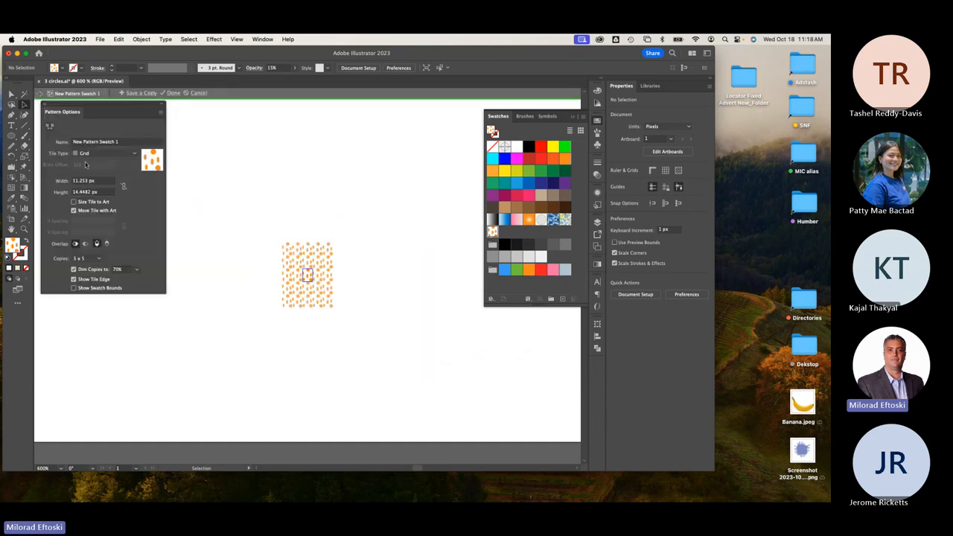
pyautogui.click(102, 143)
pyautogui.click(93, 153)
pyautogui.click(98, 172)
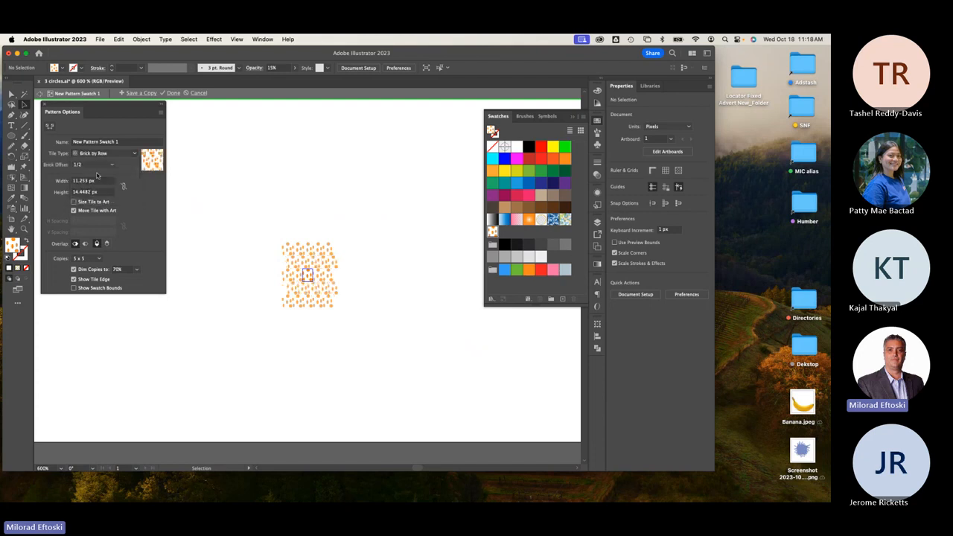
pyautogui.click(97, 153)
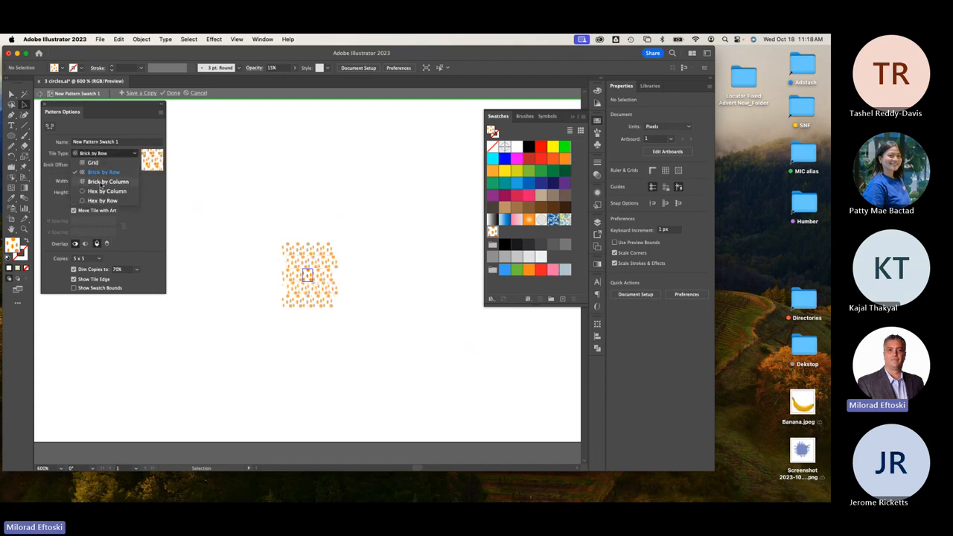
pyautogui.click(104, 182)
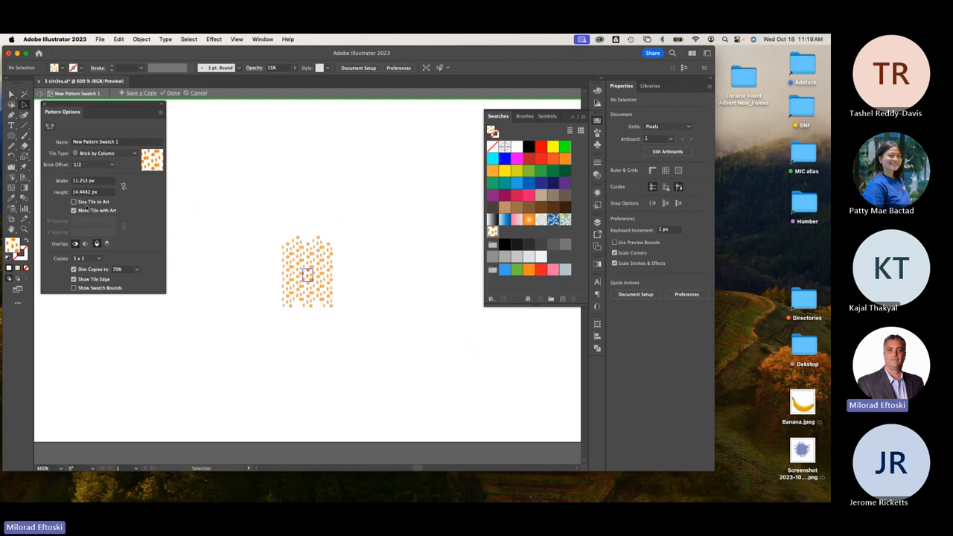
# Select the tile's artwork and preview the pattern as 3 x 7 copies.
pyautogui.click(307, 275)
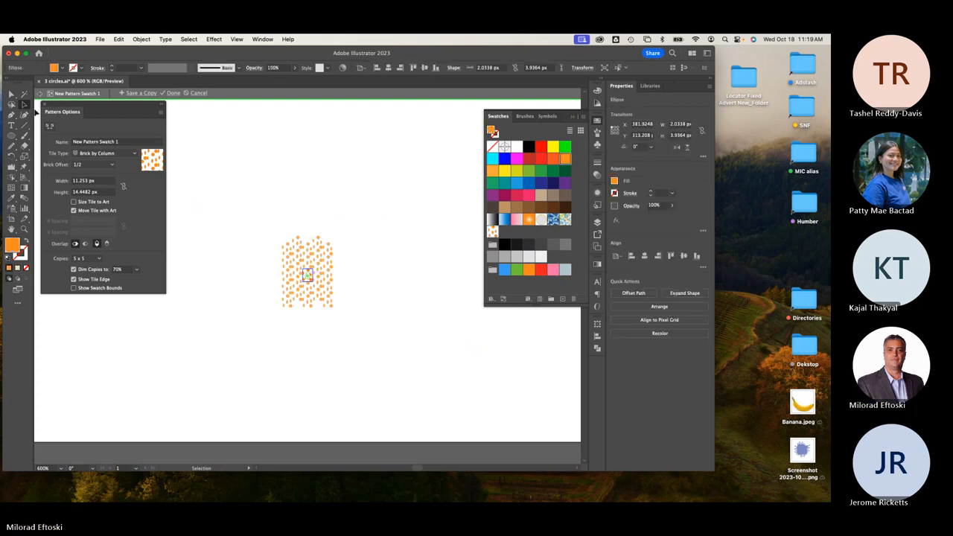
pyautogui.moveTo(267, 218); pyautogui.dragTo(327, 306)
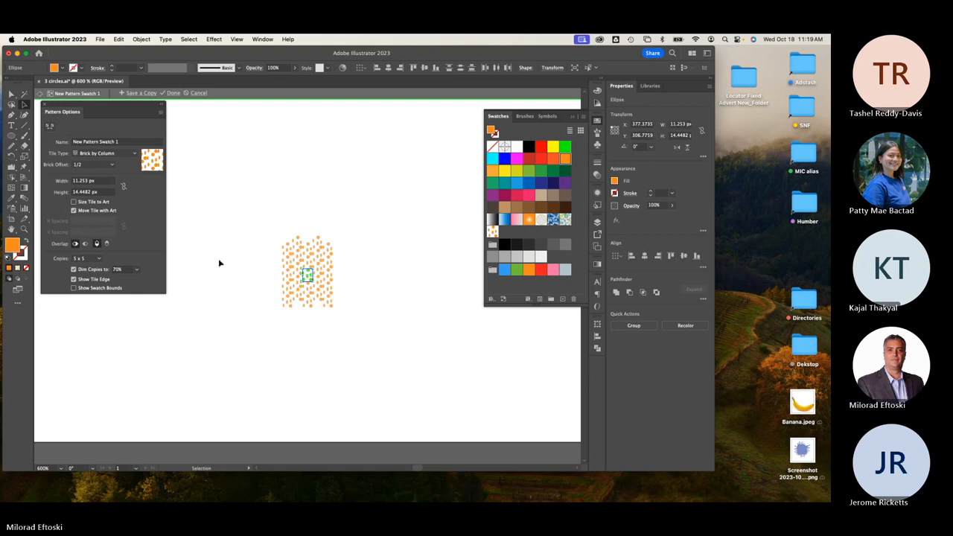
pyautogui.click(99, 259)
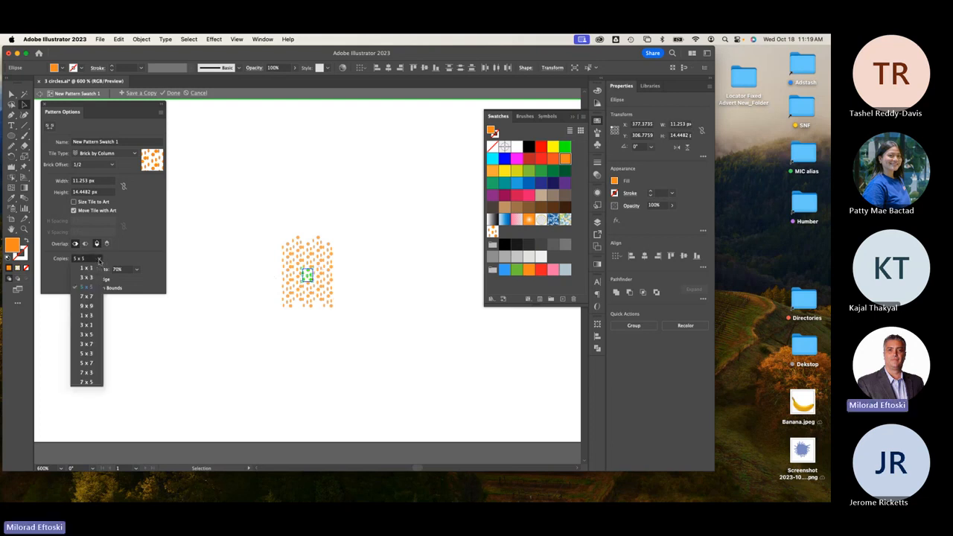
pyautogui.click(90, 334)
pyautogui.click(87, 260)
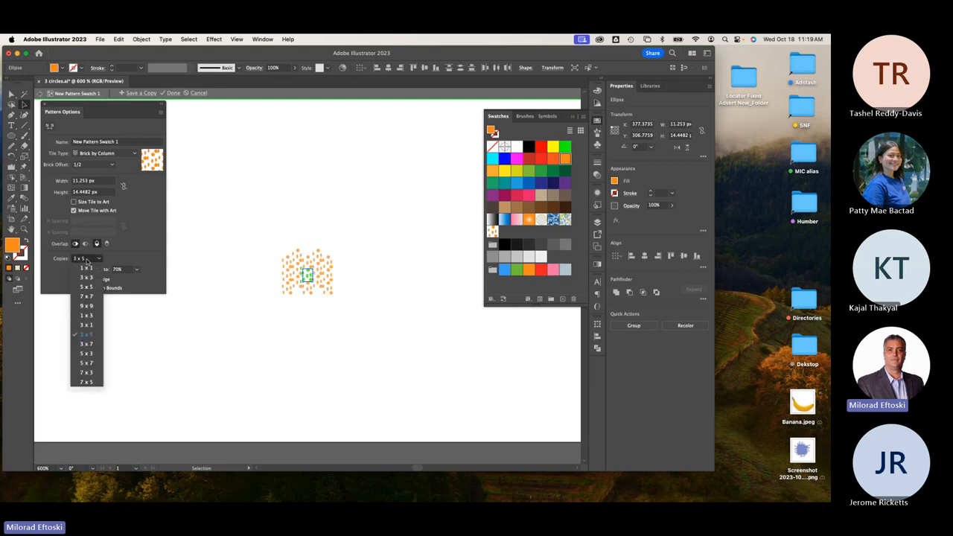
pyautogui.click(87, 344)
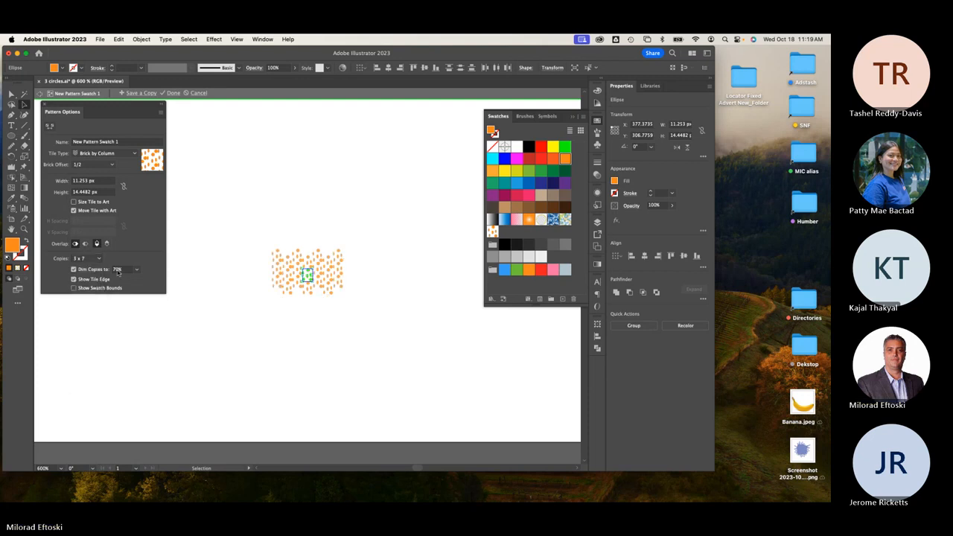
# Set the pattern tile to 14 px wide and 21 px tall, then close Pattern Options.
pyautogui.moveTo(101, 183); pyautogui.dragTo(54, 181)
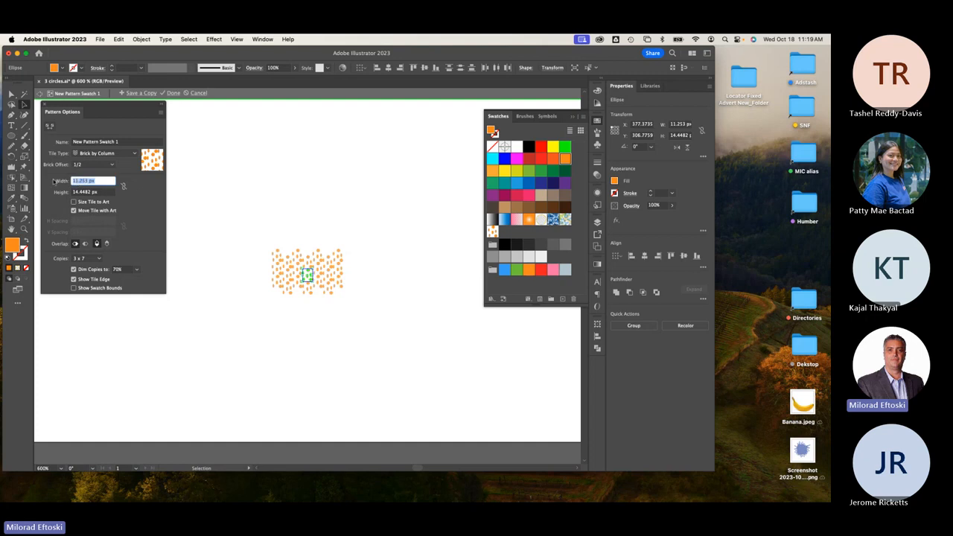
pyautogui.press('Up')
pyautogui.press('Up')
pyautogui.press('Up')
pyautogui.press('Up')
pyautogui.press('Up')
pyautogui.press('Up')
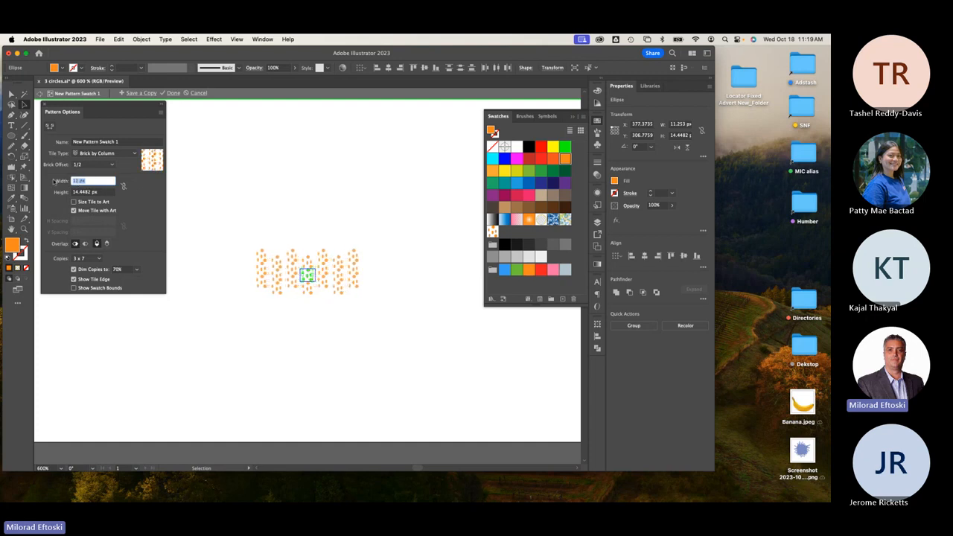
pyautogui.press('Down')
pyautogui.press('Down')
pyautogui.press('Down')
pyautogui.press('Down')
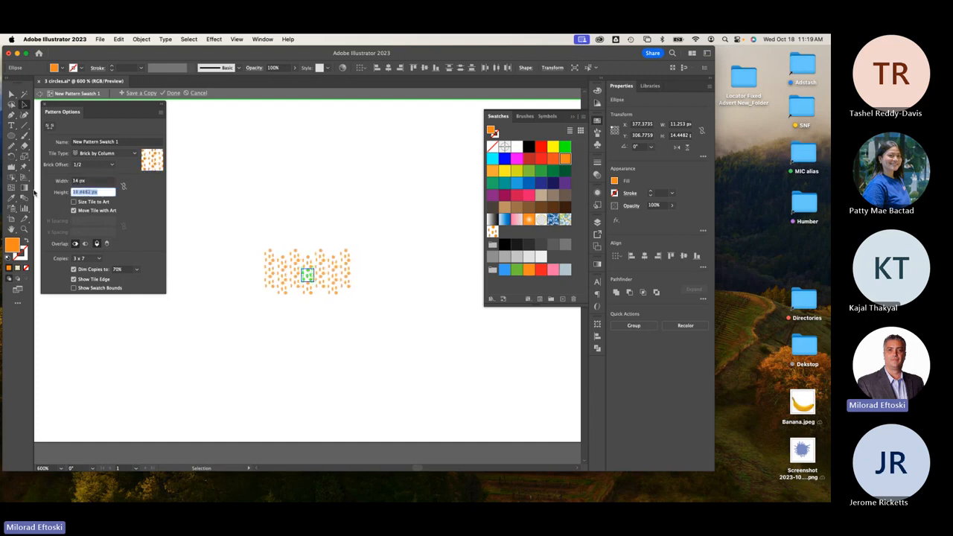
pyautogui.press('Tab')
pyautogui.press('Up')
pyautogui.press('Up')
pyautogui.press('Up')
pyautogui.press('Up')
pyautogui.press('Up')
pyautogui.press('Up')
pyautogui.press('Down')
pyautogui.press('Down')
pyautogui.press('Down')
pyautogui.press('Down')
pyautogui.press('Down')
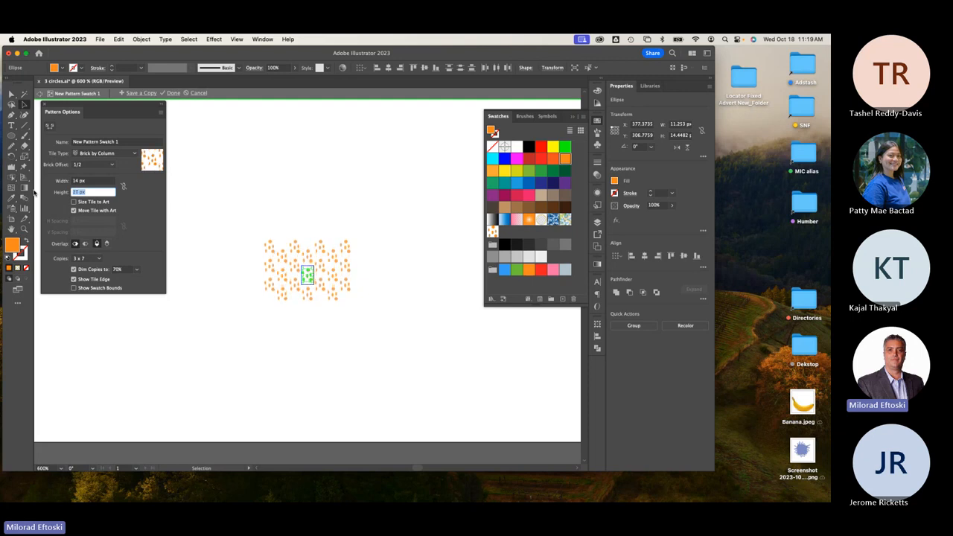
pyautogui.click(45, 105)
pyautogui.click(225, 153)
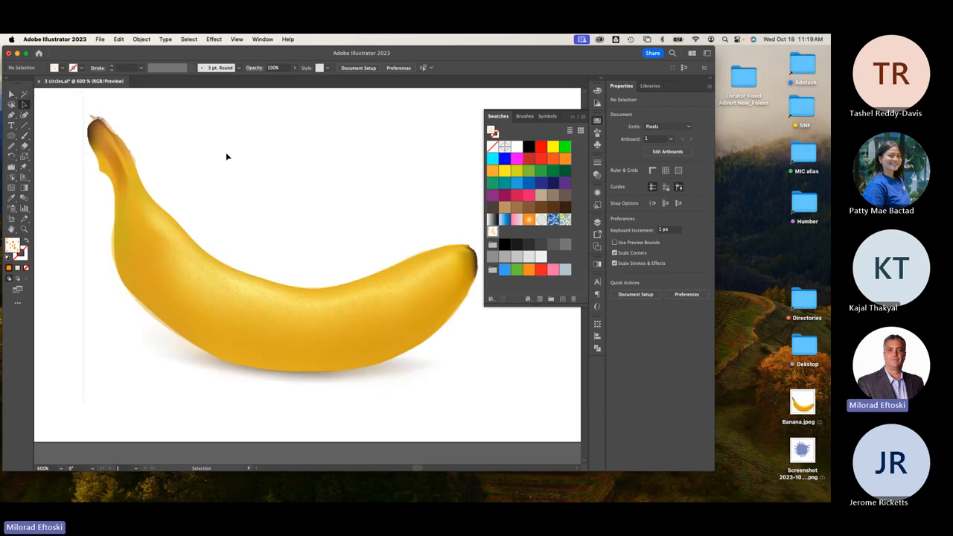
pyautogui.doubleClick(493, 231)
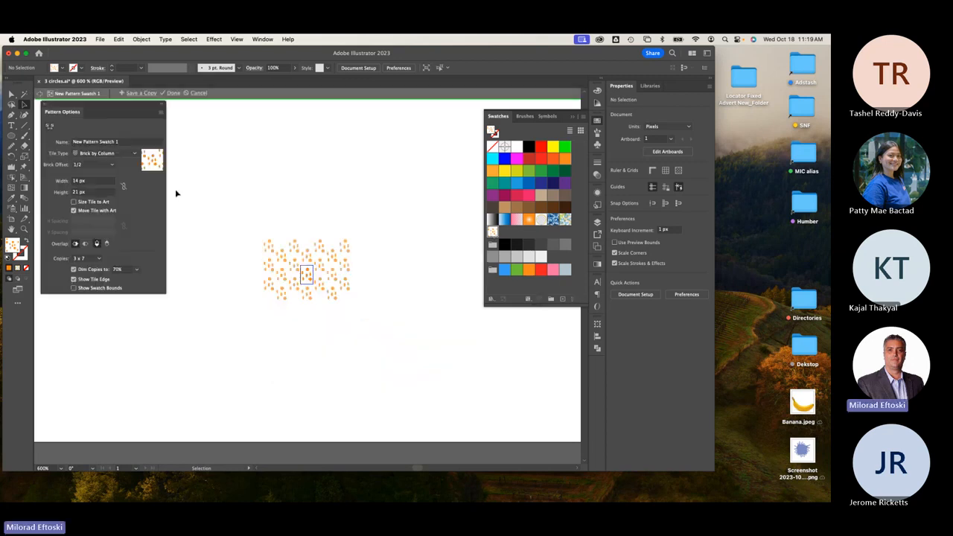
pyautogui.moveTo(85, 109); pyautogui.dragTo(97, 141)
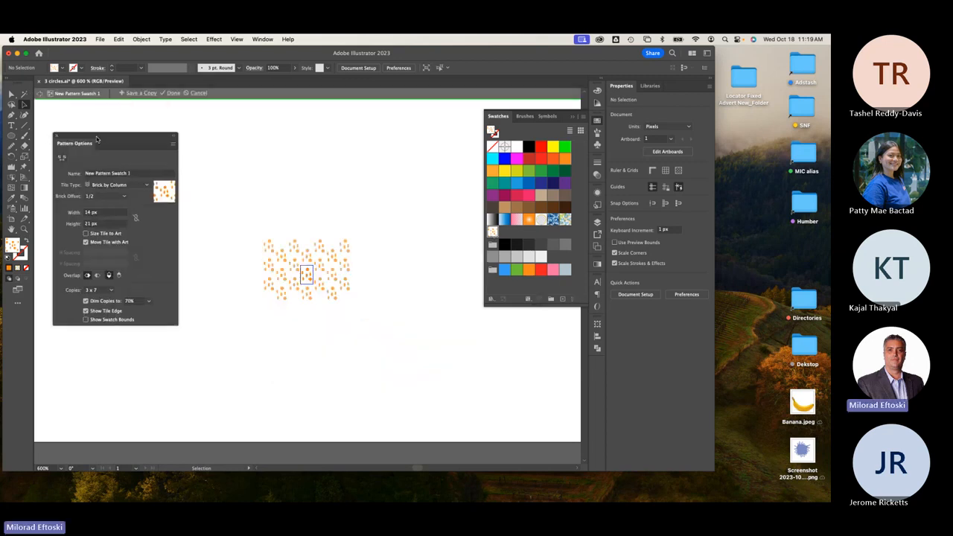
pyautogui.click(57, 136)
pyautogui.doubleClick(226, 147)
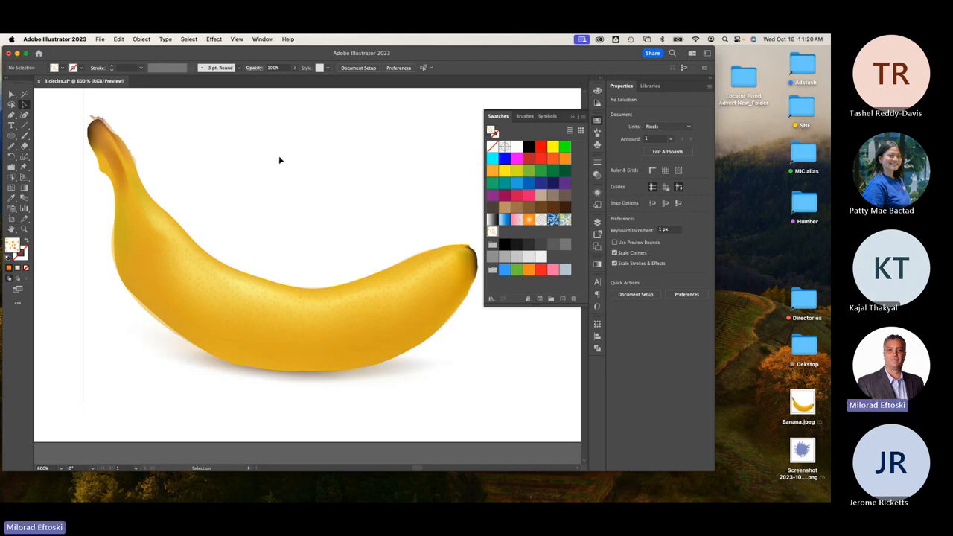
# Save the artwork as 'banana mesh tool exercise.ai' and bring up the Chrome course page.
pyautogui.click(100, 39)
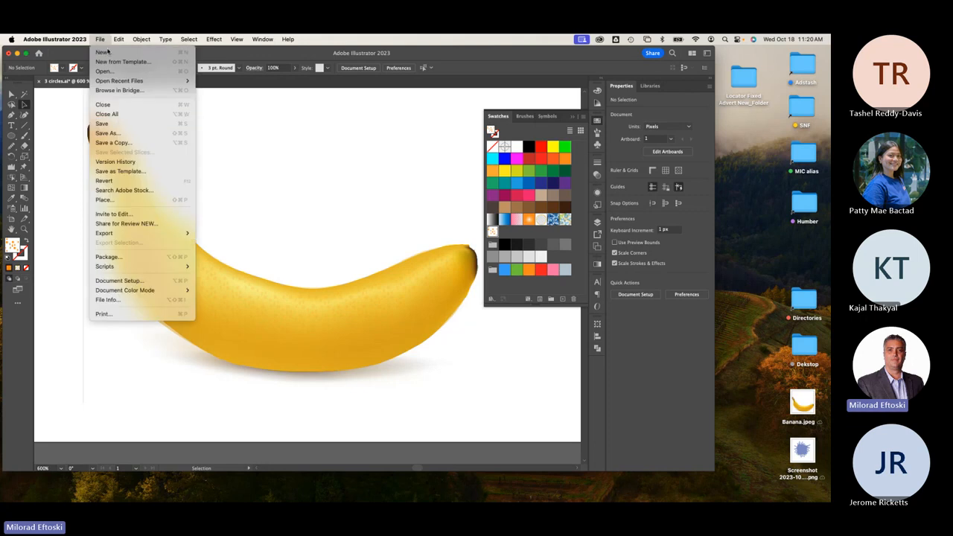
pyautogui.click(124, 138)
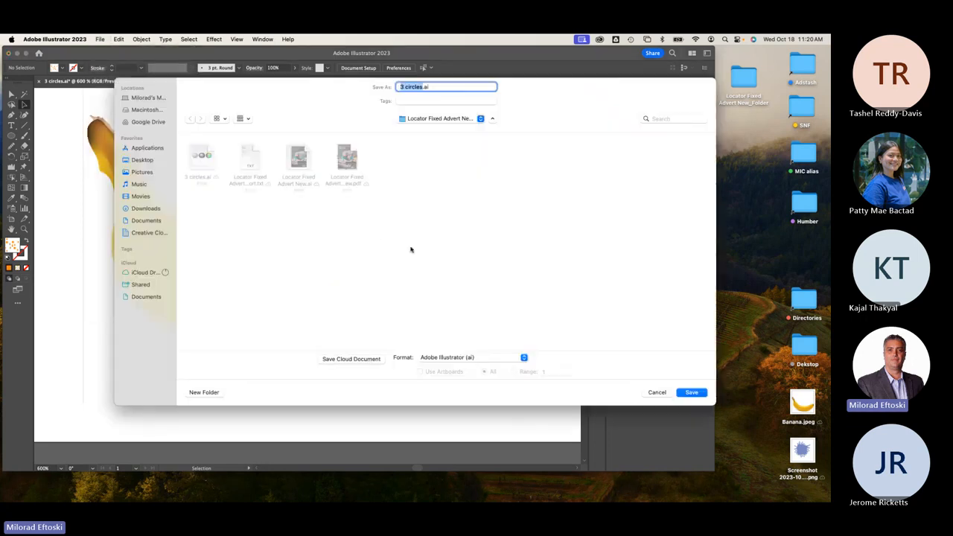
pyautogui.write('banana mesh tool exercis')
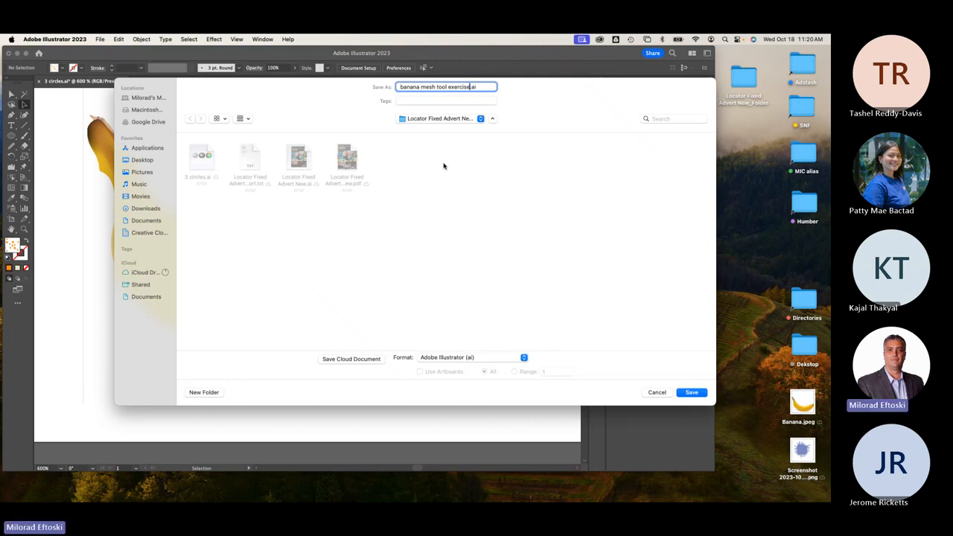
pyautogui.click(691, 392)
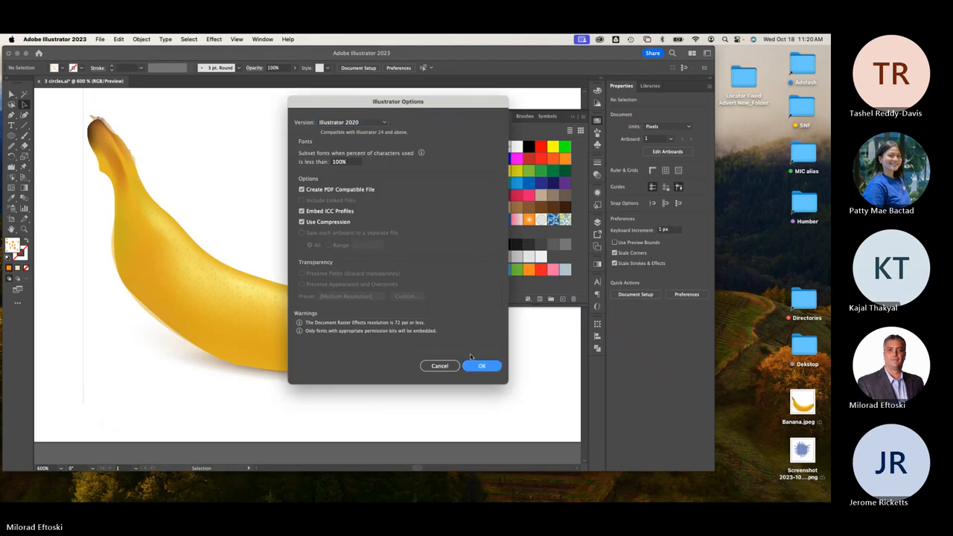
pyautogui.click(478, 365)
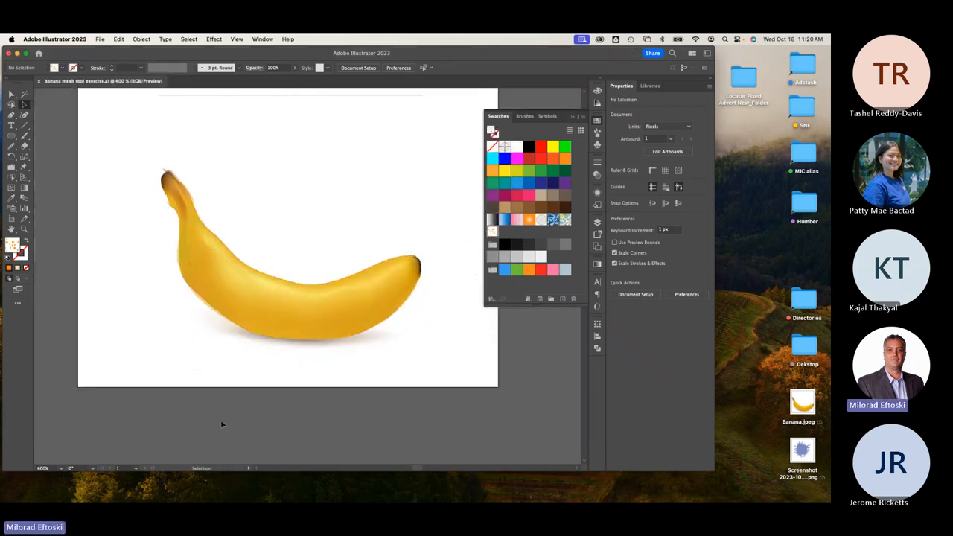
pyautogui.click(97, 493)
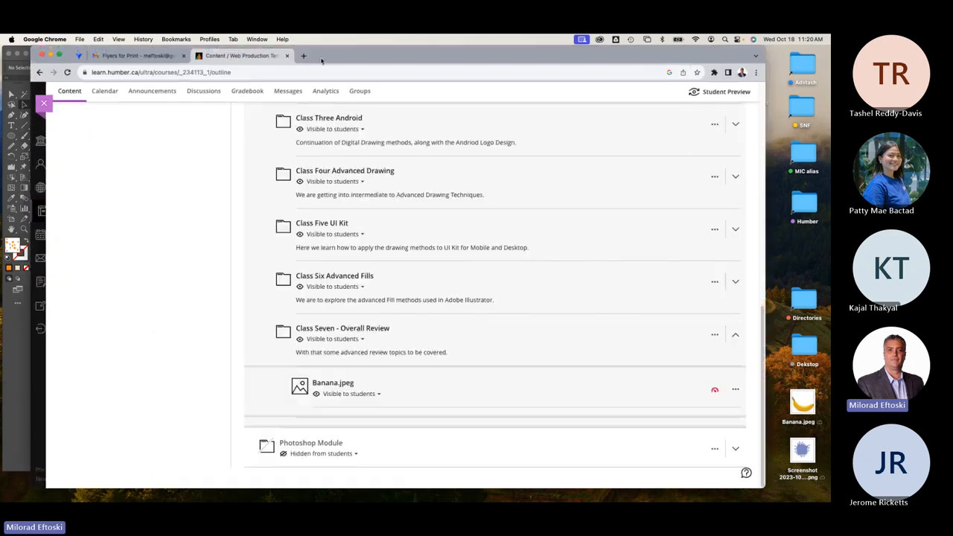
# In a new tab, search Google for an illustrator's name plus 'illustration'.
pyautogui.click(303, 56)
pyautogui.click(299, 72)
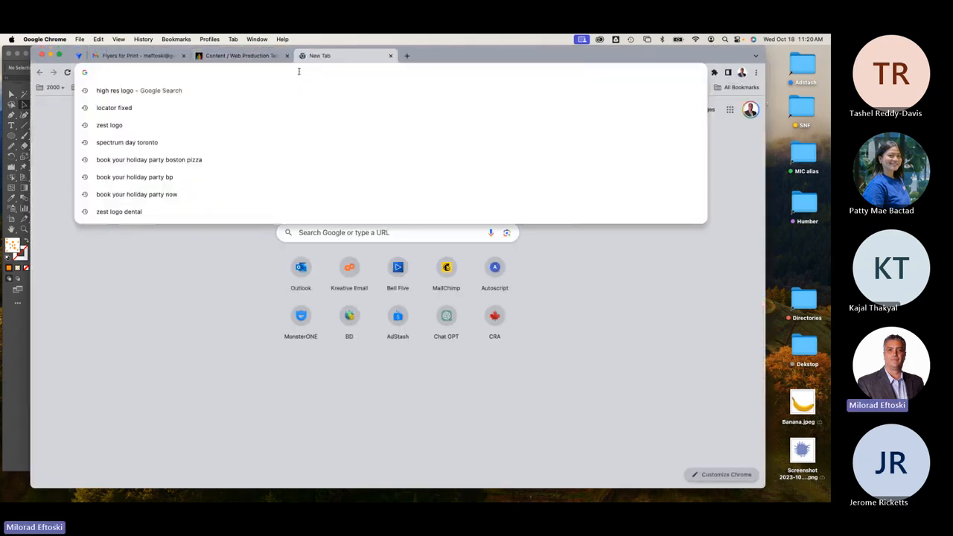
pyautogui.write('kelsey')
pyautogui.press('Return')
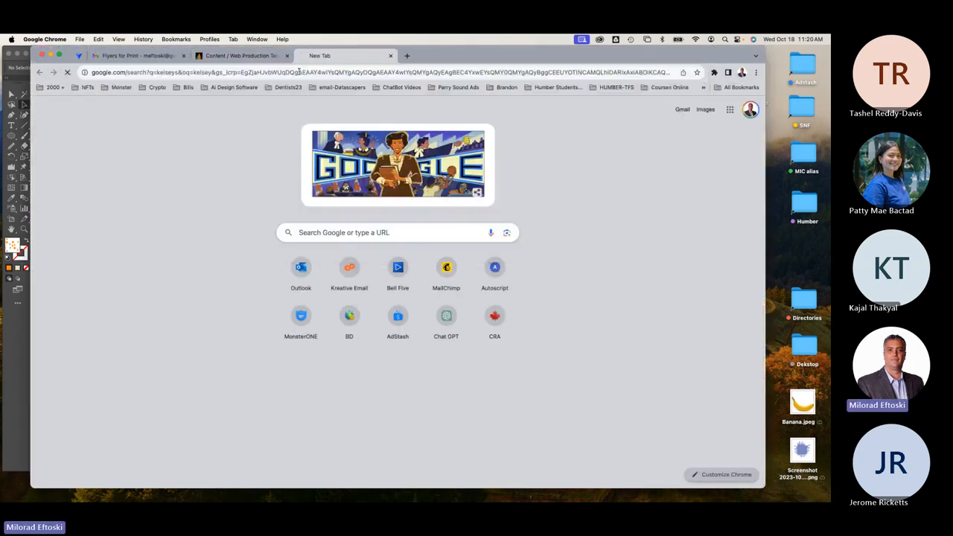
pyautogui.click(170, 103)
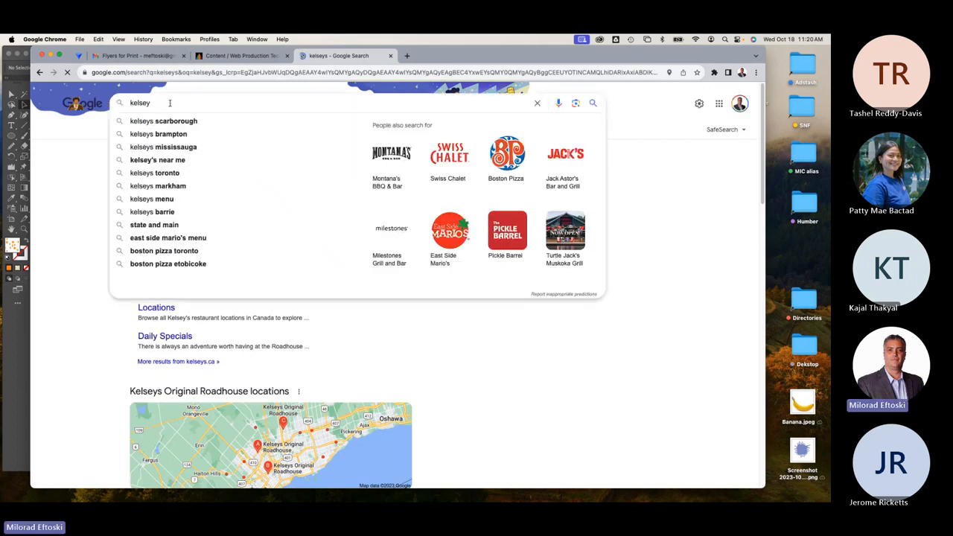
pyautogui.press('Return')
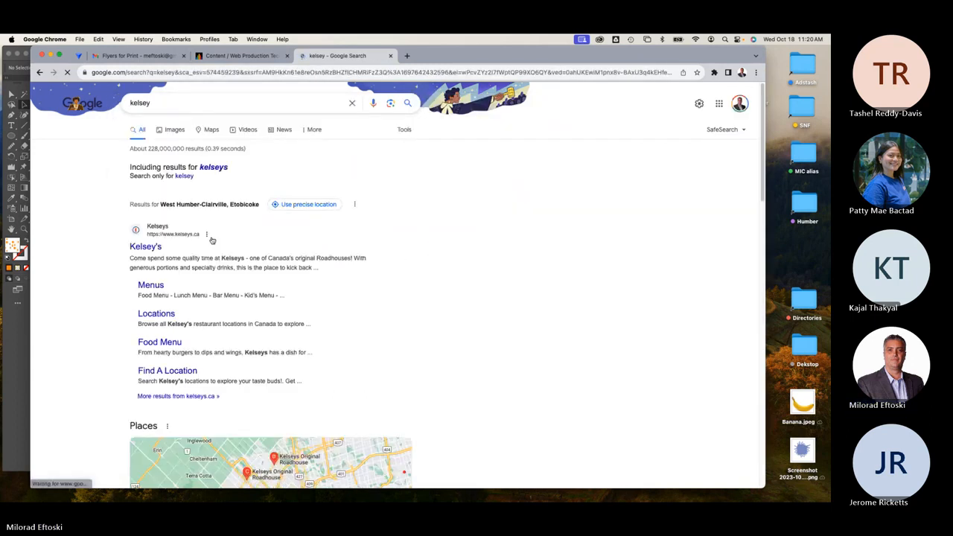
pyautogui.click(161, 103)
pyautogui.write('illu')
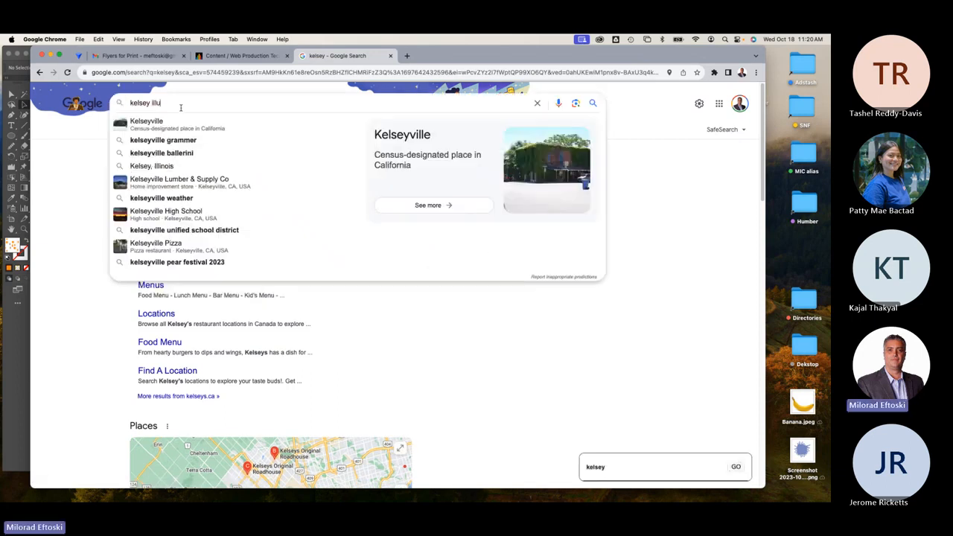
pyautogui.write('stra')
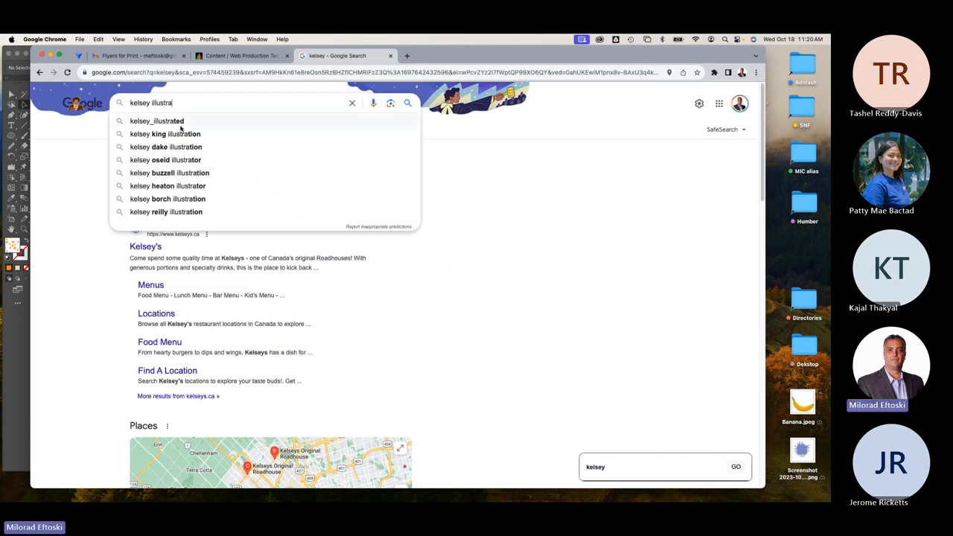
pyautogui.click(180, 134)
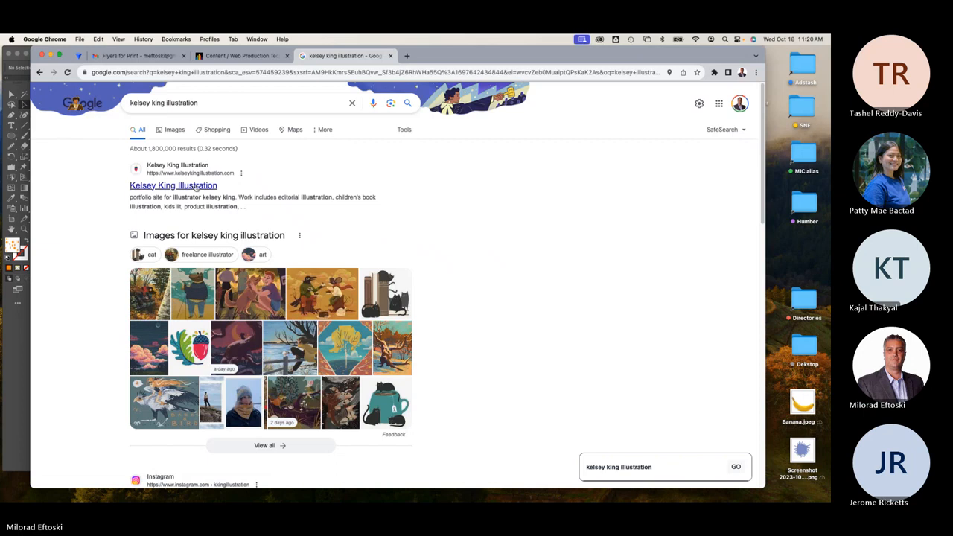
# Refine the query to the illustrator's 'of cruise ship' illustrations and run it.
pyautogui.doubleClick(157, 103)
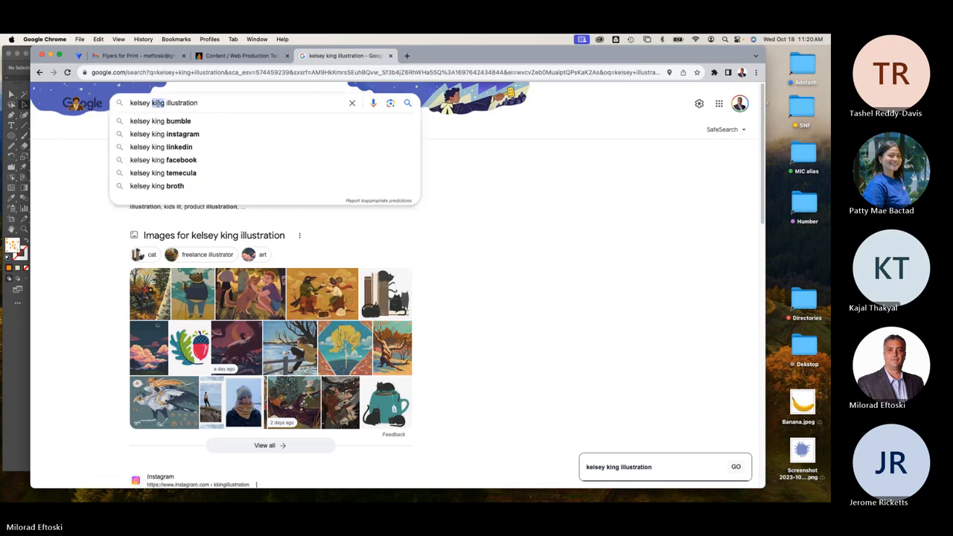
pyautogui.press('BackSpace')
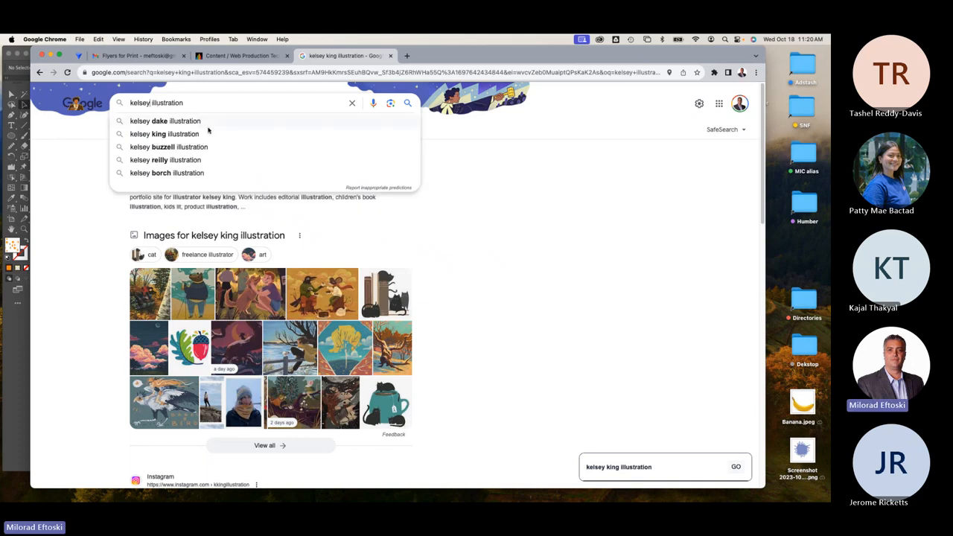
pyautogui.click(207, 102)
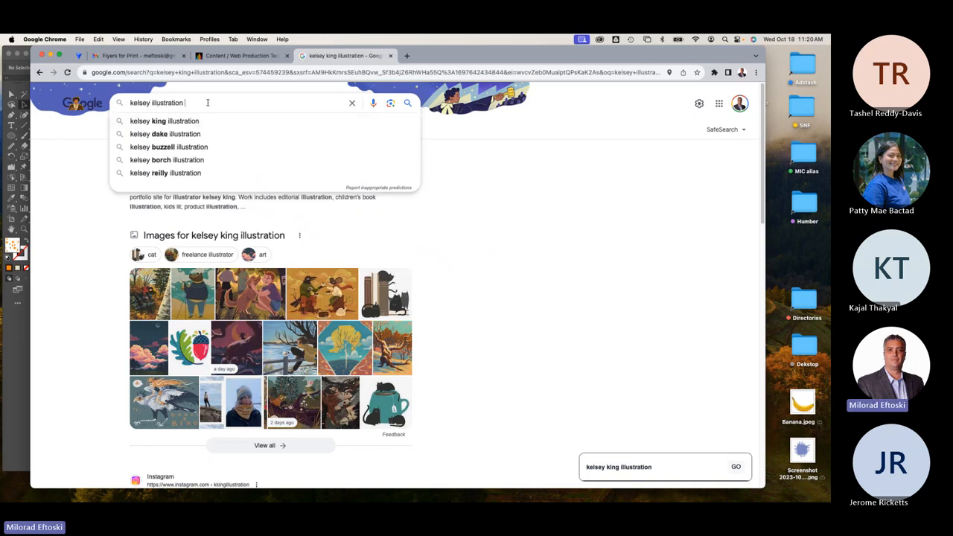
pyautogui.write('of ')
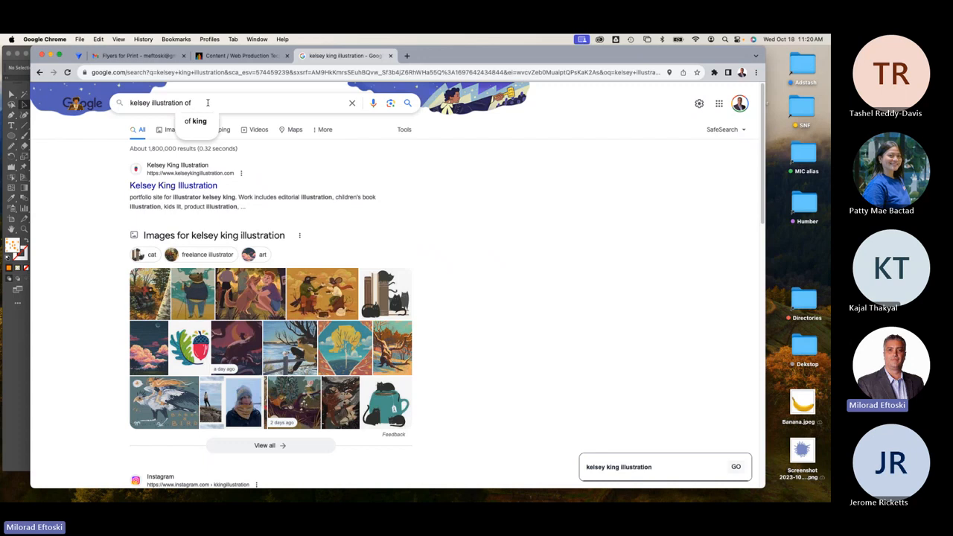
pyautogui.write('cruise')
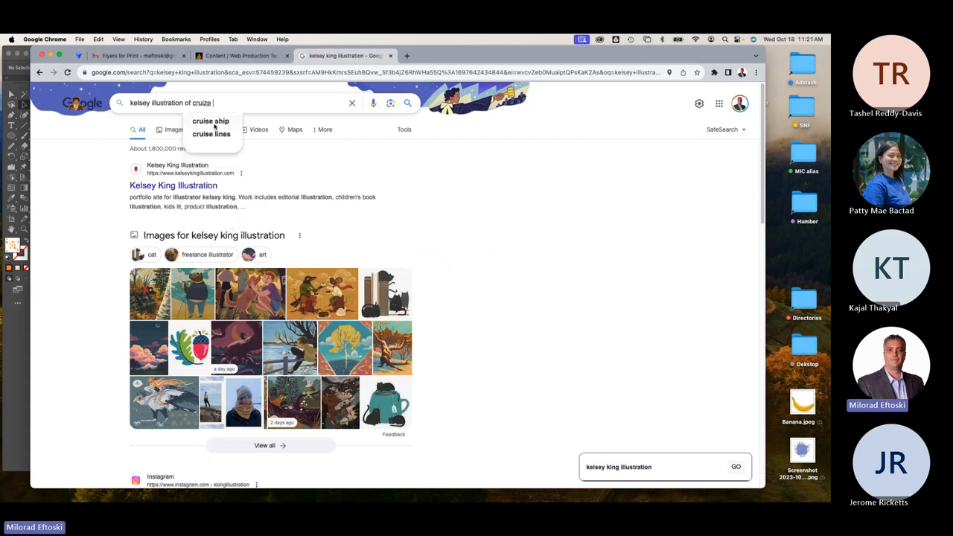
pyautogui.click(213, 123)
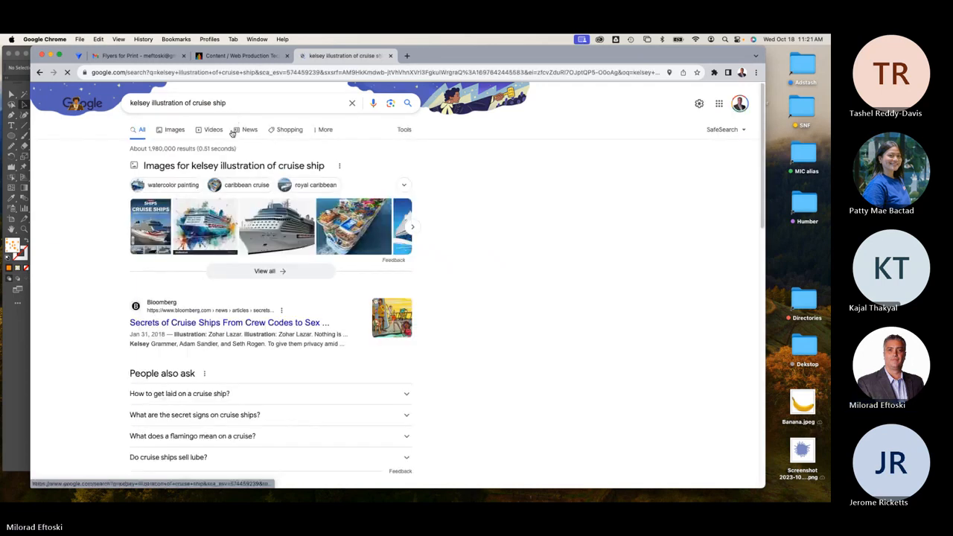
# Drop the first word so the query reads 'illustration of cruise ship', search, and skim results.
pyautogui.doubleClick(141, 102)
pyautogui.press('BackSpace')
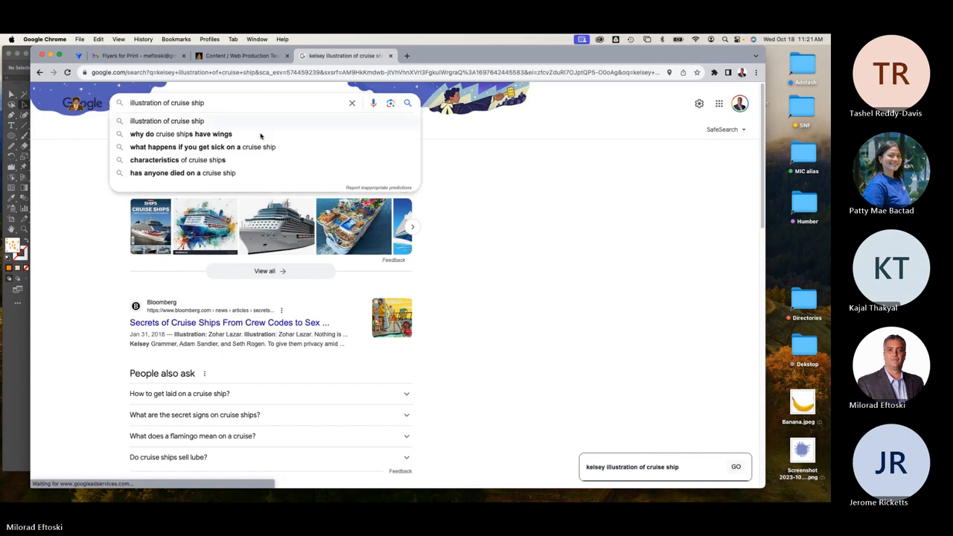
pyautogui.click(227, 120)
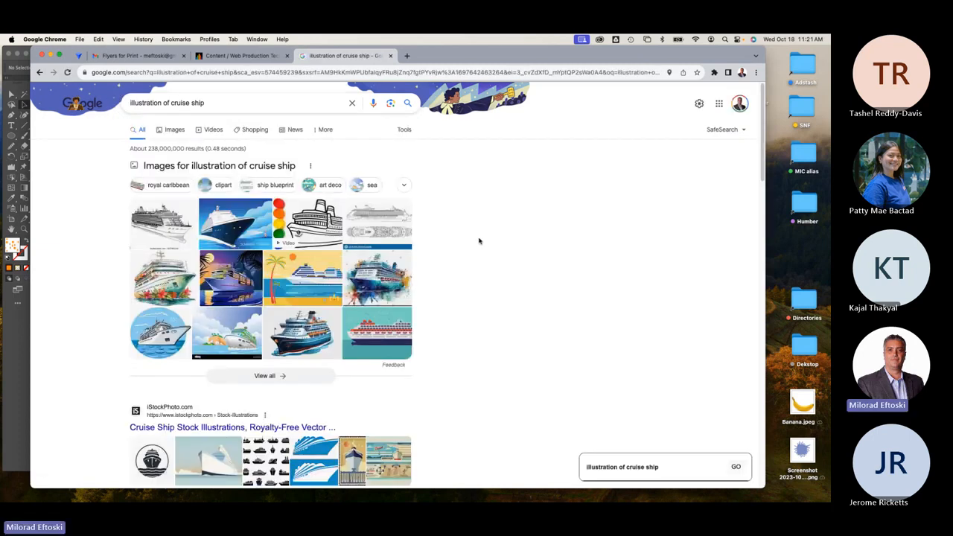
pyautogui.scroll(-2, 479, 241)
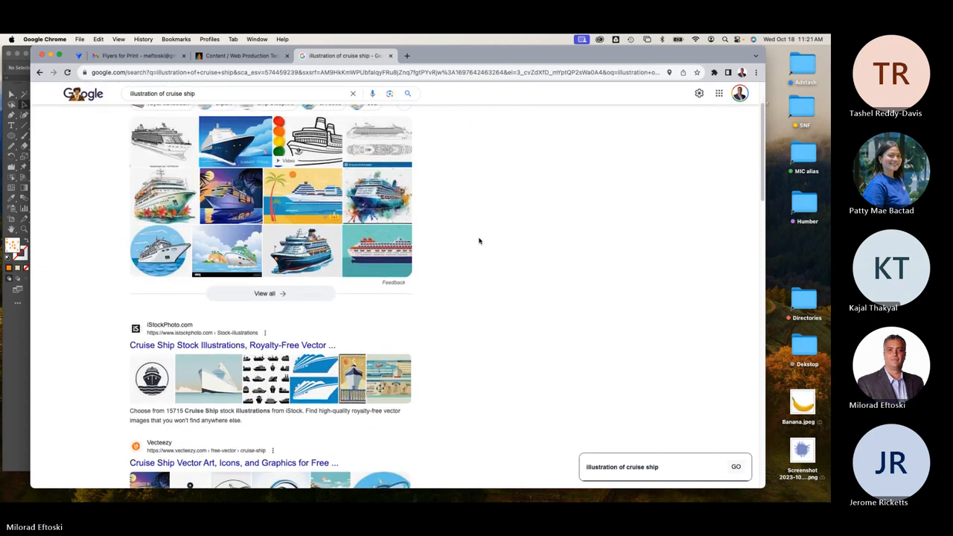
pyautogui.scroll(-2, 478, 240)
pyautogui.scroll(-3, 479, 241)
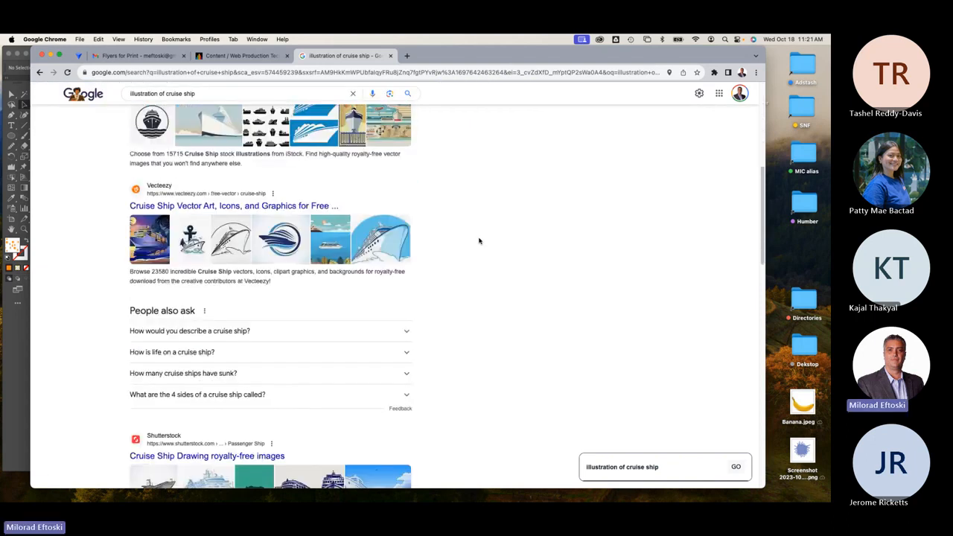
pyautogui.scroll(8, 479, 240)
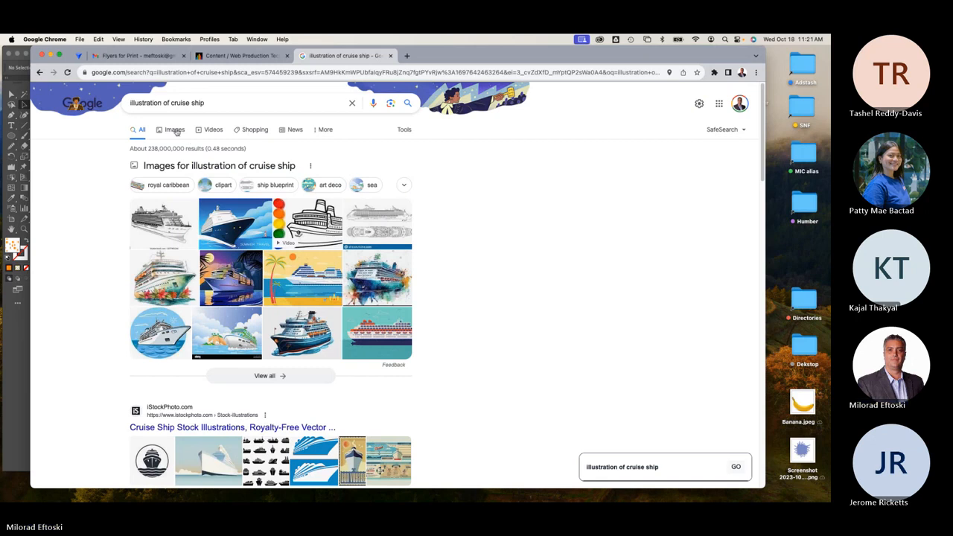
# Switch to image results and open the gCaptain cruise ship cutaway article in a new tab.
pyautogui.click(169, 127)
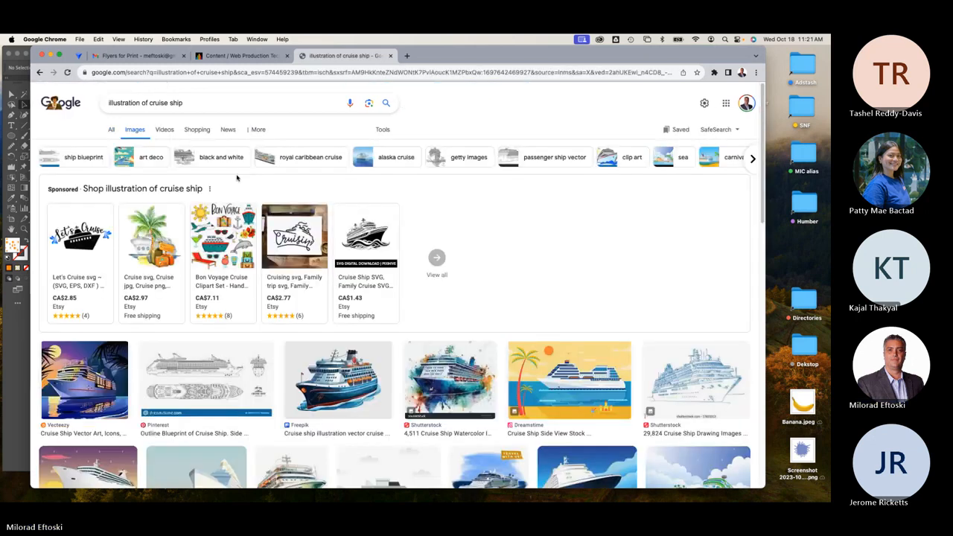
pyautogui.scroll(-5, 459, 319)
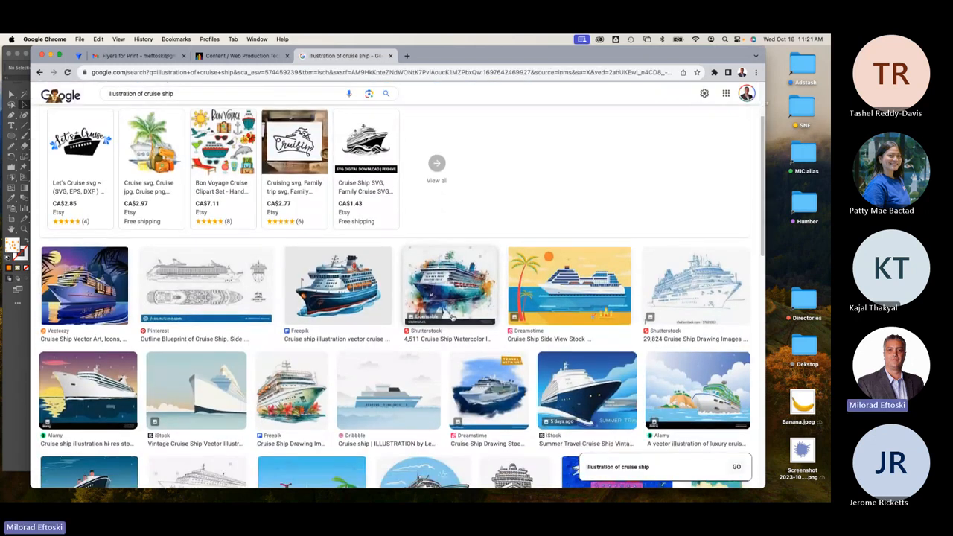
pyautogui.scroll(-4, 453, 316)
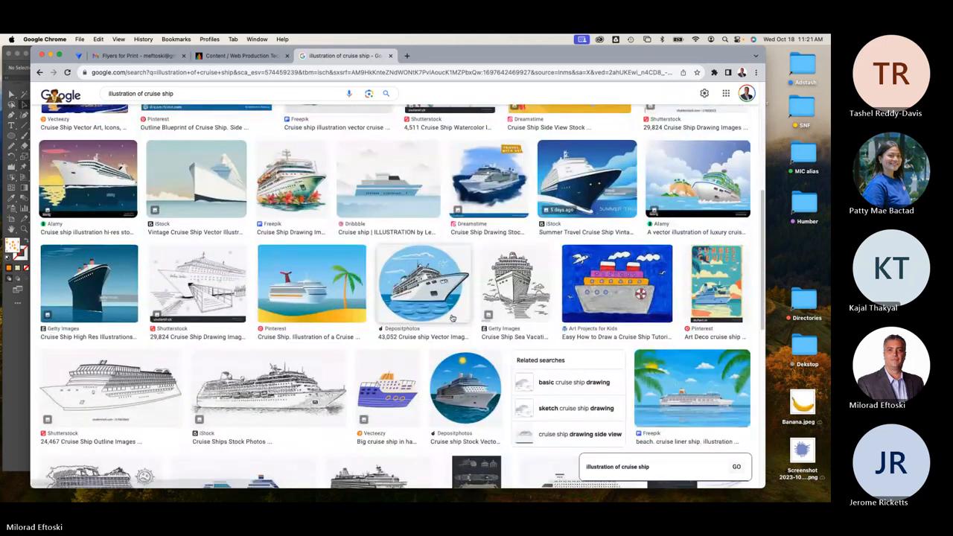
pyautogui.scroll(-7, 451, 316)
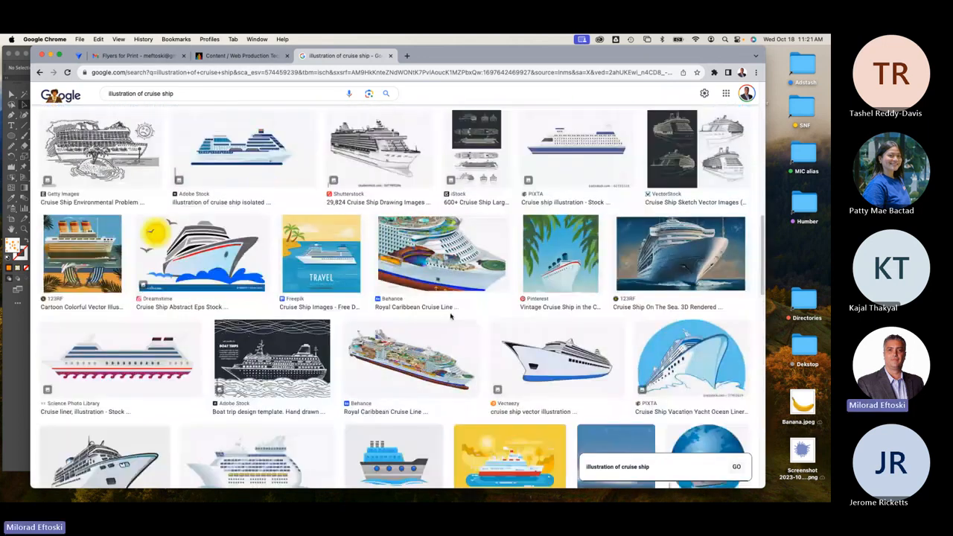
pyautogui.scroll(-4, 450, 316)
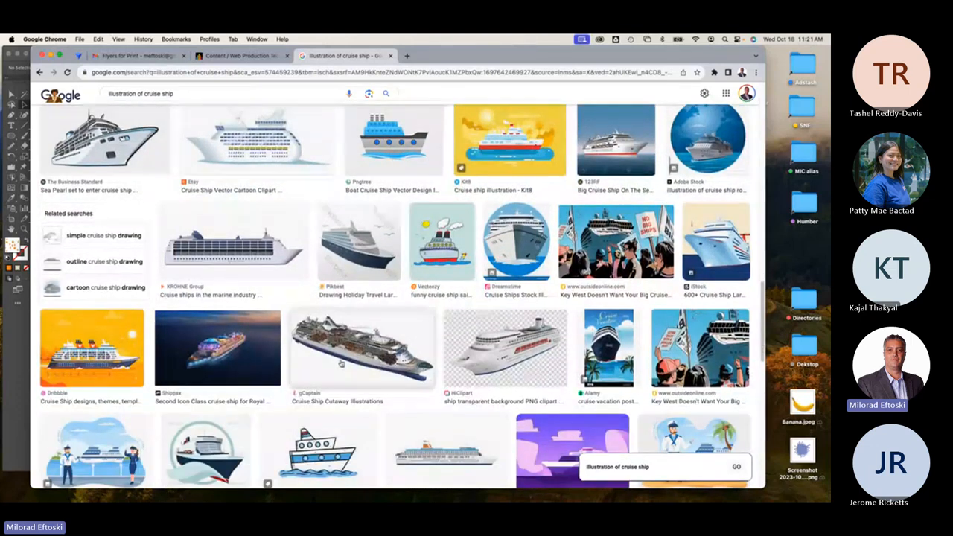
pyautogui.click(341, 364)
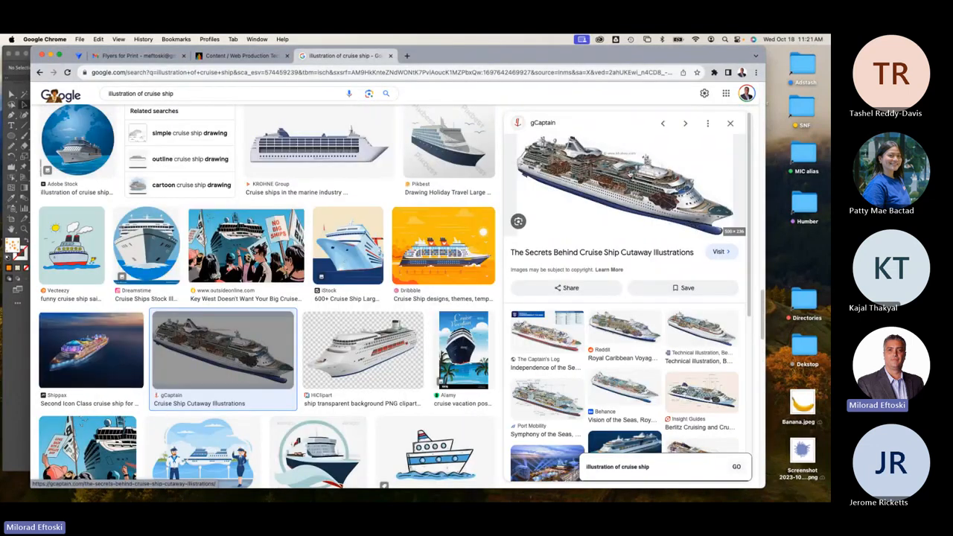
pyautogui.click(619, 183)
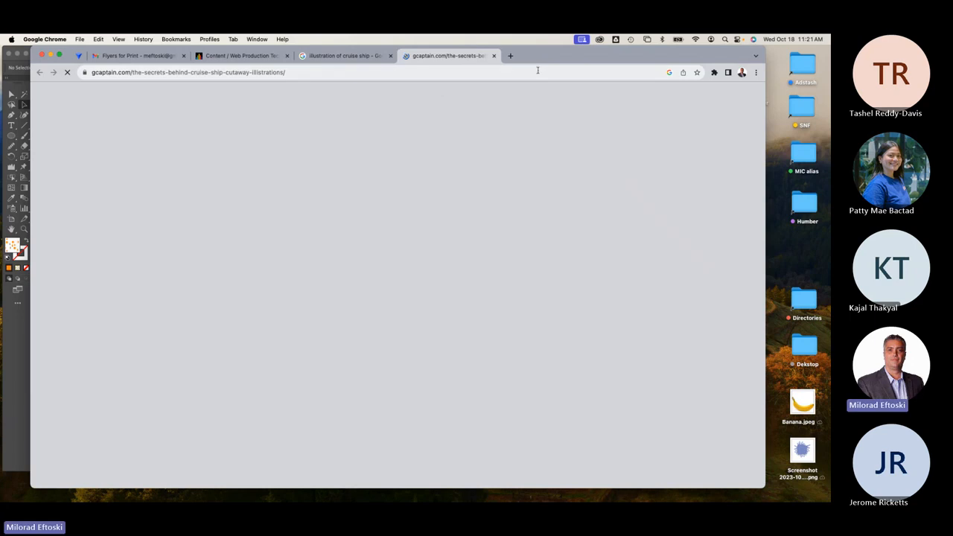
# Preview the Voyager of the Seas and Royal Caribbean cutaways, opening Royal Caribbean's site in a new tab.
pyautogui.click(367, 64)
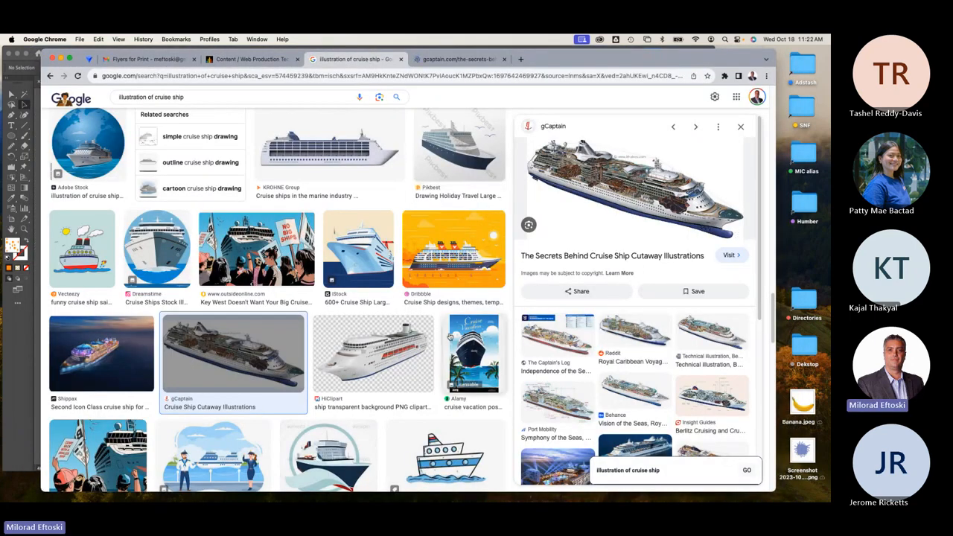
pyautogui.click(630, 335)
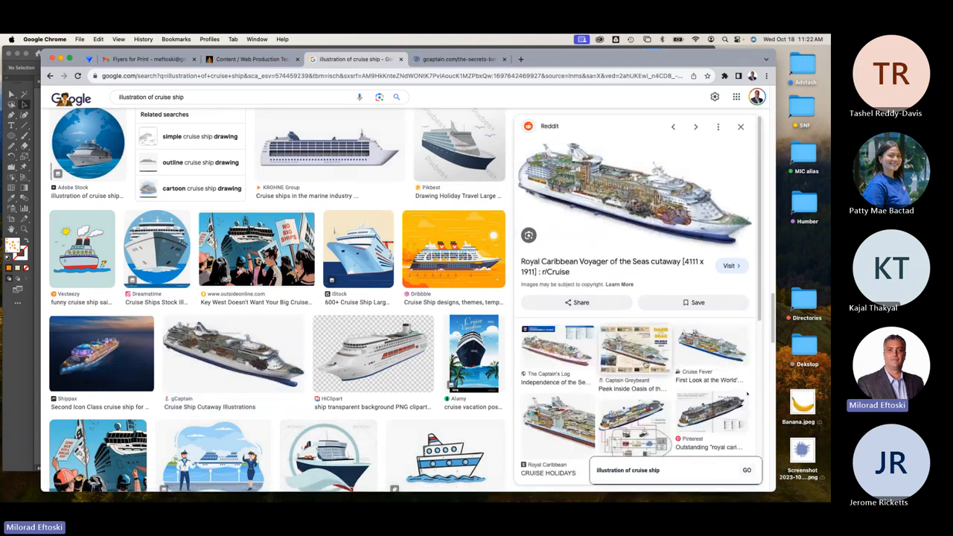
pyautogui.click(569, 417)
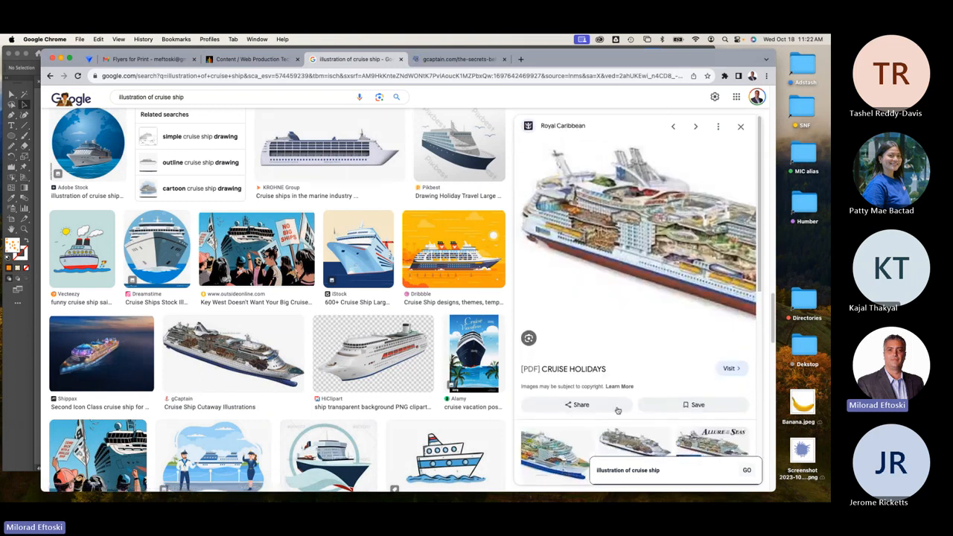
pyautogui.click(657, 264)
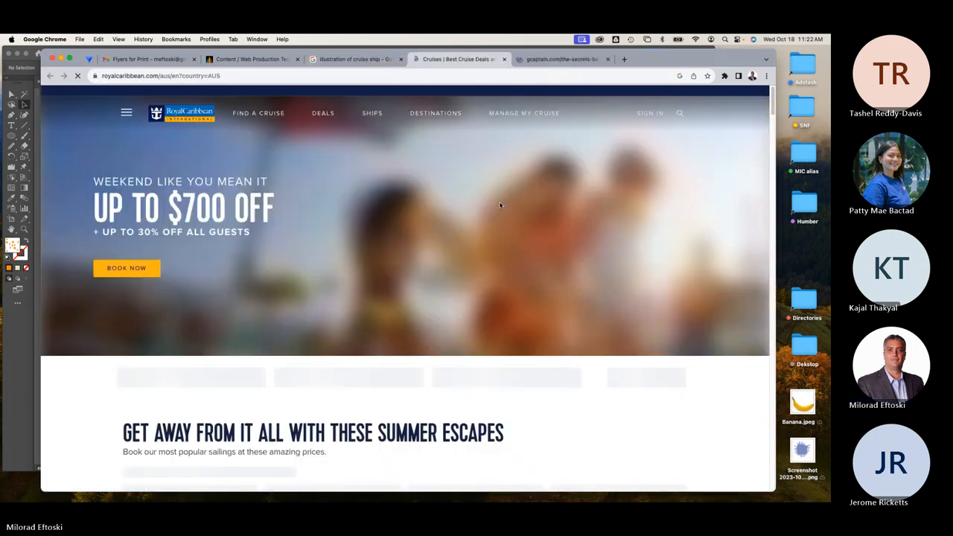
# Scroll through the royalcaribbean.com cruise homepage.
pyautogui.scroll(-5, 515, 240)
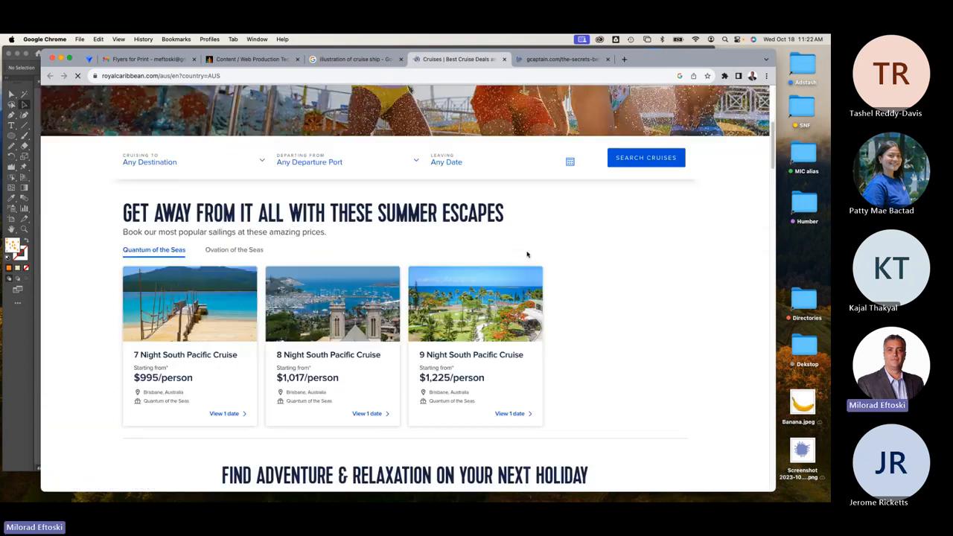
pyautogui.scroll(-15, 526, 254)
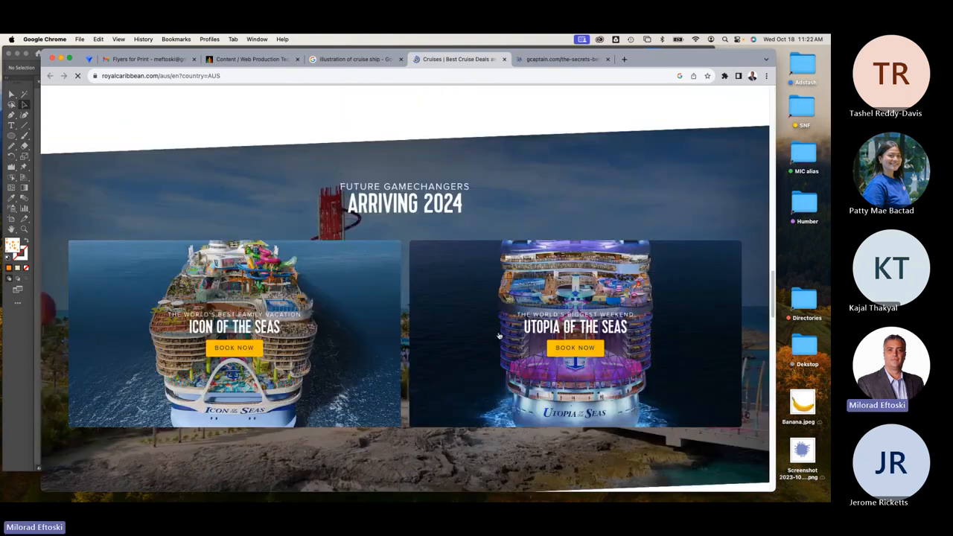
pyautogui.scroll(-6, 498, 335)
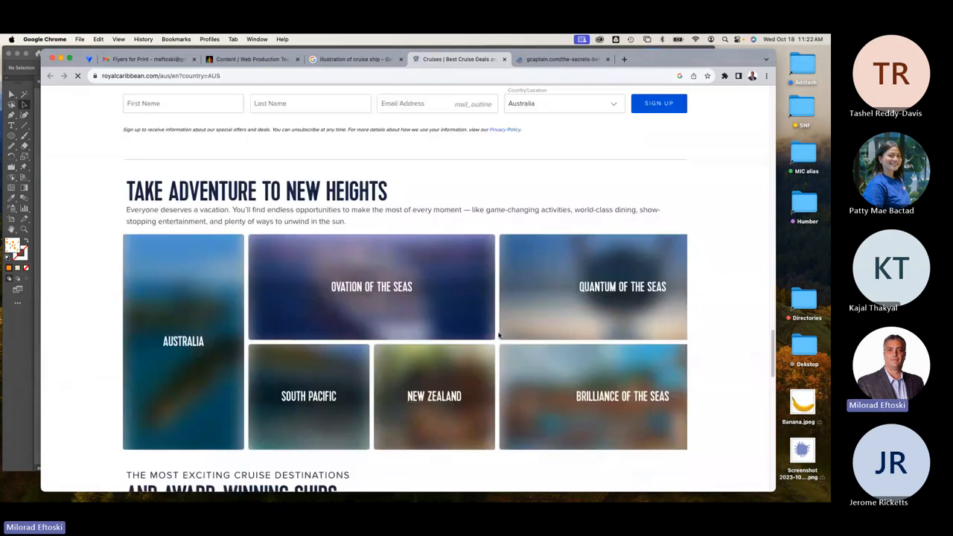
pyautogui.scroll(-15, 498, 335)
pyautogui.scroll(20, 499, 335)
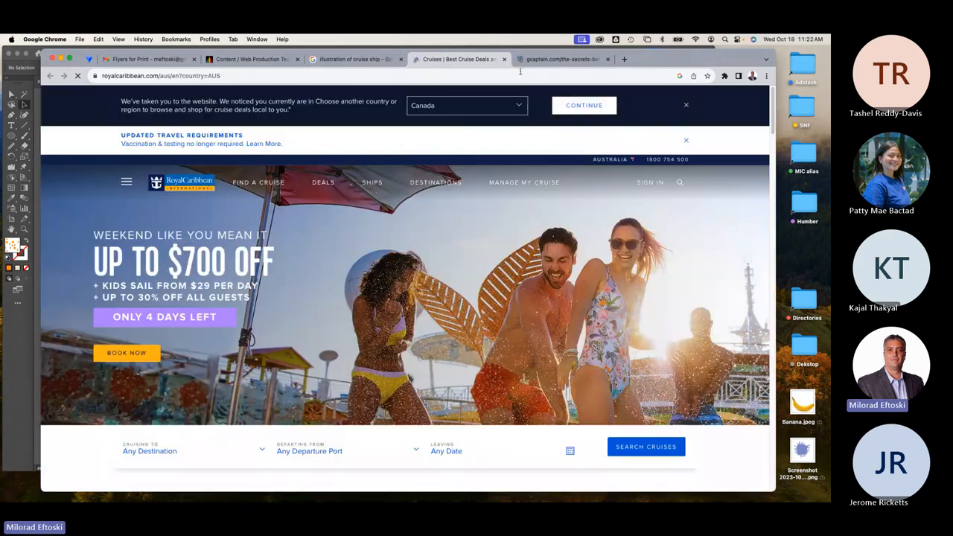
# Close the gCaptain tab and return to the cruise ship image results.
pyautogui.click(559, 60)
pyautogui.click(608, 60)
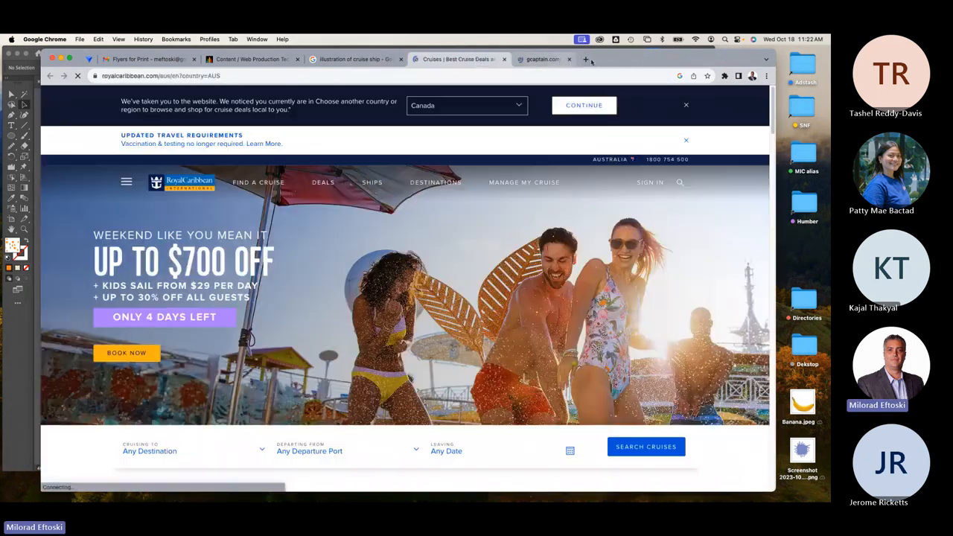
pyautogui.click(372, 61)
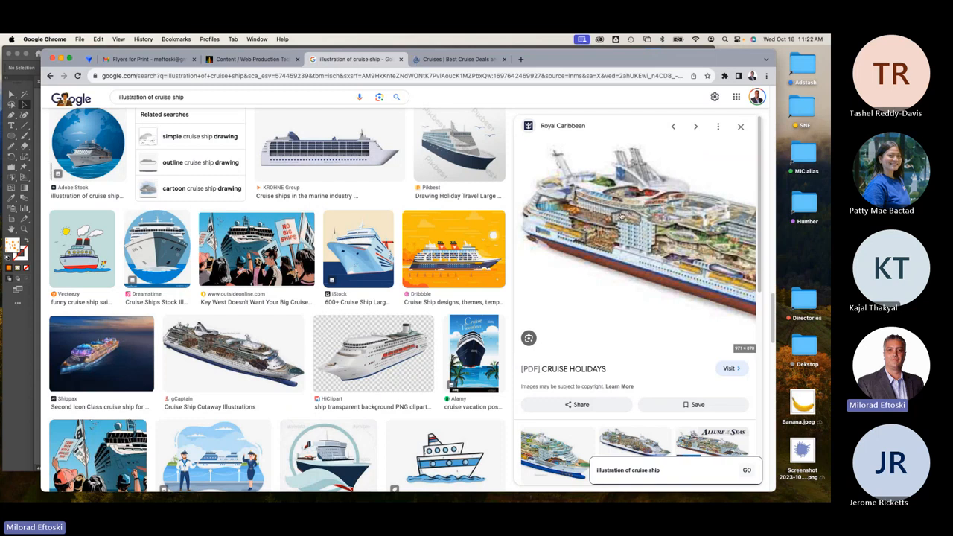
# Preview the HiClipart, gCaptain and Symphony of the Seas cruise ship cutaways.
pyautogui.click(373, 354)
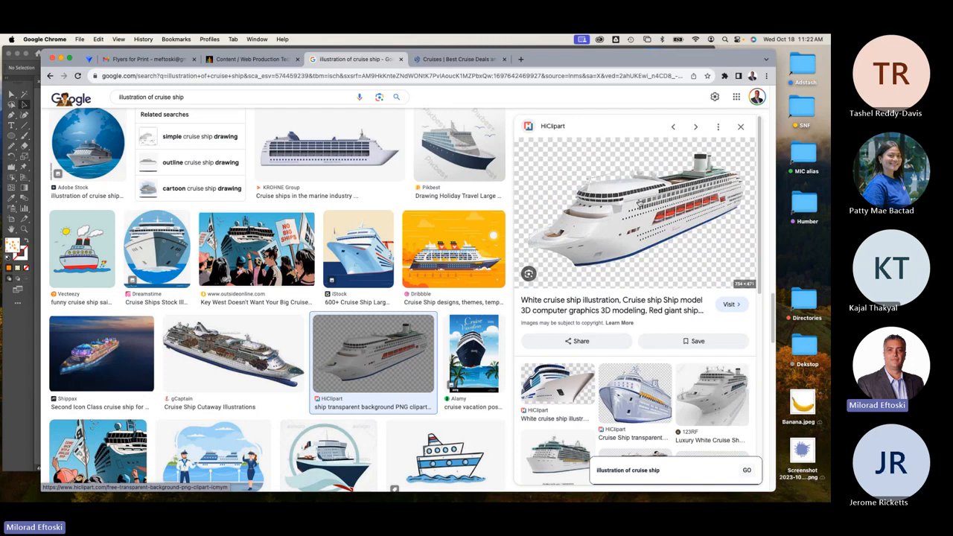
pyautogui.click(233, 350)
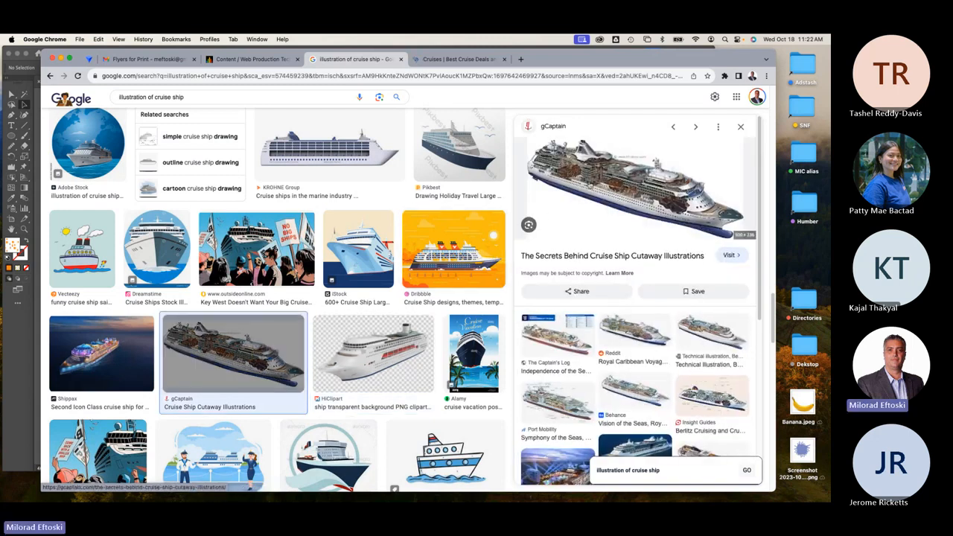
pyautogui.click(557, 398)
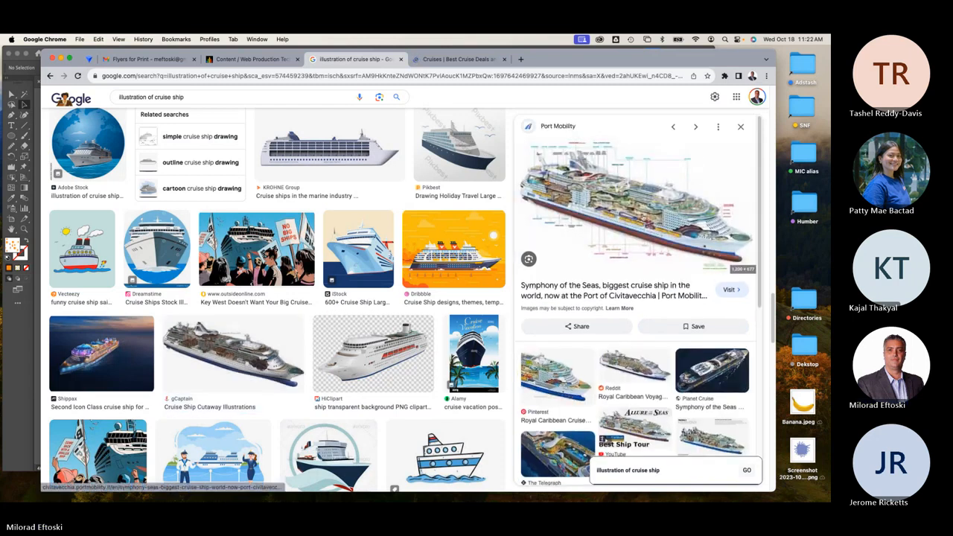
# Briefly open the Symphony of the Seas article in a new tab, then close it.
pyautogui.click(635, 220)
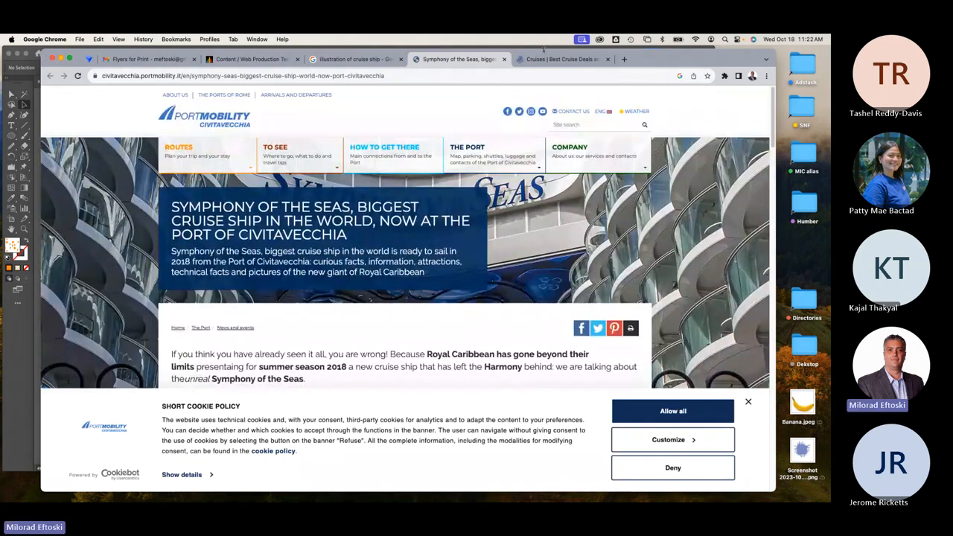
pyautogui.click(504, 59)
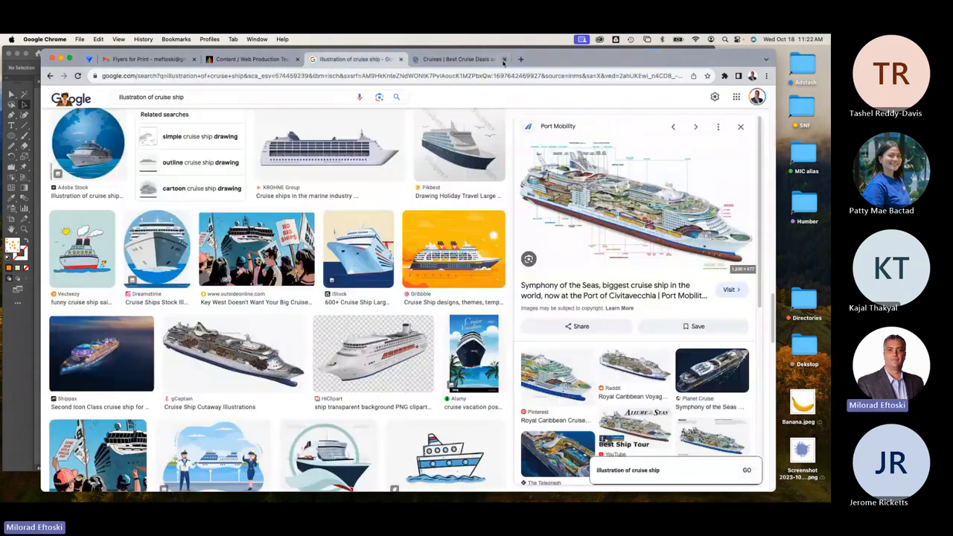
pyautogui.click(195, 94)
# Prefix the query with the illustrator's name, fix its spelling, and preview the Royal Caribbean cutaway.
pyautogui.write('kuley')
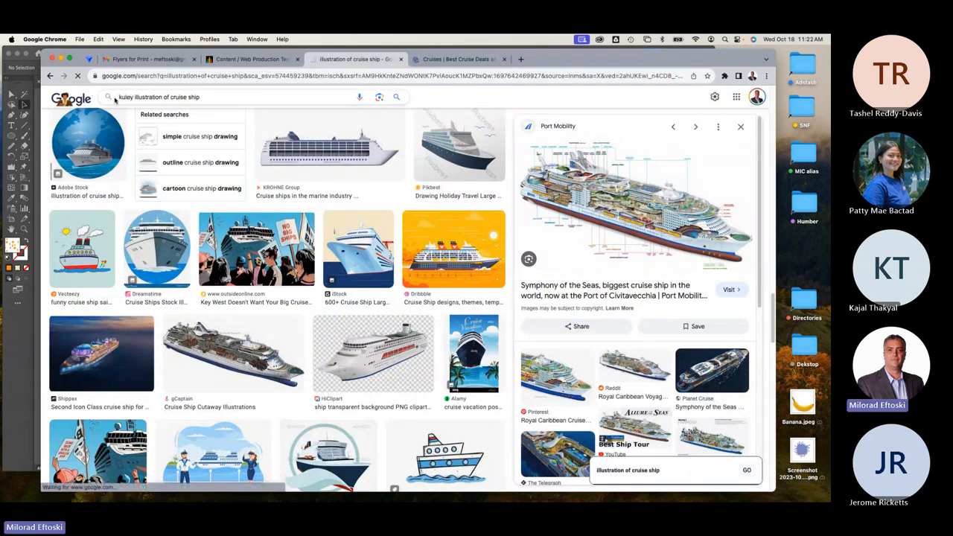
pyautogui.press('Return')
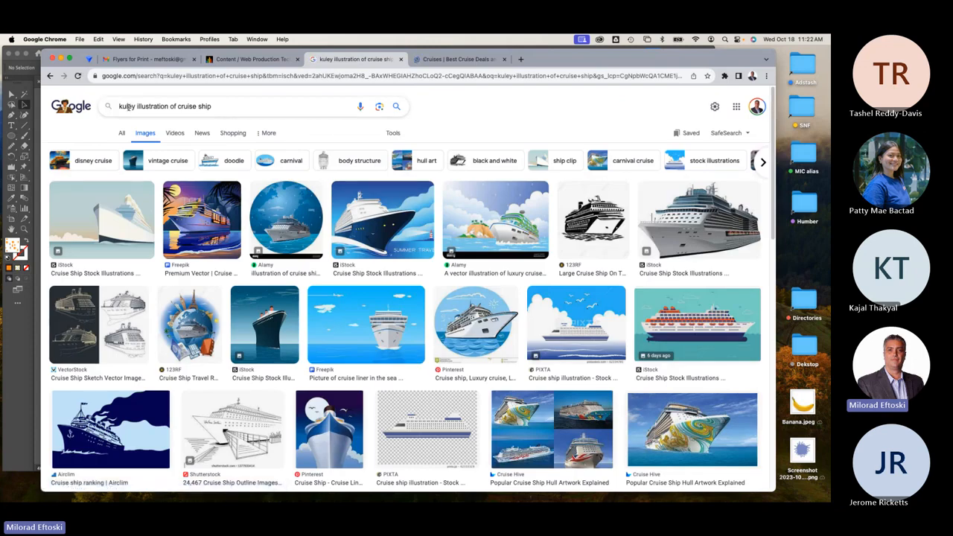
pyautogui.click(130, 109)
pyautogui.write('s')
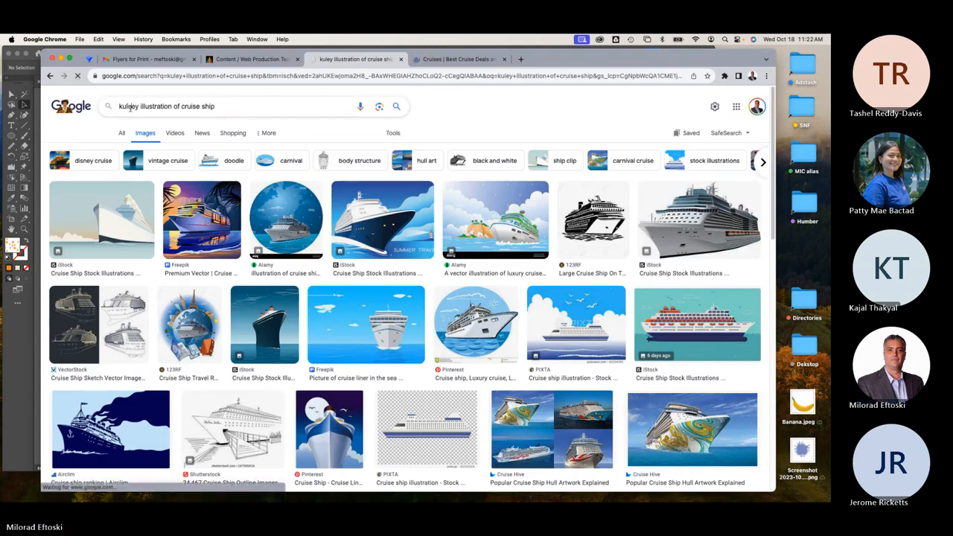
pyautogui.press('Return')
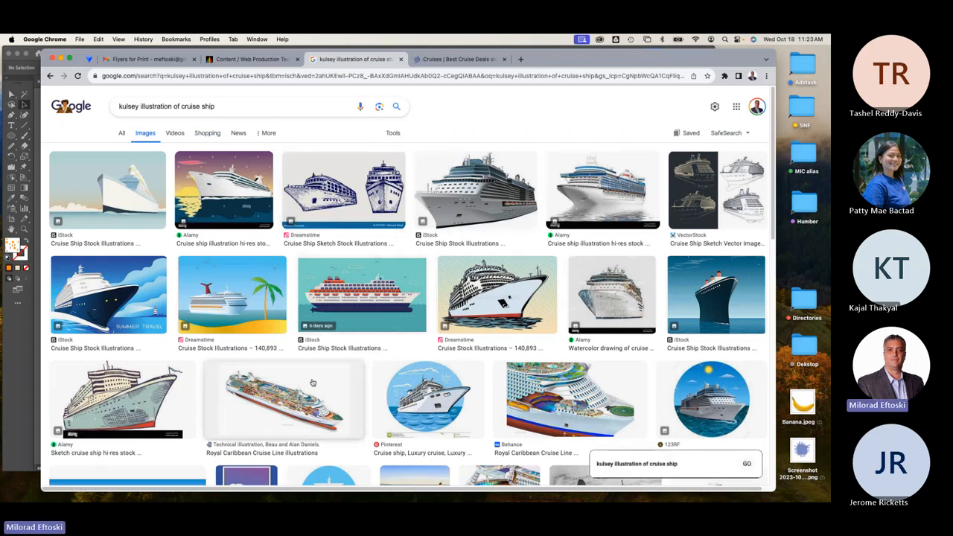
pyautogui.click(283, 398)
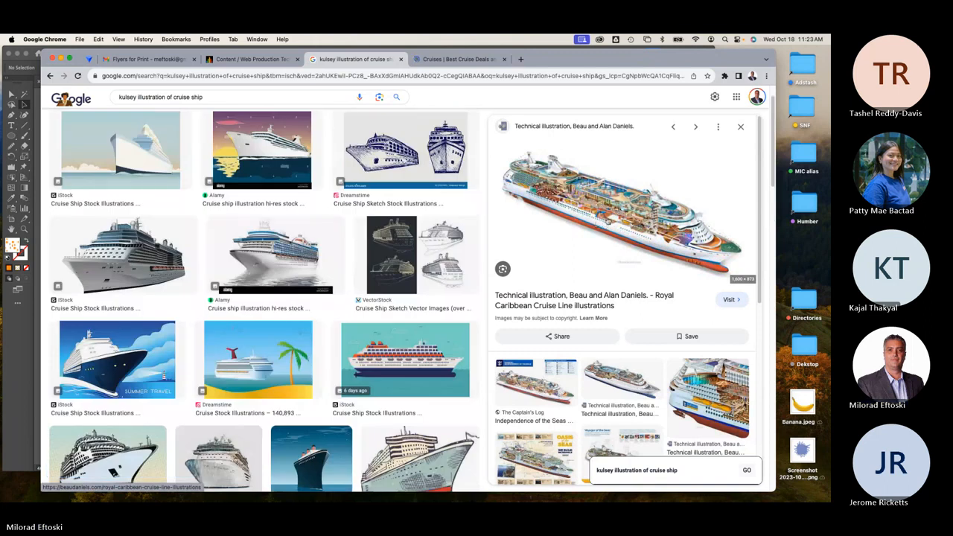
# Open beaudaniels.com's Royal Caribbean illustrations page and scroll through its cutaways and project description.
pyautogui.click(606, 222)
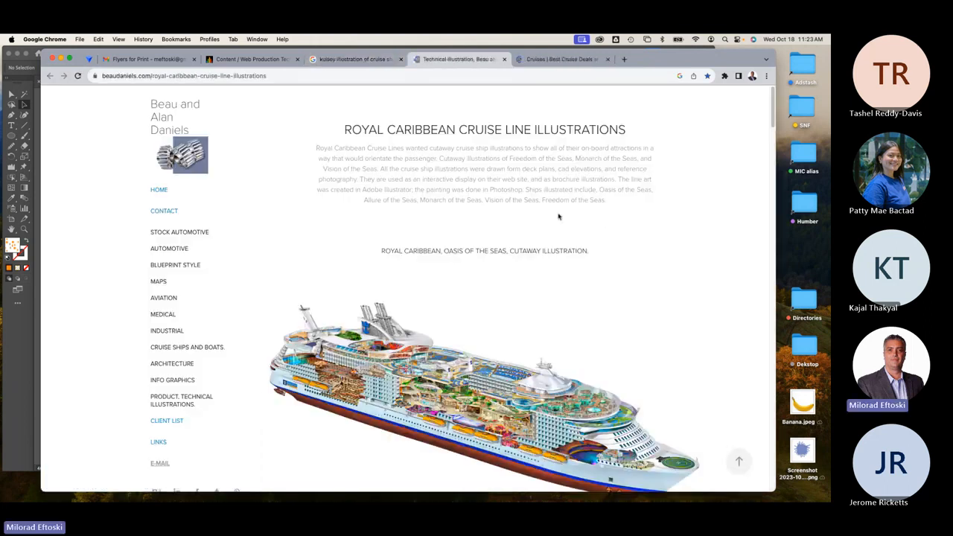
pyautogui.scroll(-1, 554, 339)
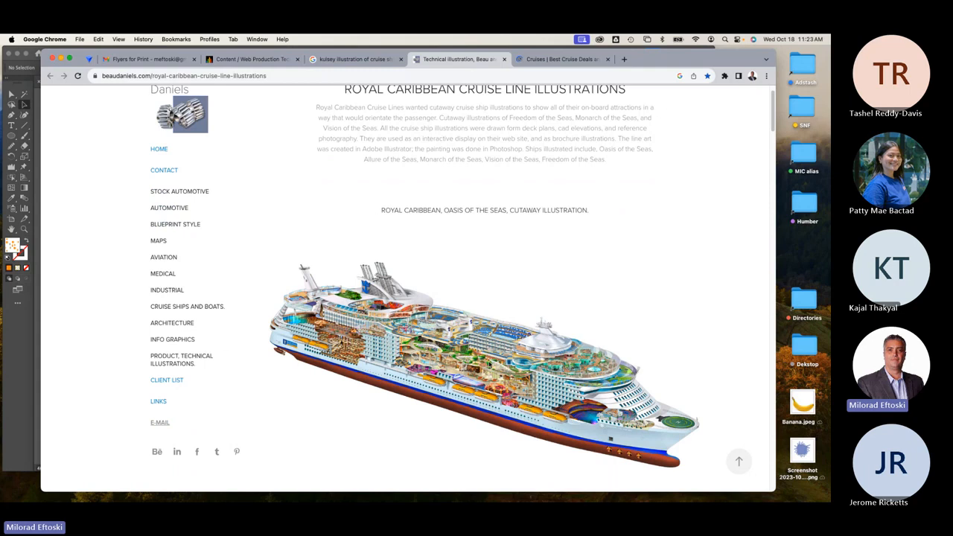
pyautogui.scroll(-10, 487, 366)
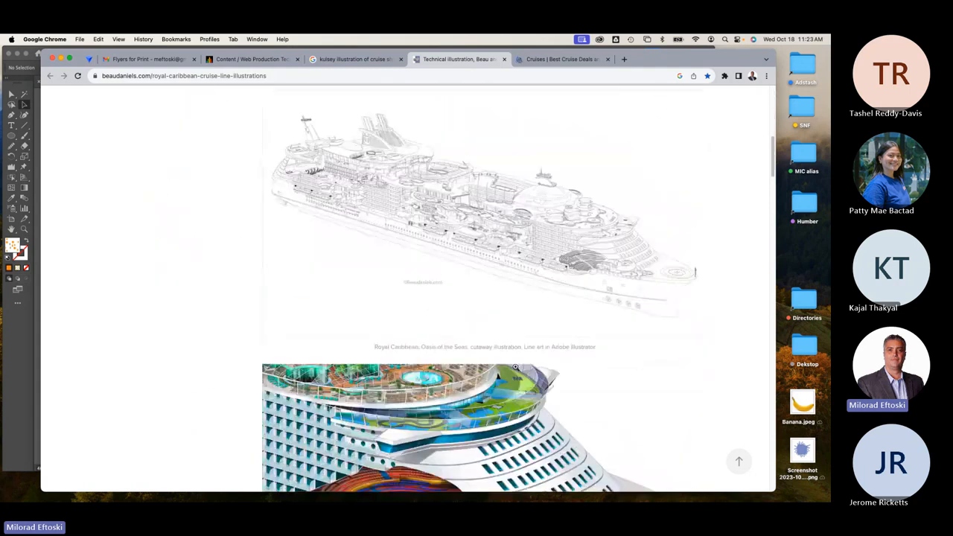
pyautogui.scroll(-10, 514, 367)
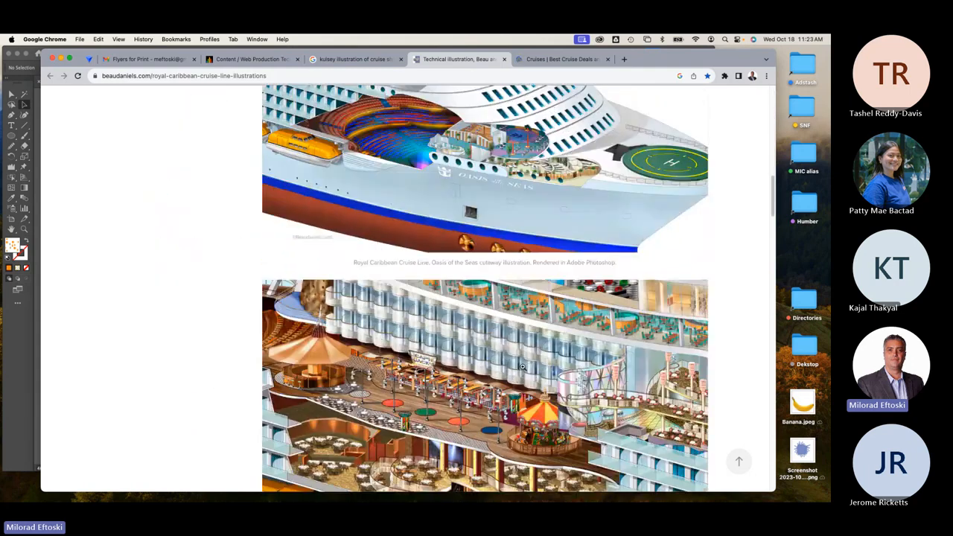
pyautogui.scroll(-4, 522, 366)
pyautogui.scroll(-10, 522, 366)
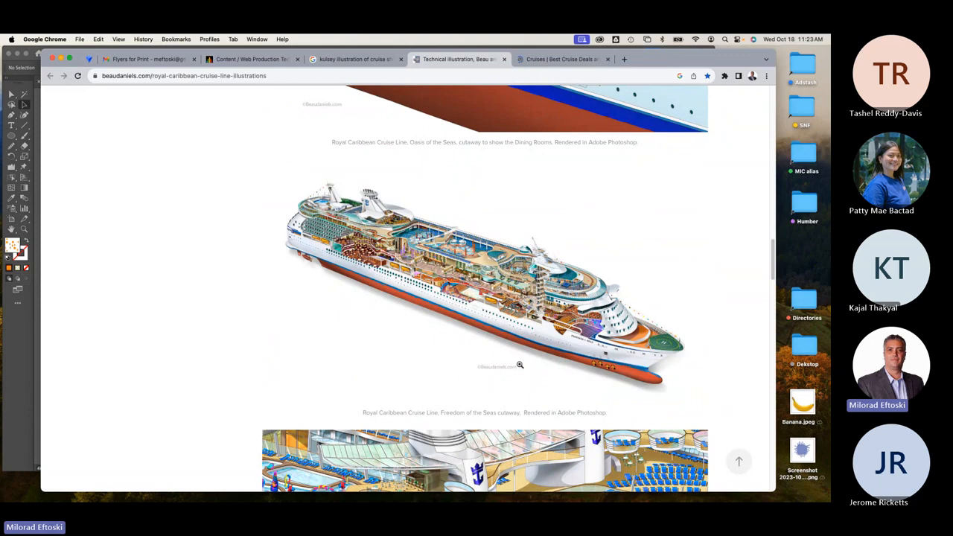
pyautogui.scroll(-5, 522, 364)
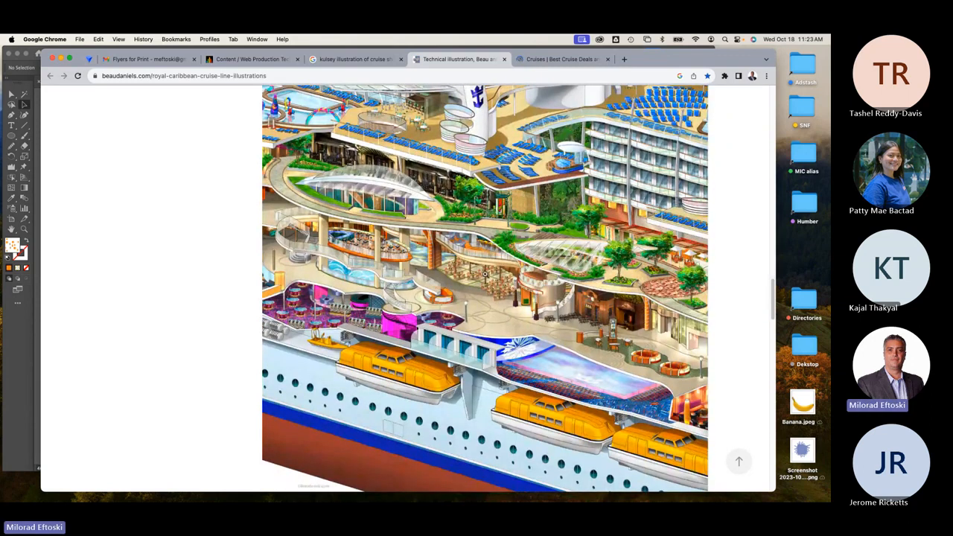
pyautogui.scroll(1, 481, 270)
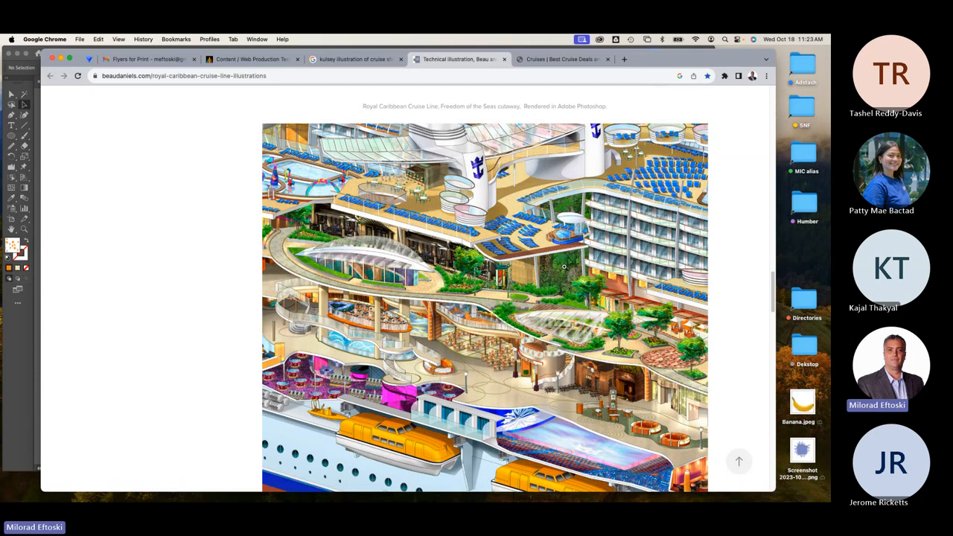
pyautogui.scroll(-10, 563, 265)
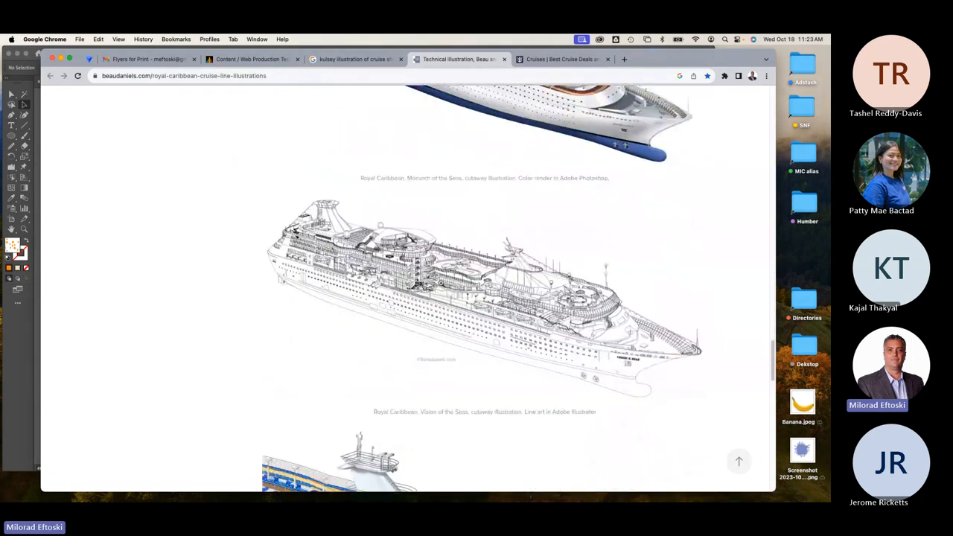
pyautogui.scroll(-10, 514, 309)
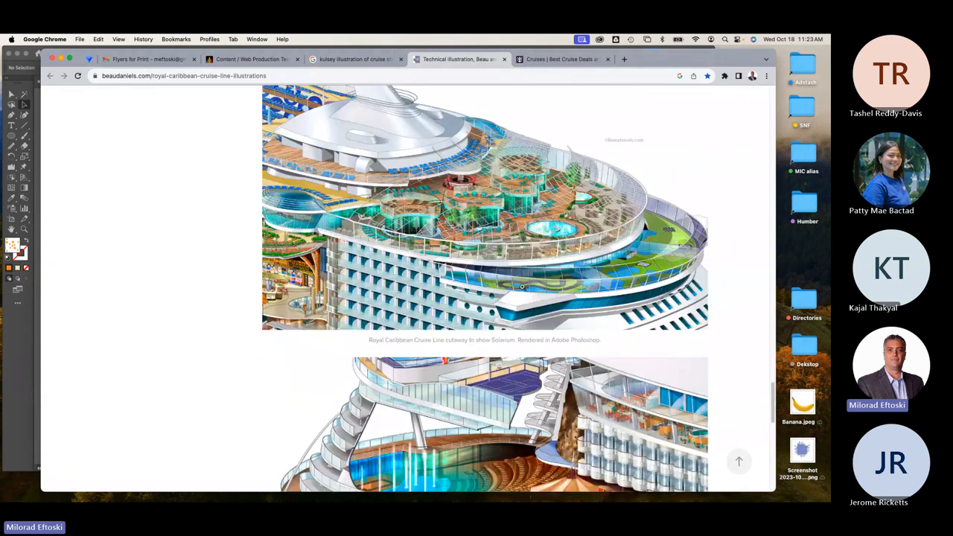
pyautogui.scroll(-5, 521, 286)
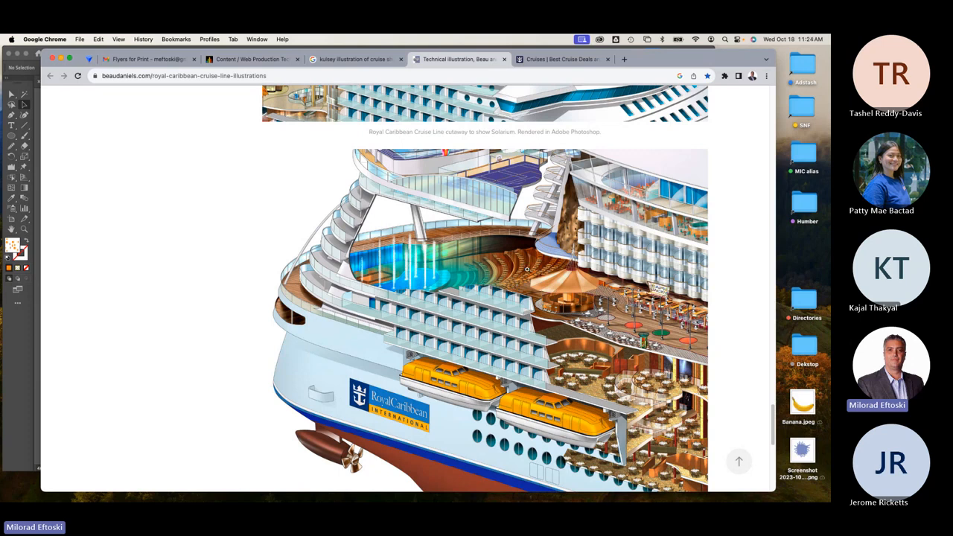
pyautogui.scroll(-10, 524, 271)
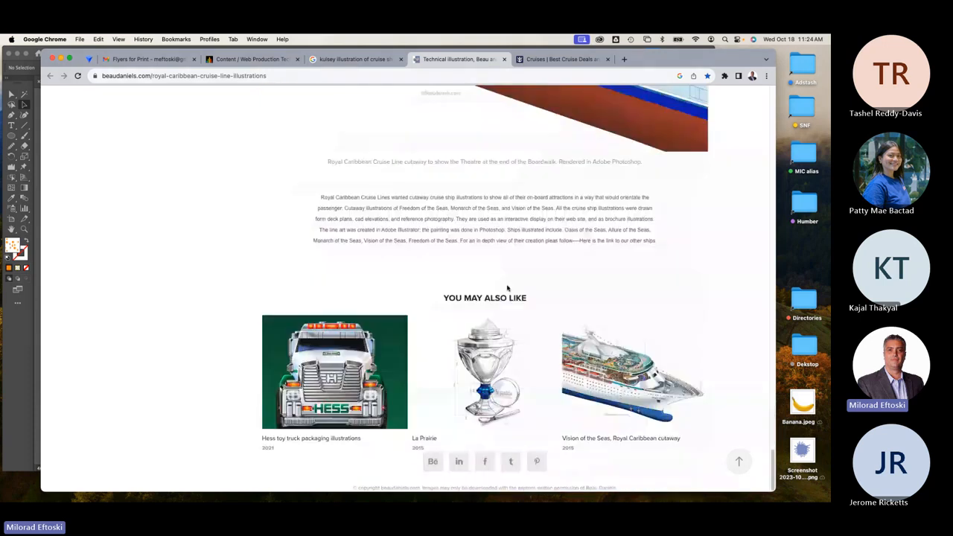
pyautogui.scroll(5, 526, 313)
pyautogui.scroll(15, 526, 314)
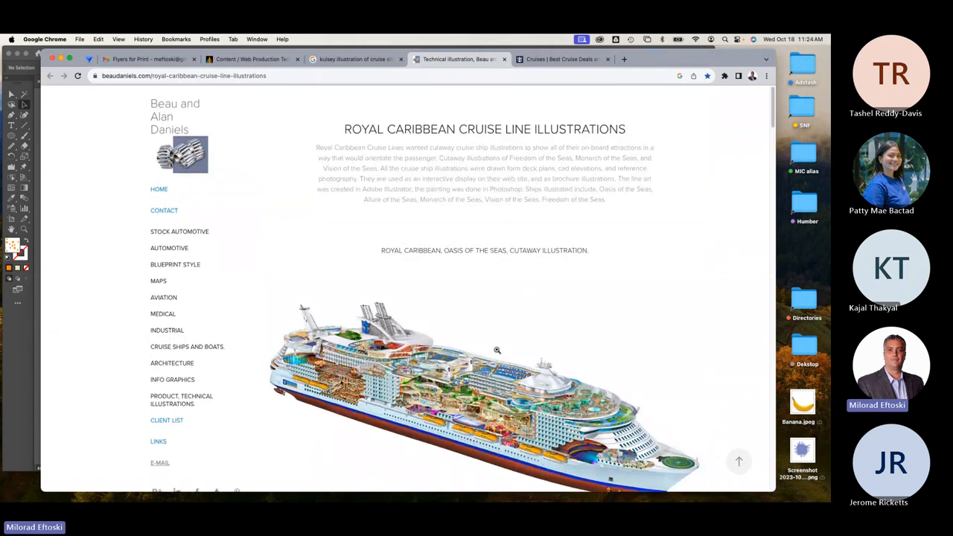
pyautogui.scroll(-1, 491, 347)
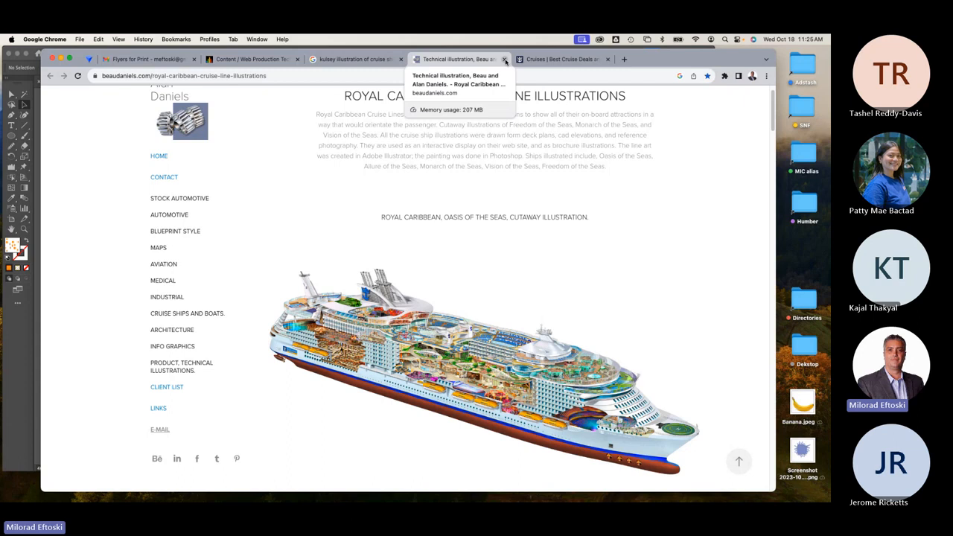
# Close the Royal Caribbean sign-up popup, then step back through the tabs to the course content page.
pyautogui.click(558, 59)
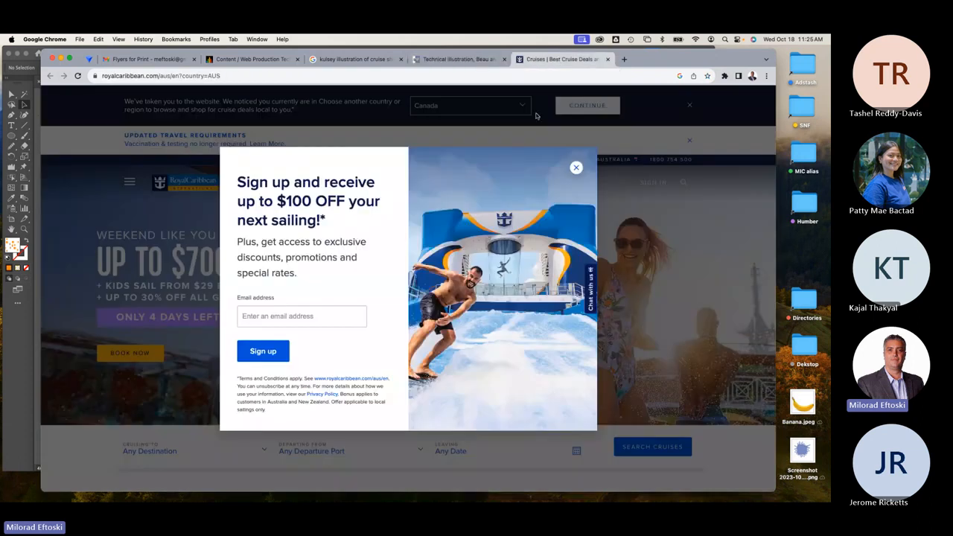
pyautogui.click(575, 167)
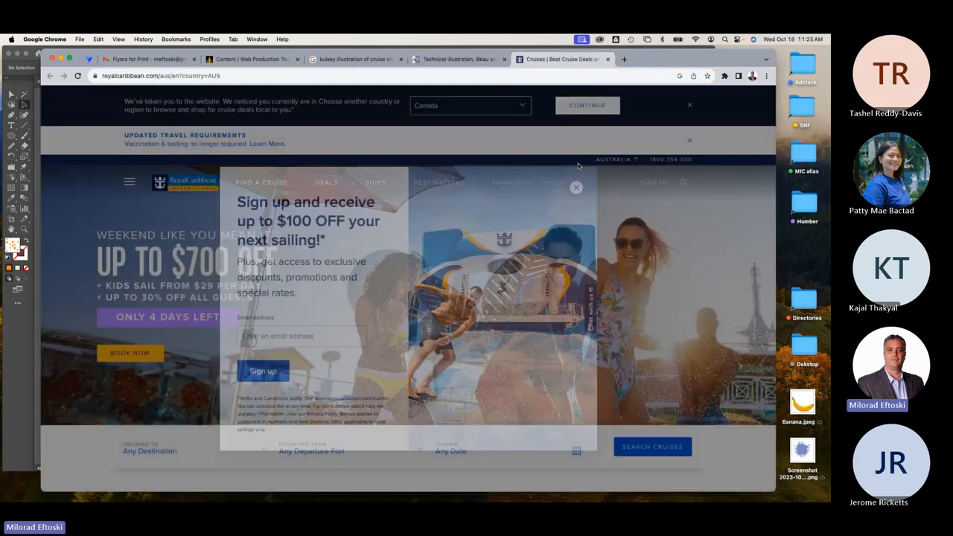
pyautogui.click(458, 60)
pyautogui.click(373, 60)
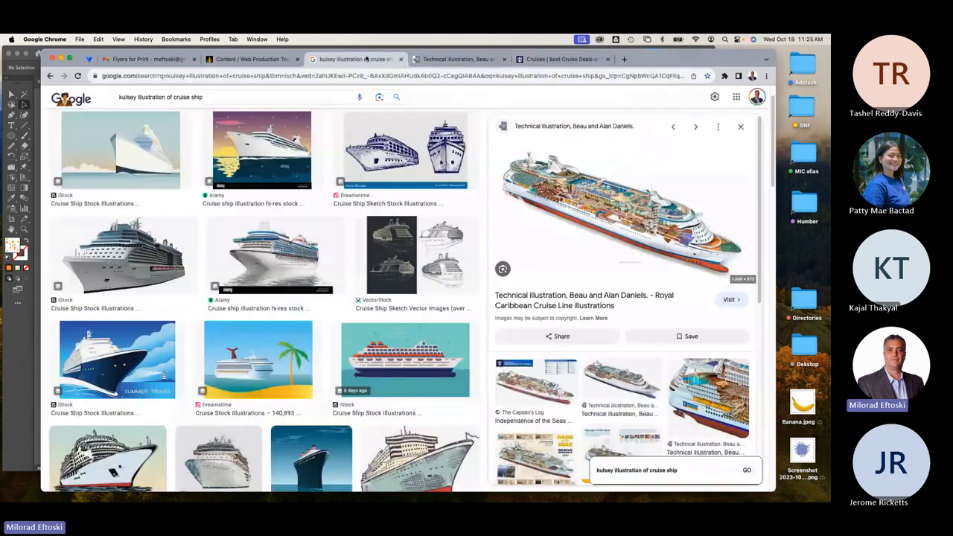
pyautogui.click(264, 59)
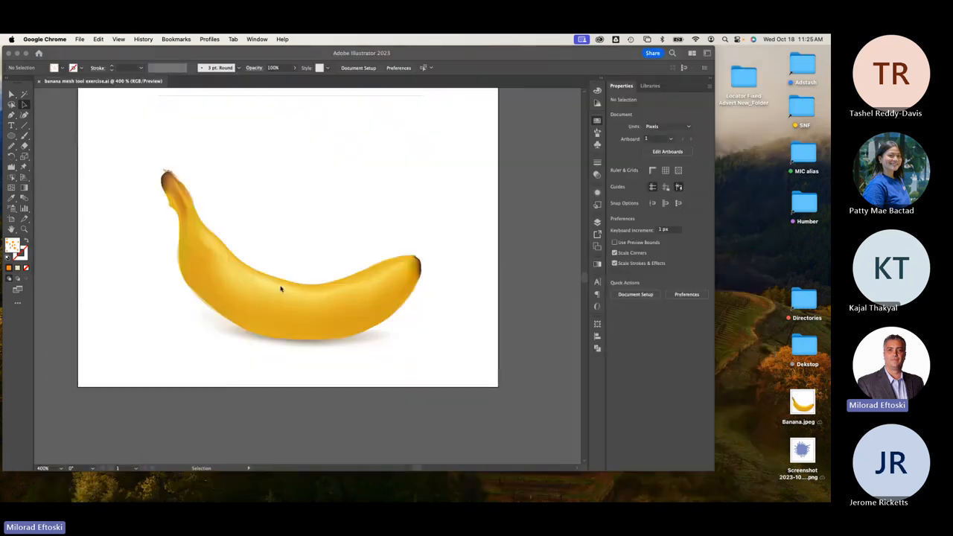
# Activate the banana mesh document, pan the banana down-right, and close the floating Swatches panel.
pyautogui.click(341, 255)
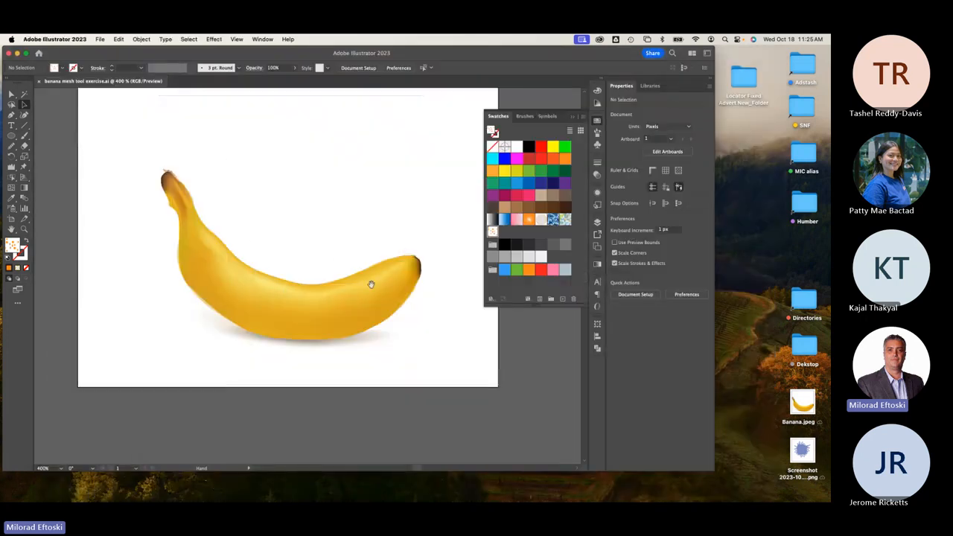
pyautogui.moveTo(312, 242); pyautogui.dragTo(339, 273)
pyautogui.click(597, 121)
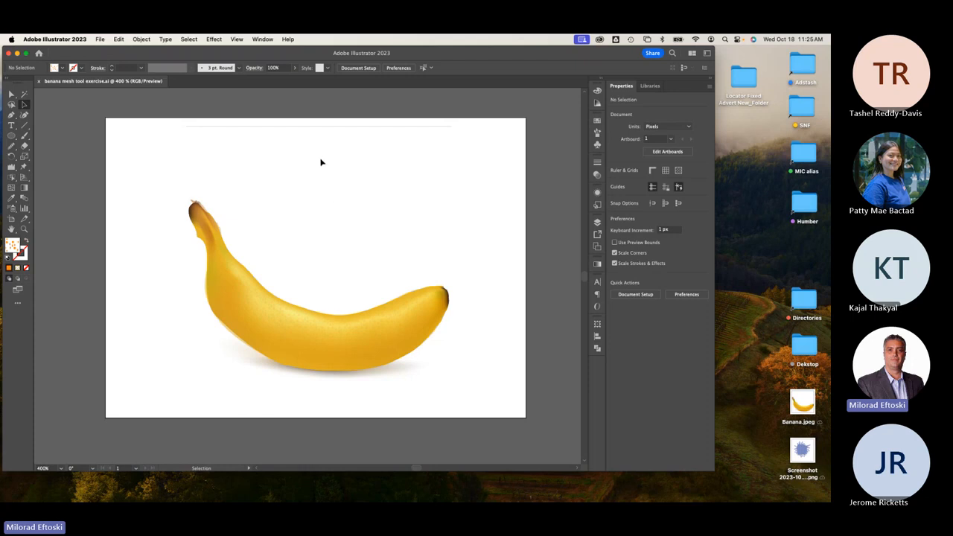
pyautogui.moveTo(334, 493)
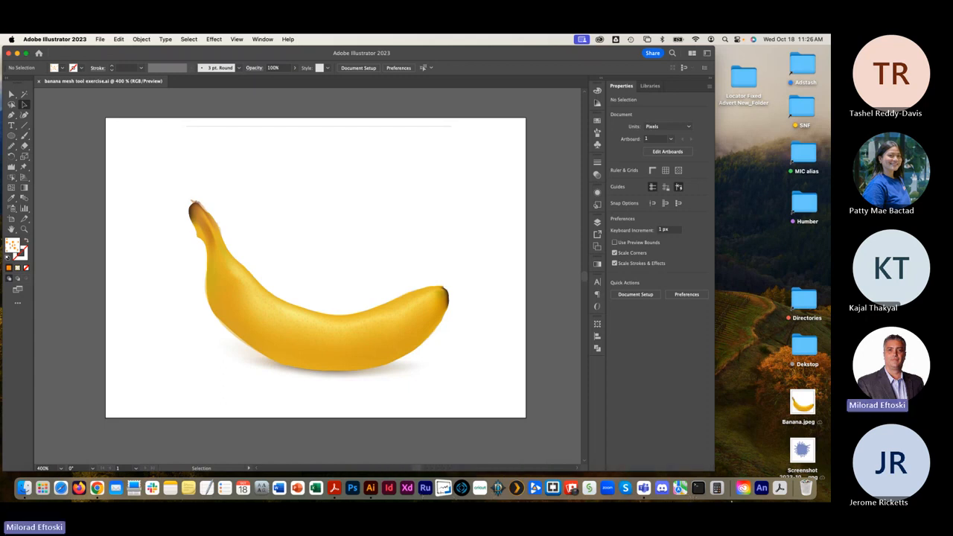
# Bring the General meeting window forward and show Record and transcribe options under More.
pyautogui.click(655, 493)
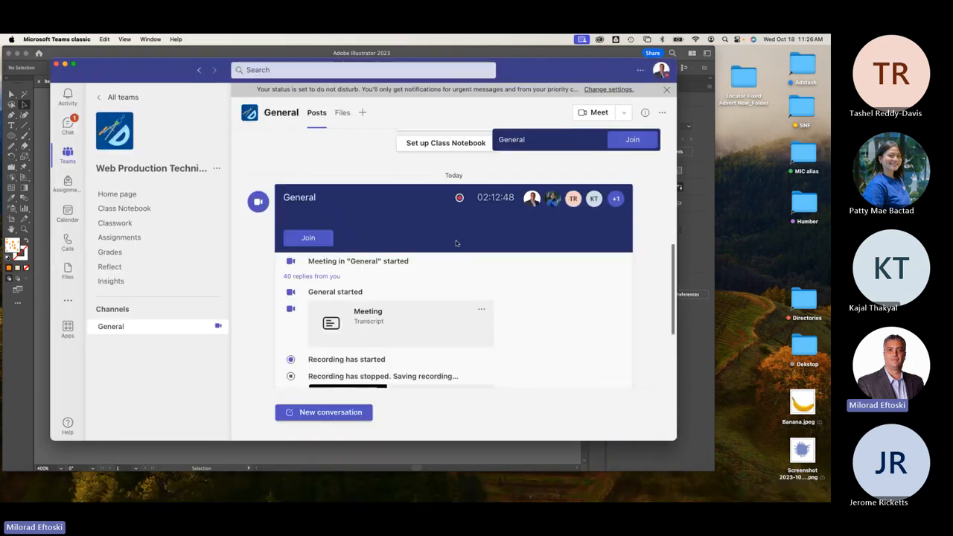
pyautogui.click(153, 39)
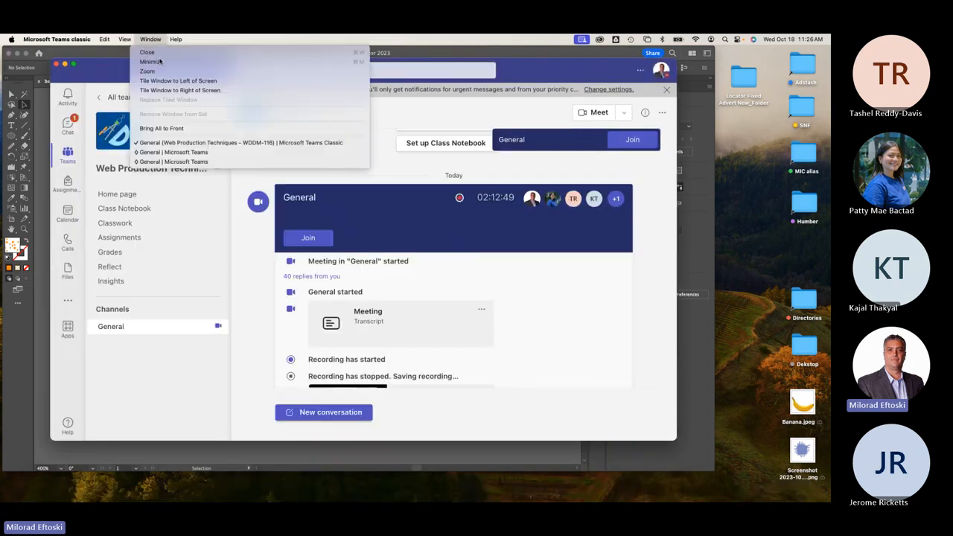
pyautogui.click(190, 158)
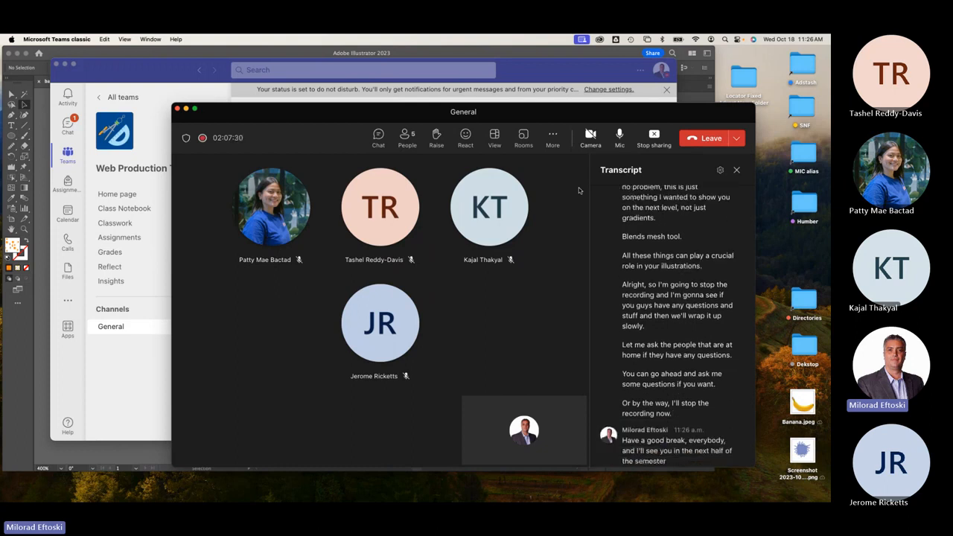
pyautogui.click(553, 138)
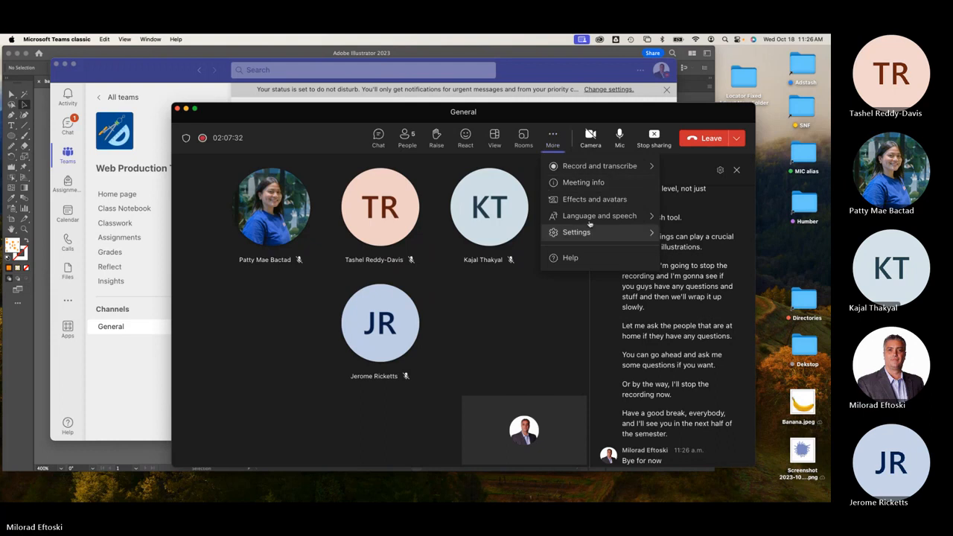
pyautogui.moveTo(603, 166)
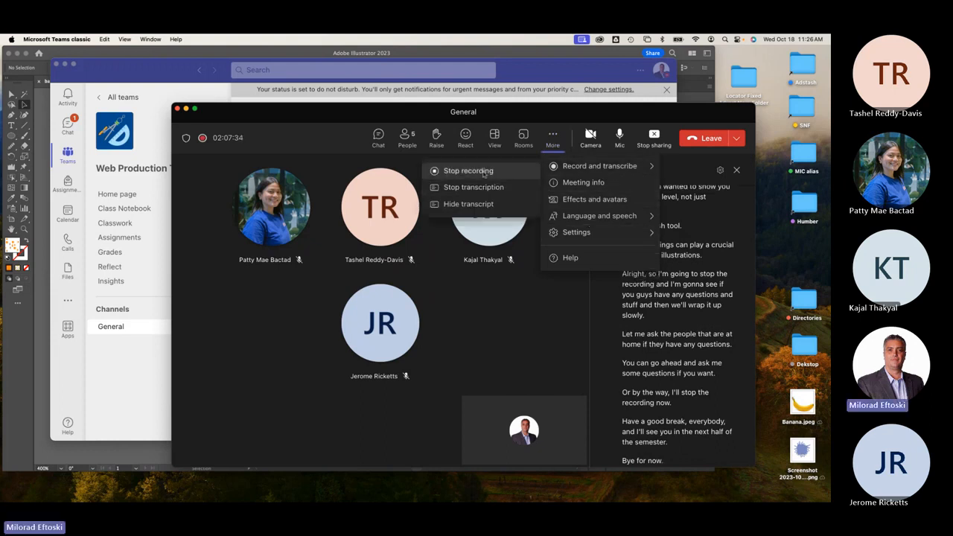